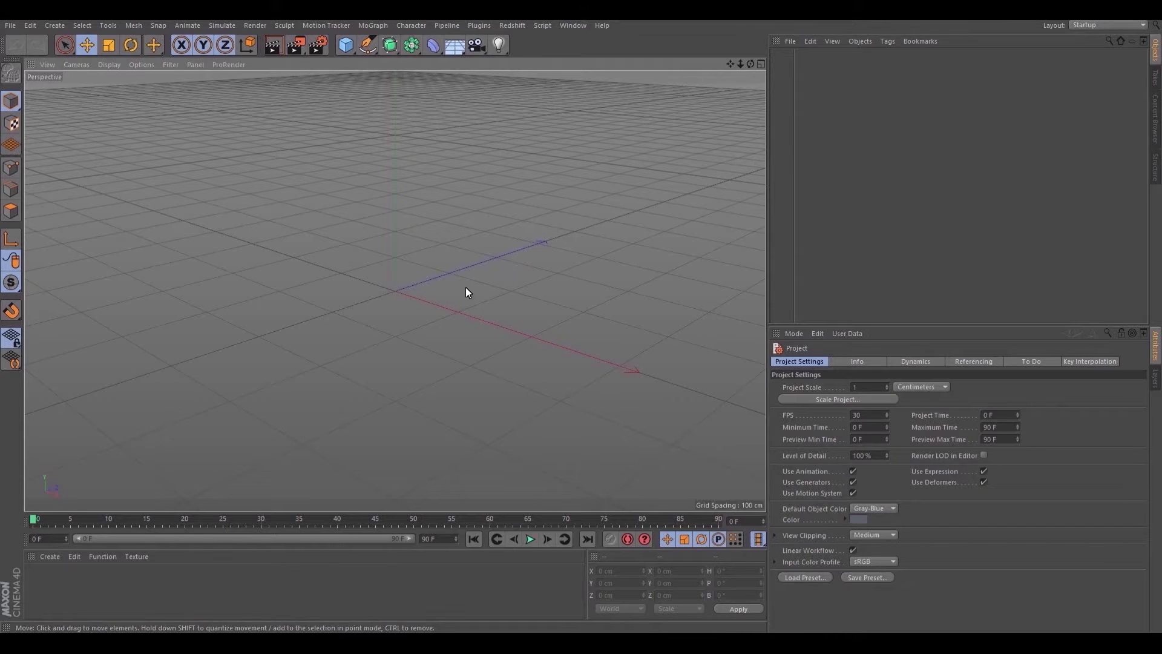
# Add a cube and size it 8.9 × 5.1 × 0.1 cm
pyautogui.click(346, 44)
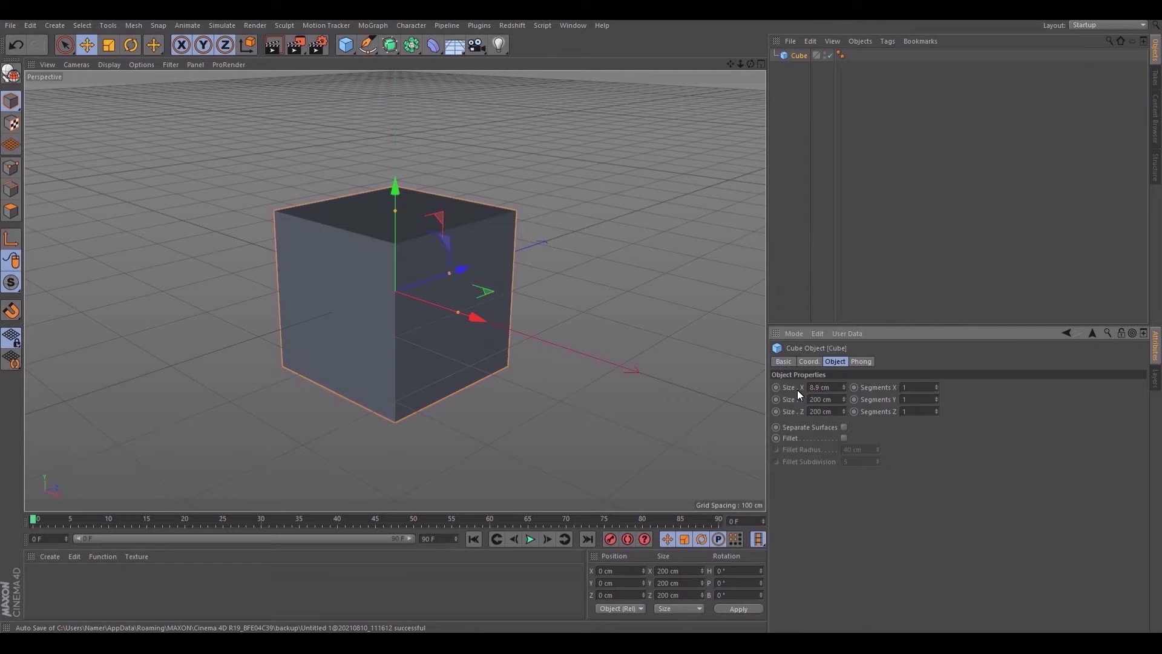
pyautogui.press('Tab')
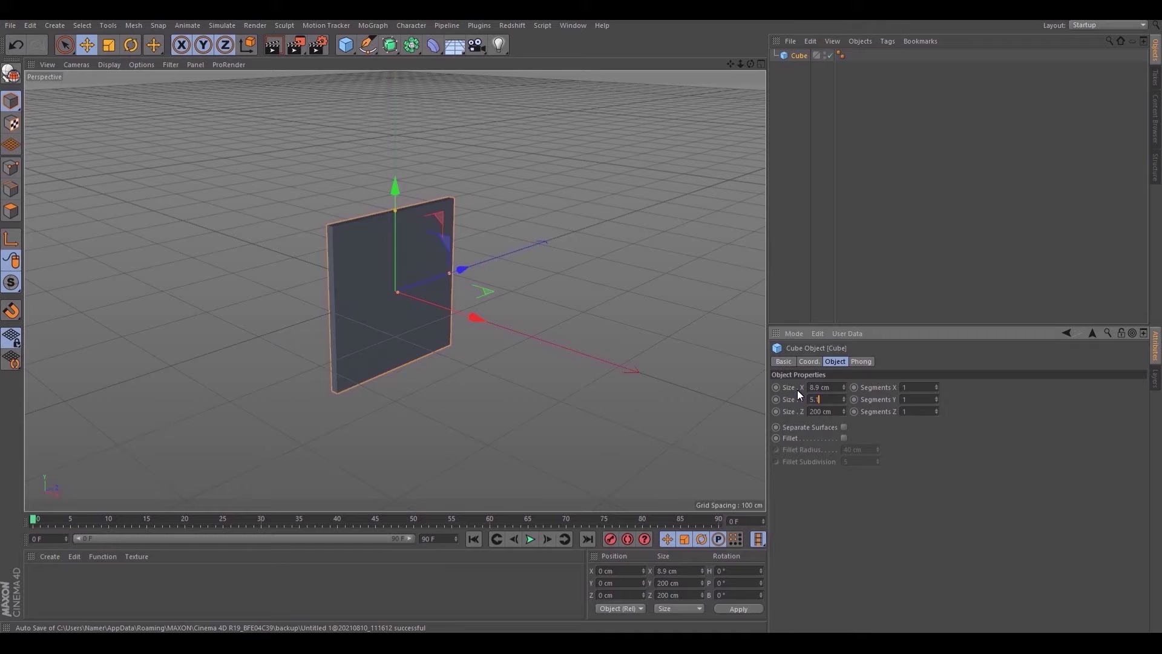
pyautogui.press('Tab')
pyautogui.write('0.1')
pyautogui.press('Tab')
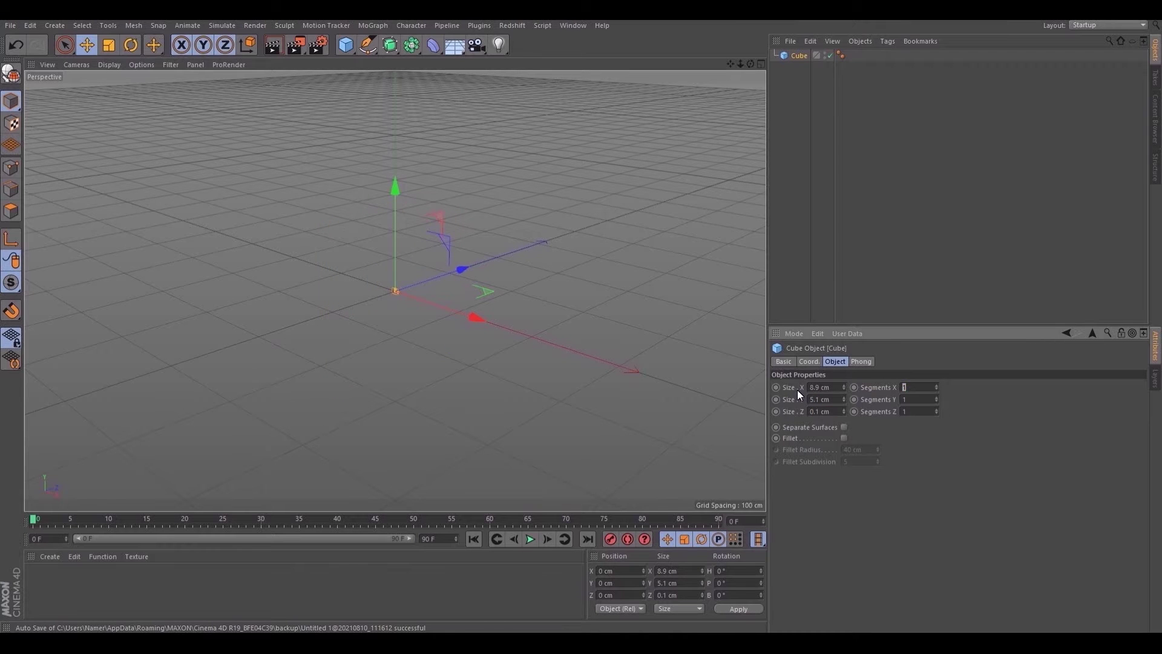
# Orbit to face the plate and switch the viewport to Quick Shading
pyautogui.scroll(10, 406, 285)
pyautogui.moveTo(34, 393)
pyautogui.keyDown('alt'); pyautogui.mouseDown()
pyautogui.moveTo(412, 260)
pyautogui.moveTo(262, 273)
pyautogui.moveTo(143, 123)
pyautogui.mouseUp(); pyautogui.keyUp('alt')
pyautogui.click(108, 64)
pyautogui.click(125, 105)
pyautogui.scroll(5, 376, 251)
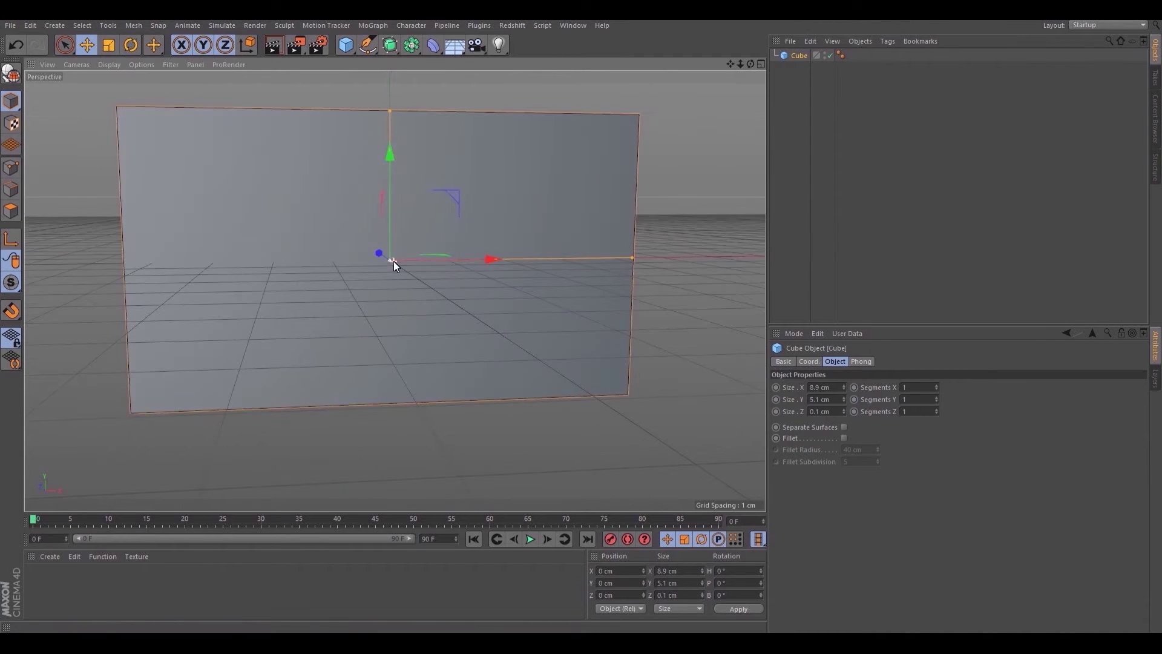
# Give the card 18 width segments and 10 (5*2) height segments
pyautogui.doubleClick(909, 387)
pyautogui.write('9')
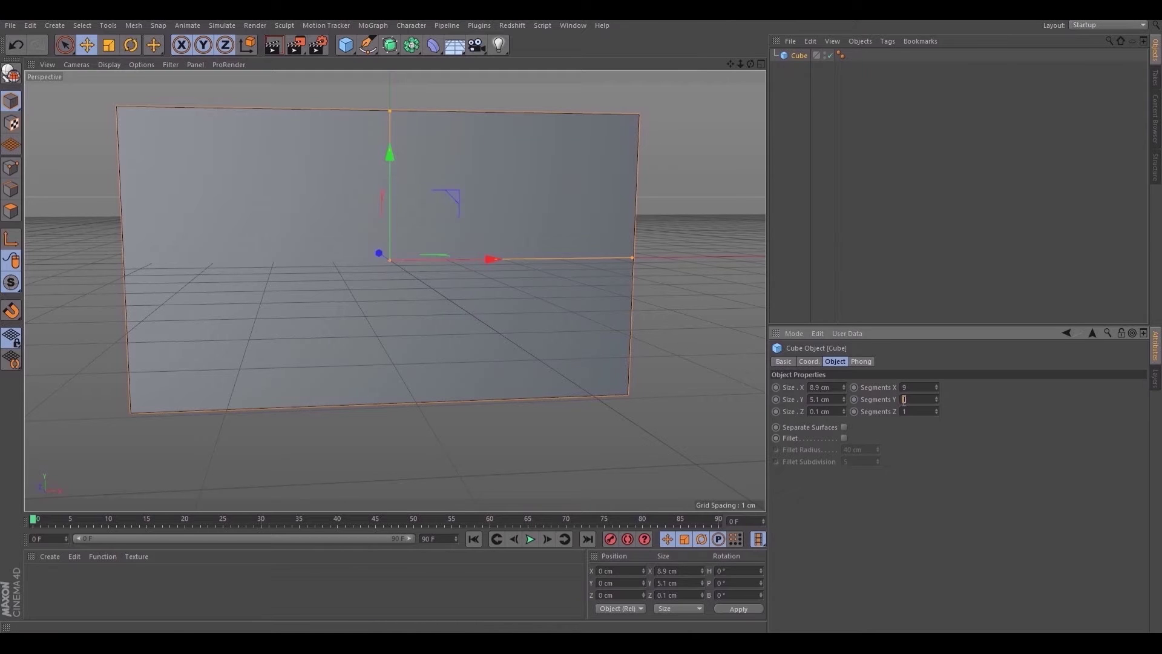
pyautogui.press('Tab')
pyautogui.press('Return')
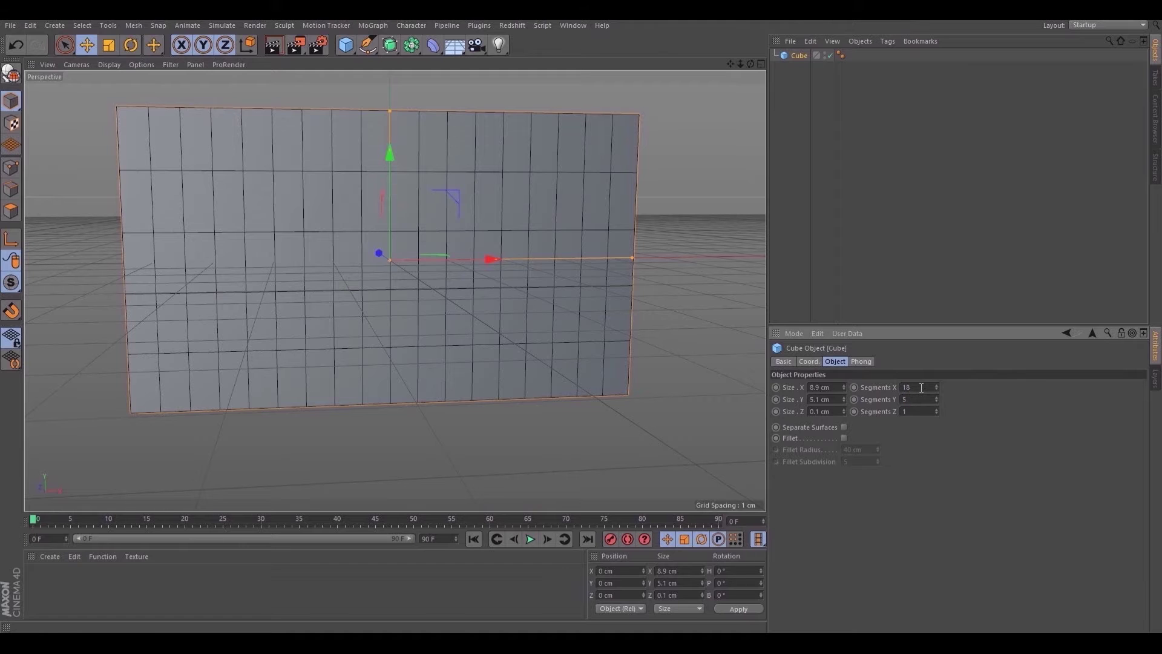
pyautogui.press('Return')
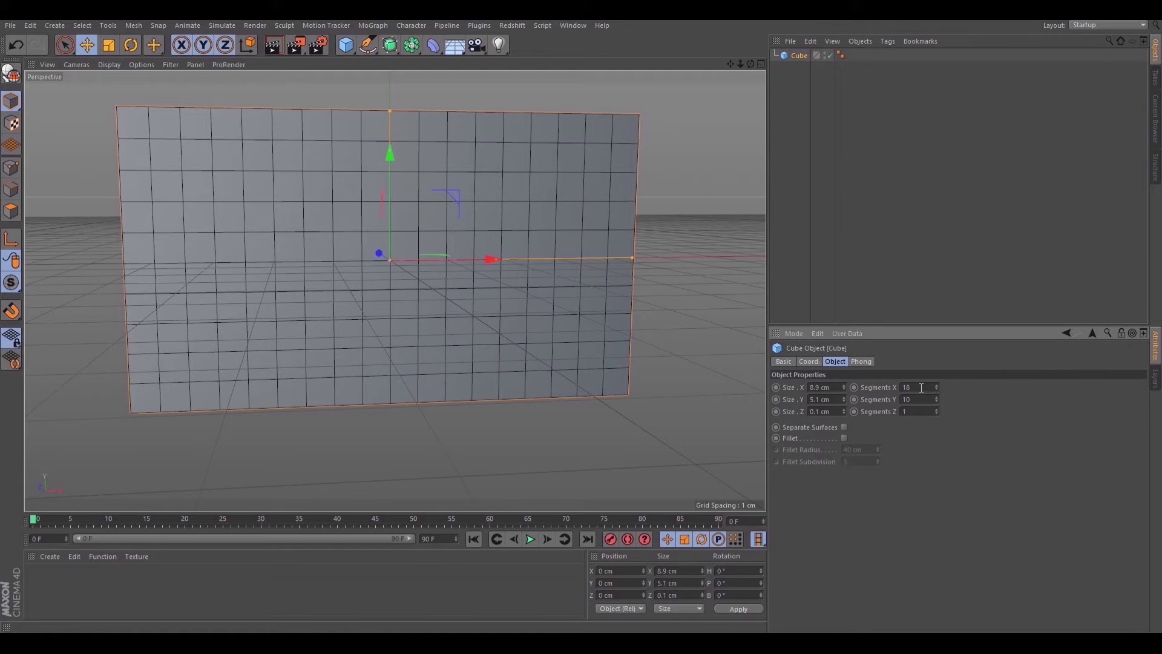
# Enable Fillet with a 0.01 cm radius and subdivision 4
pyautogui.click(844, 437)
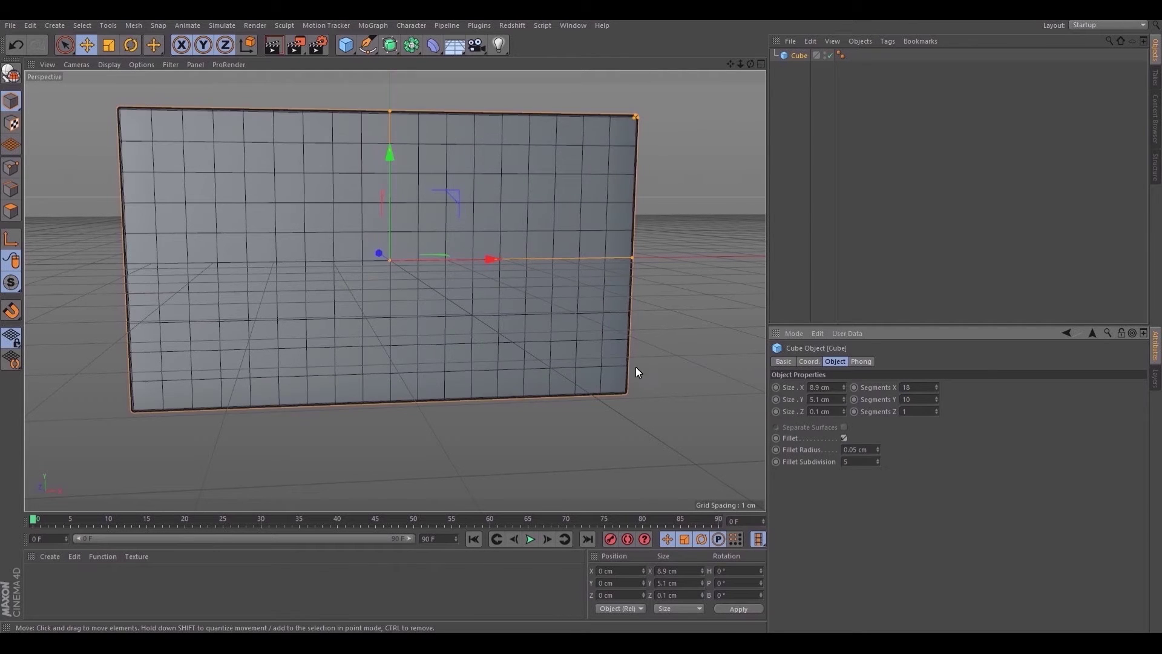
pyautogui.keyDown('alt'); pyautogui.moveTo(636, 367); pyautogui.dragTo(155, 119); pyautogui.keyUp('alt')
pyautogui.keyDown('alt'); pyautogui.moveTo(155, 119); pyautogui.dragTo(395, 249, button='right'); pyautogui.keyUp('alt')
pyautogui.click(855, 449)
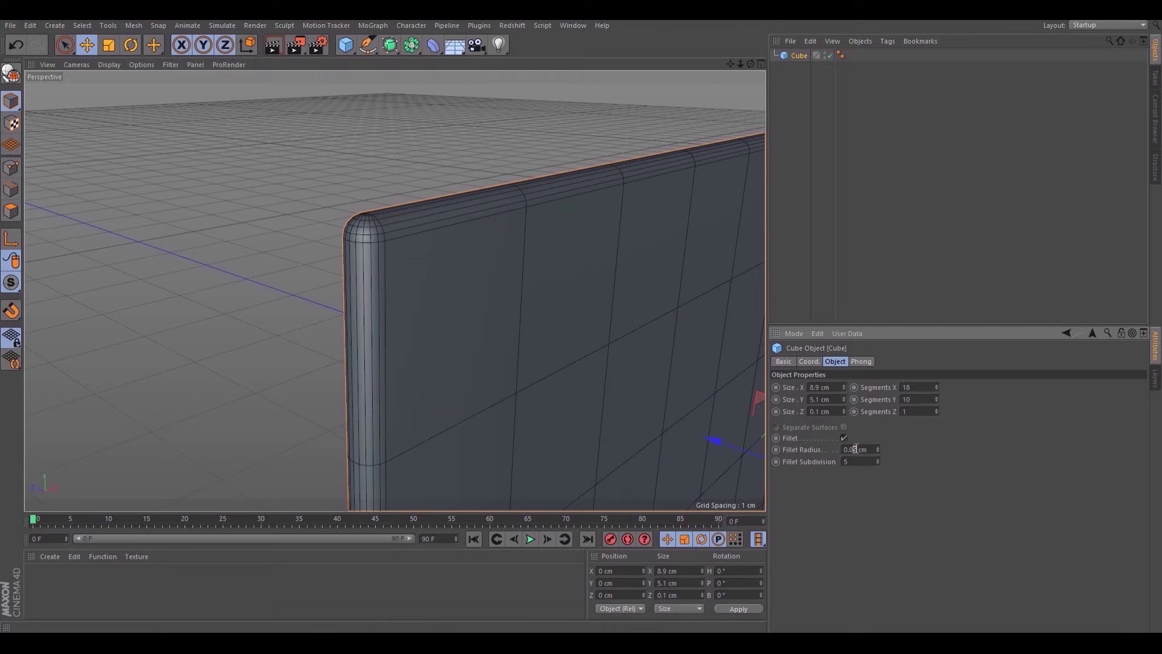
pyautogui.press('BackSpace')
pyautogui.write('2')
pyautogui.press('Return')
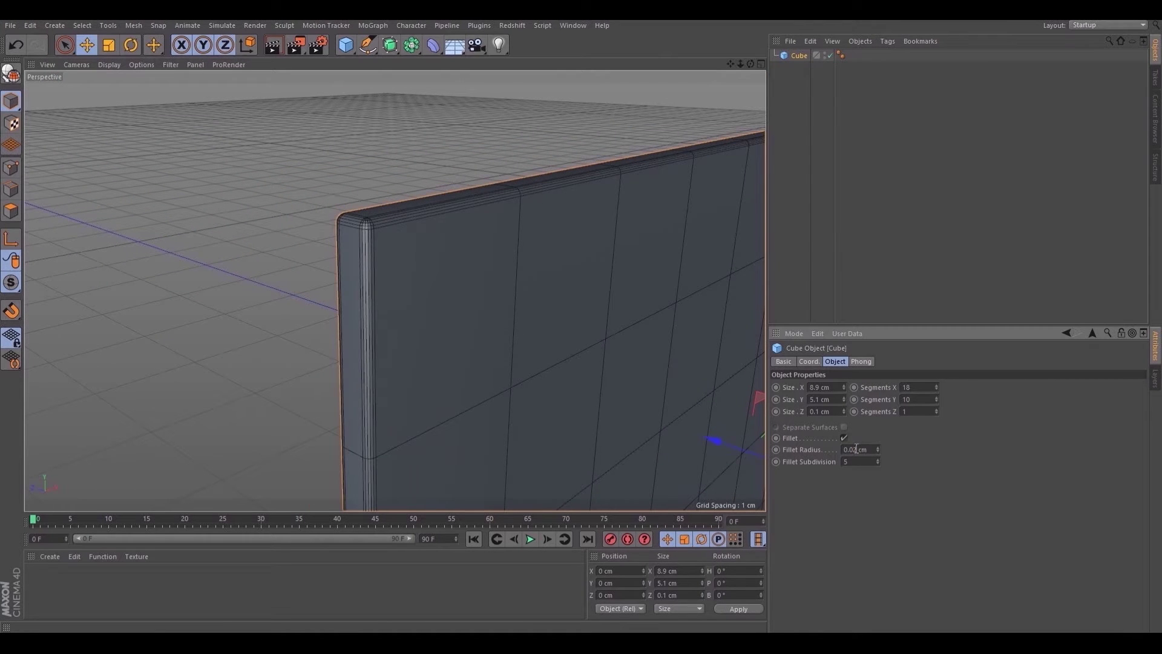
pyautogui.press('BackSpace')
pyautogui.write('1')
pyautogui.press('Return')
pyautogui.click(878, 465)
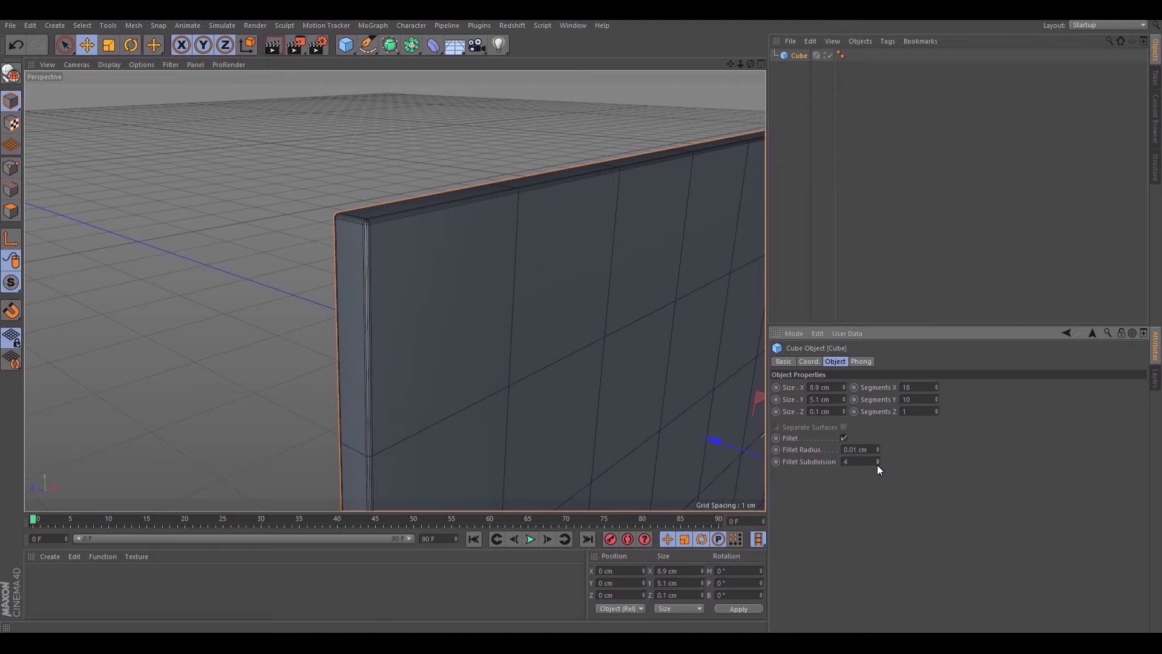
pyautogui.keyDown('alt'); pyautogui.moveTo(550, 290); pyautogui.dragTo(286, 170); pyautogui.keyUp('alt')
pyautogui.scroll(-5, 601, 306)
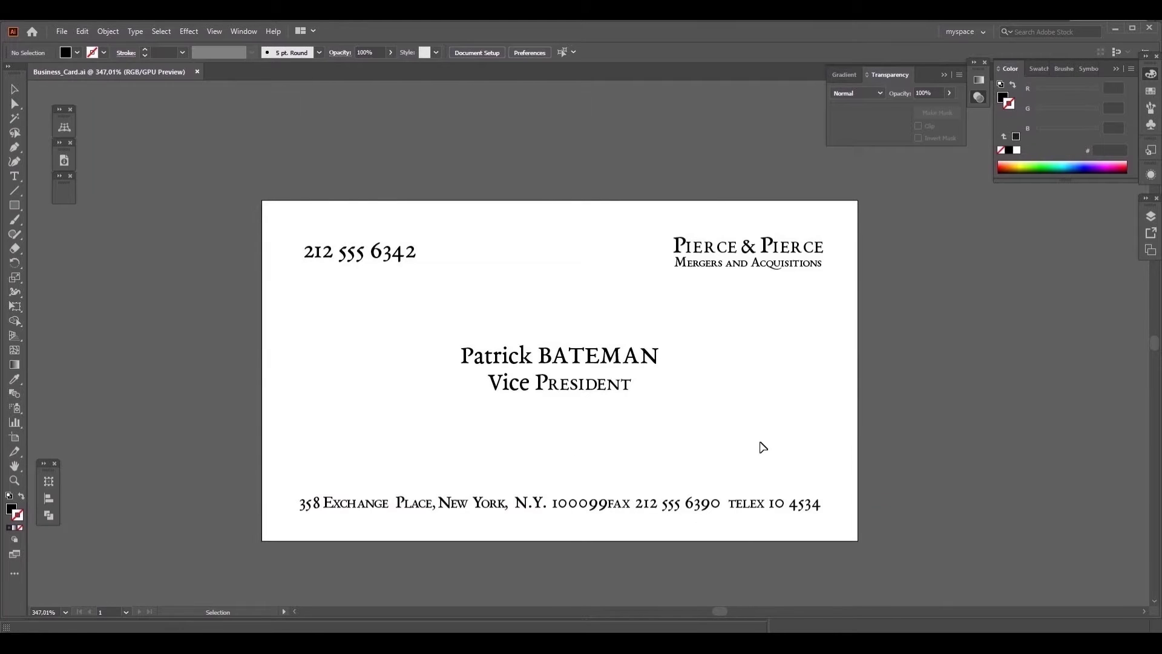
# Inspect Business_Card.ai's 89 × 51 mm artboard bounds with the Artboard tool, then return to Selection
pyautogui.moveTo(918, 539); pyautogui.dragTo(213, 176)
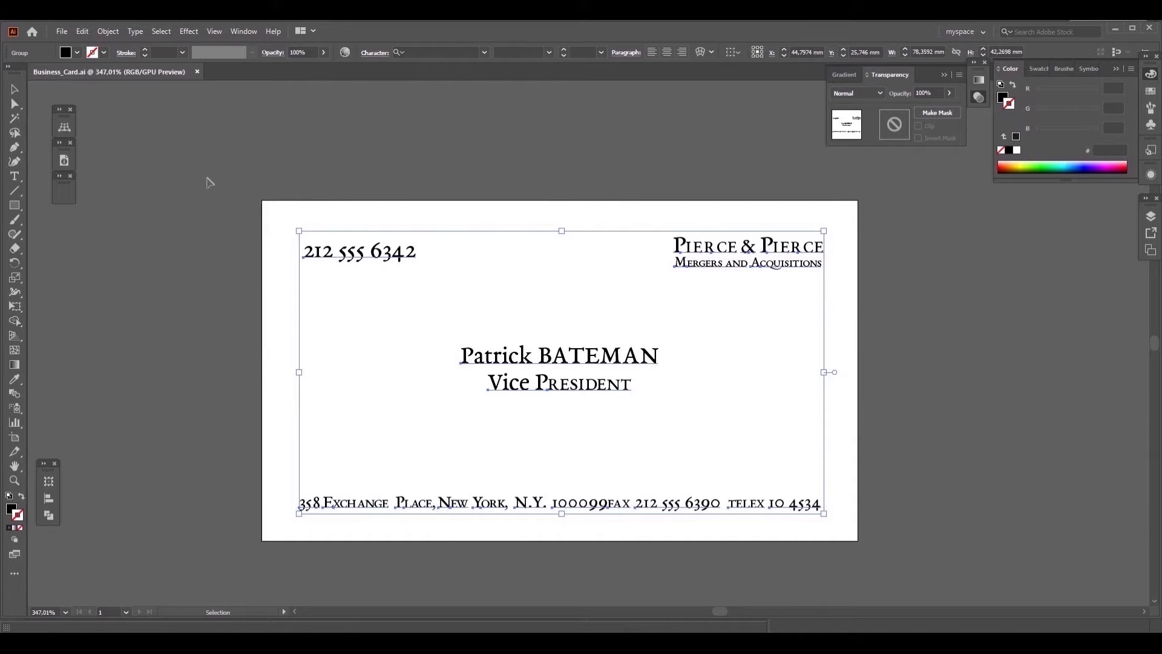
pyautogui.click(202, 185)
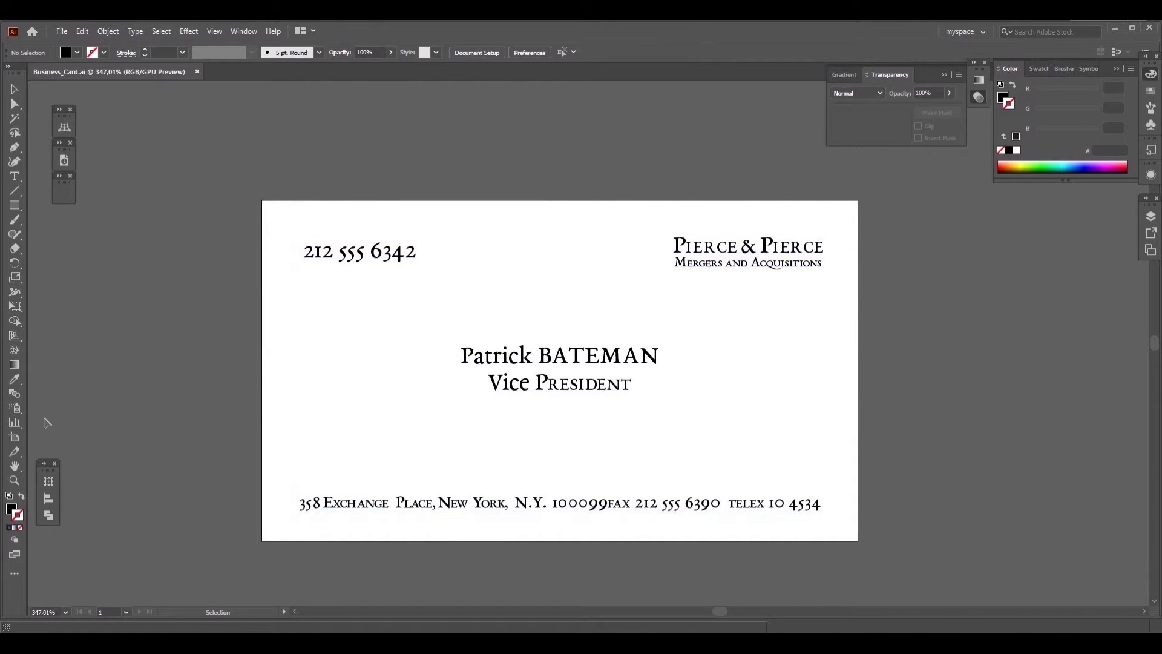
pyautogui.click(16, 436)
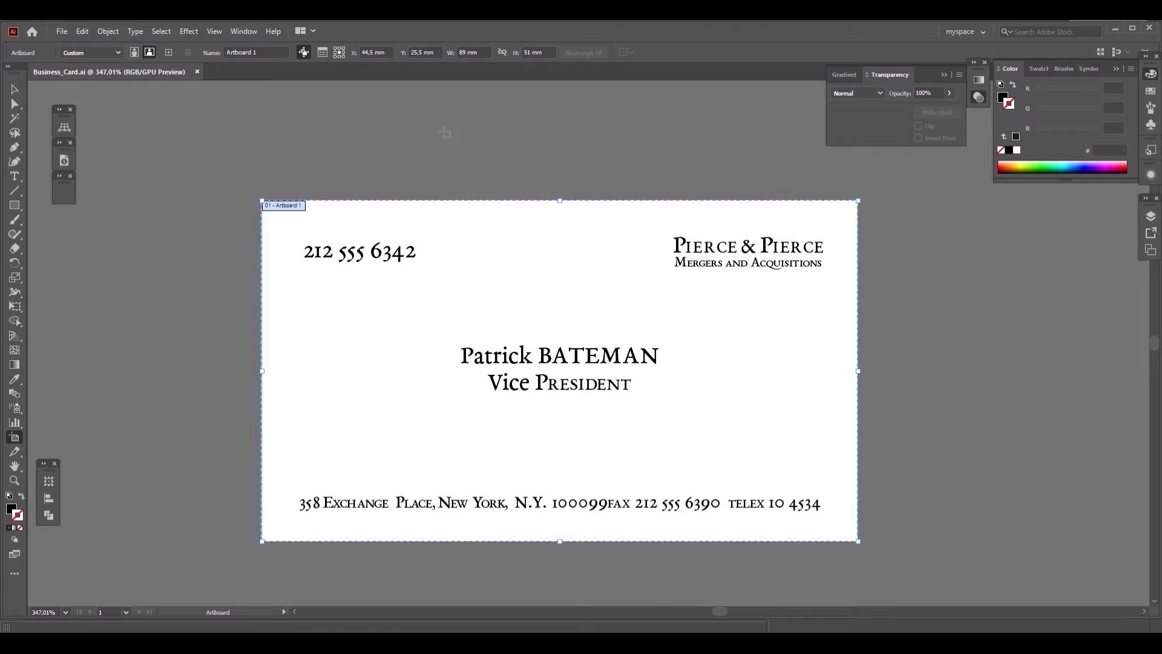
pyautogui.press('v')
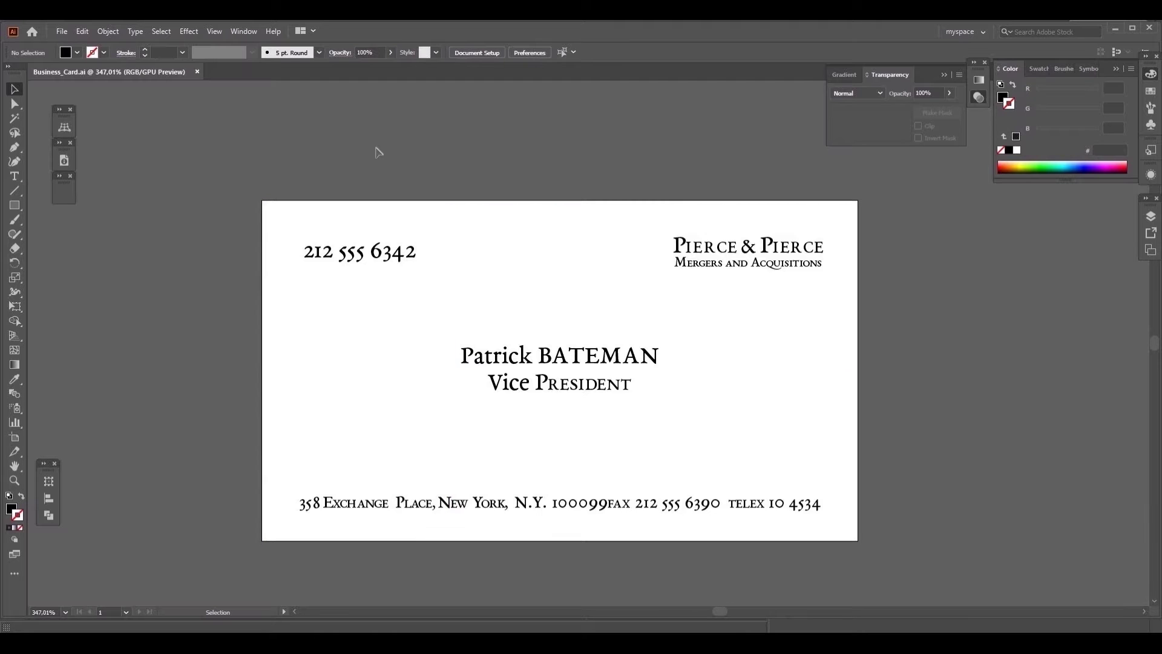
# Export the artboard as an RGB JPEG at quality 10 and 1200 ppi
pyautogui.click(61, 32)
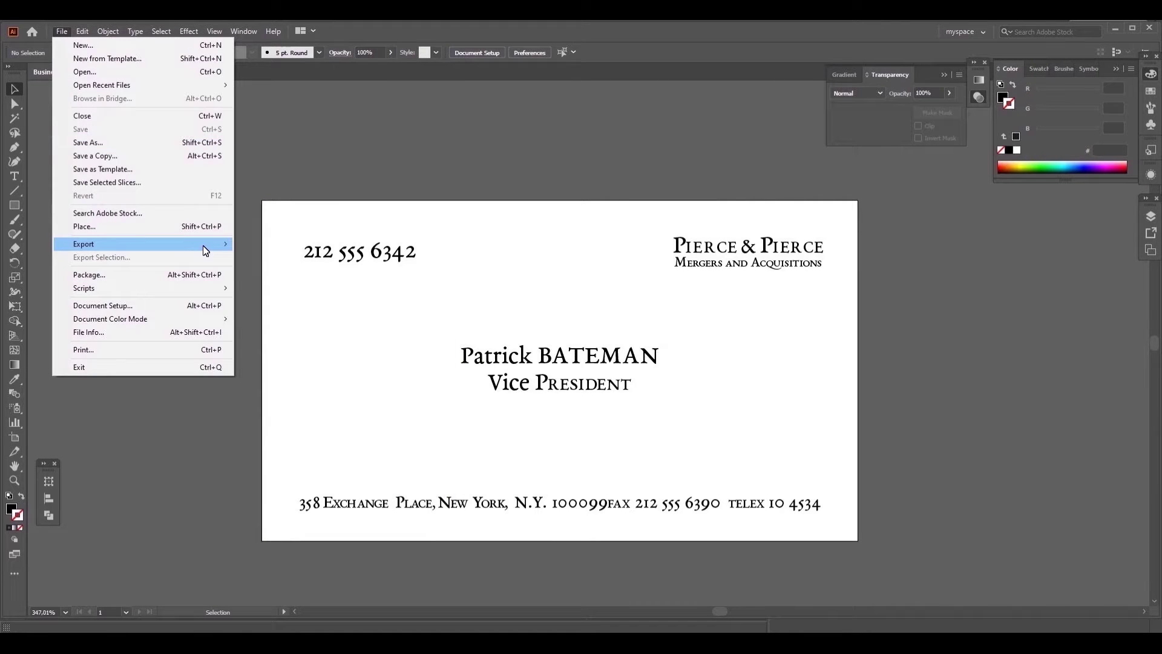
pyautogui.moveTo(206, 250)
pyautogui.click(293, 258)
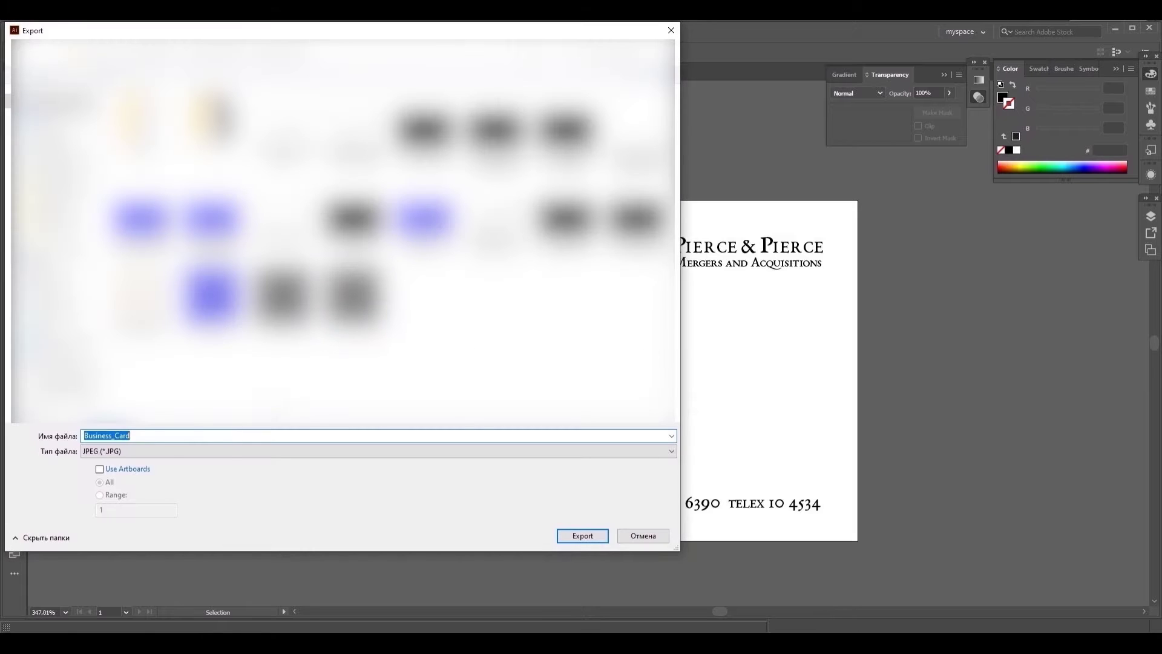
pyautogui.click(100, 469)
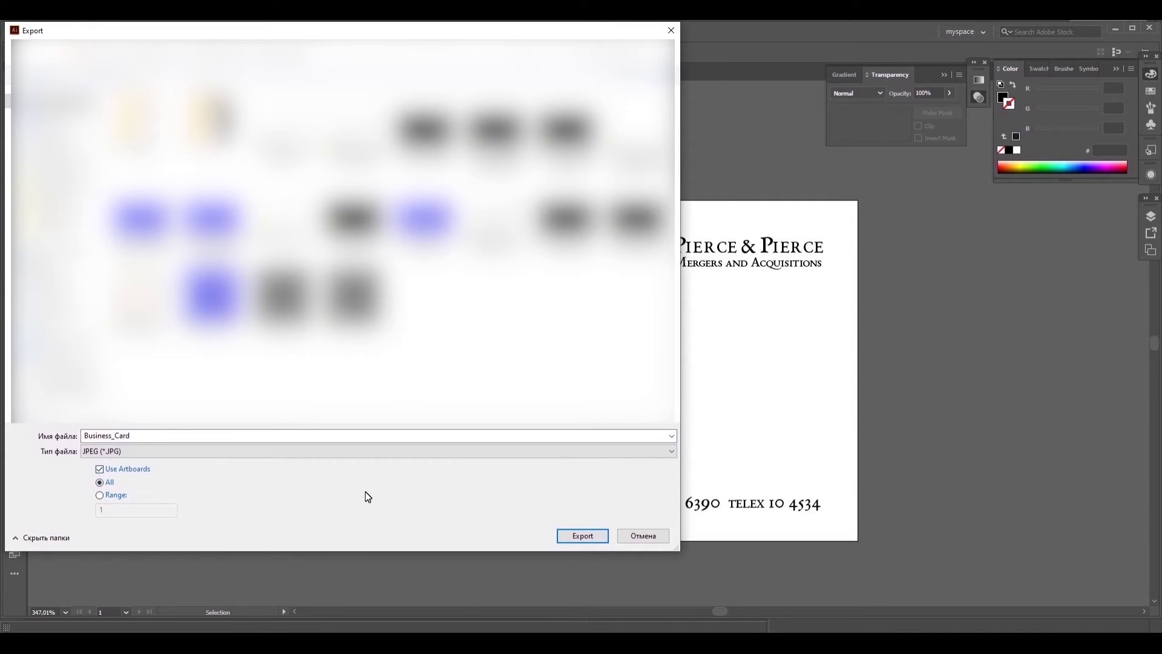
pyautogui.click(579, 536)
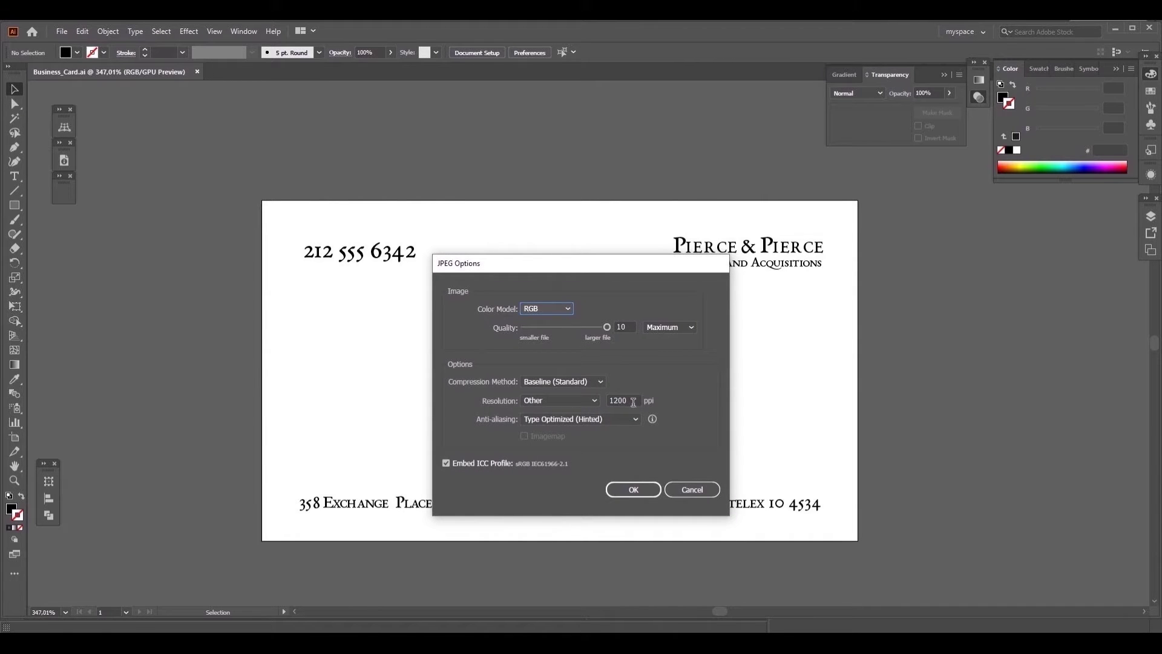
pyautogui.doubleClick(605, 401)
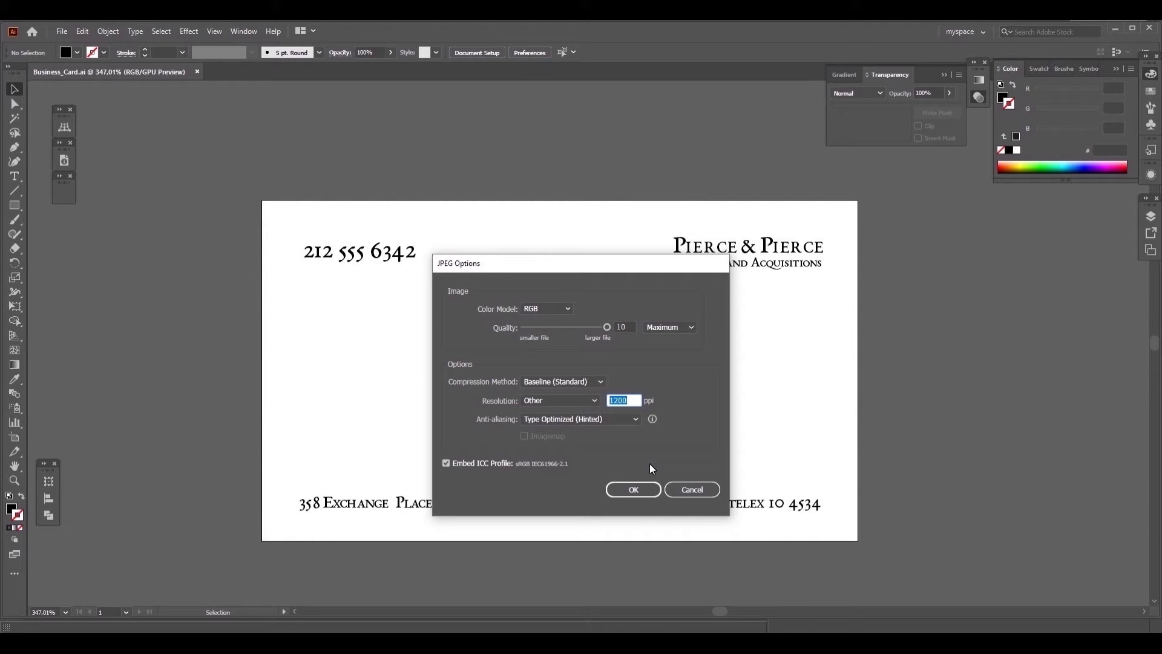
pyautogui.click(633, 489)
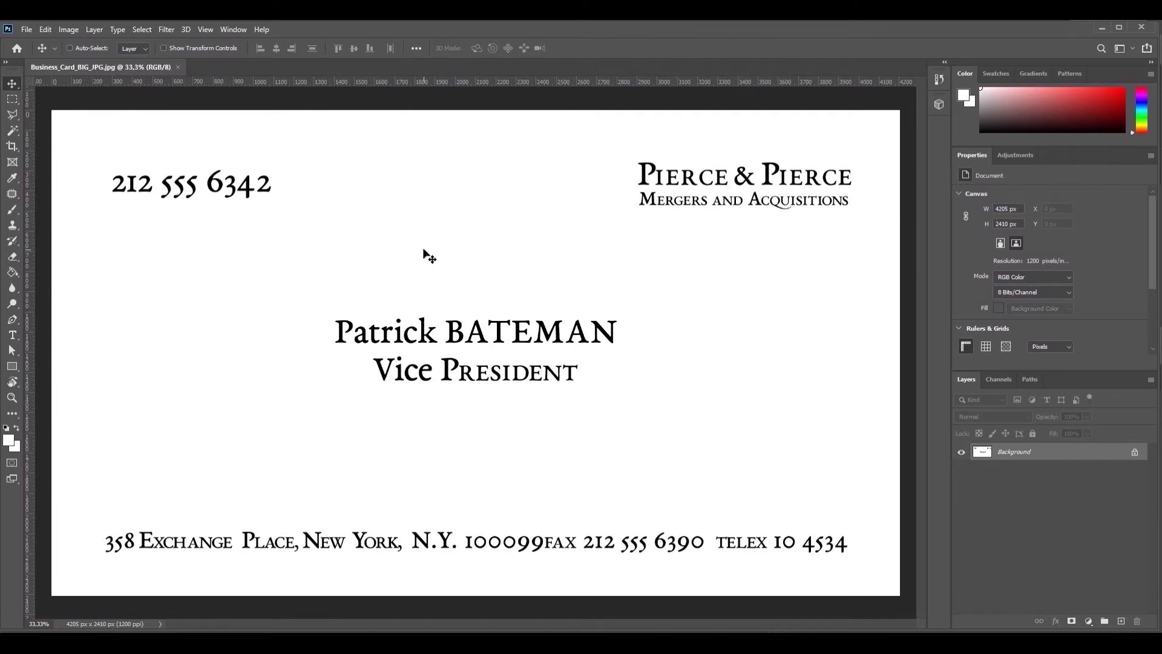
pyautogui.hotkey('ctrl', 'i')
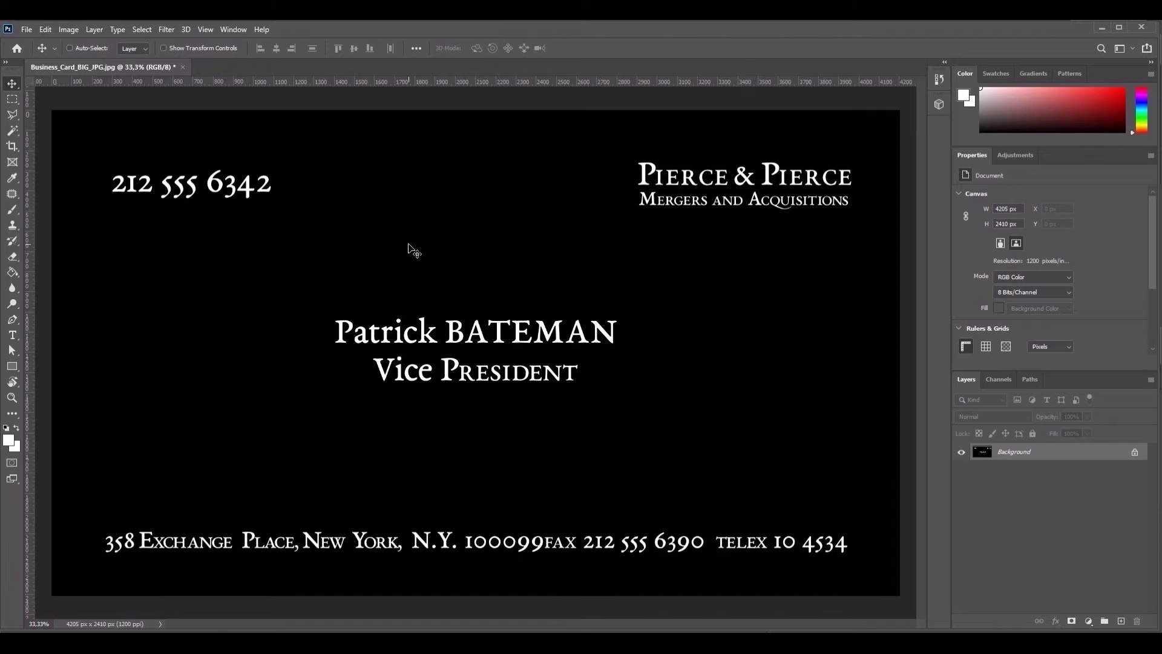
pyautogui.hotkey('ctrl', 'z')
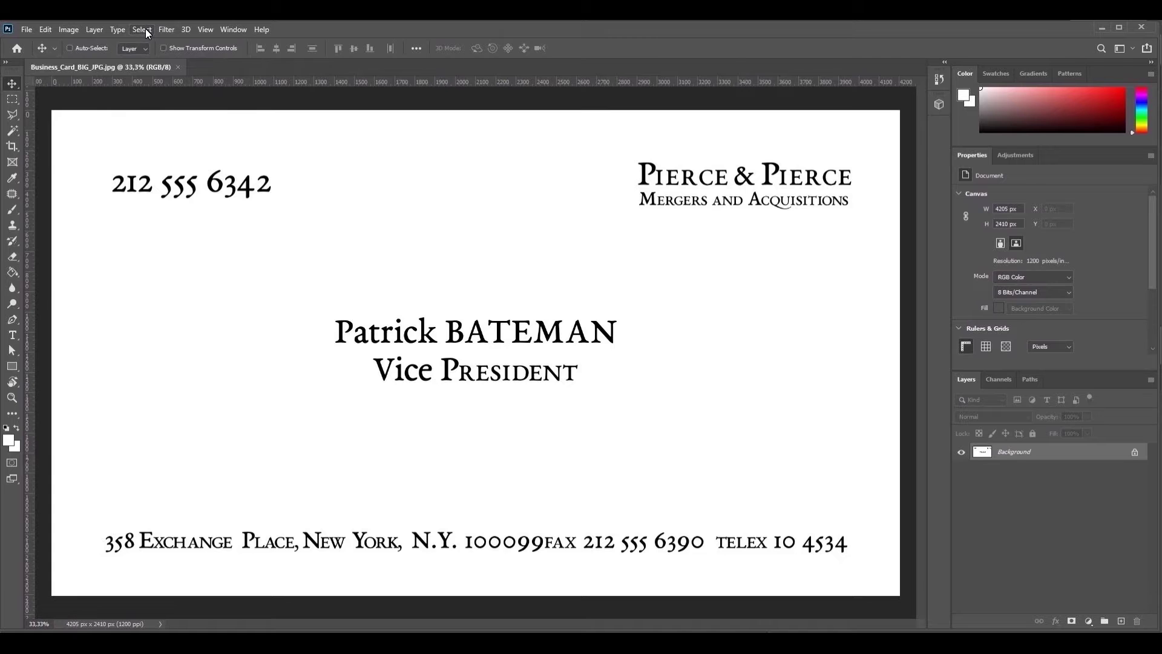
pyautogui.click(164, 28)
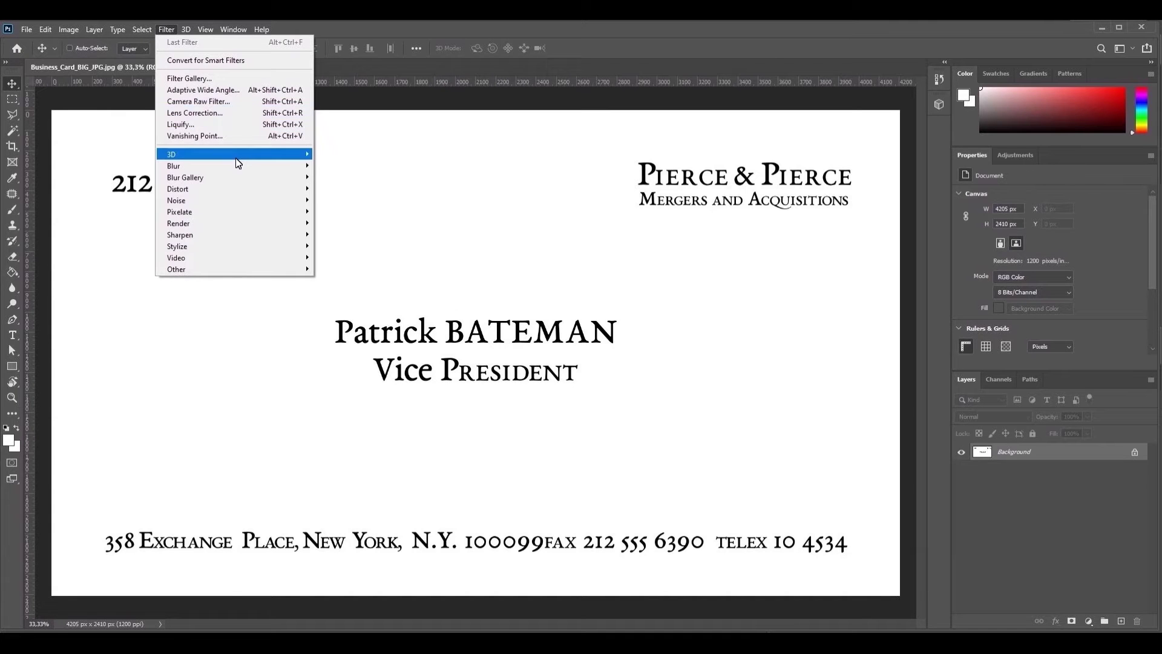
pyautogui.moveTo(238, 156)
pyautogui.click(339, 167)
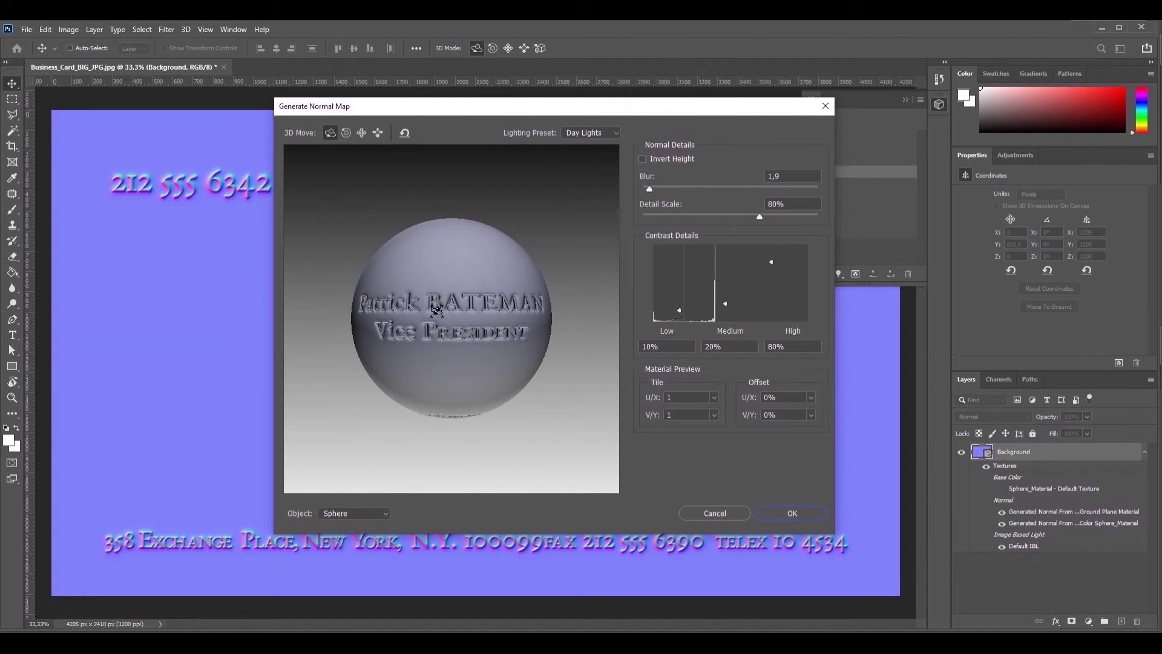
pyautogui.click(642, 159)
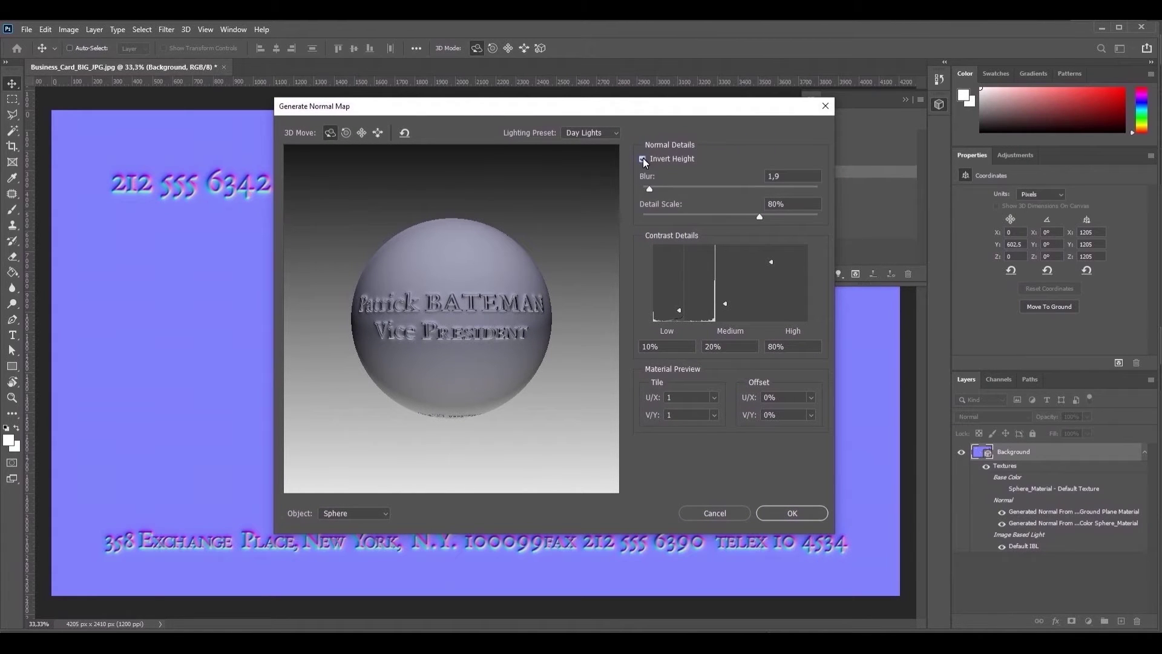
pyautogui.click(642, 159)
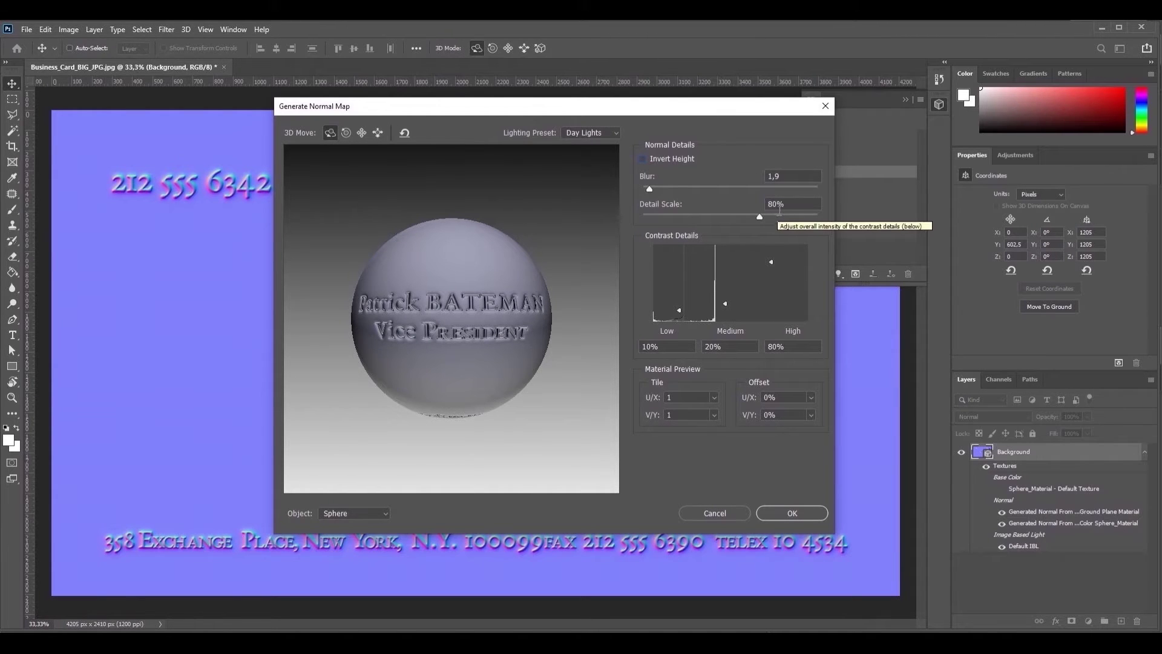
pyautogui.click(787, 514)
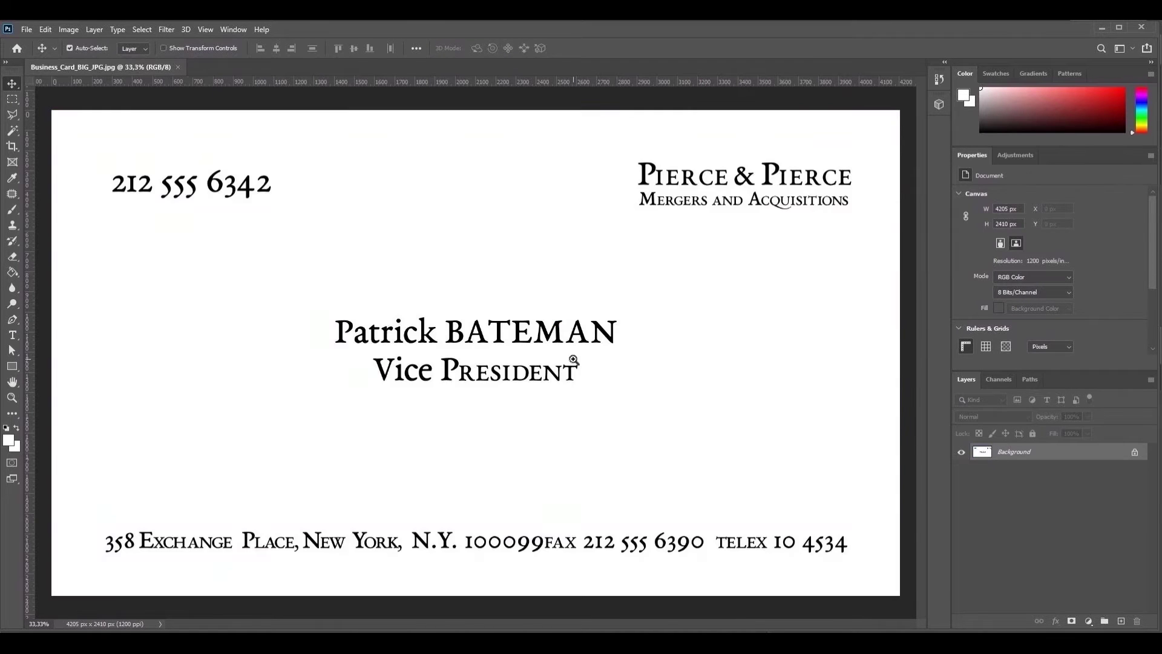
pyautogui.keyDown('ctrl'); pyautogui.moveTo(593, 365); pyautogui.dragTo(633, 387); pyautogui.keyUp('ctrl')
# Apply a Gaussian Blur with a 2.0-pixel radius to the card image
pyautogui.click(167, 30)
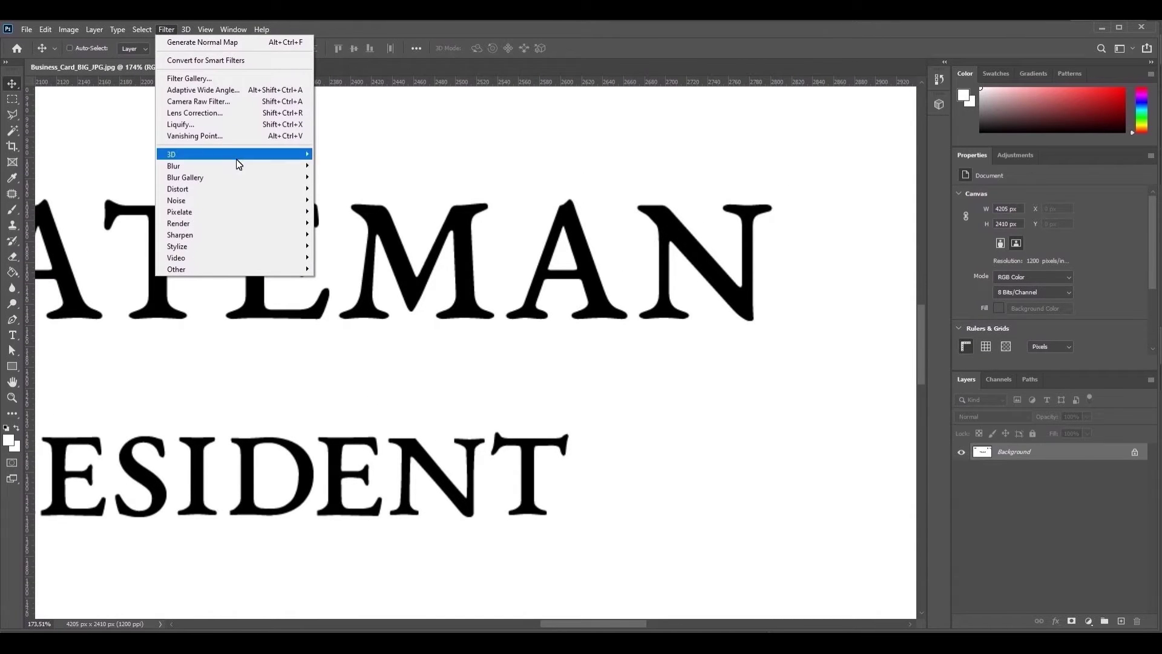
pyautogui.moveTo(256, 167)
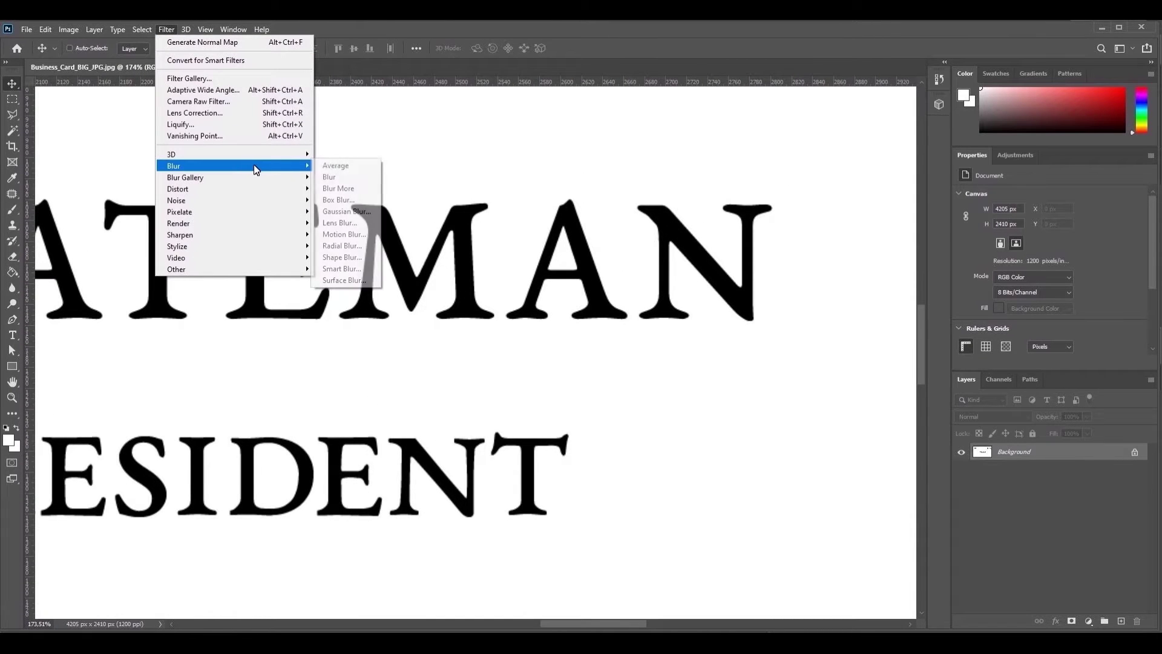
pyautogui.click(349, 210)
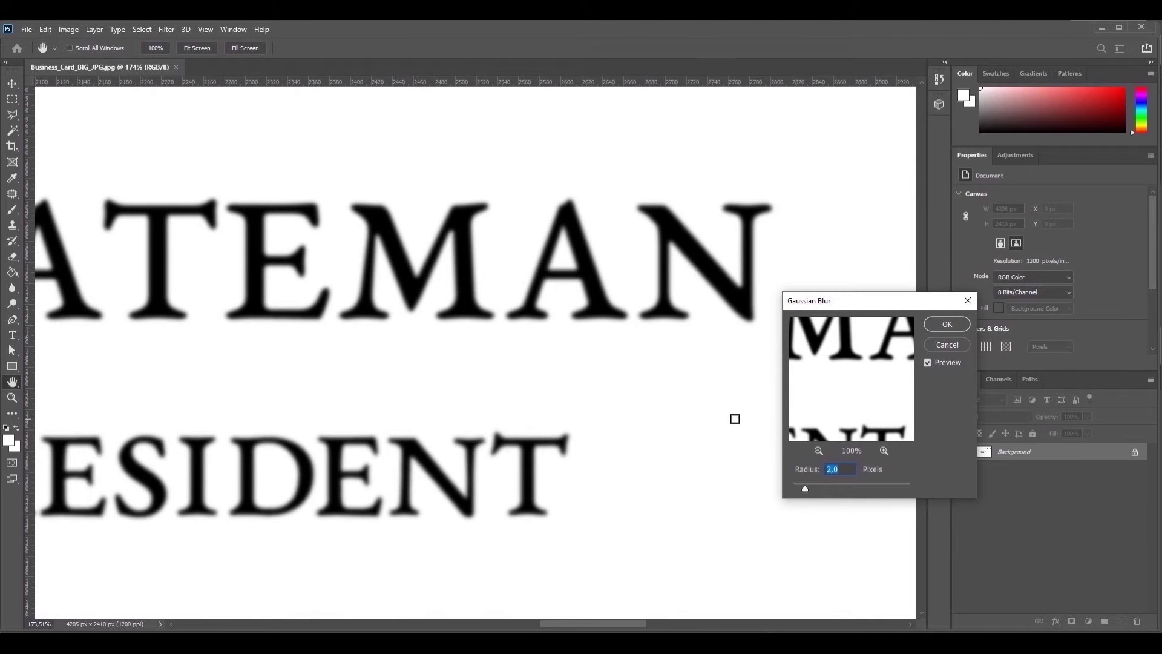
pyautogui.click(946, 324)
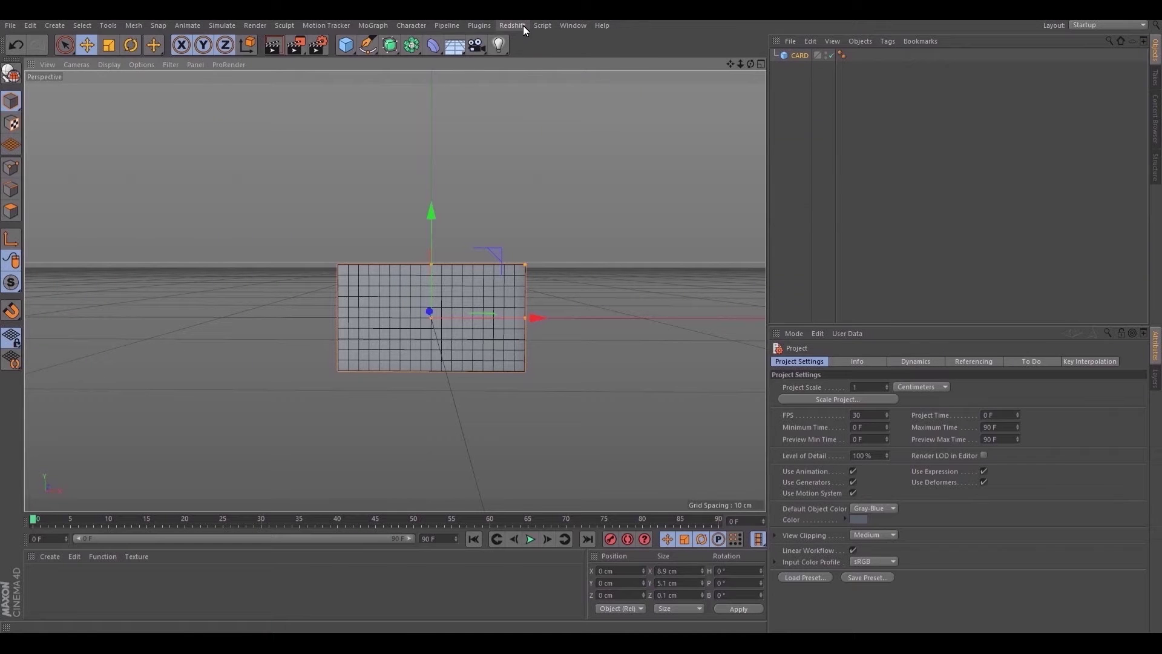
# Add a Redshift Standard camera set to the Portrait 80 mm focal length preset
pyautogui.click(521, 25)
pyautogui.moveTo(569, 69)
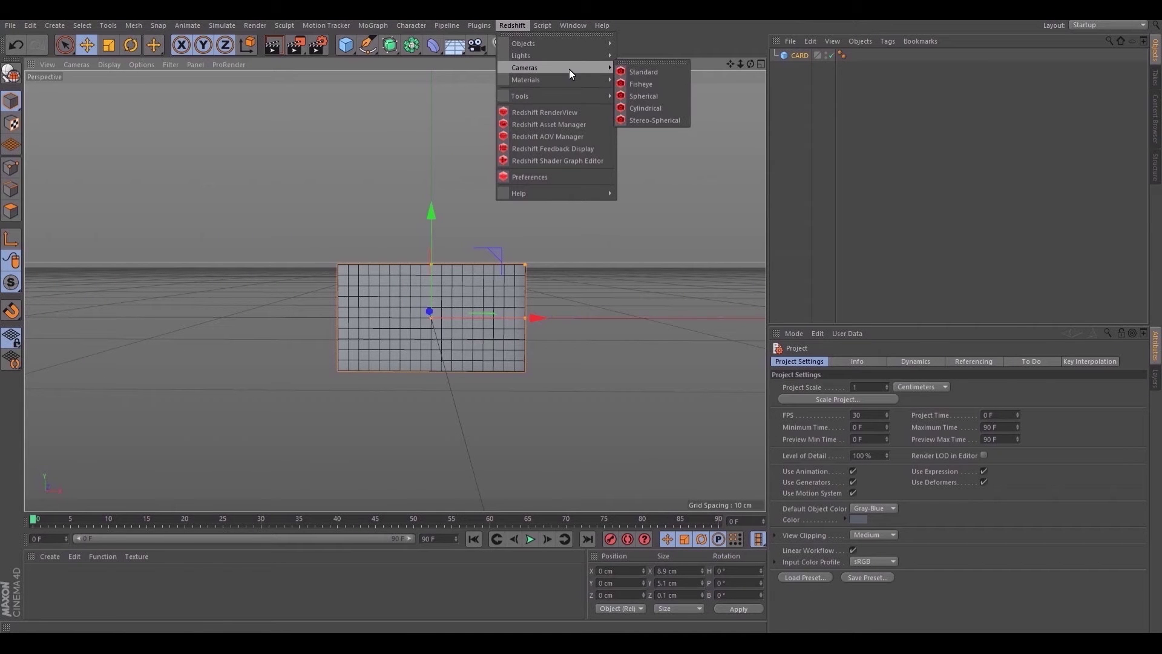
pyautogui.click(632, 71)
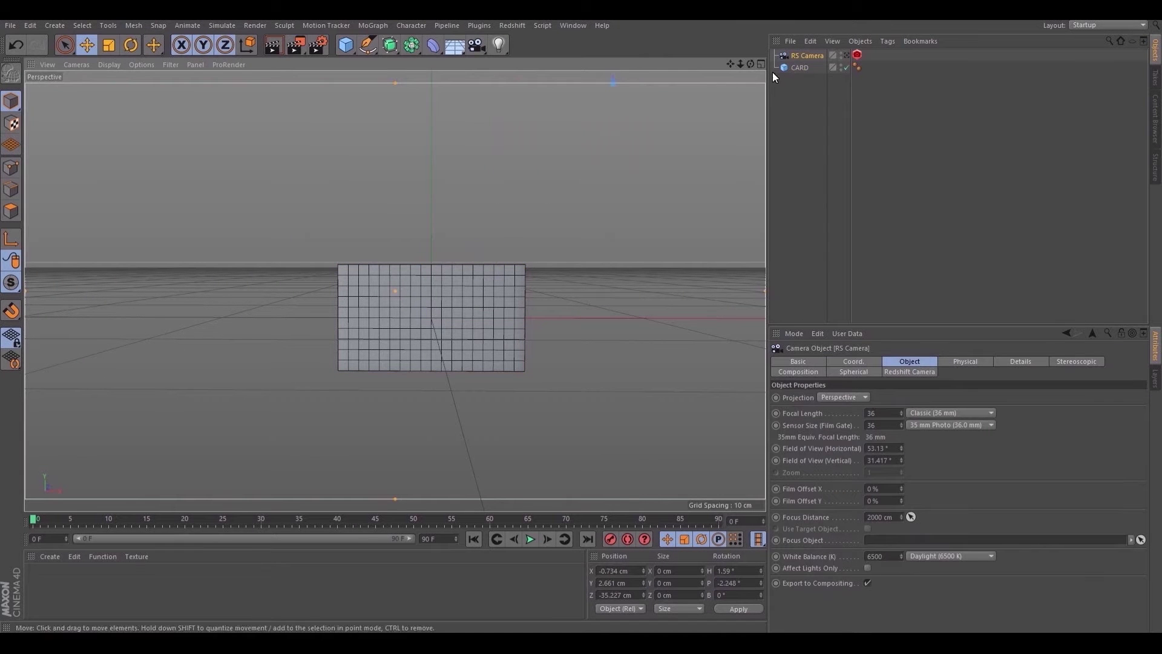
pyautogui.click(802, 54)
pyautogui.click(922, 413)
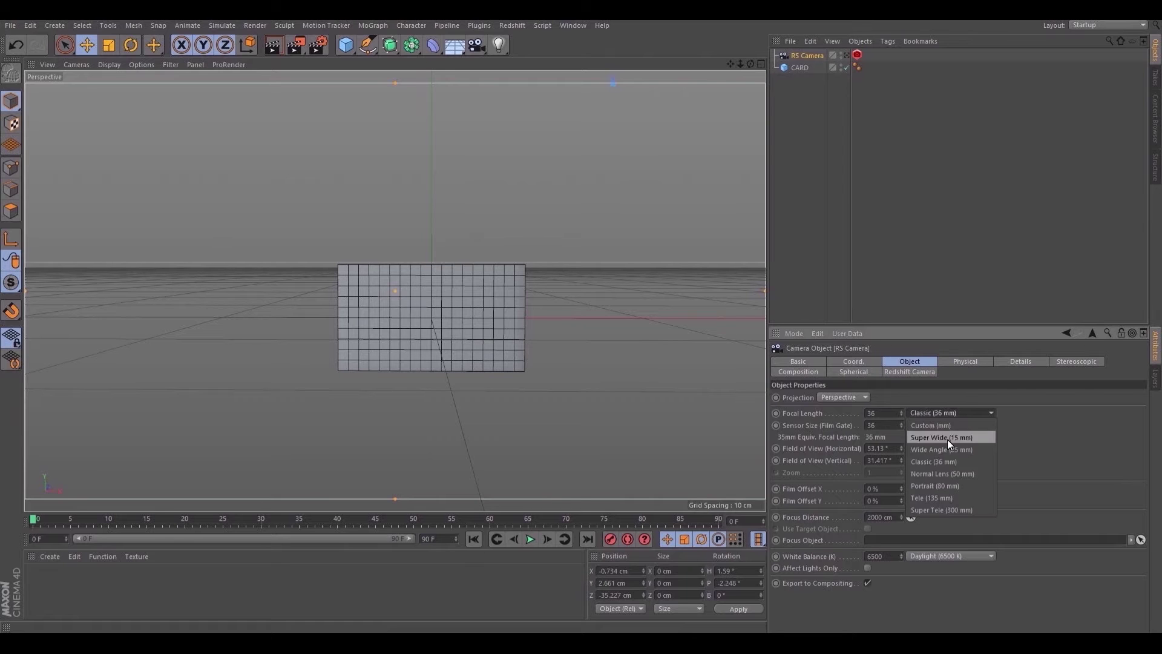
pyautogui.click(972, 485)
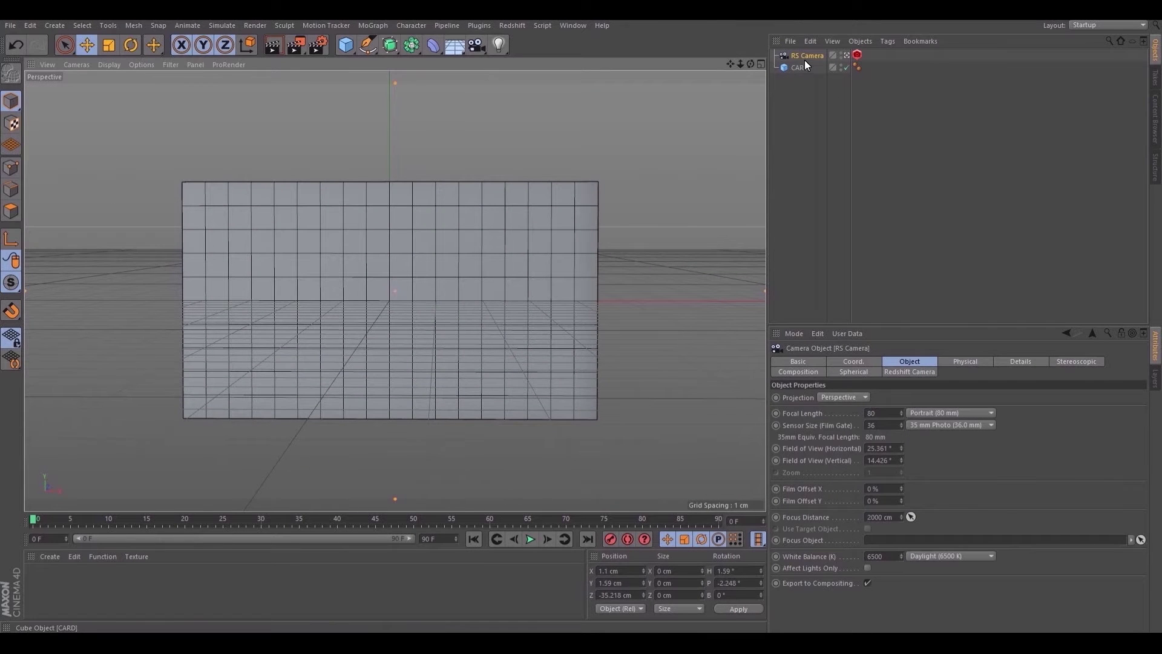
pyautogui.click(846, 55)
# Rotate the plane upright, move it behind the card, and name it BG
pyautogui.moveTo(345, 45); pyautogui.dragTo(390, 121)
pyautogui.press('r')
pyautogui.keyDown('alt'); pyautogui.moveTo(394, 182); pyautogui.dragTo(455, 344); pyautogui.keyUp('alt')
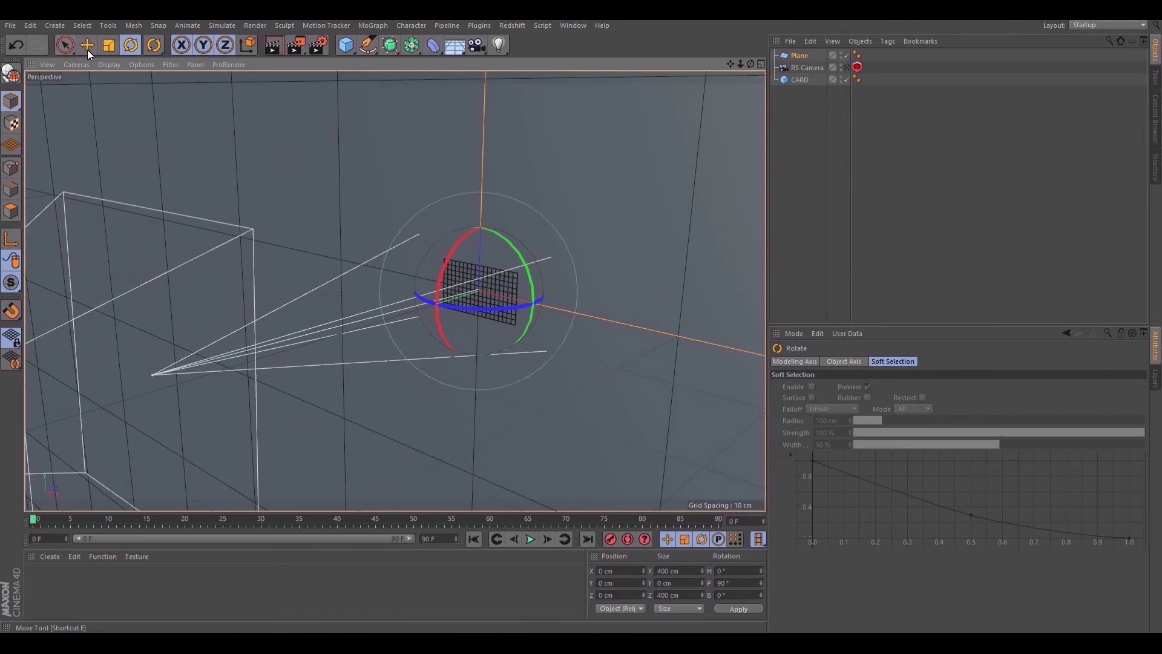
pyautogui.press('e')
pyautogui.moveTo(458, 304); pyautogui.dragTo(612, 257)
pyautogui.doubleClick(802, 55)
pyautogui.write('BG')
pyautogui.press('Return')
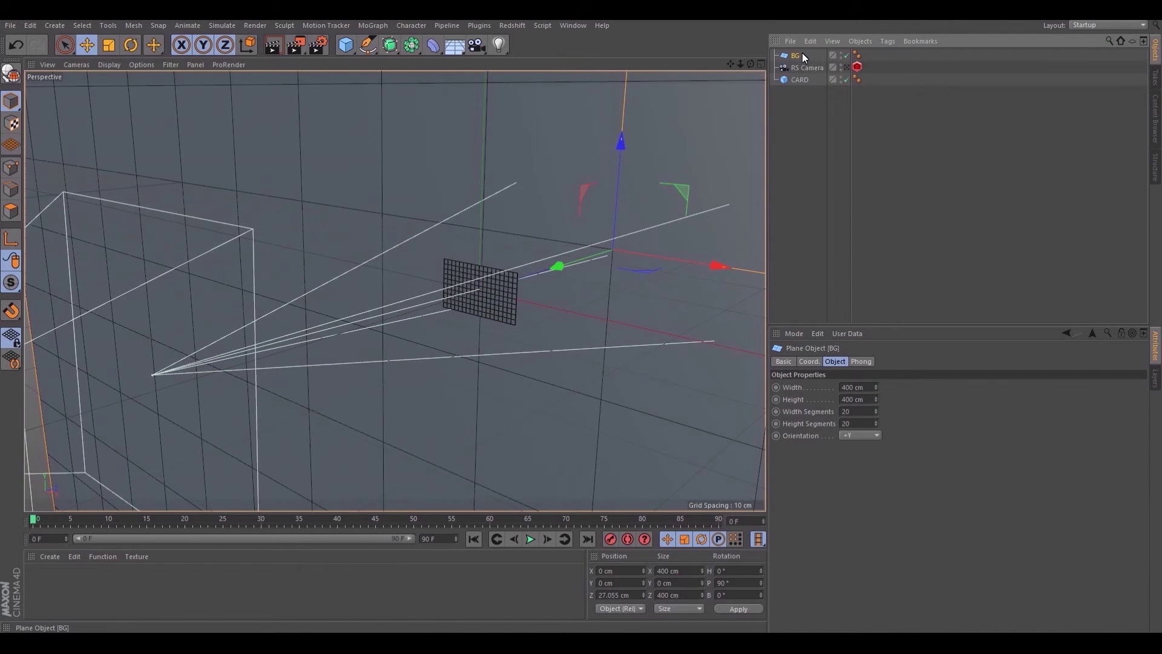
pyautogui.scroll(-5, 505, 302)
pyautogui.moveTo(505, 303); pyautogui.dragTo(418, 297)
# Add an RS Dome Light using MY_HDRI_RS_0003.hdr as its dome map
pyautogui.click(512, 24)
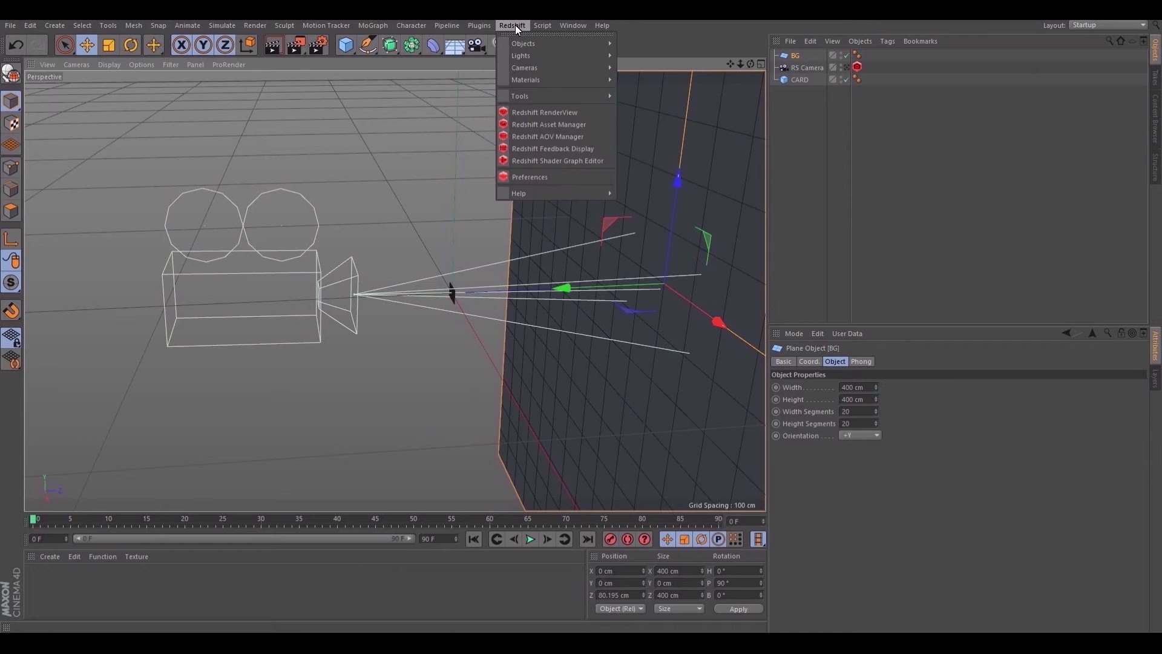
pyautogui.moveTo(541, 56)
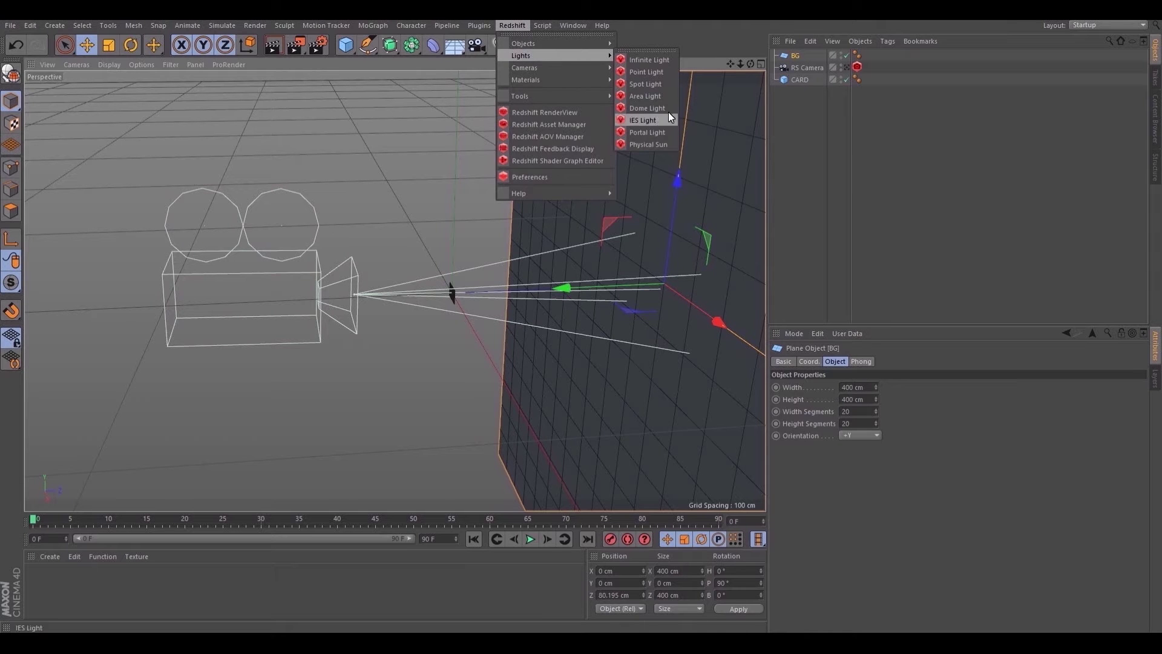
pyautogui.click(653, 107)
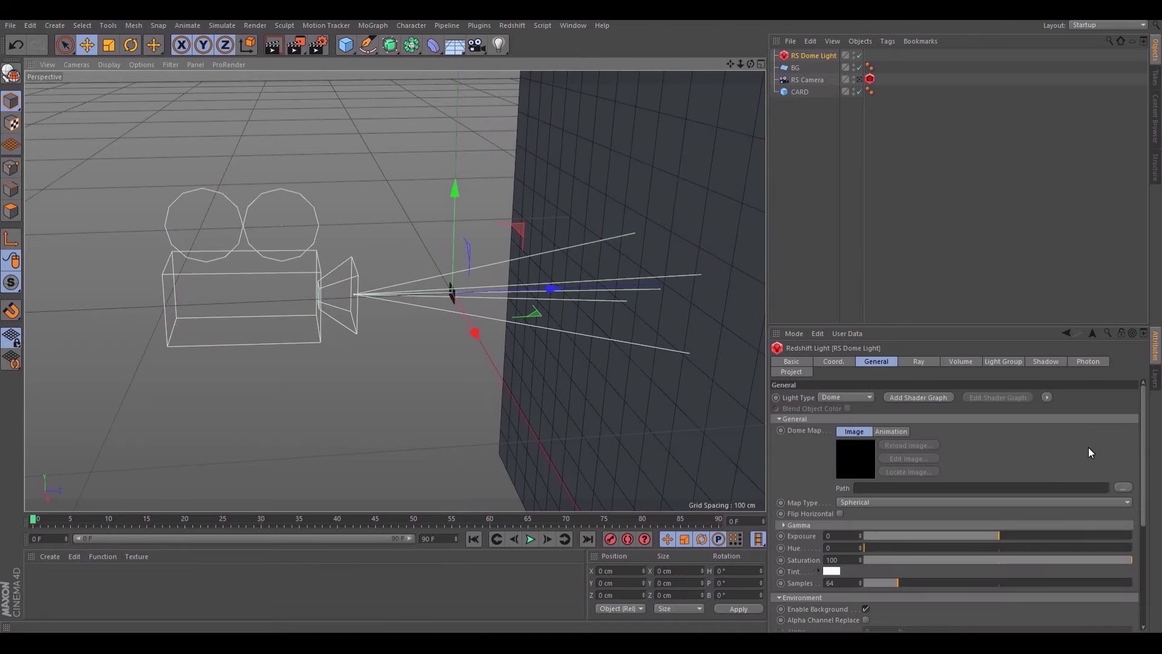
pyautogui.click(1124, 488)
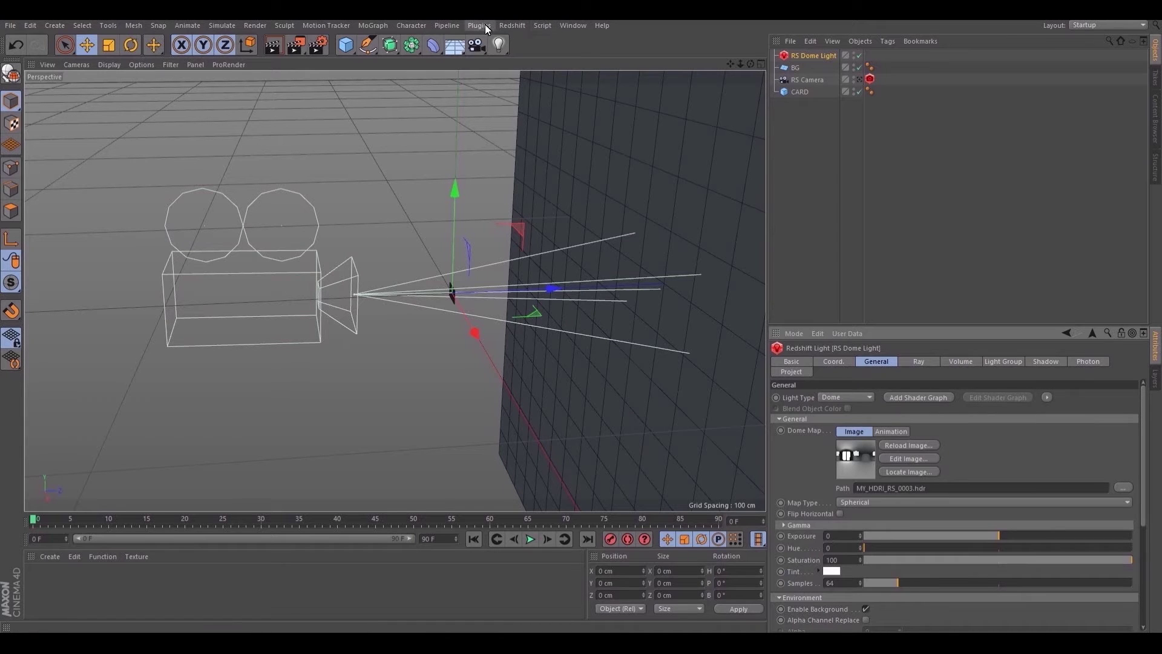
# Add a Redshift area light and pitch it -90° to point down
pyautogui.click(511, 27)
pyautogui.moveTo(535, 55)
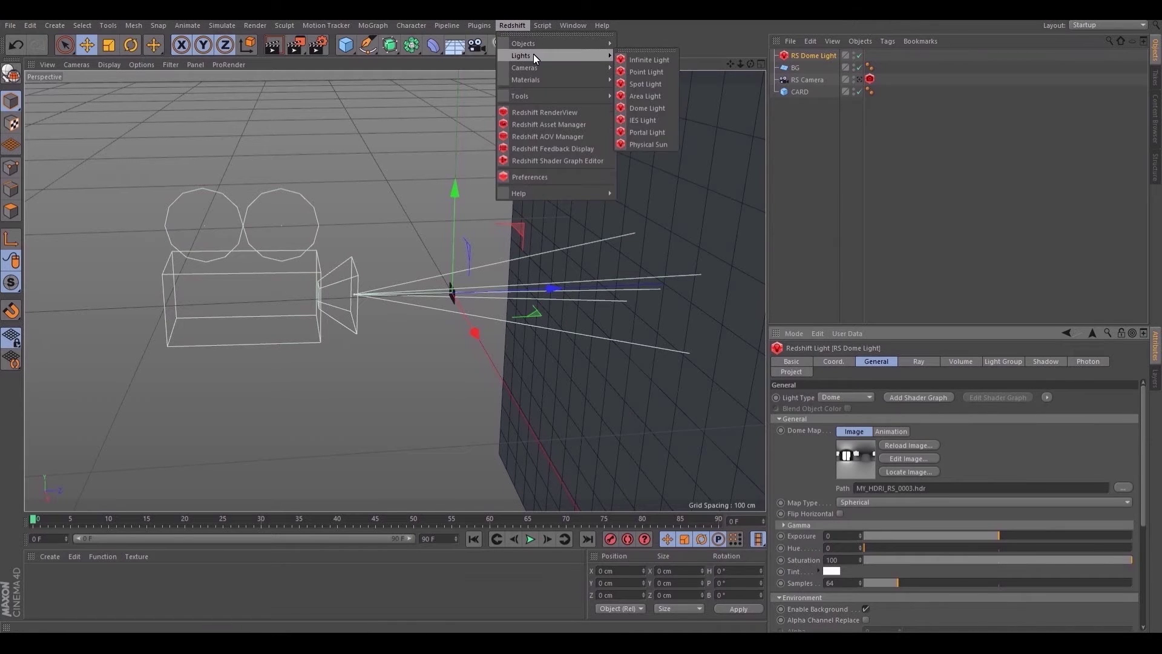
pyautogui.click(666, 95)
pyautogui.press('r')
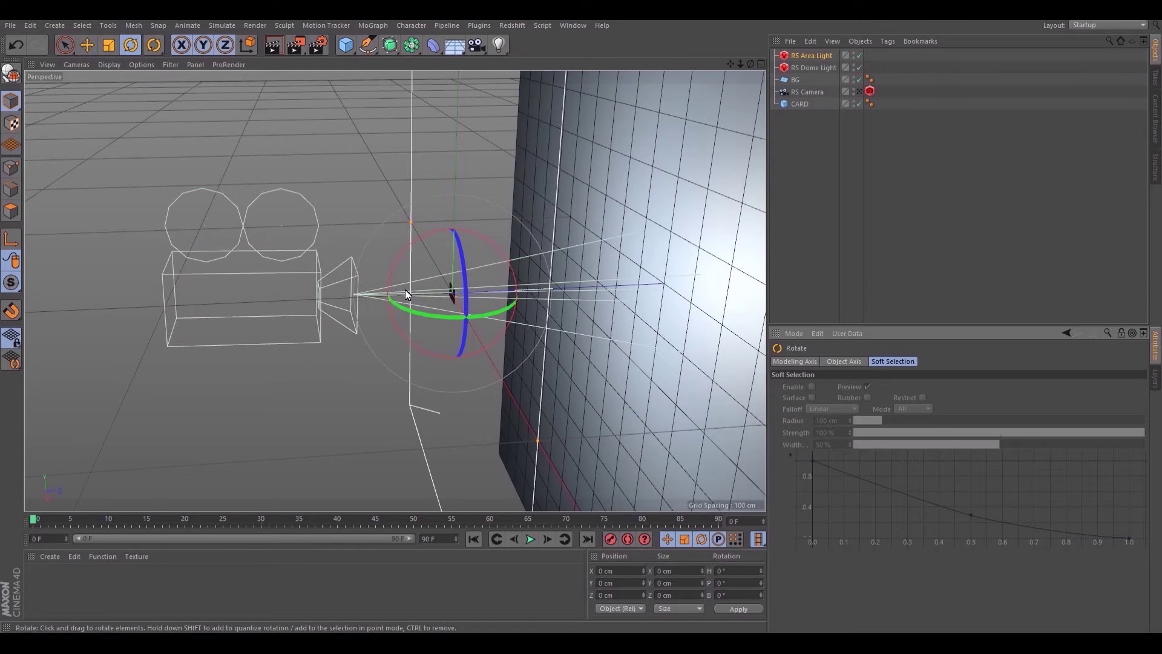
pyautogui.keyDown('shift'); pyautogui.moveTo(397, 259); pyautogui.dragTo(472, 260); pyautogui.keyUp('shift')
# Raise the light to Y 73.365 cm and rename it TOP
pyautogui.press('e')
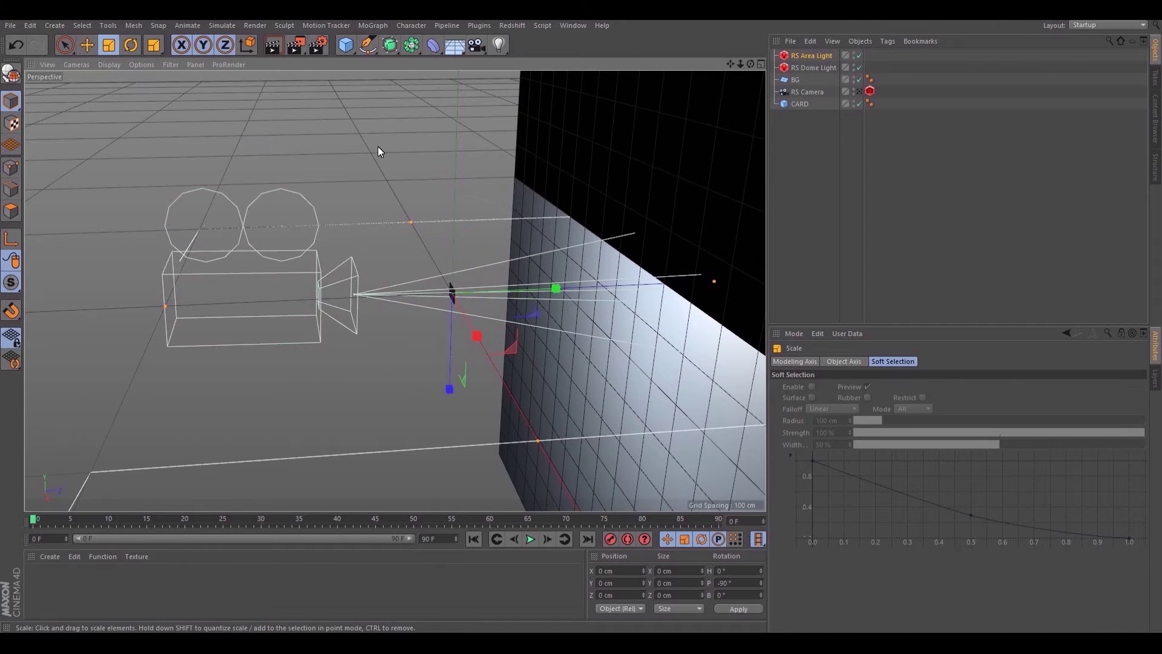
pyautogui.moveTo(450, 389); pyautogui.dragTo(454, 148)
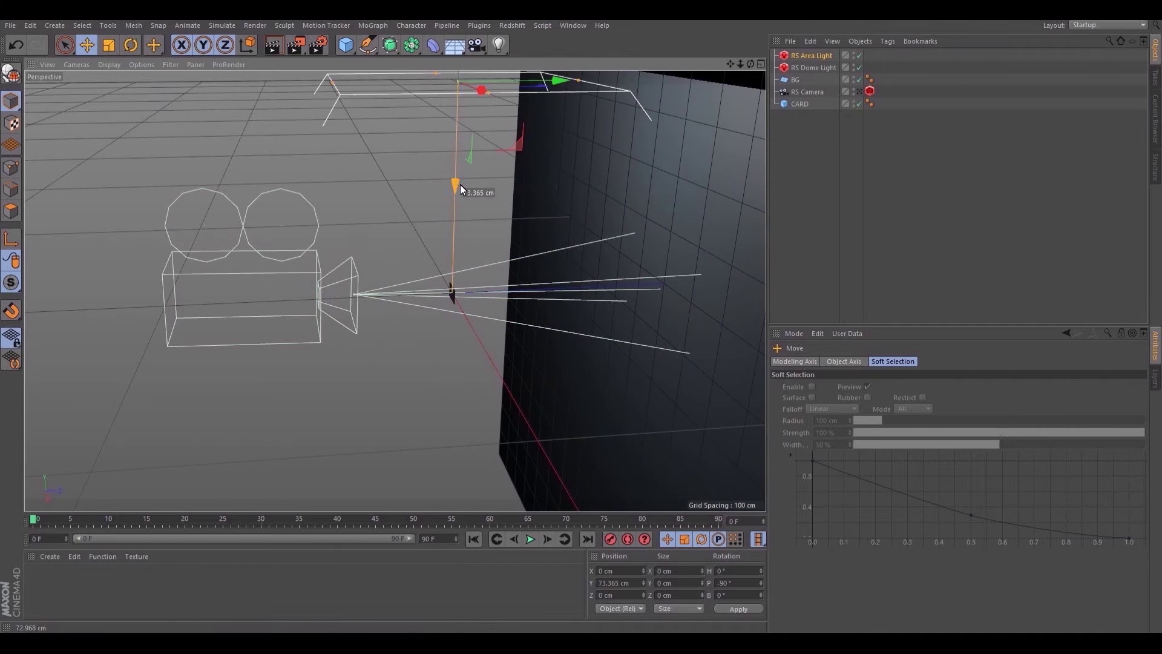
pyautogui.doubleClick(812, 55)
pyautogui.write('TOP')
pyautogui.press('Return')
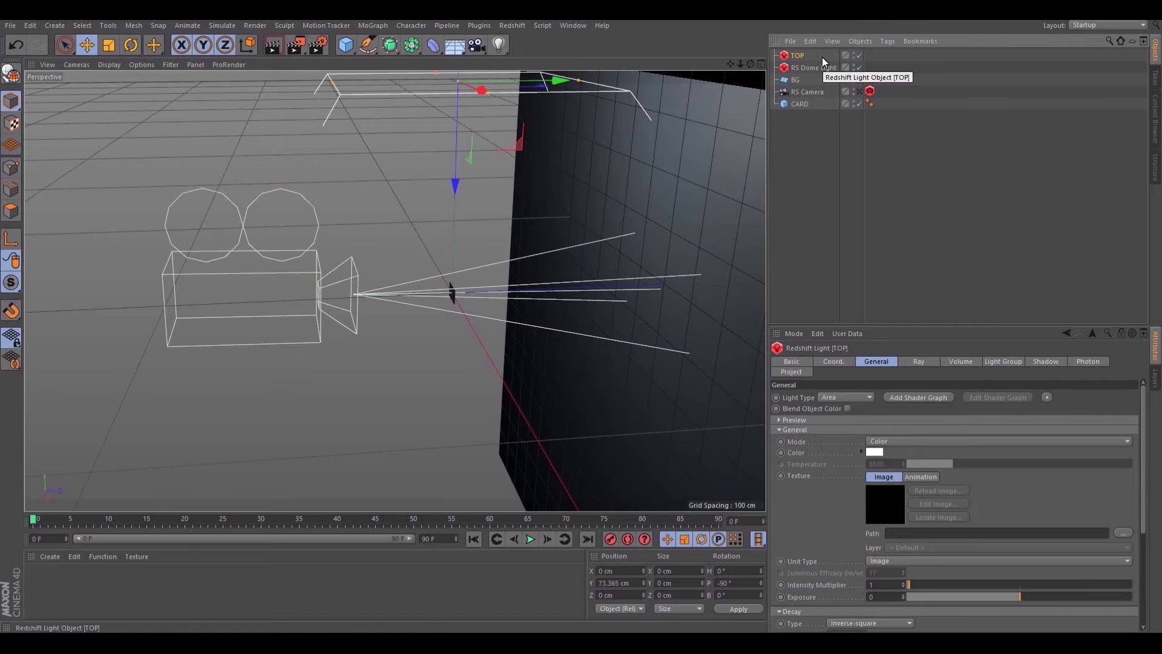
pyautogui.keyDown('alt'); pyautogui.moveTo(460, 260); pyautogui.dragTo(484, 293); pyautogui.keyUp('alt')
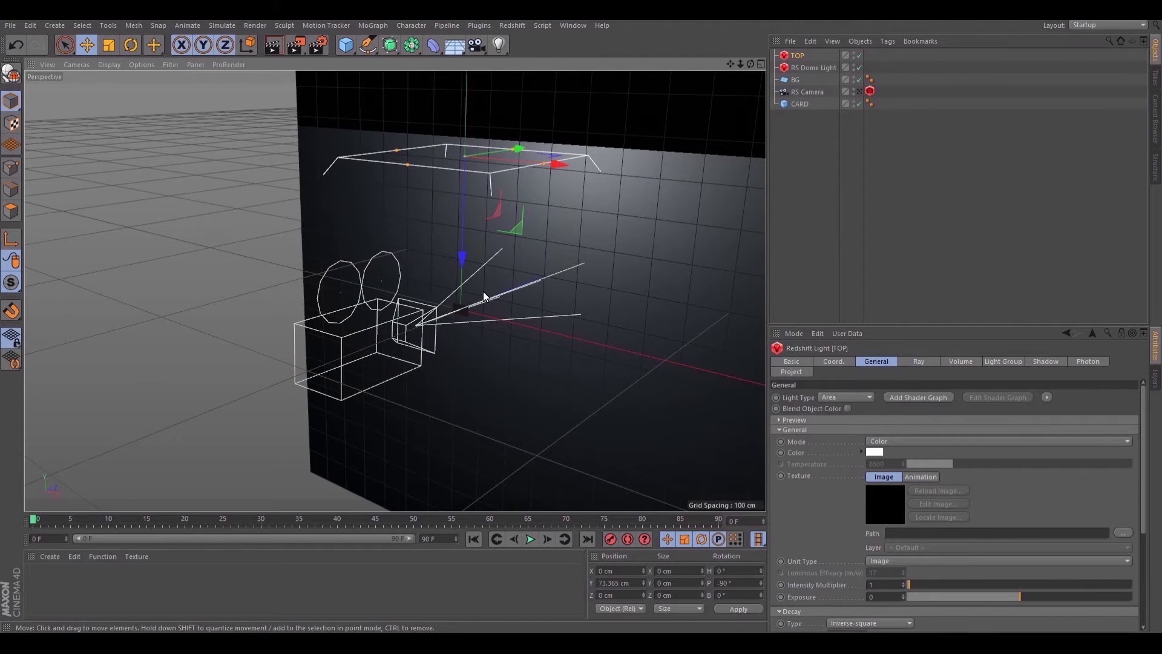
# Open the Redshift RenderView and render through the RS Camera, then return to the editor camera
pyautogui.click(513, 26)
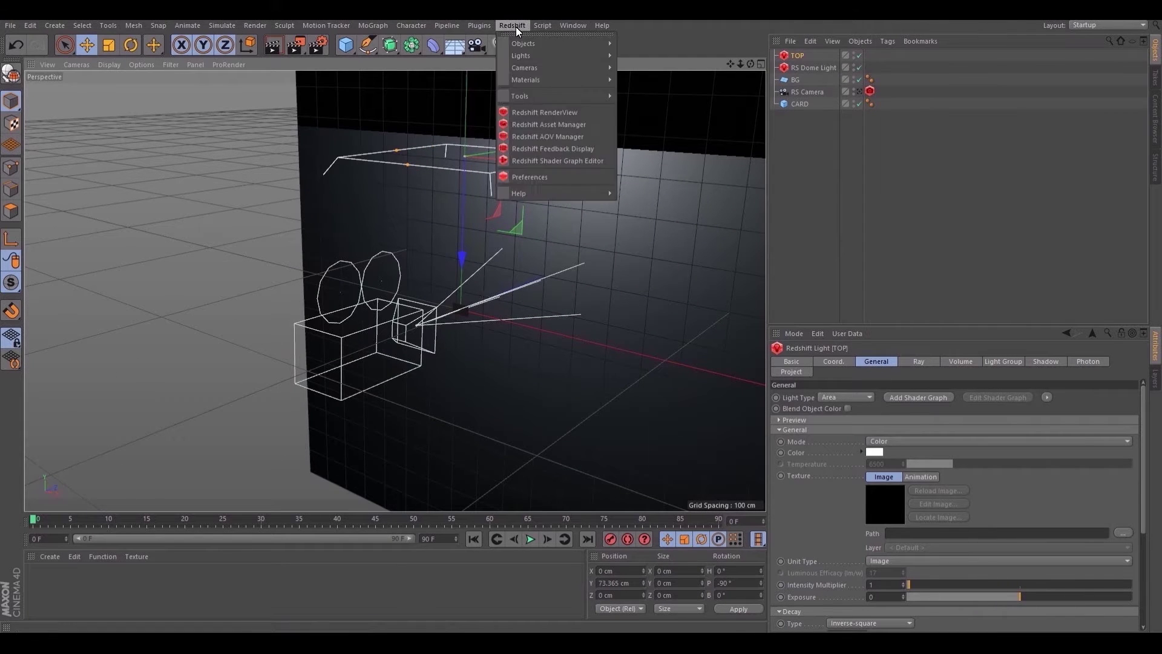
pyautogui.click(575, 111)
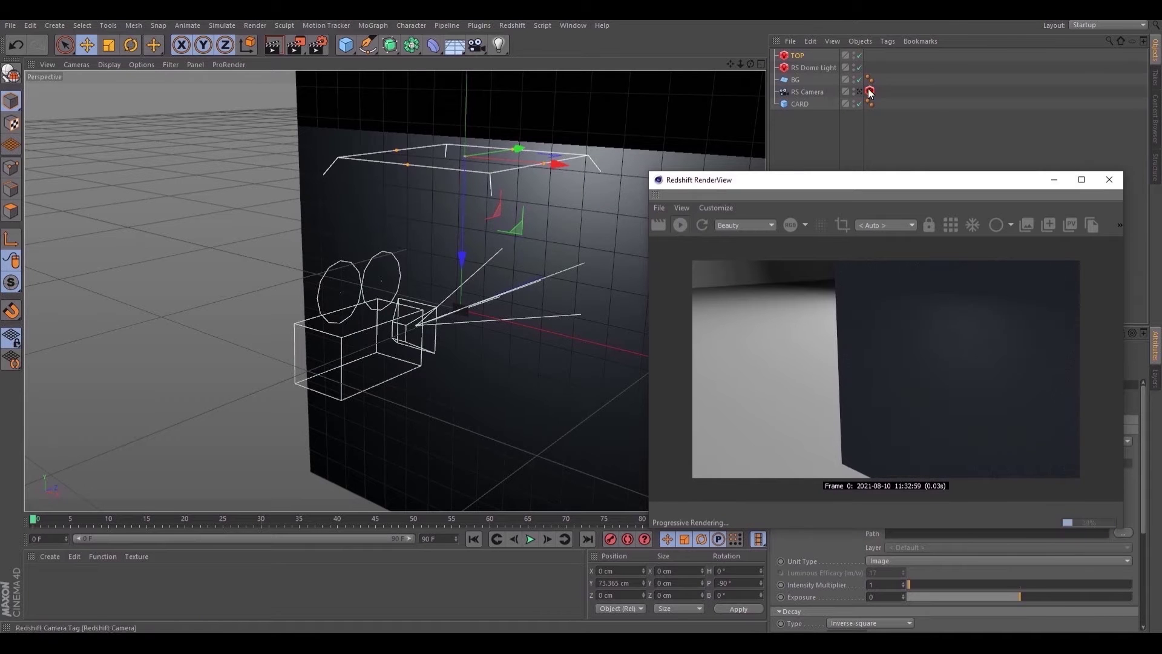
pyautogui.click(858, 92)
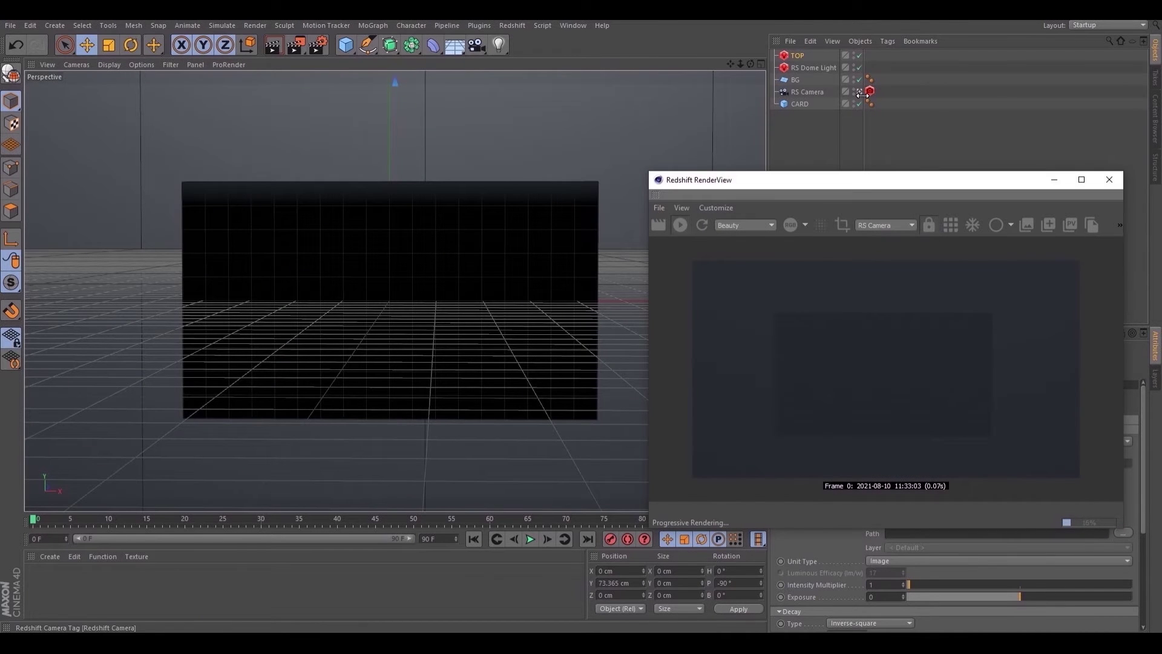
pyautogui.click(860, 92)
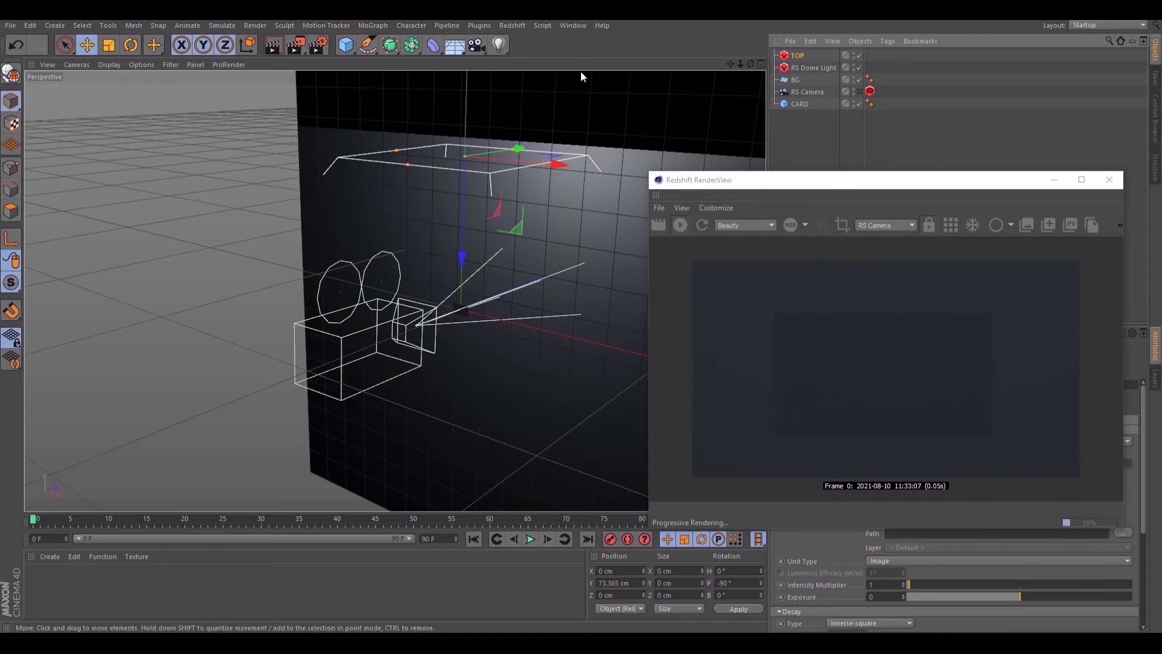
# Create a new RS Material and assign it to the CARD object
pyautogui.click(513, 25)
pyautogui.moveTo(565, 81)
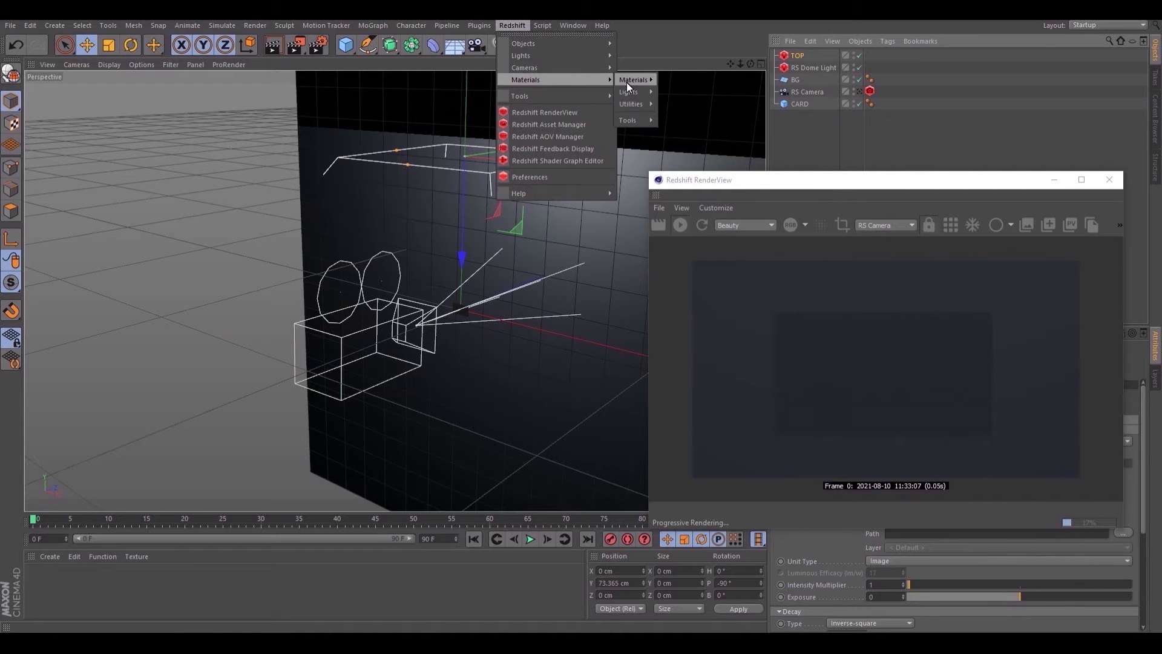
pyautogui.moveTo(627, 83)
pyautogui.click(671, 76)
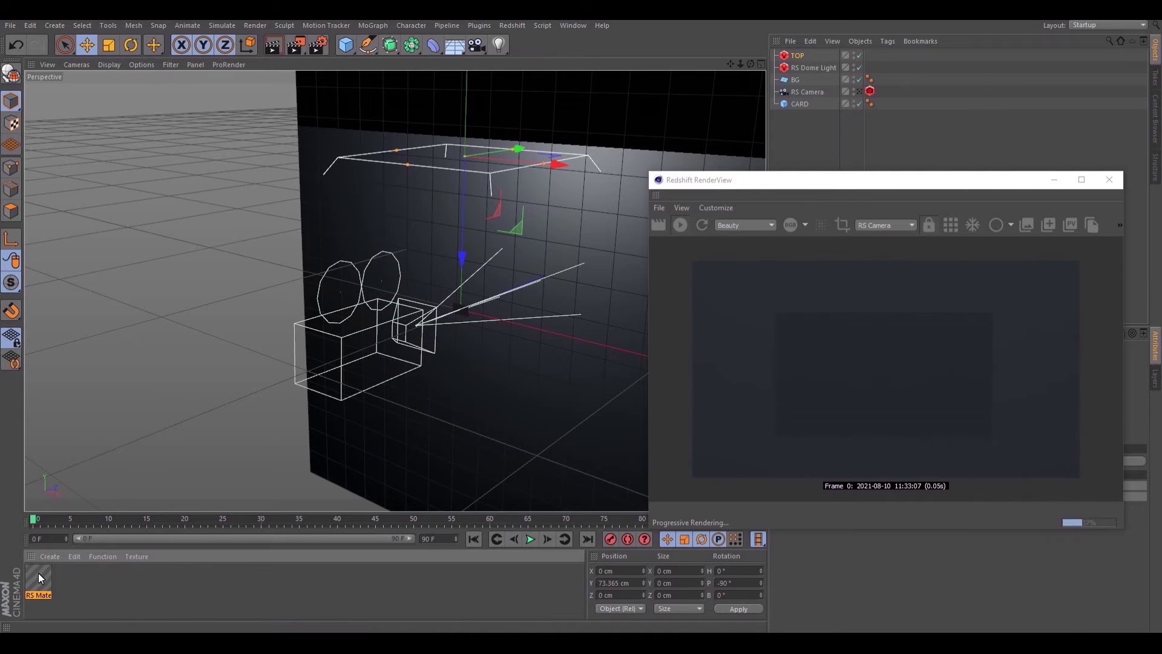
pyautogui.moveTo(797, 110); pyautogui.dragTo(804, 103)
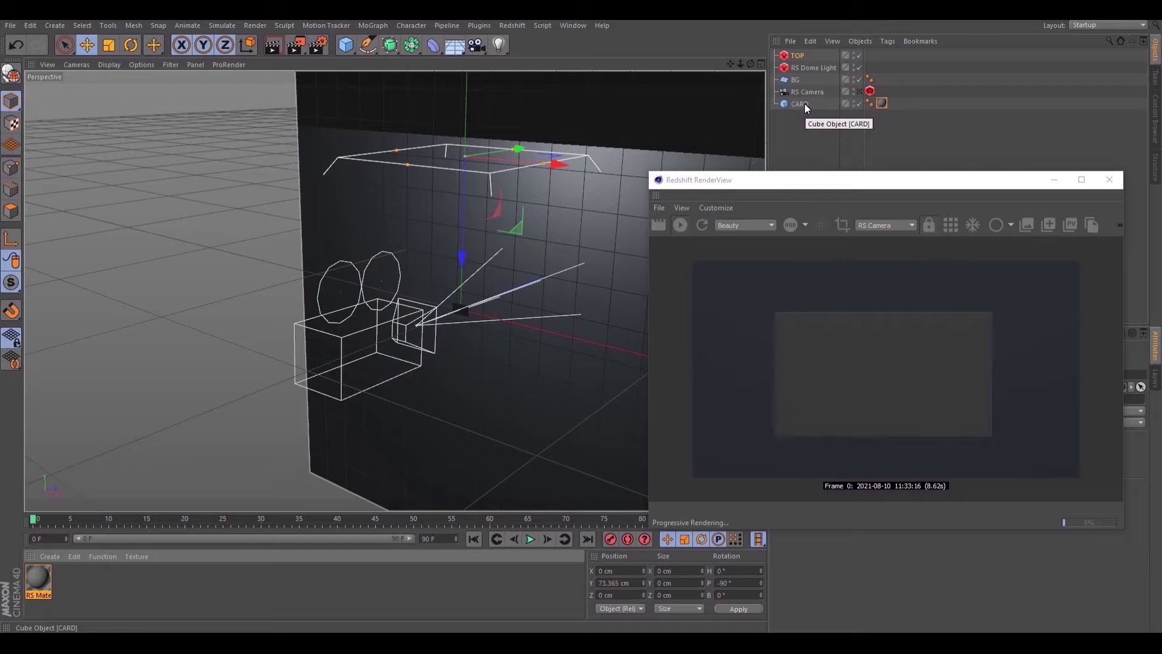
# Select the TOP light and bring up the Redshift lights menu
pyautogui.click(797, 54)
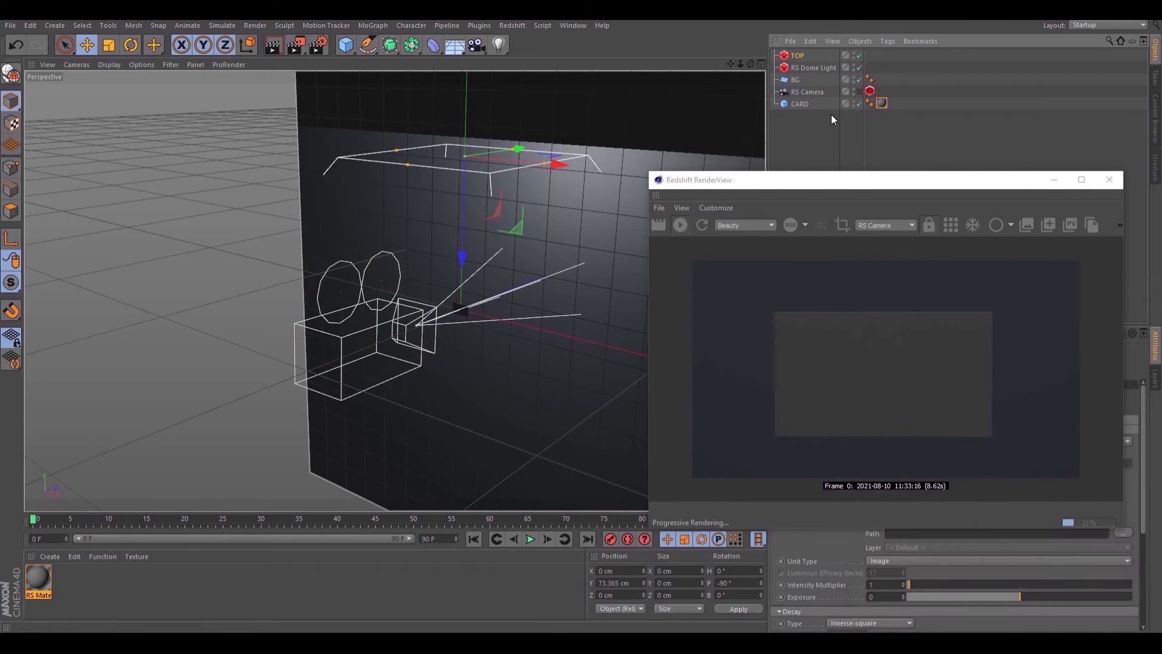
pyautogui.click(514, 25)
pyautogui.moveTo(536, 53)
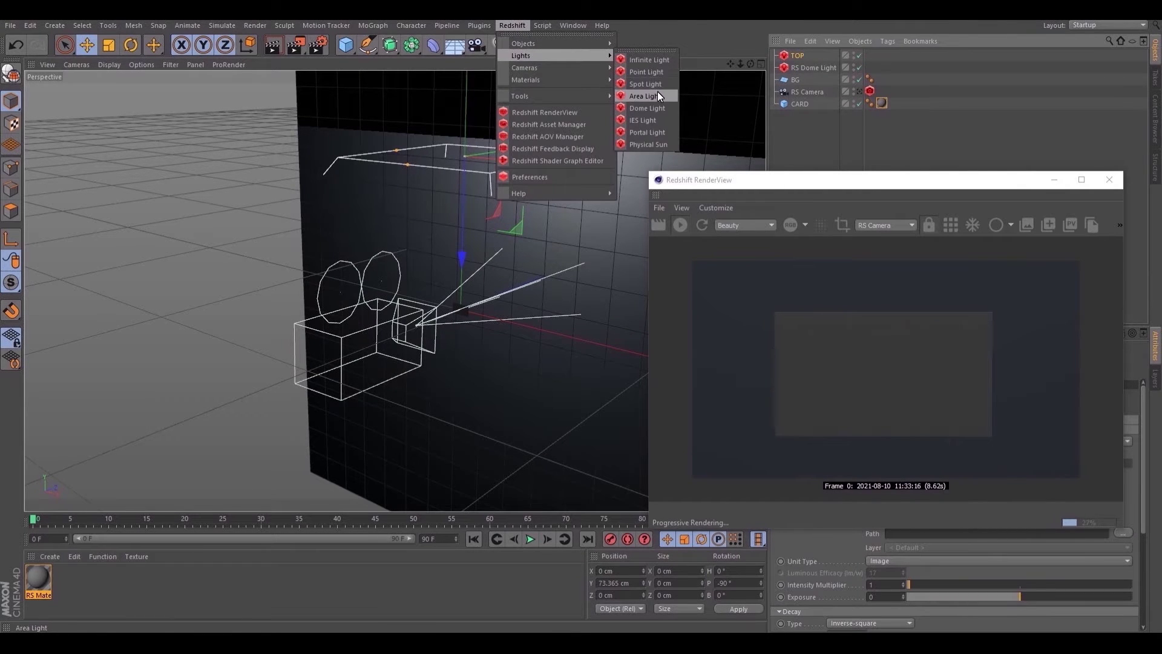
# Add a side area light rotated H -41°, placed at X -55 Z -64, named LEFT
pyautogui.click(658, 93)
pyautogui.press('r')
pyautogui.moveTo(439, 351)
pyautogui.mouseDown()
pyautogui.moveTo(466, 321)
pyautogui.moveTo(394, 310)
pyautogui.moveTo(422, 337)
pyautogui.mouseUp()
pyautogui.middleClick(467, 321)
pyautogui.press('F2')
pyautogui.press('e')
pyautogui.doubleClick(805, 56)
pyautogui.write('LEFT')
pyautogui.press('Return')
pyautogui.press('F1')
pyautogui.moveTo(398, 272)
pyautogui.keyDown('alt'); pyautogui.mouseDown()
pyautogui.moveTo(464, 206)
pyautogui.moveTo(418, 260)
pyautogui.mouseUp(); pyautogui.keyUp('alt')
# Set the RS Material's reflection roughness to 0.492
pyautogui.doubleClick(40, 572)
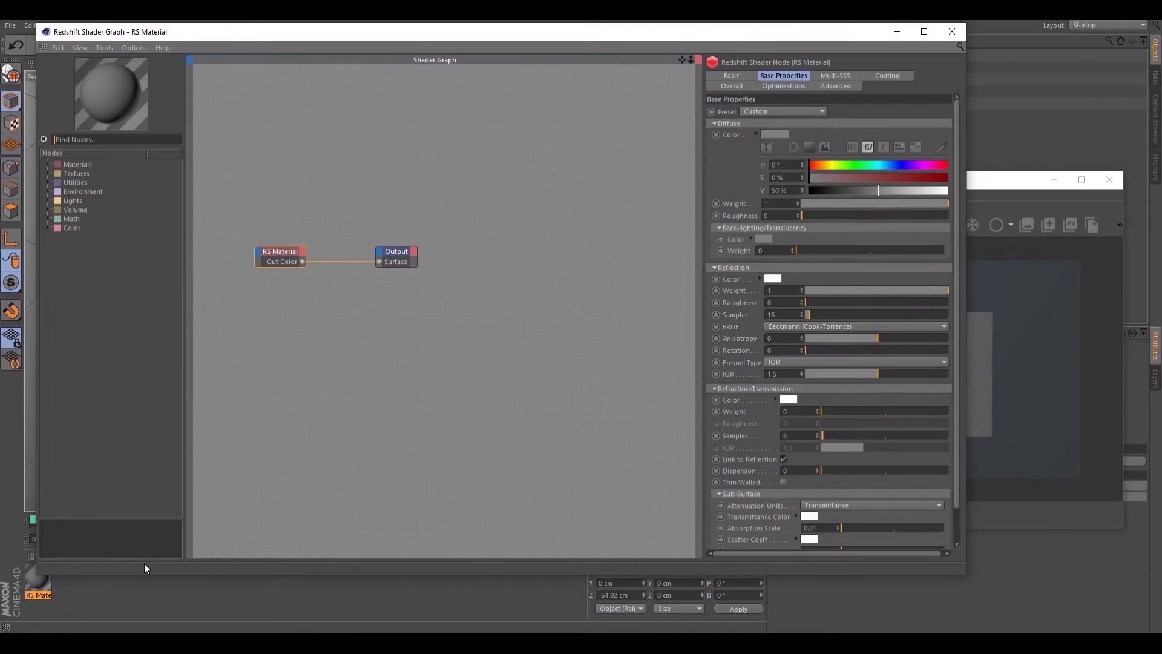
pyautogui.moveTo(761, 37); pyautogui.dragTo(440, 41)
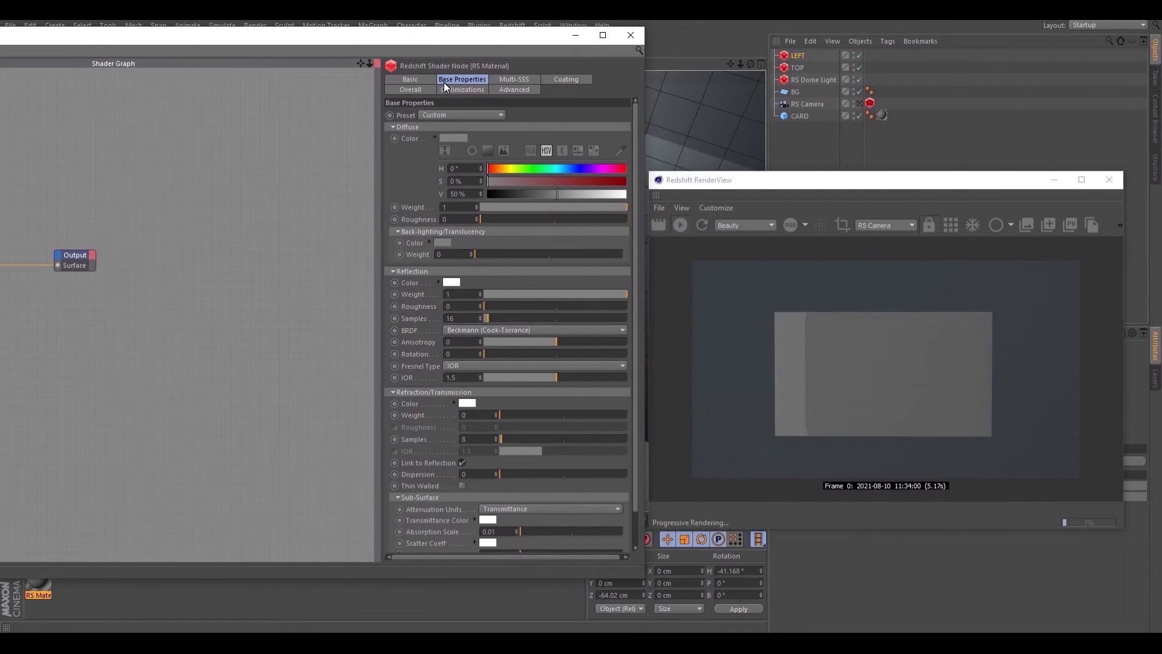
pyautogui.moveTo(561, 305); pyautogui.dragTo(556, 305)
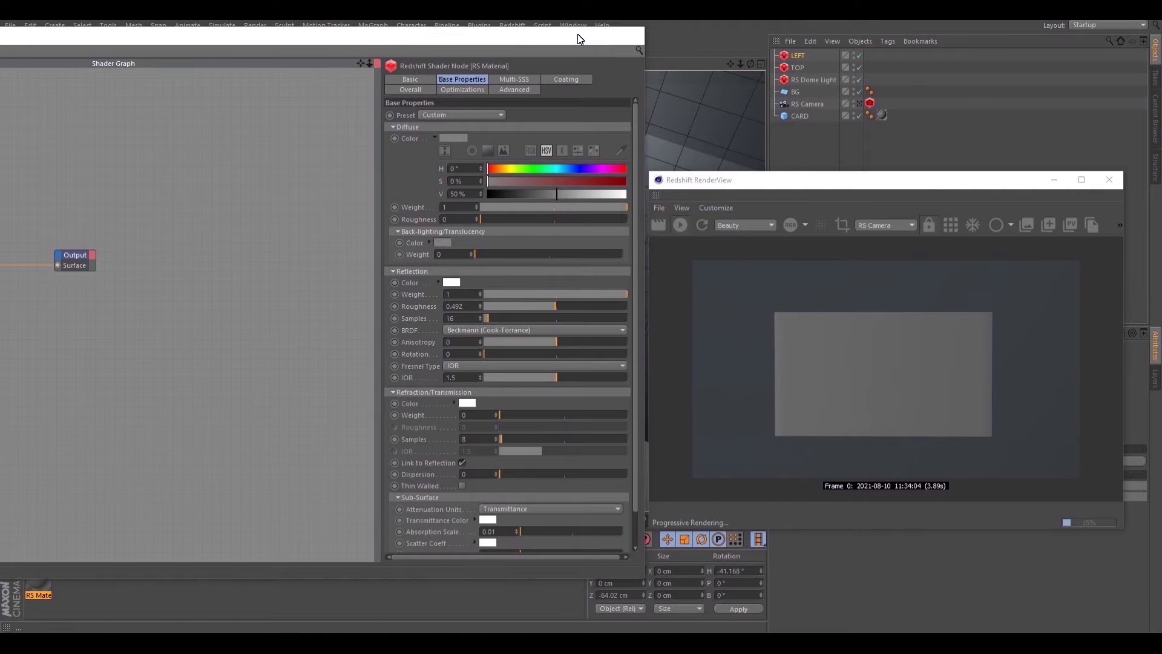
pyautogui.click(577, 37)
# Set the LEFT light's intensity multiplier to 3
pyautogui.click(797, 56)
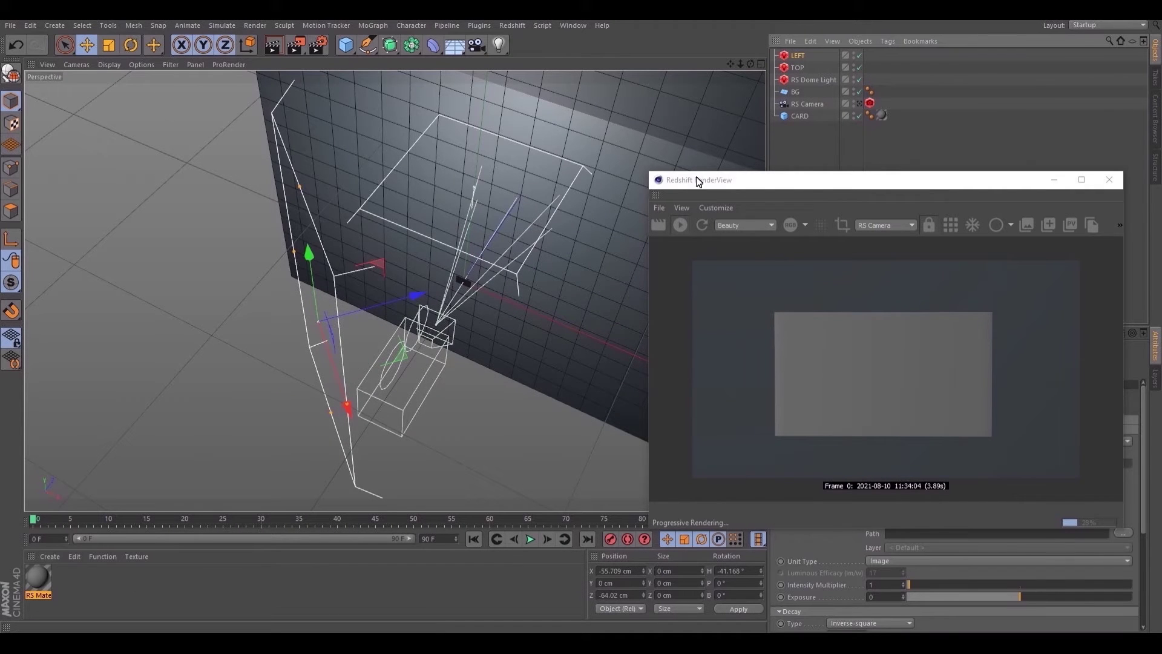
pyautogui.moveTo(807, 181); pyautogui.dragTo(419, 120)
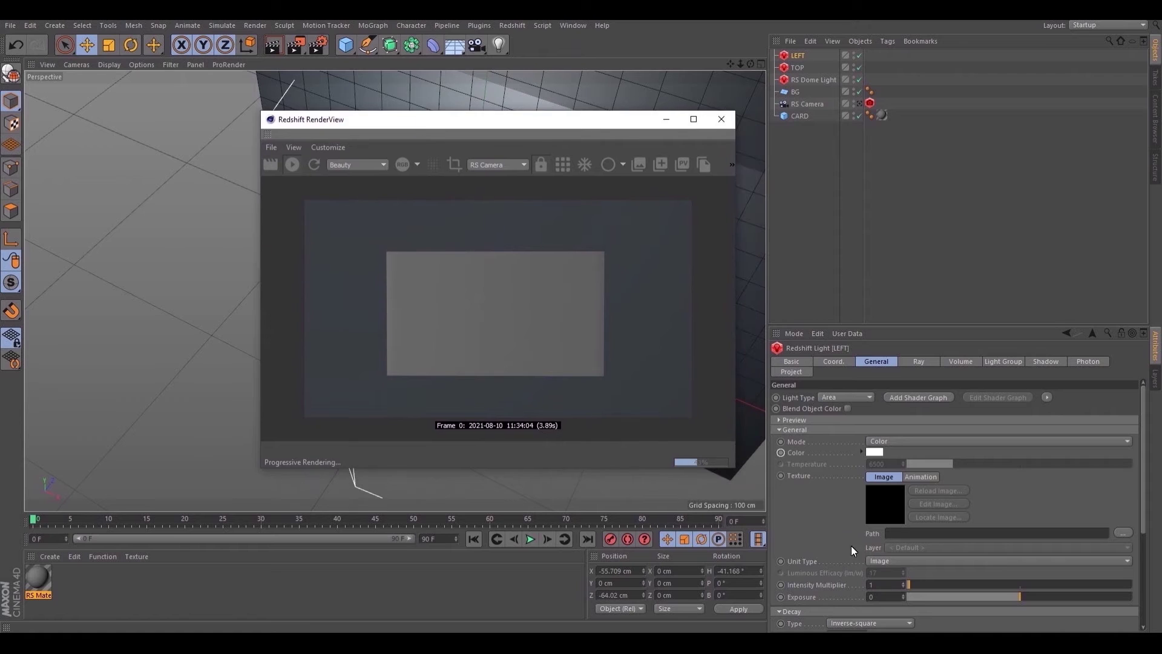
pyautogui.write('5')
pyautogui.press('Return')
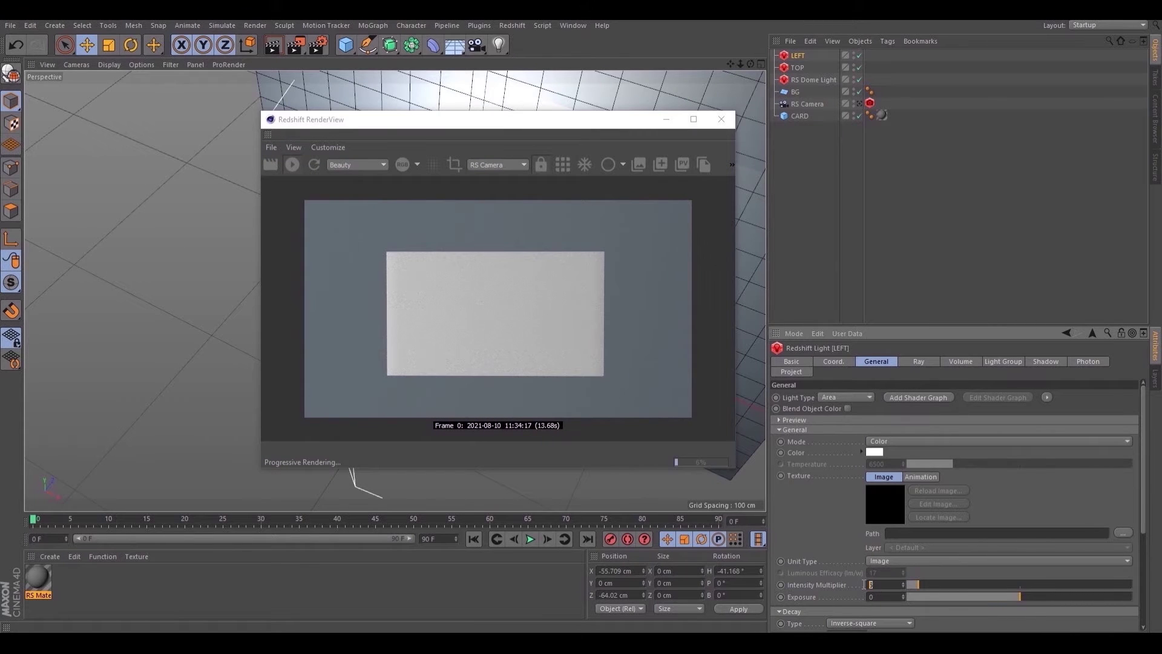
pyautogui.write('3')
pyautogui.press('Return')
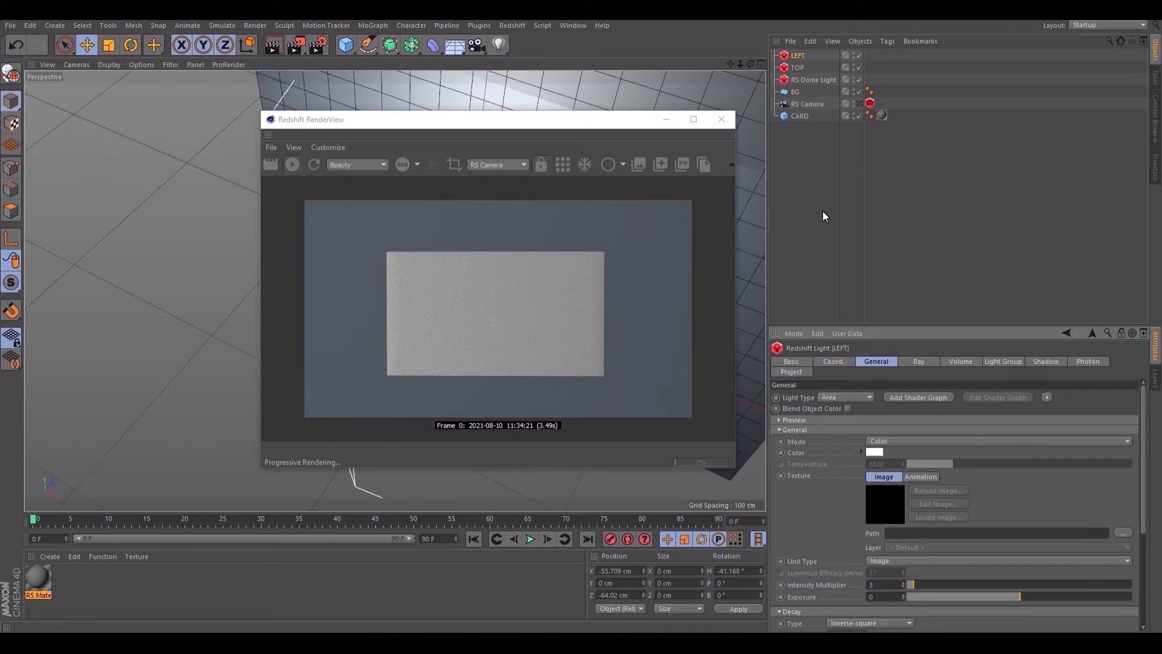
# Set the TOP light's intensity multiplier to 10
pyautogui.click(795, 67)
pyautogui.click(886, 584)
pyautogui.write('0')
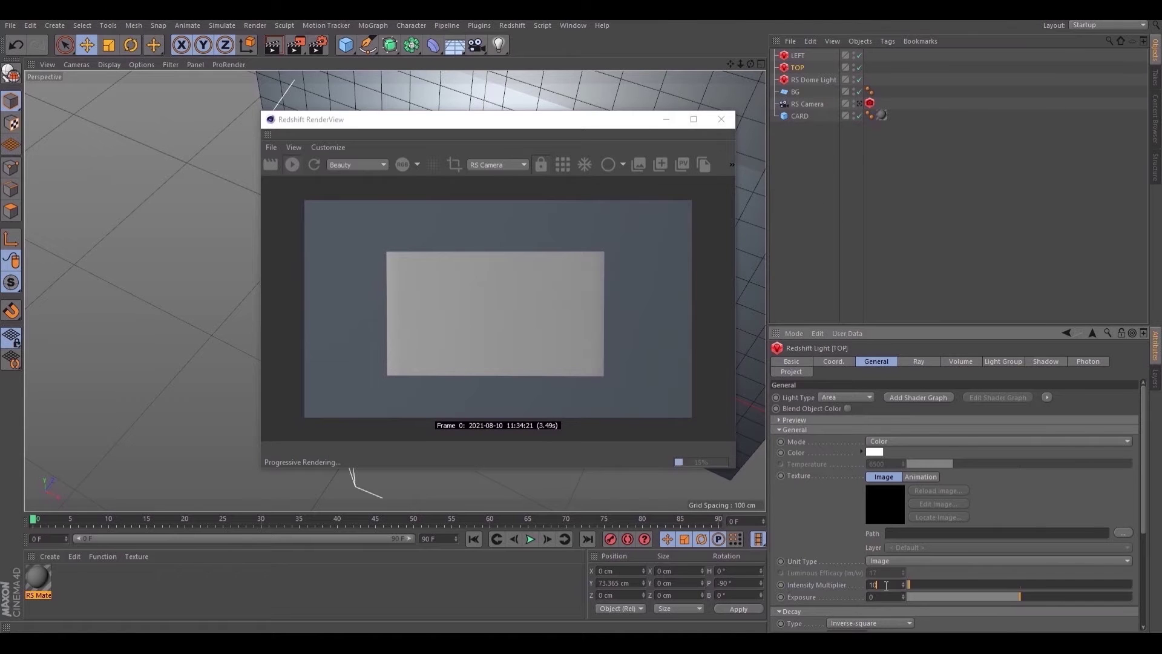
pyautogui.press('Return')
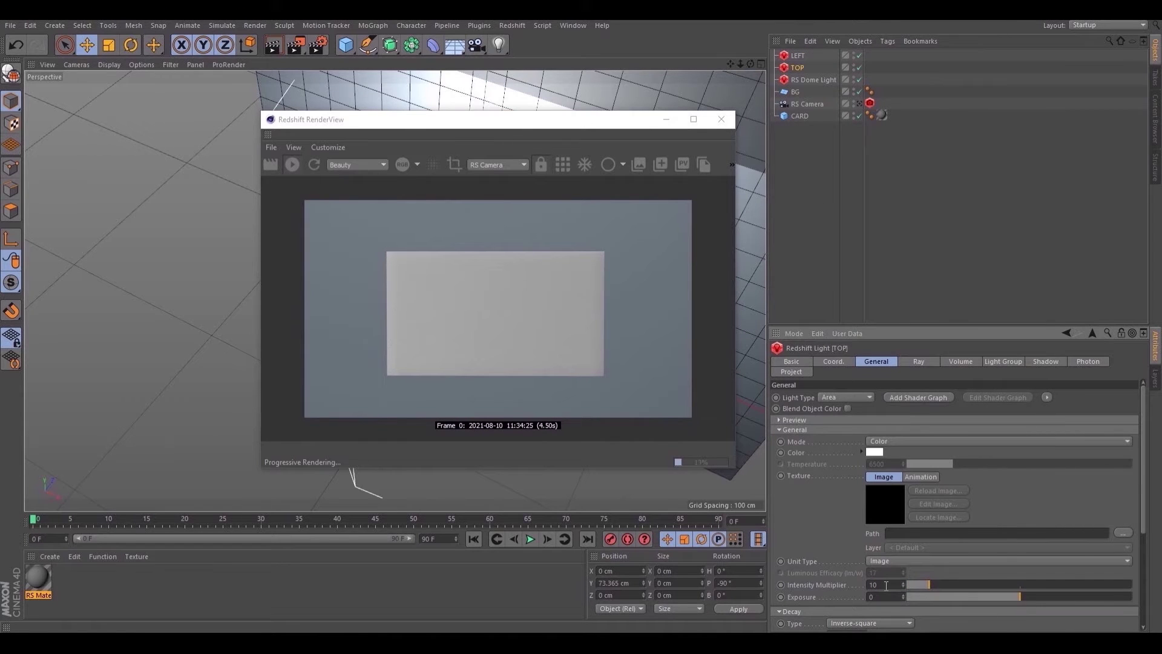
pyautogui.click(797, 55)
pyautogui.moveTo(473, 121); pyautogui.dragTo(788, 279)
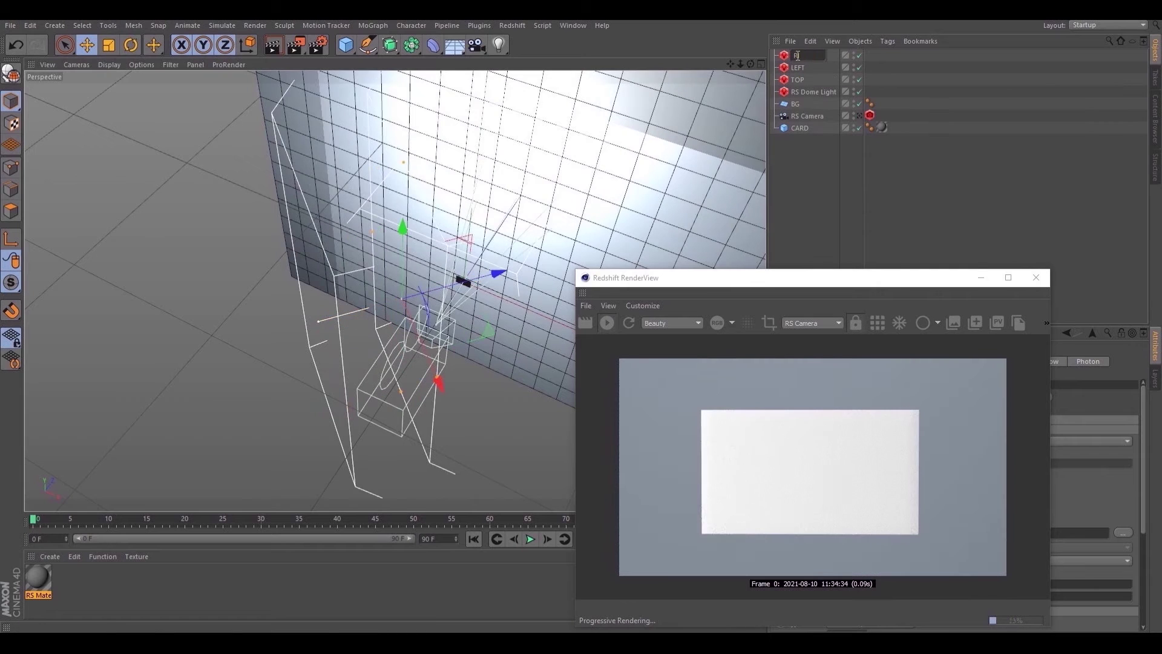
# Duplicate the LEFT light as RIGHT and rotate it in Top view to face the card from the other side
pyautogui.press('F5')
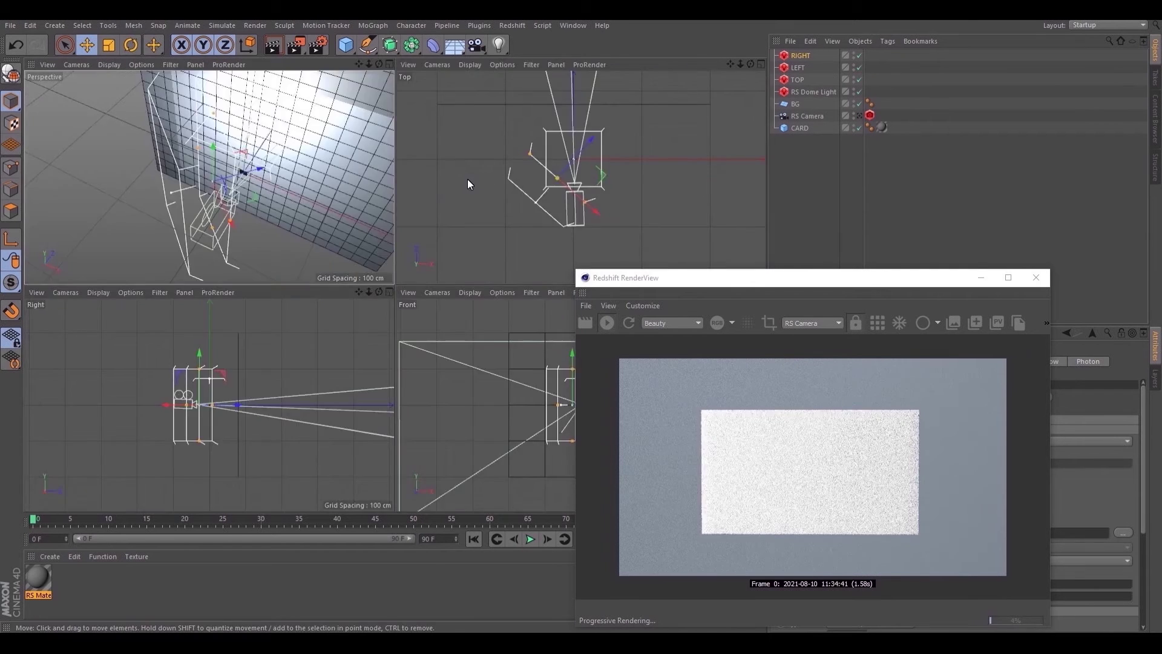
pyautogui.middleClick(467, 179)
pyautogui.press('r')
pyautogui.moveTo(365, 354); pyautogui.dragTo(367, 361)
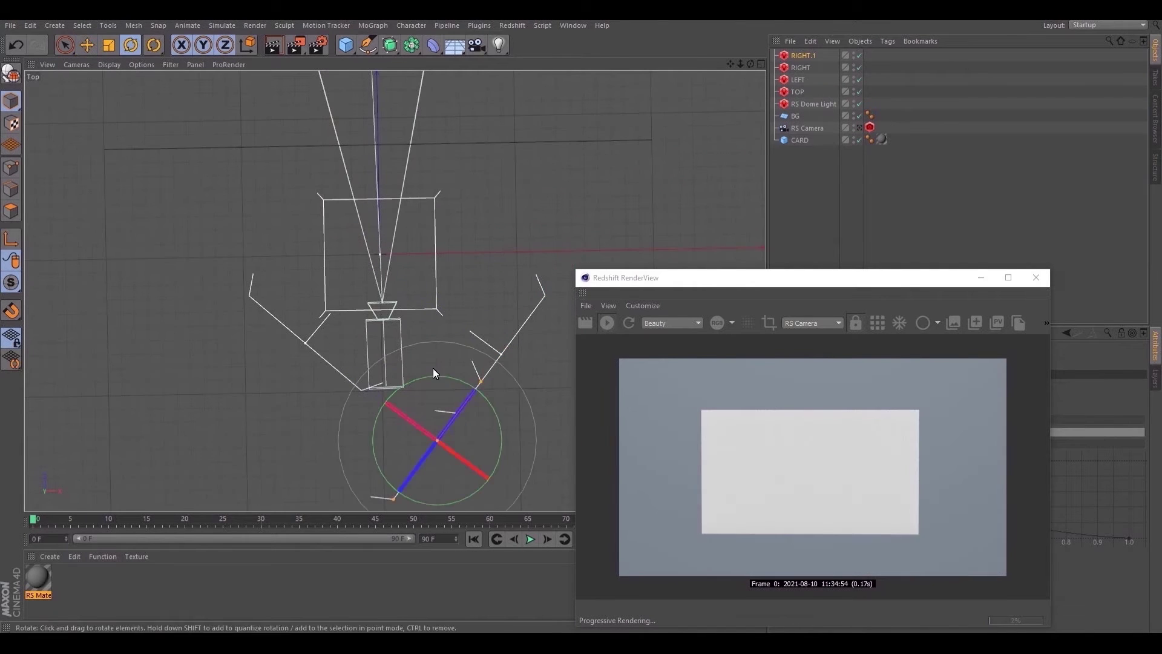
pyautogui.moveTo(433, 371); pyautogui.dragTo(228, 129)
pyautogui.press('e')
pyautogui.moveTo(838, 277); pyautogui.dragTo(433, 169)
# Set the intensity multiplier of both RIGHT and RIGHT.1 to 2
pyautogui.click(805, 67)
pyautogui.doubleClick(869, 581)
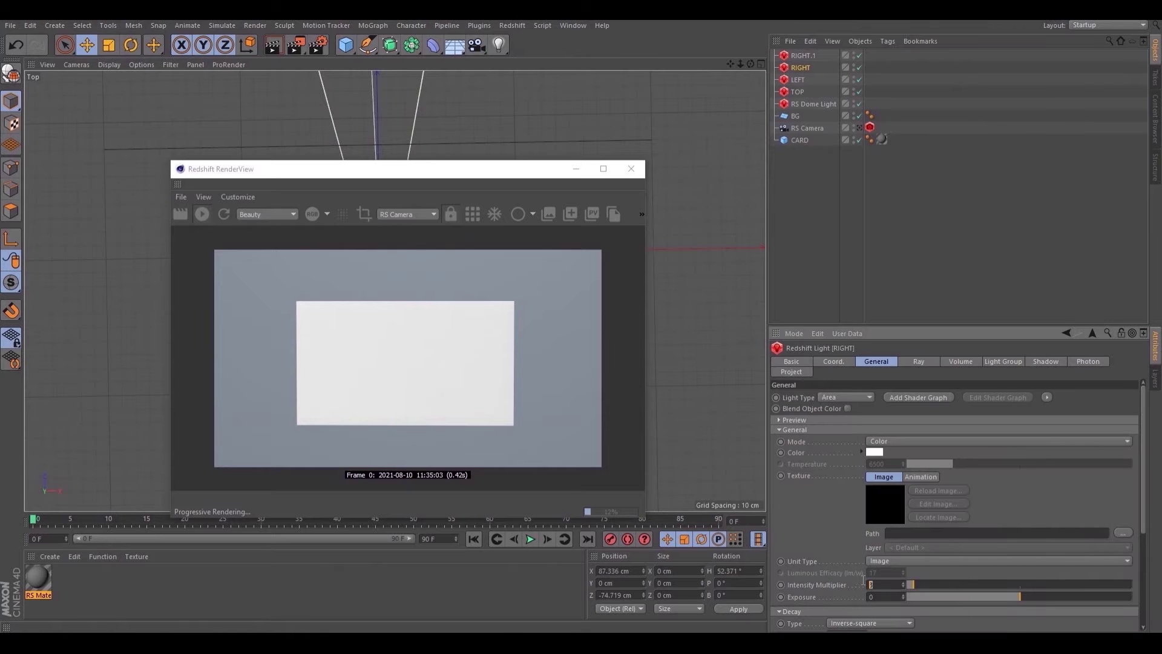
pyautogui.write('2')
pyautogui.press('Return')
pyautogui.click(805, 56)
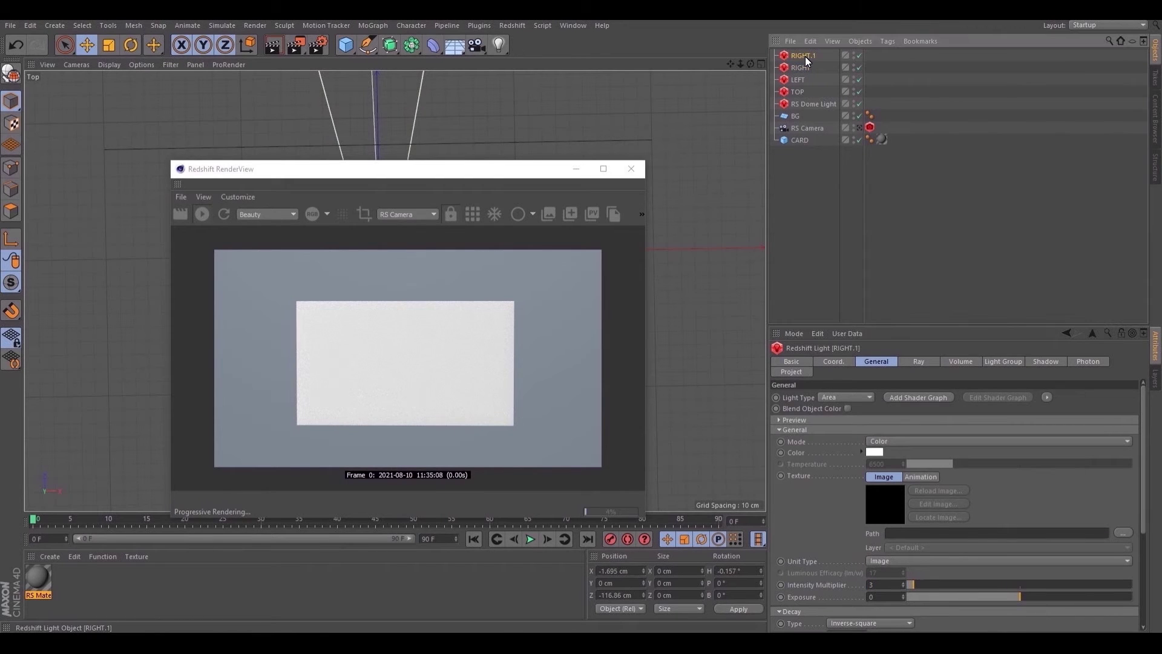
pyautogui.doubleClick(882, 585)
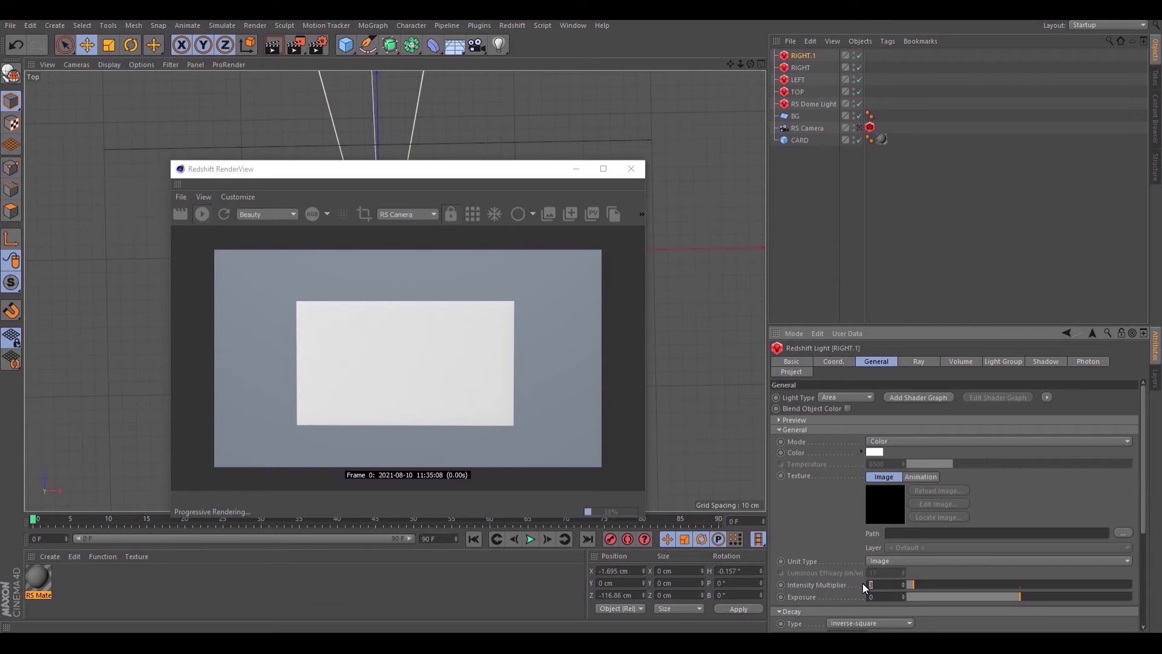
pyautogui.write('2')
pyautogui.press('Return')
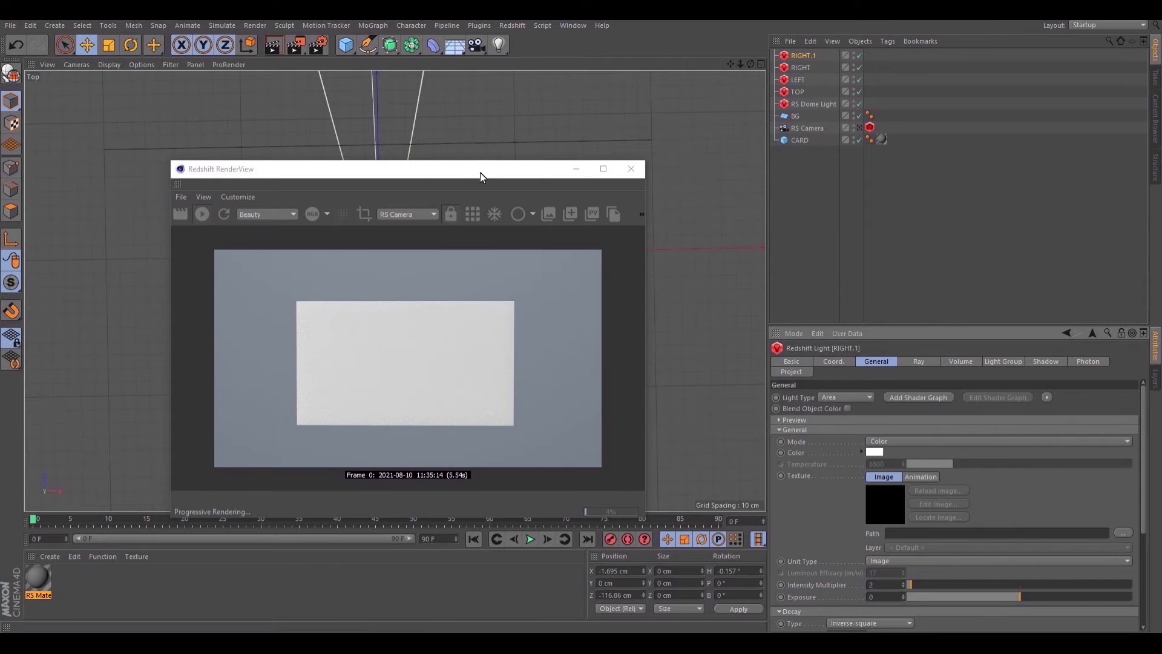
# Dock a narrower render preview beside the viewport and return to a single perspective view
pyautogui.moveTo(481, 172); pyautogui.dragTo(630, 224)
pyautogui.moveTo(791, 302); pyautogui.dragTo(662, 301)
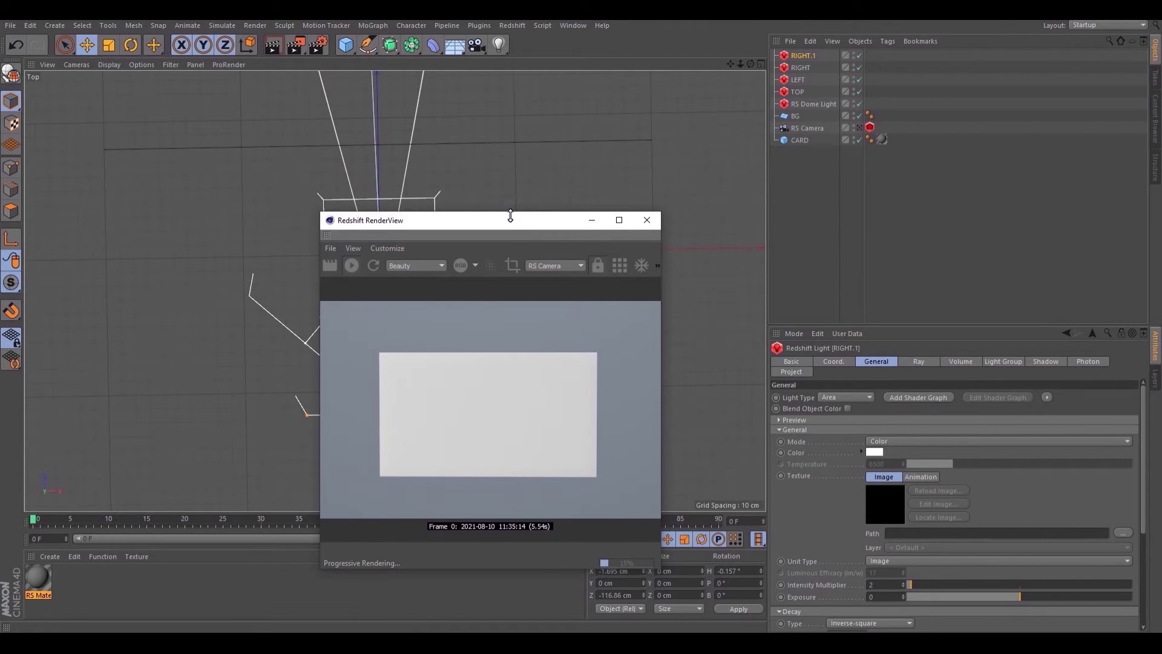
pyautogui.moveTo(508, 220); pyautogui.dragTo(915, 255)
pyautogui.middleClick(666, 219)
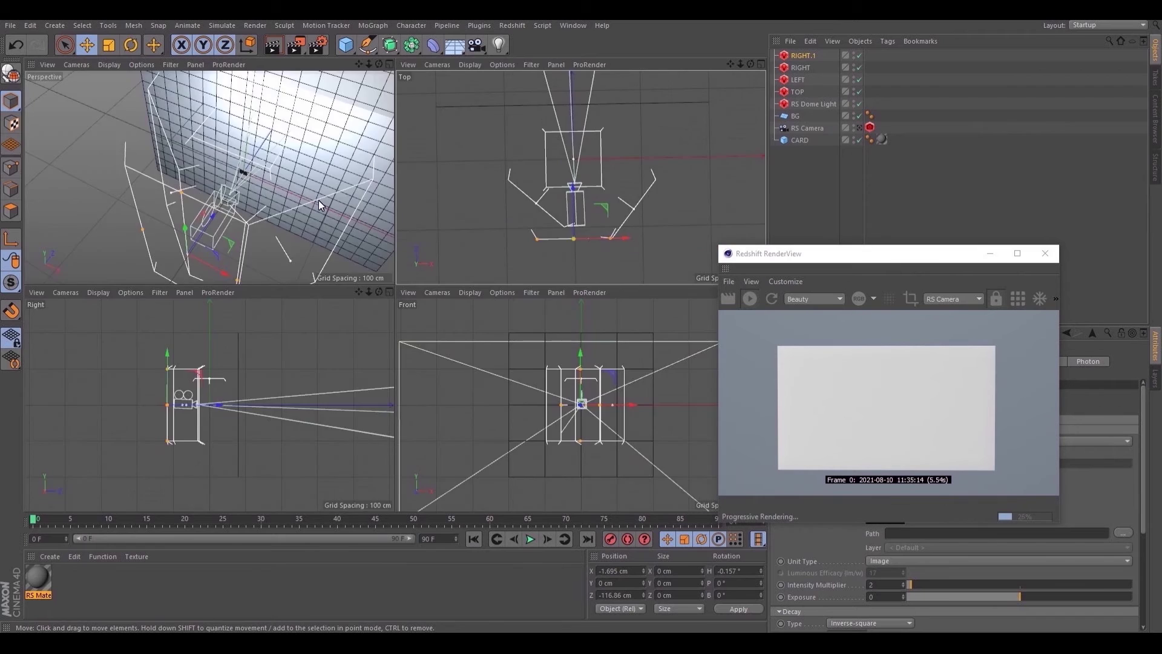
pyautogui.middleClick(318, 200)
pyautogui.keyDown('alt'); pyautogui.moveTo(577, 288); pyautogui.dragTo(484, 315); pyautogui.keyUp('alt')
# Select all the lights and switch off their Preview Illumination in the Attributes panel
pyautogui.click(798, 92)
pyautogui.keyDown('shift'); pyautogui.click(798, 56); pyautogui.keyUp('shift')
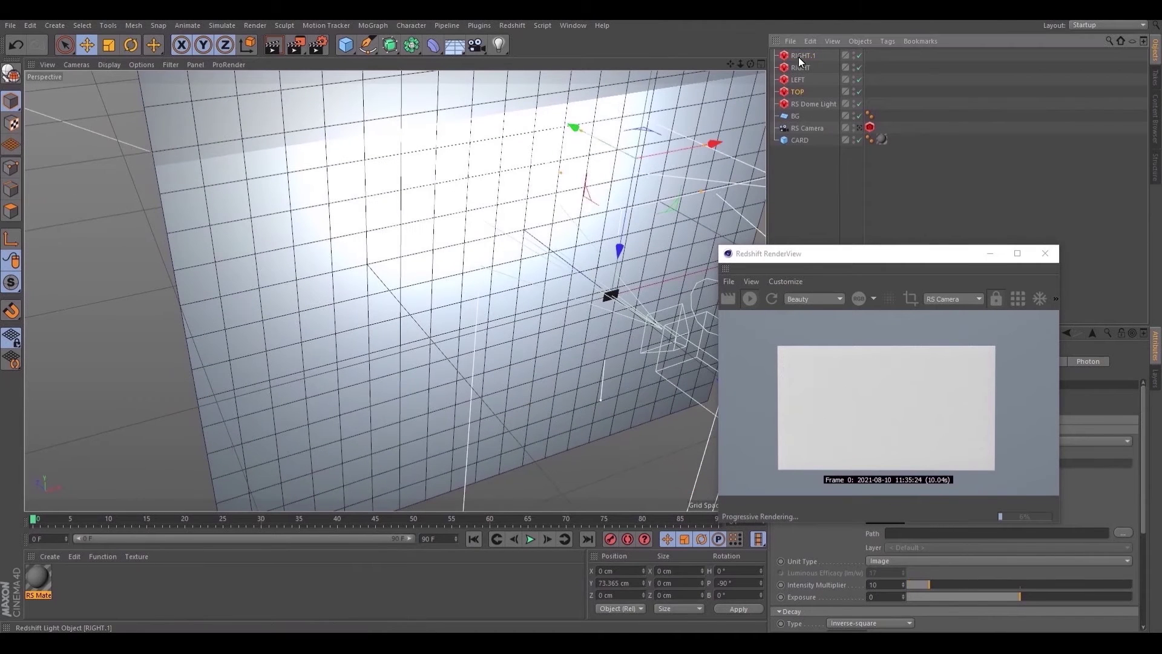
pyautogui.moveTo(874, 252); pyautogui.dragTo(928, 102)
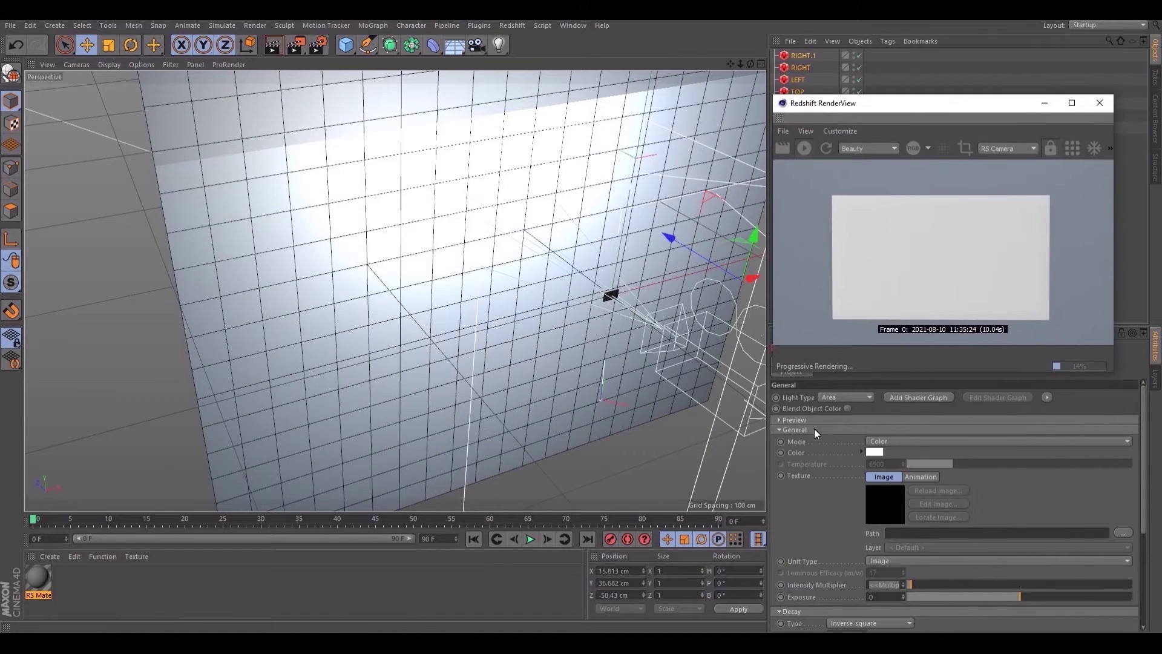
pyautogui.scroll(2, 786, 423)
pyautogui.click(869, 442)
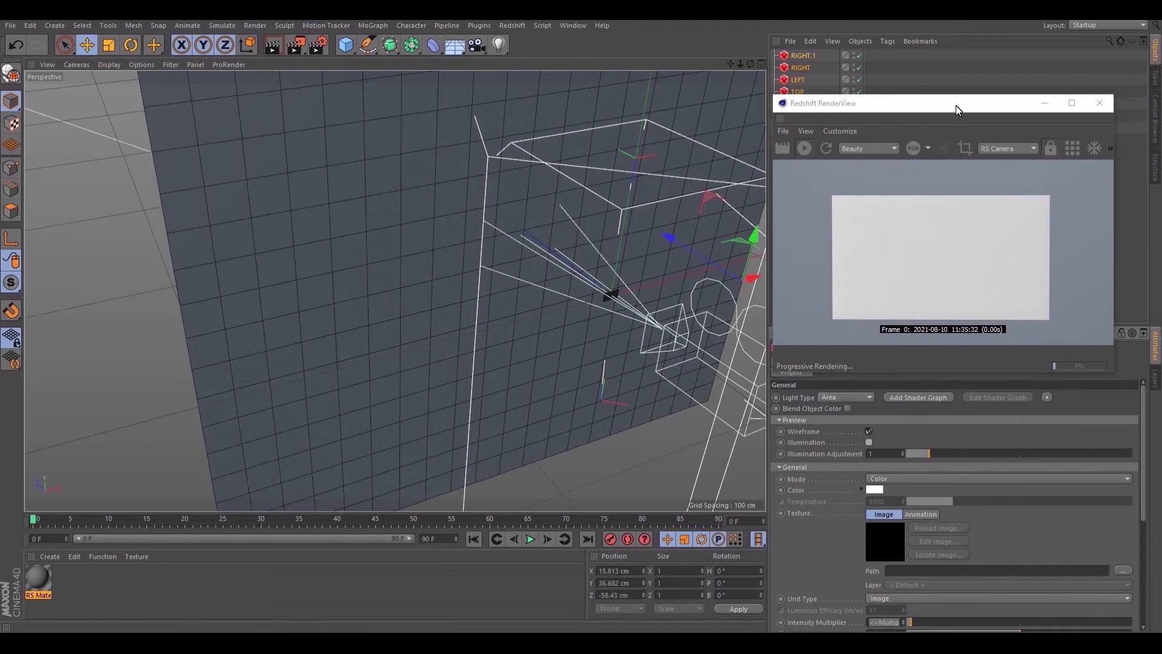
pyautogui.moveTo(957, 106); pyautogui.dragTo(961, 234)
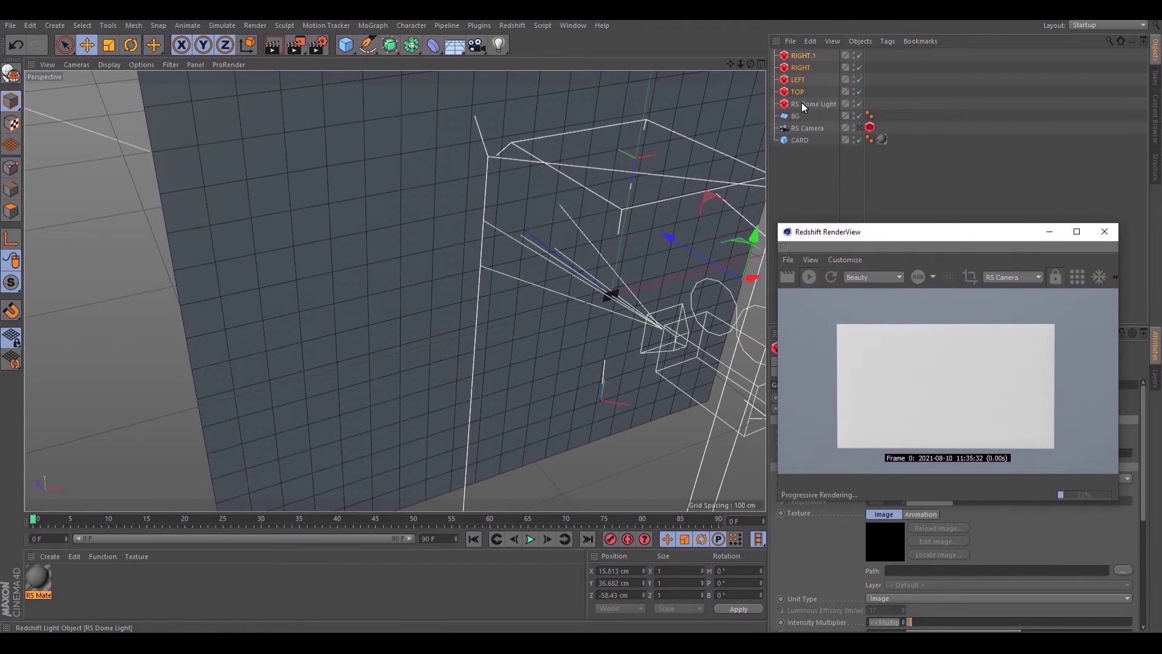
pyautogui.click(800, 129)
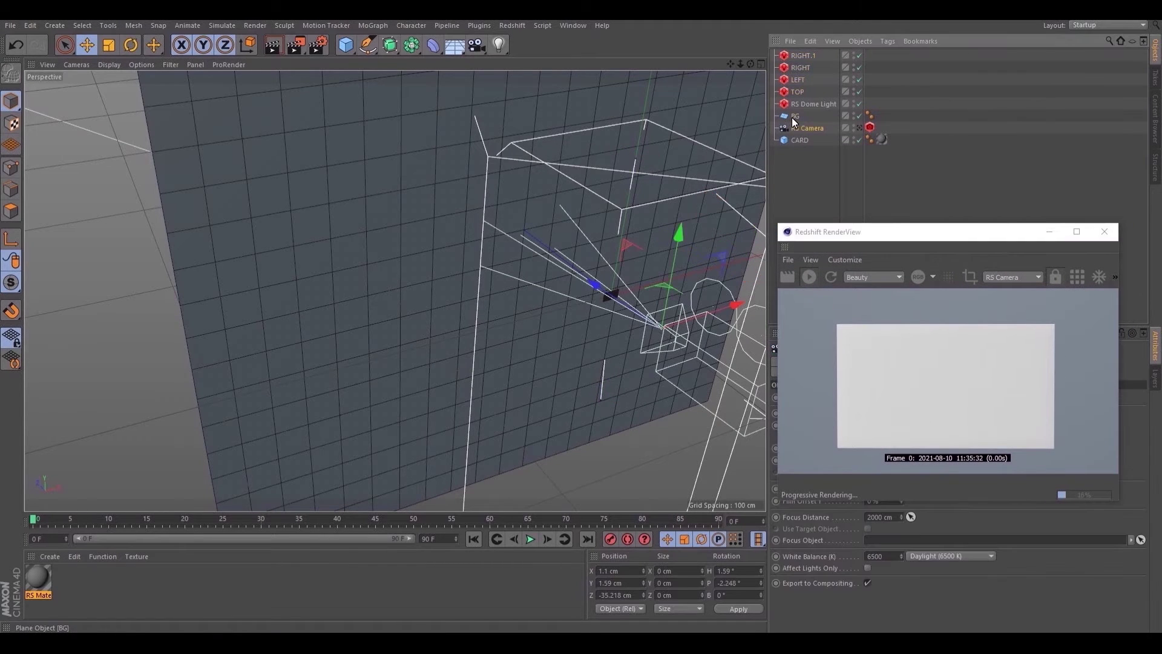
pyautogui.click(805, 103)
# Group the five lights under a null named STUDIO with Alt+G
pyautogui.keyDown('shift'); pyautogui.click(799, 57); pyautogui.keyUp('shift')
pyautogui.hotkey('alt', 'g')
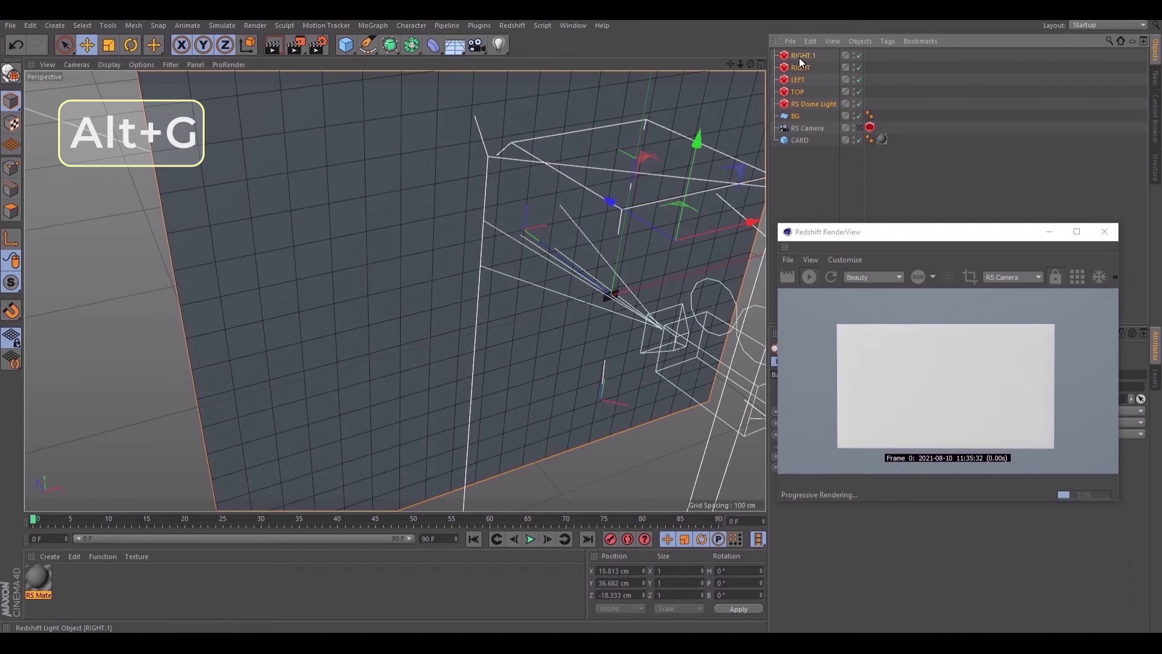
pyautogui.doubleClick(799, 55)
pyautogui.write('S')
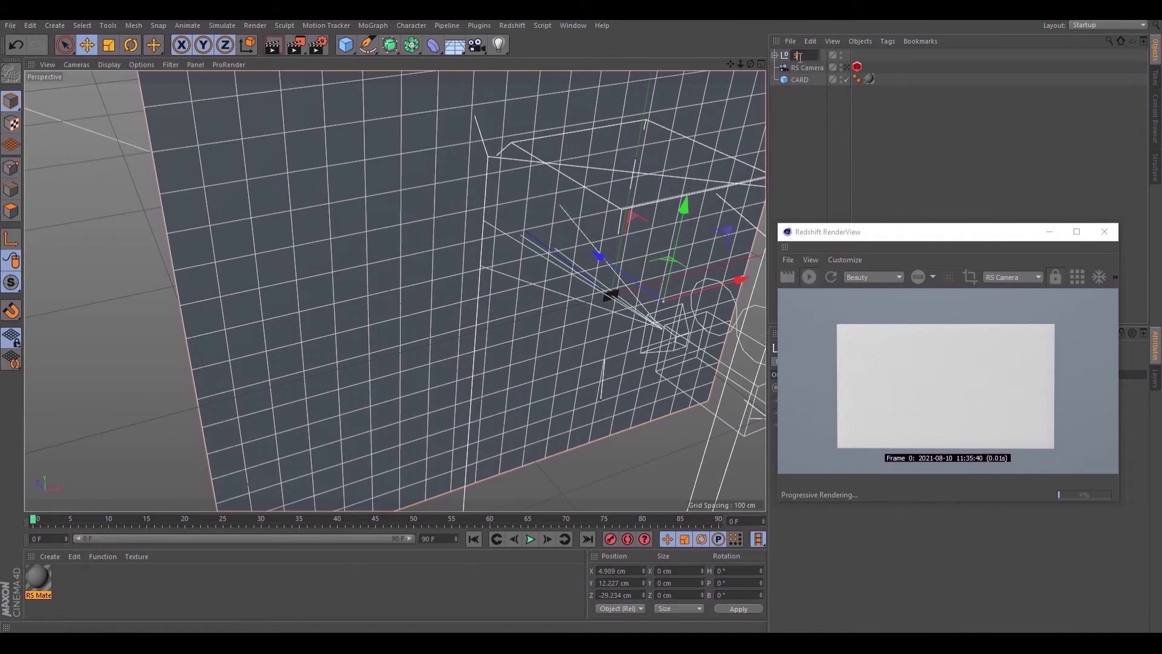
pyautogui.write('TUDIO')
pyautogui.press('Return')
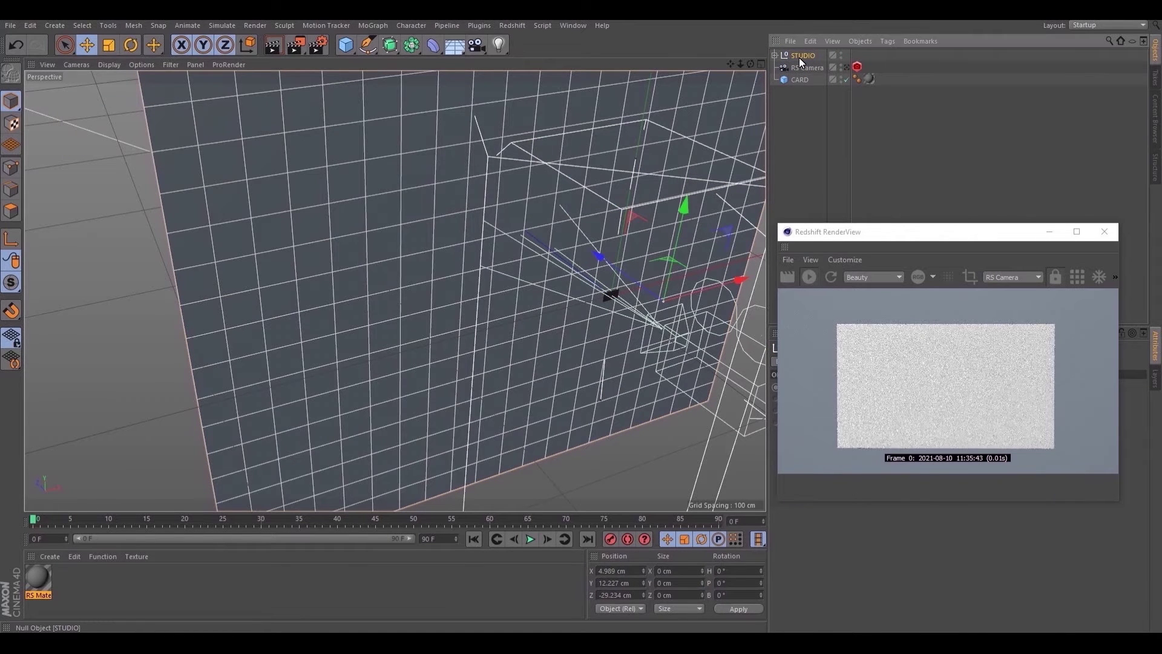
# Move STUDIO below CARD with RS Camera last, and hide STUDIO in the viewport
pyautogui.moveTo(802, 109); pyautogui.dragTo(804, 110)
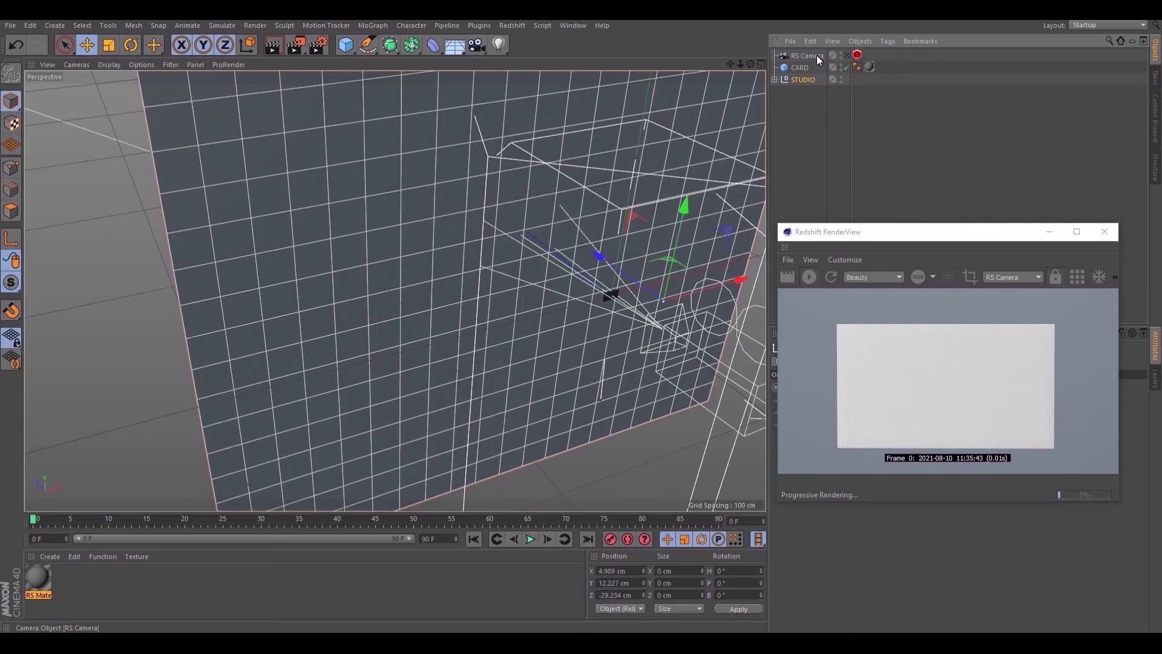
pyautogui.moveTo(816, 56); pyautogui.dragTo(815, 103)
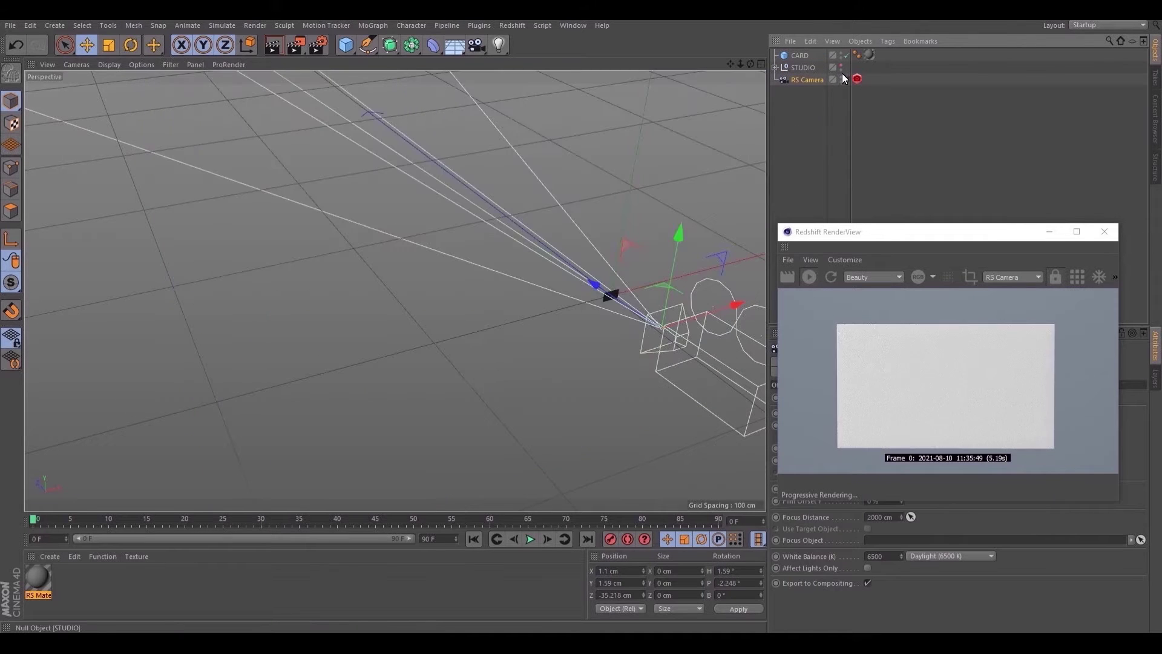
pyautogui.click(841, 64)
pyautogui.click(841, 70)
# Open the RS Material in the Shader Graph next to the render preview
pyautogui.scroll(10, 493, 262)
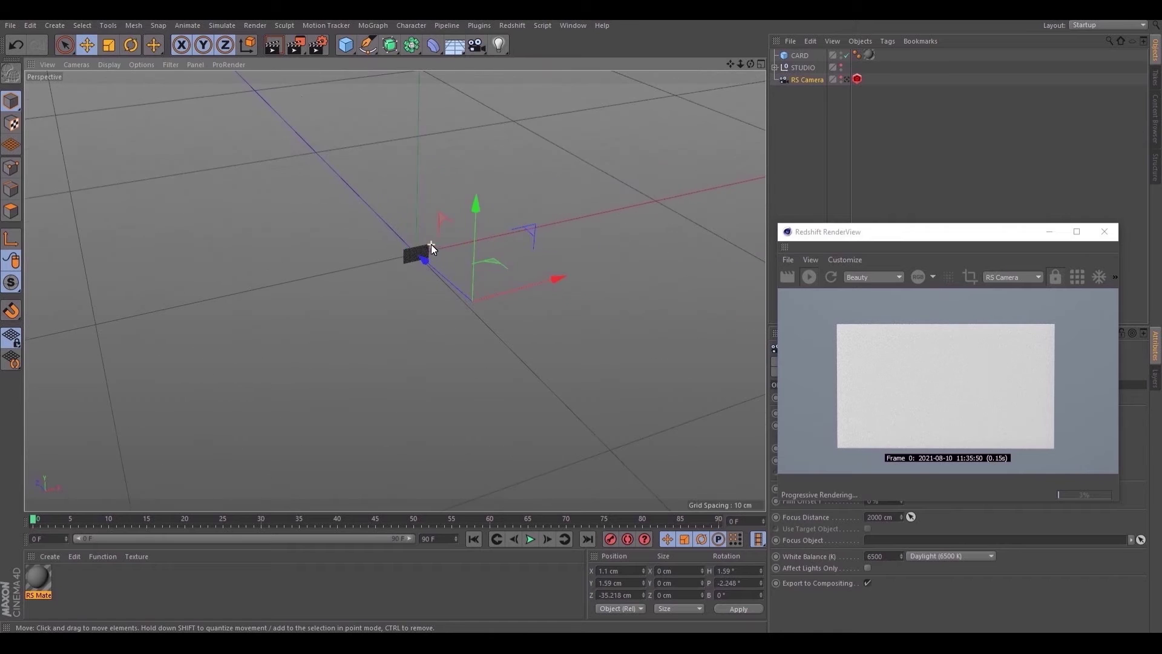
pyautogui.scroll(10, 419, 254)
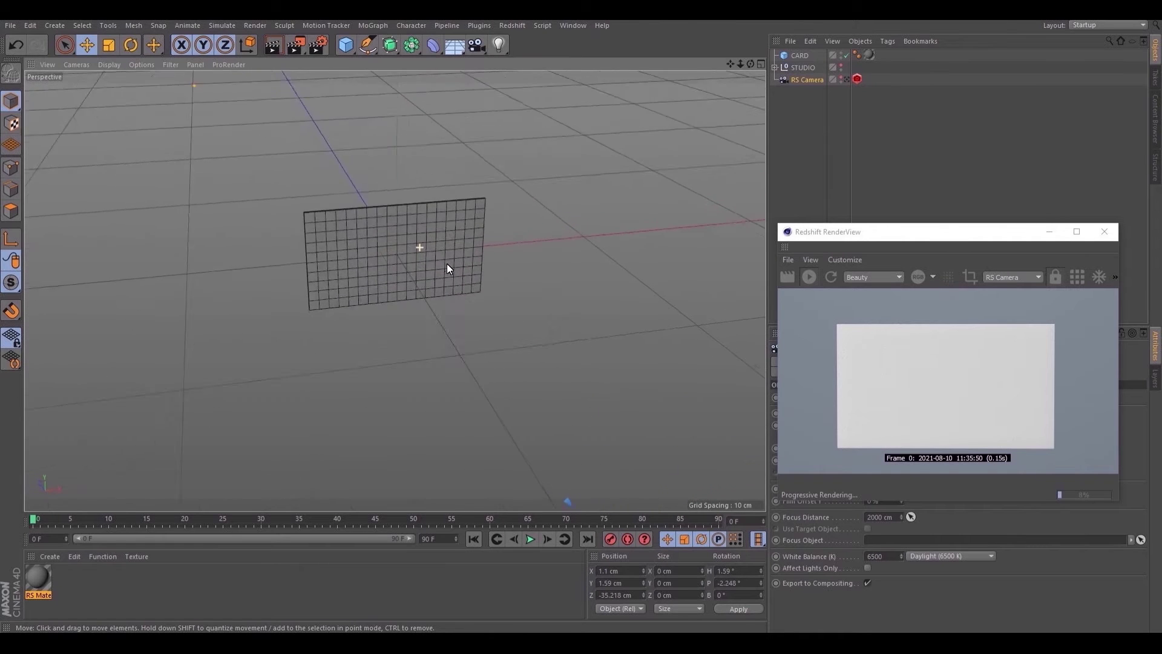
pyautogui.click(531, 421)
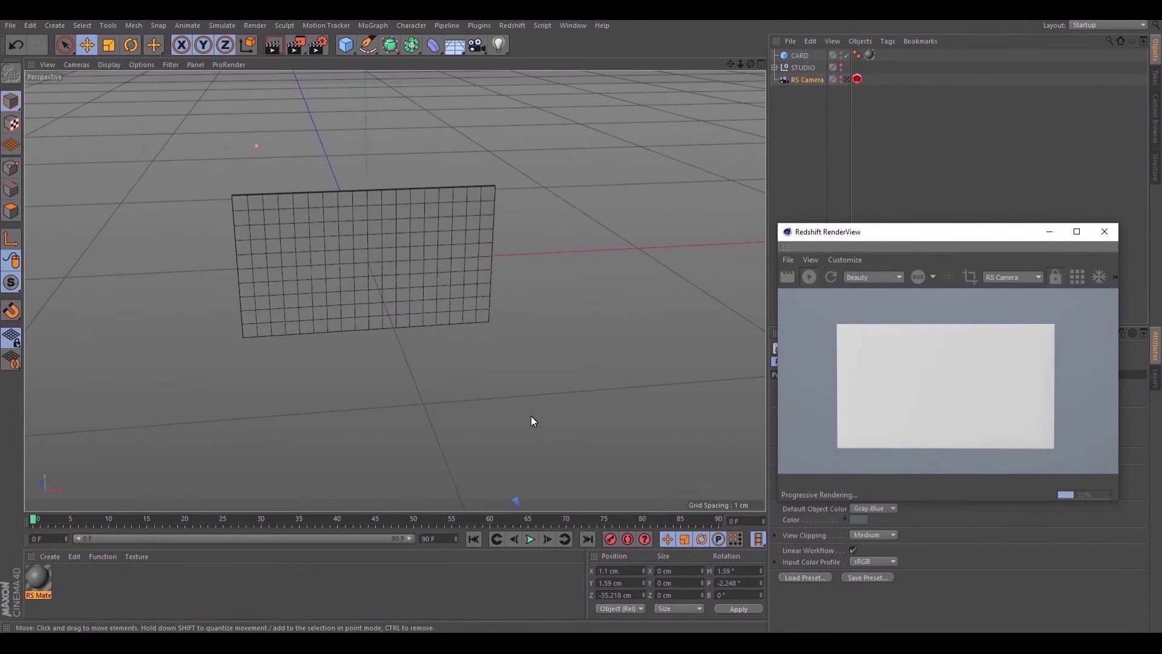
pyautogui.doubleClick(40, 578)
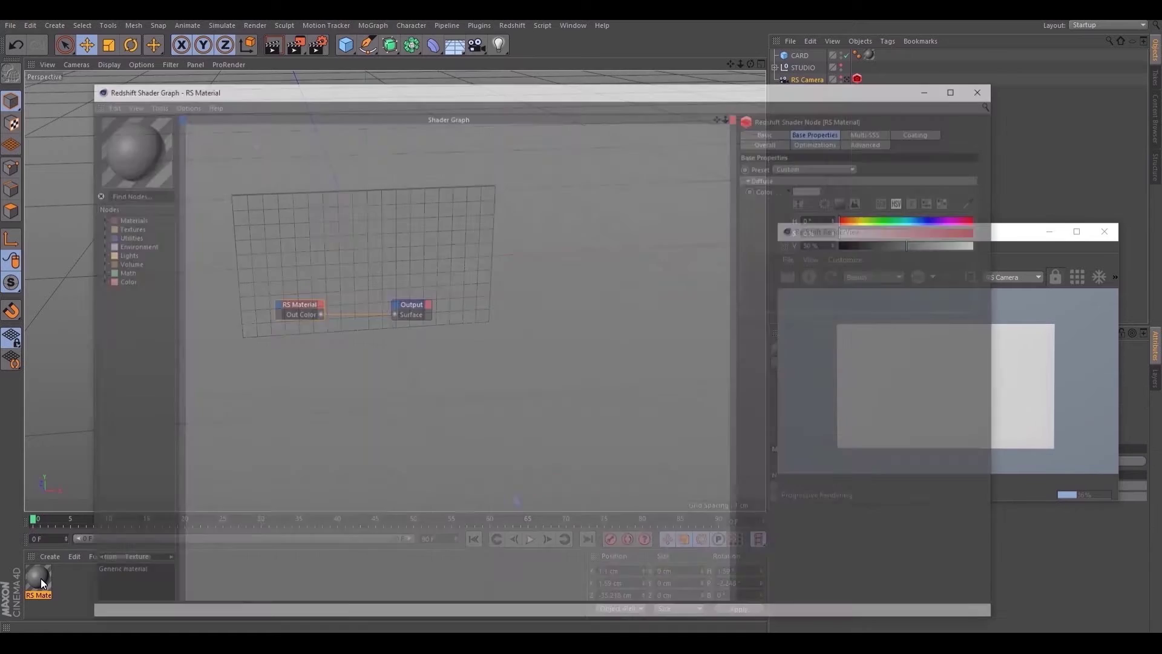
pyautogui.moveTo(657, 39); pyautogui.dragTo(625, 40)
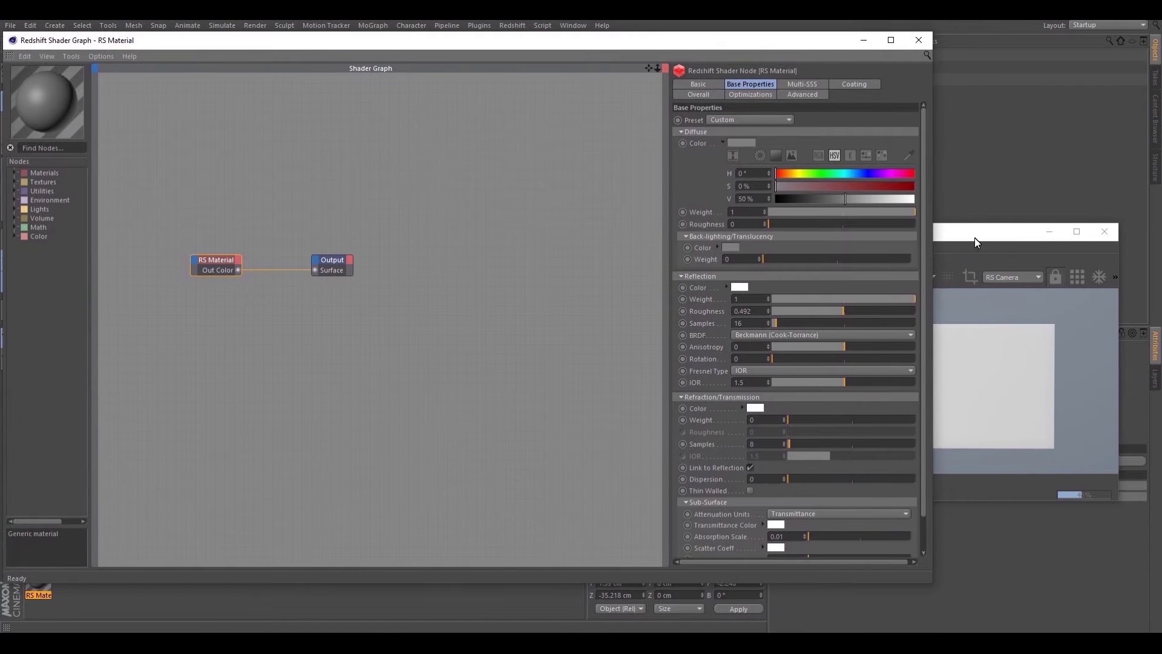
pyautogui.moveTo(974, 237); pyautogui.dragTo(1032, 236)
pyautogui.moveTo(641, 45); pyautogui.dragTo(606, 44)
# Add the Paper_Aqua_ROUGHNESS texture and stack the DIFFUSE, ROUGHNESS and NORMAL nodes in a column
pyautogui.moveTo(238, 373); pyautogui.dragTo(204, 191)
pyautogui.click(242, 357)
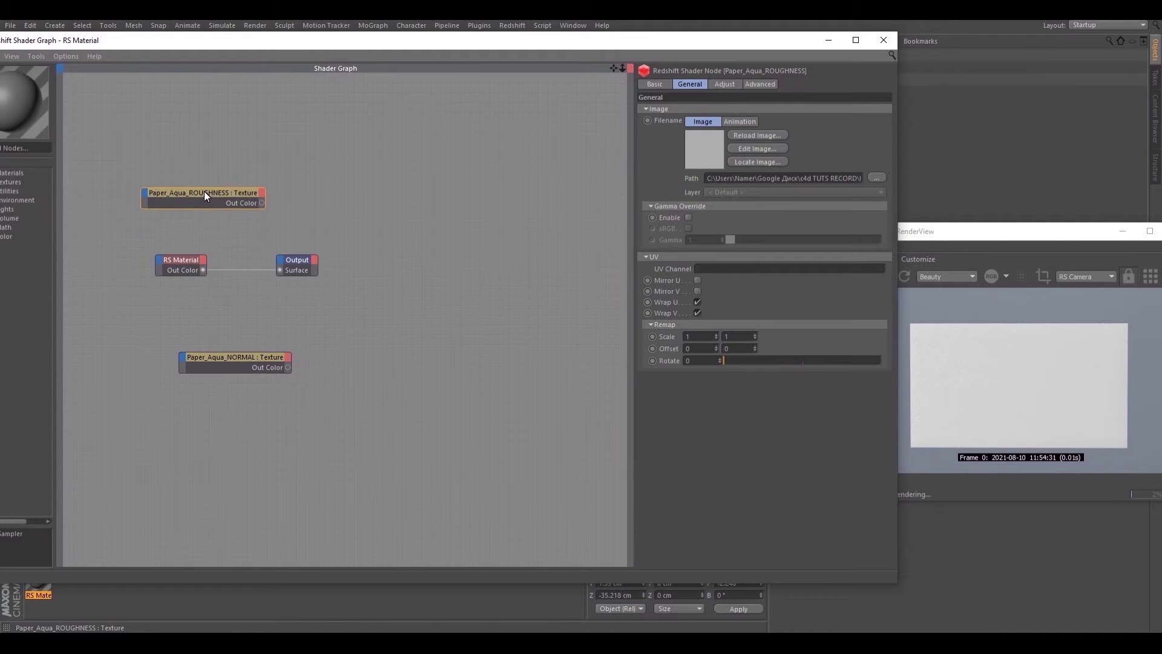
pyautogui.click(247, 358)
pyautogui.moveTo(247, 359); pyautogui.dragTo(128, 361)
pyautogui.press('h')
pyautogui.moveTo(415, 200); pyautogui.dragTo(270, 301)
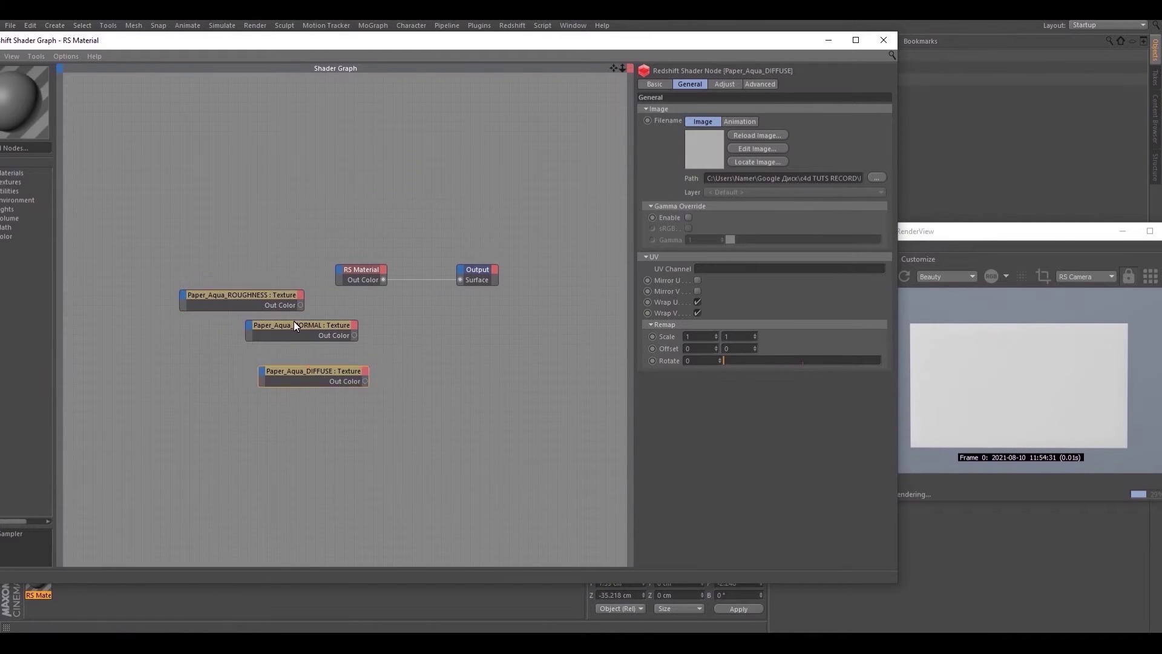
pyautogui.moveTo(303, 375); pyautogui.dragTo(244, 242)
pyautogui.moveTo(270, 338); pyautogui.dragTo(216, 353)
# Wire the DIFFUSE texture's Out Color into the material's Diffuse Color
pyautogui.click(259, 242)
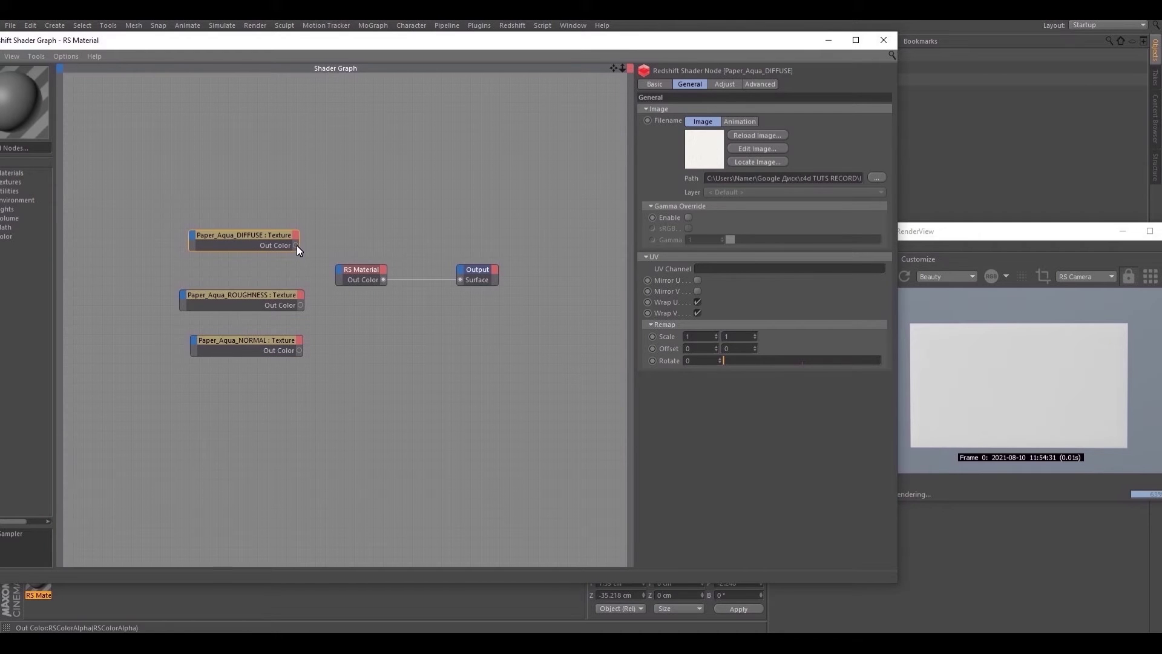
pyautogui.moveTo(336, 267); pyautogui.dragTo(338, 267)
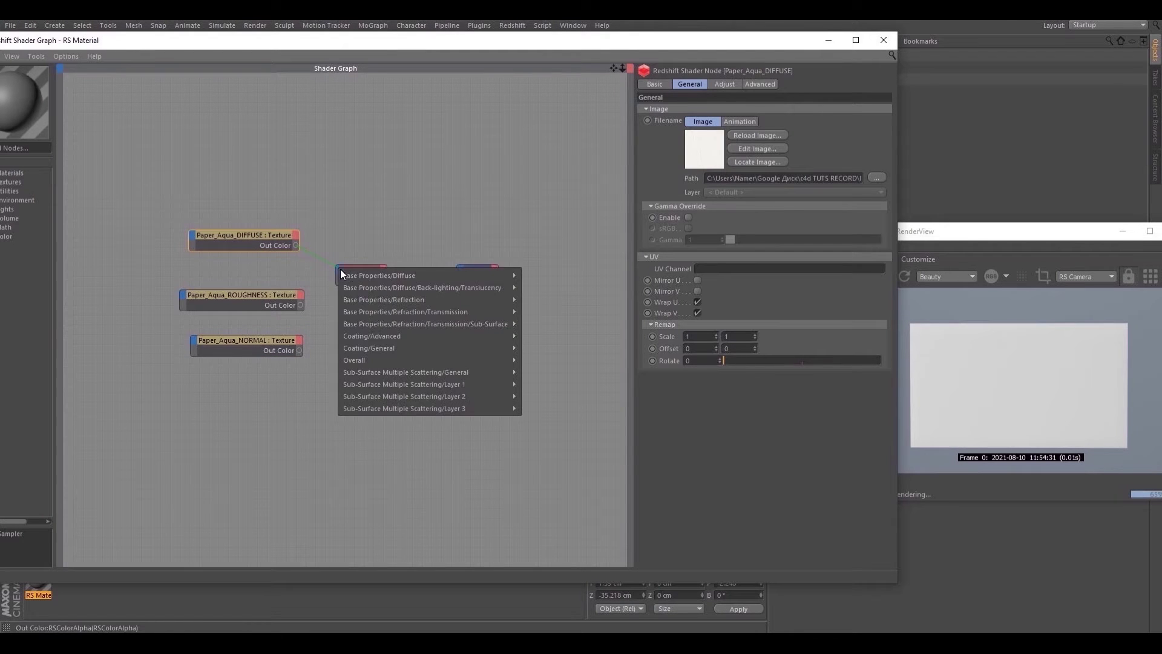
pyautogui.moveTo(392, 277)
pyautogui.click(539, 276)
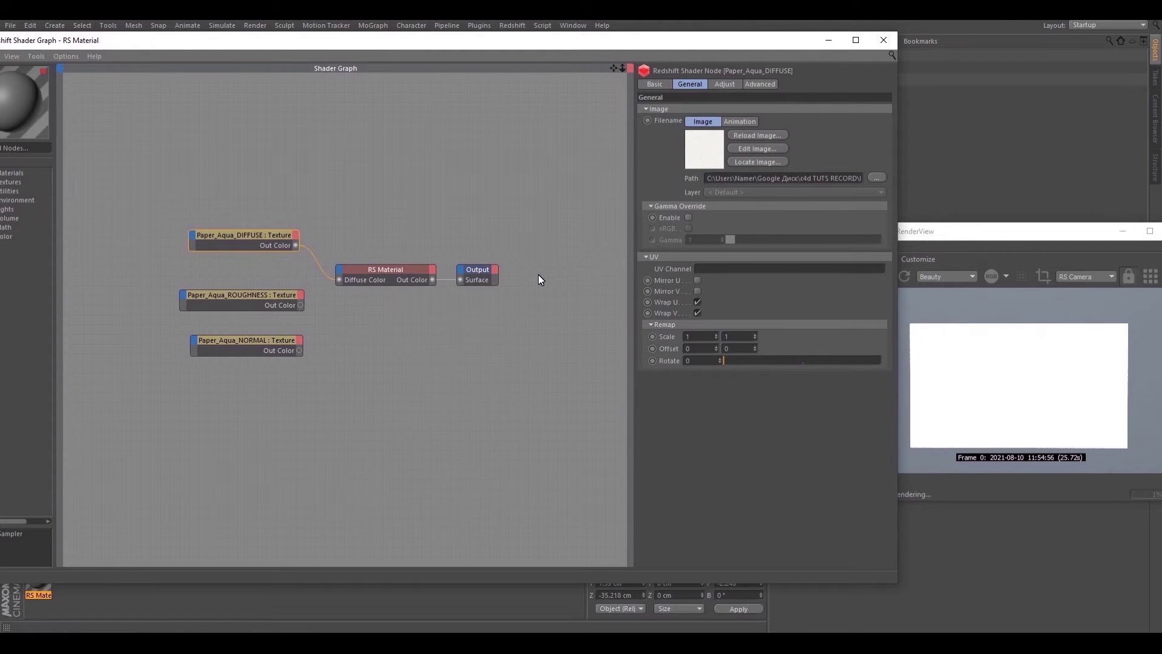
# Wire ROUGHNESS into the material's Refl Roughness, then search the node list for 'bum'
pyautogui.click(266, 293)
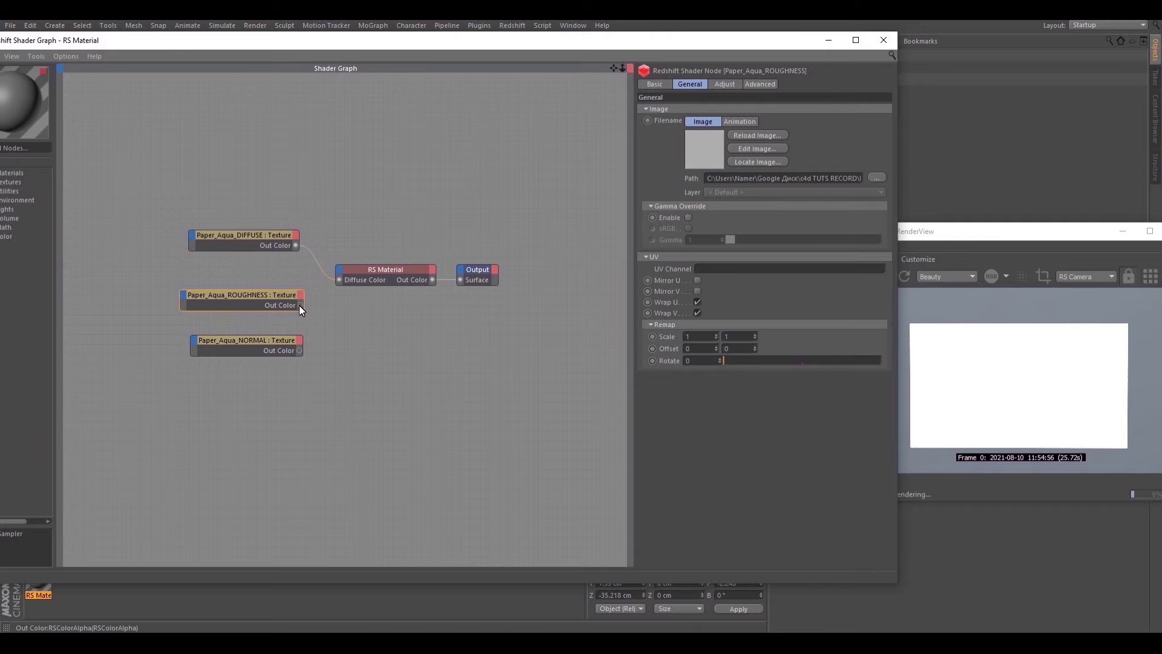
pyautogui.moveTo(340, 268); pyautogui.dragTo(339, 268)
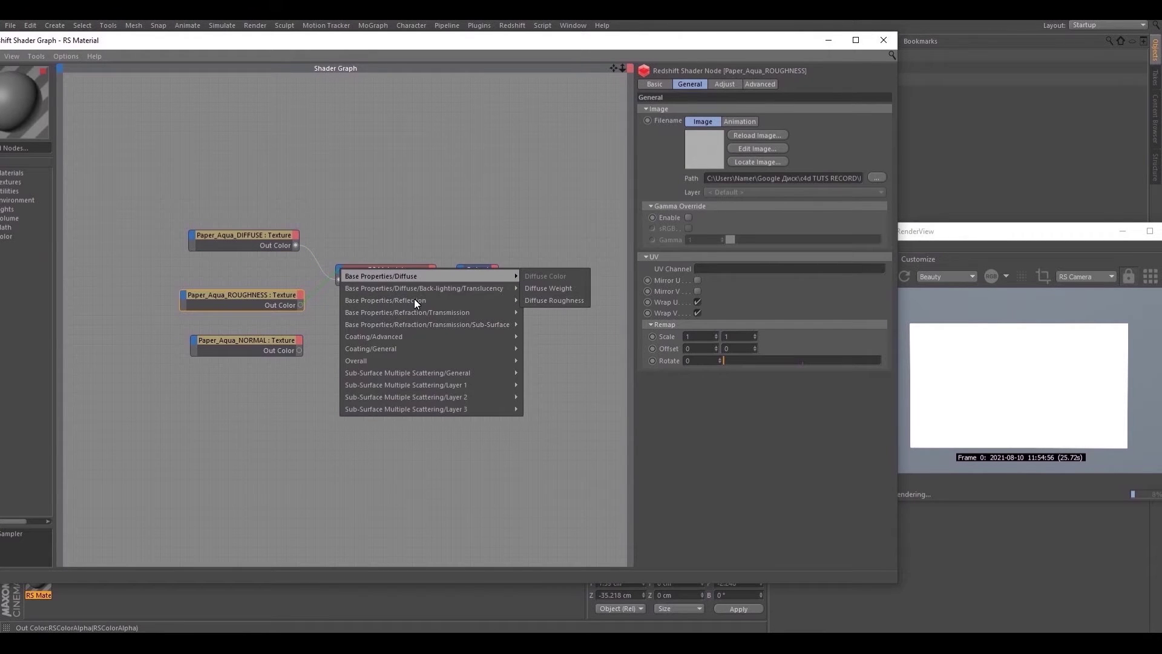
pyautogui.moveTo(414, 299)
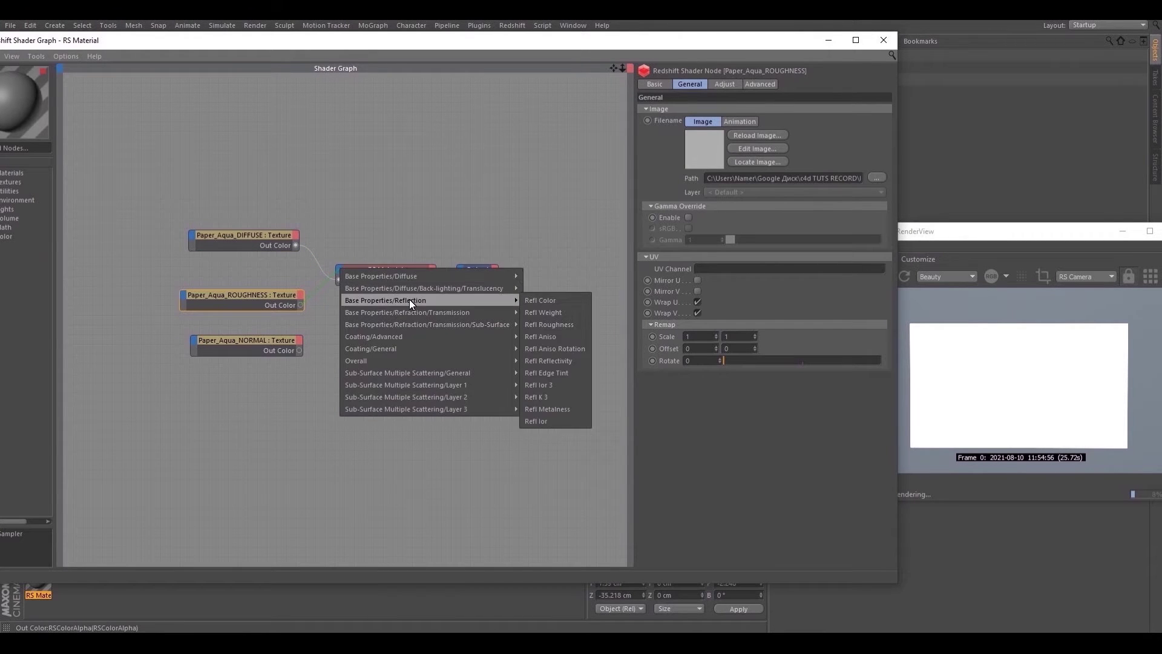
pyautogui.click(569, 324)
pyautogui.moveTo(60, 40); pyautogui.dragTo(78, 42)
pyautogui.moveTo(955, 236); pyautogui.dragTo(981, 236)
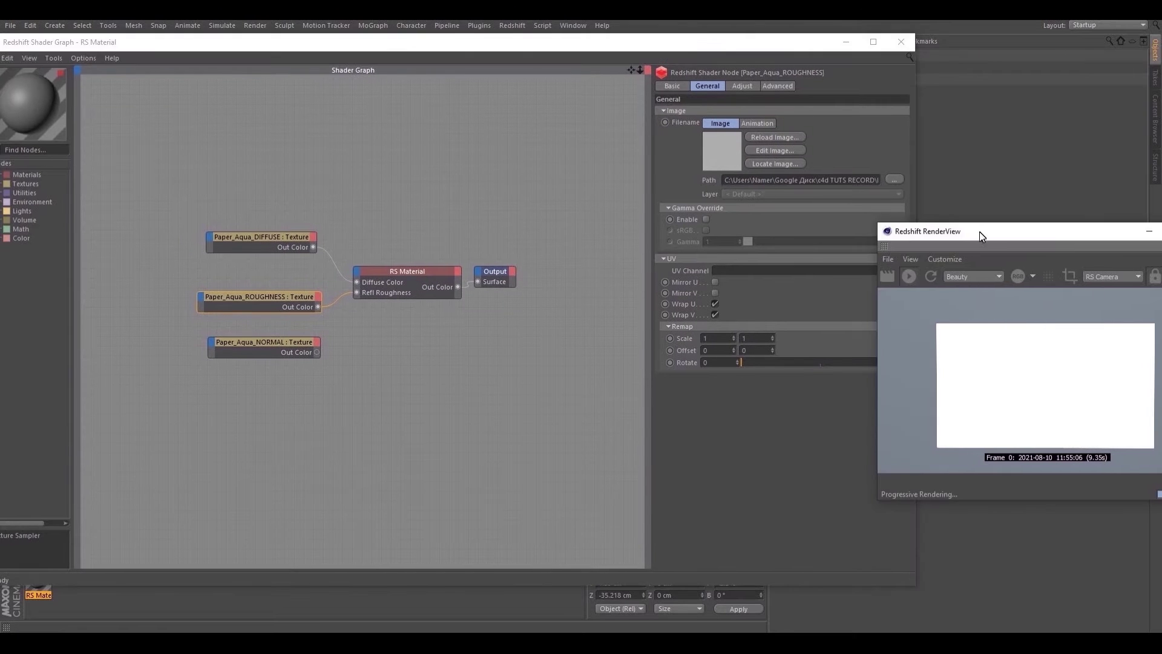
pyautogui.moveTo(684, 41); pyautogui.dragTo(701, 45)
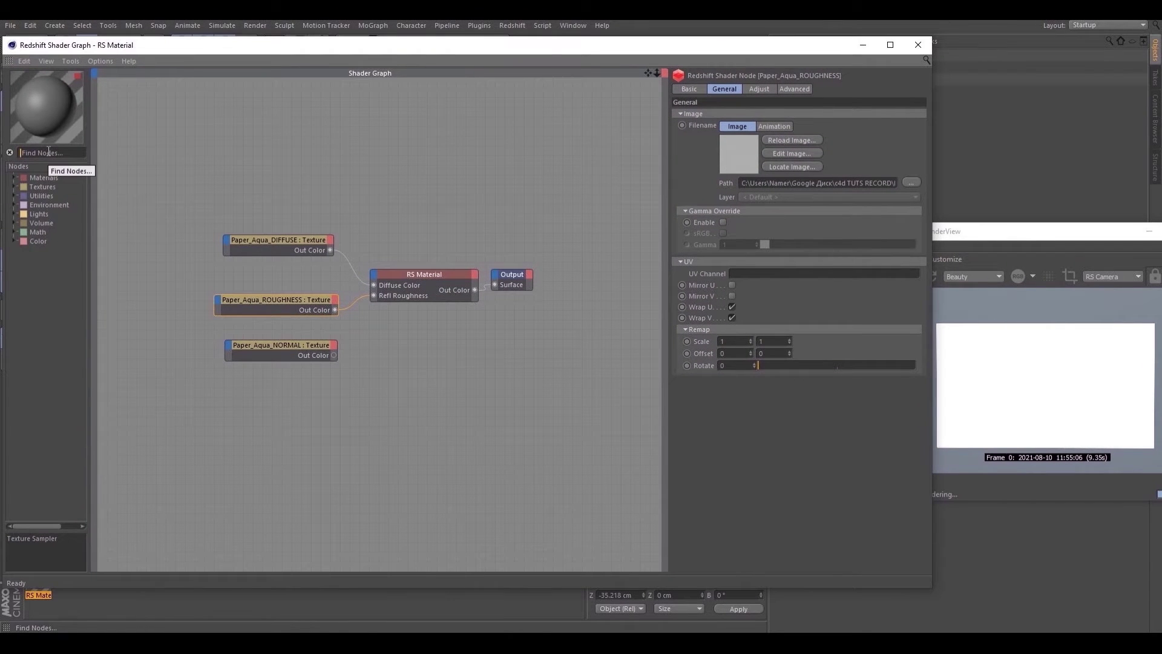
pyautogui.write('bum')
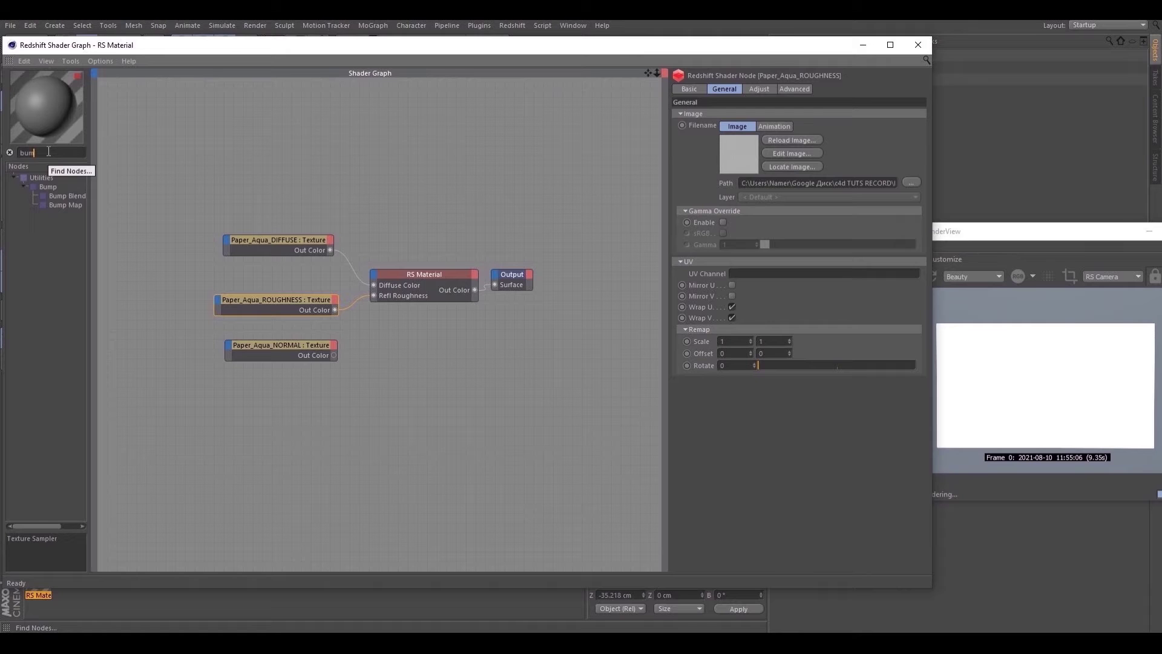
# Add an RS Bump Map node and feed the Paper_Aqua_NORMAL texture into its Input
pyautogui.moveTo(67, 206); pyautogui.dragTo(382, 357)
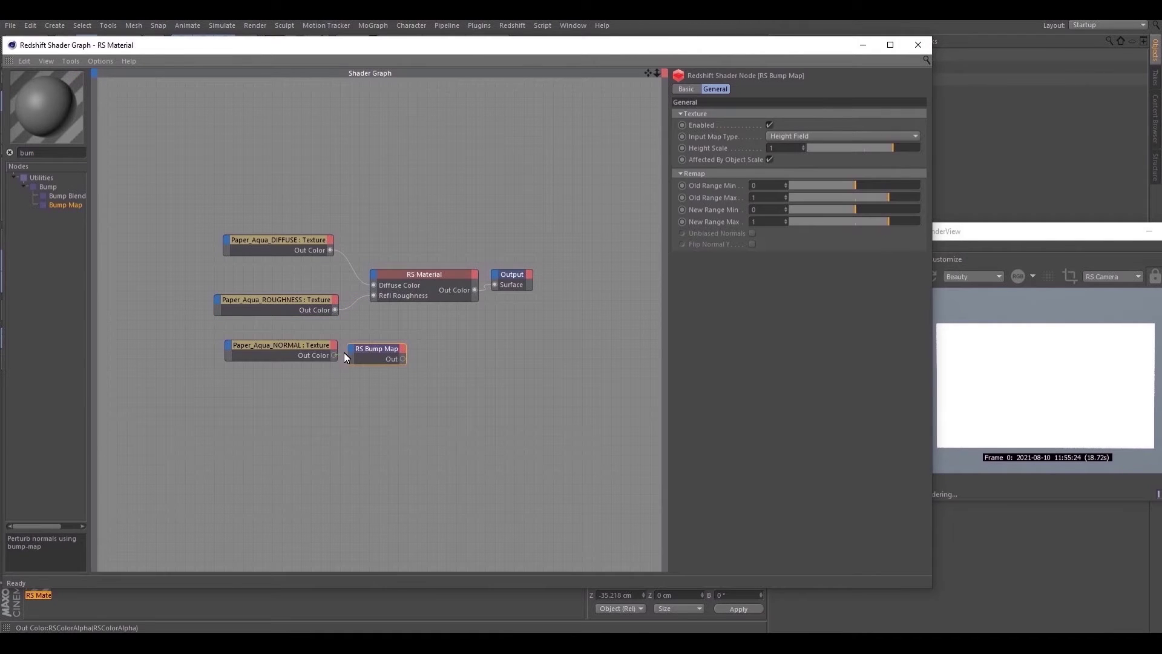
pyautogui.click(351, 349)
pyautogui.click(401, 369)
pyautogui.click(291, 344)
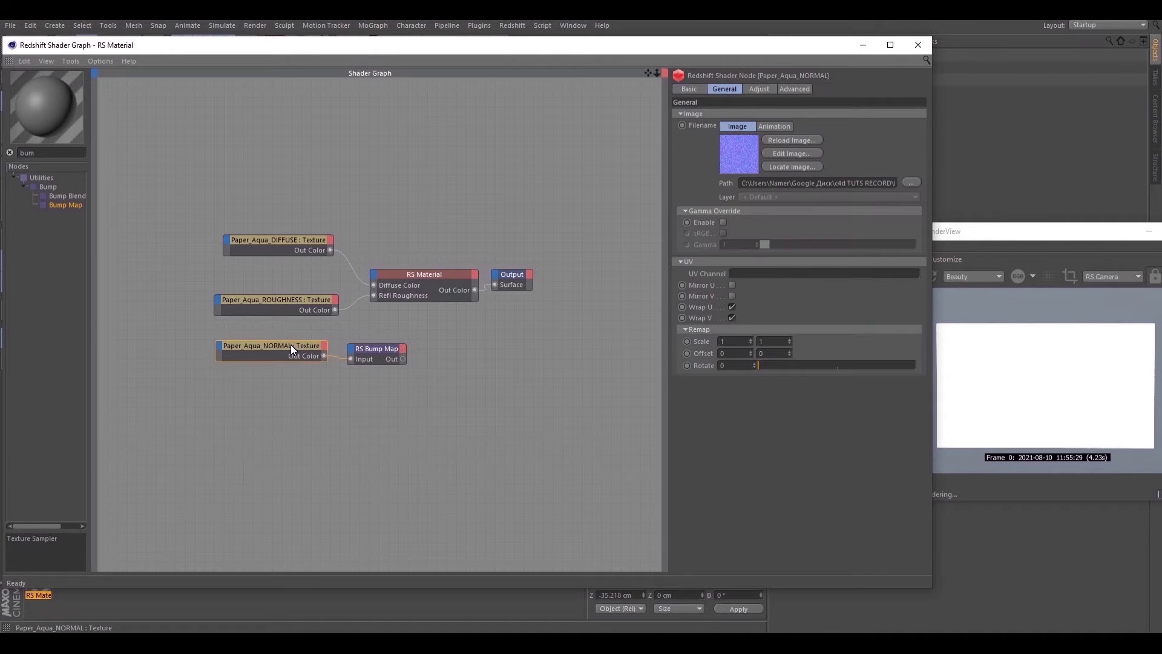
pyautogui.moveTo(291, 343); pyautogui.dragTo(256, 347)
pyautogui.moveTo(368, 347); pyautogui.dragTo(338, 349)
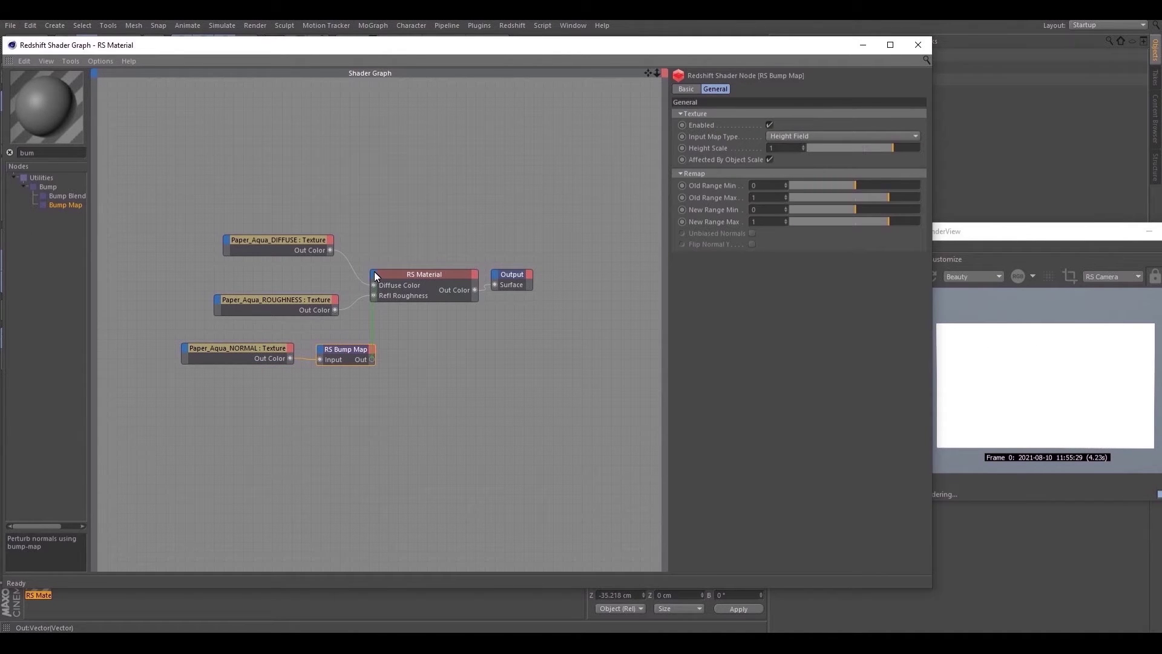
# Connect the bump map's output to the RS Material's Bump Input and minimise the Shader Graph
pyautogui.moveTo(374, 271); pyautogui.dragTo(372, 270)
pyautogui.moveTo(467, 362)
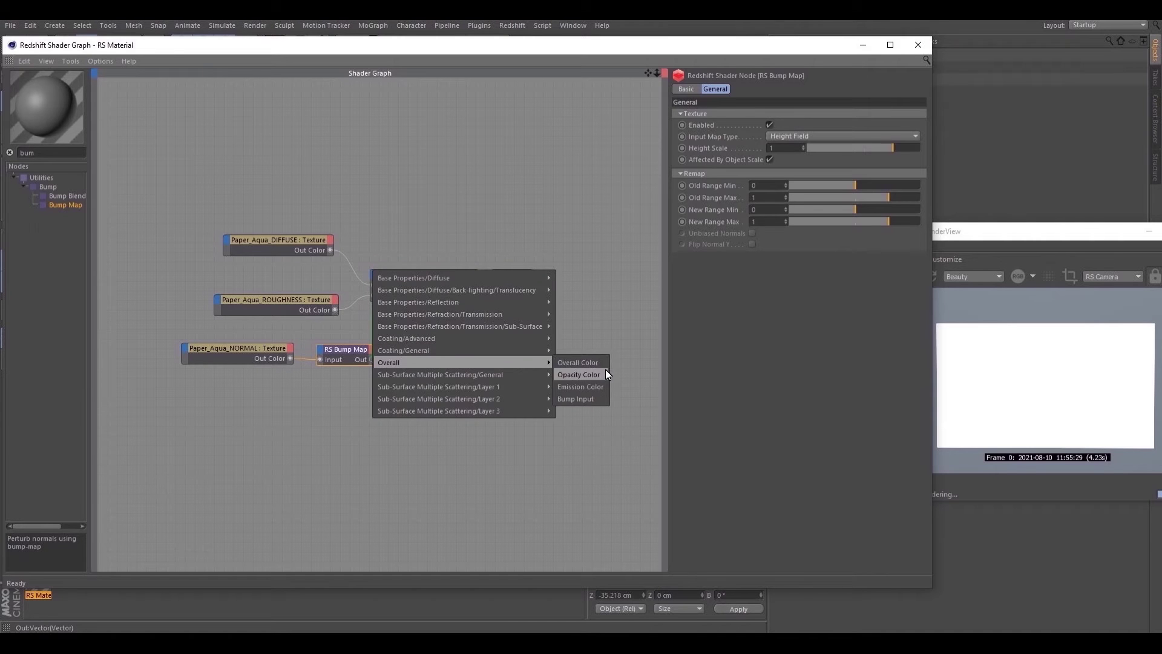
pyautogui.click(590, 397)
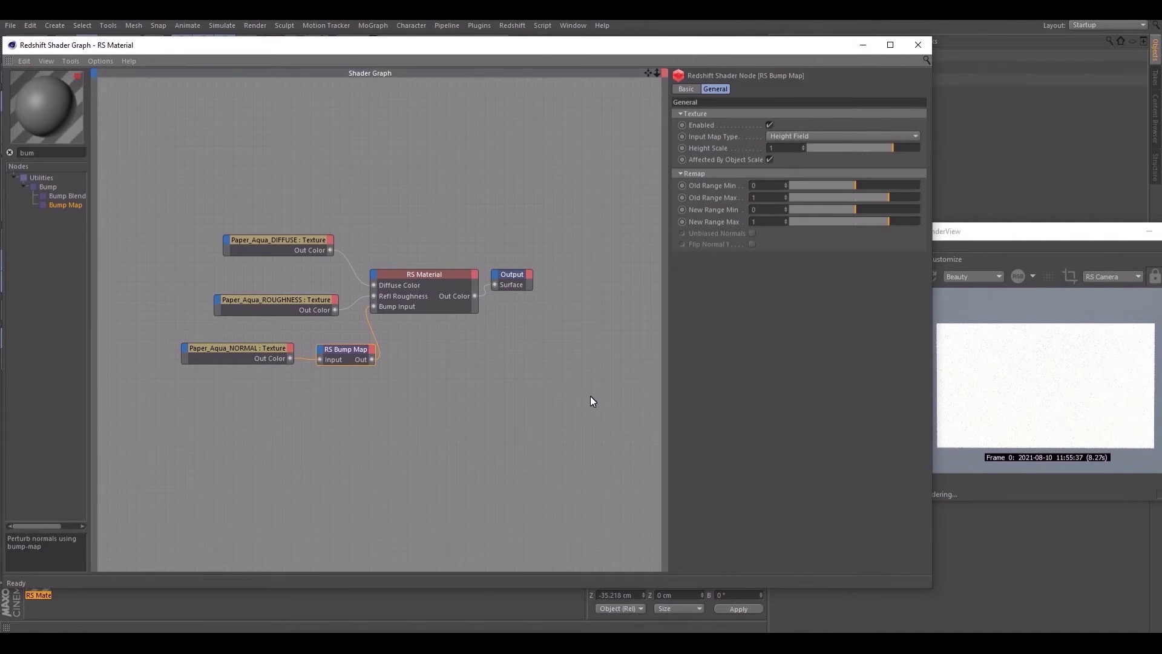
pyautogui.click(863, 45)
pyautogui.moveTo(982, 233); pyautogui.dragTo(932, 229)
# Look through the RS Camera zoomed in on the card, with an enlarged RenderView over the viewport
pyautogui.click(846, 80)
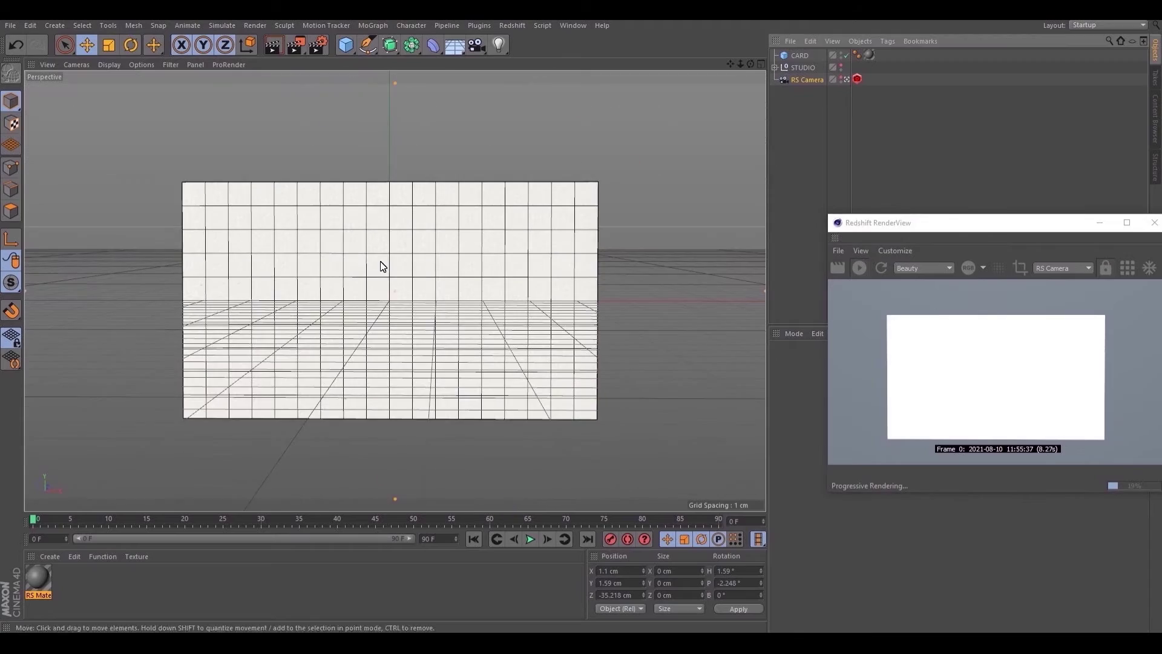
pyautogui.scroll(10, 382, 266)
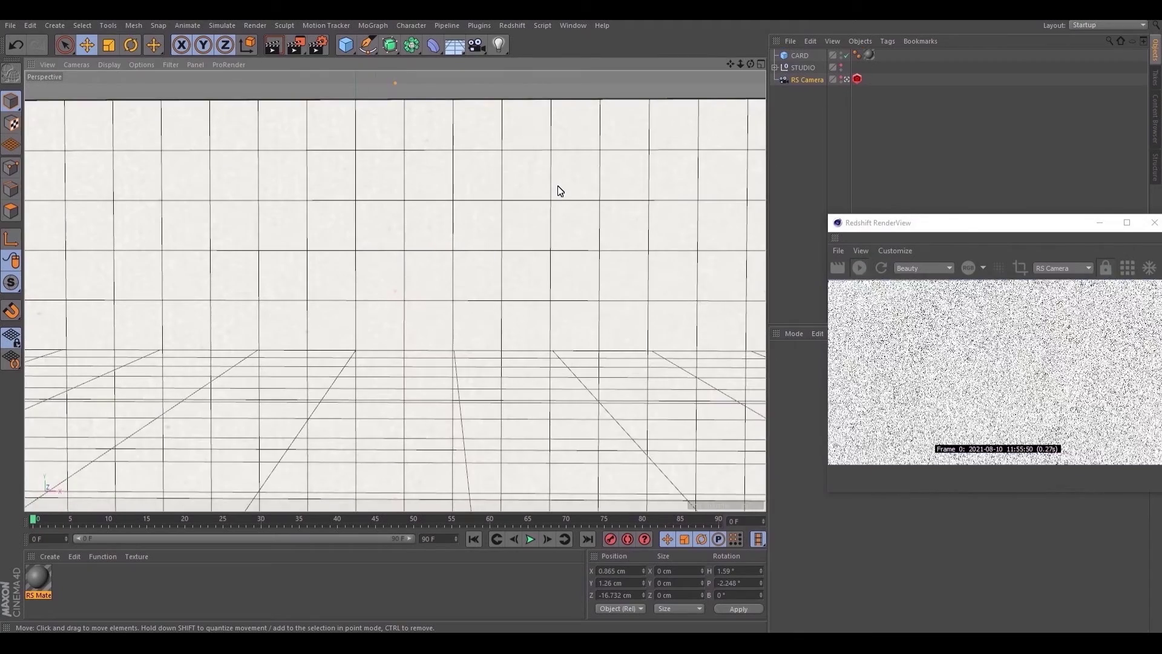
pyautogui.moveTo(558, 187); pyautogui.dragTo(532, 262, button='middle')
pyautogui.scroll(5, 531, 264)
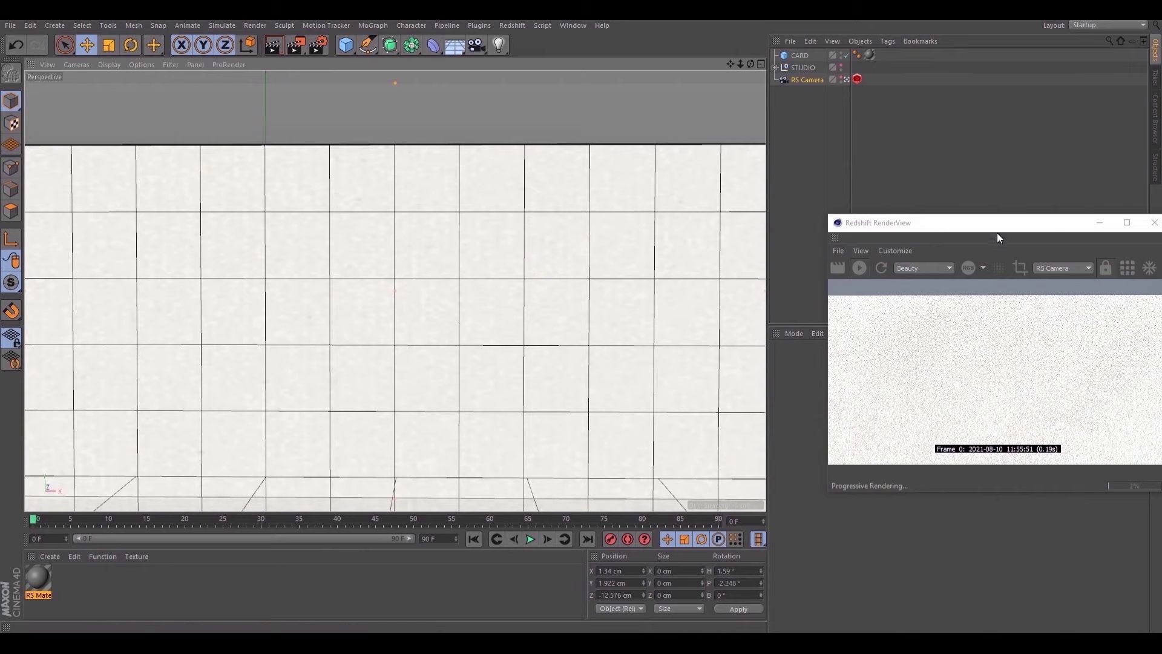
pyautogui.moveTo(997, 223); pyautogui.dragTo(898, 167)
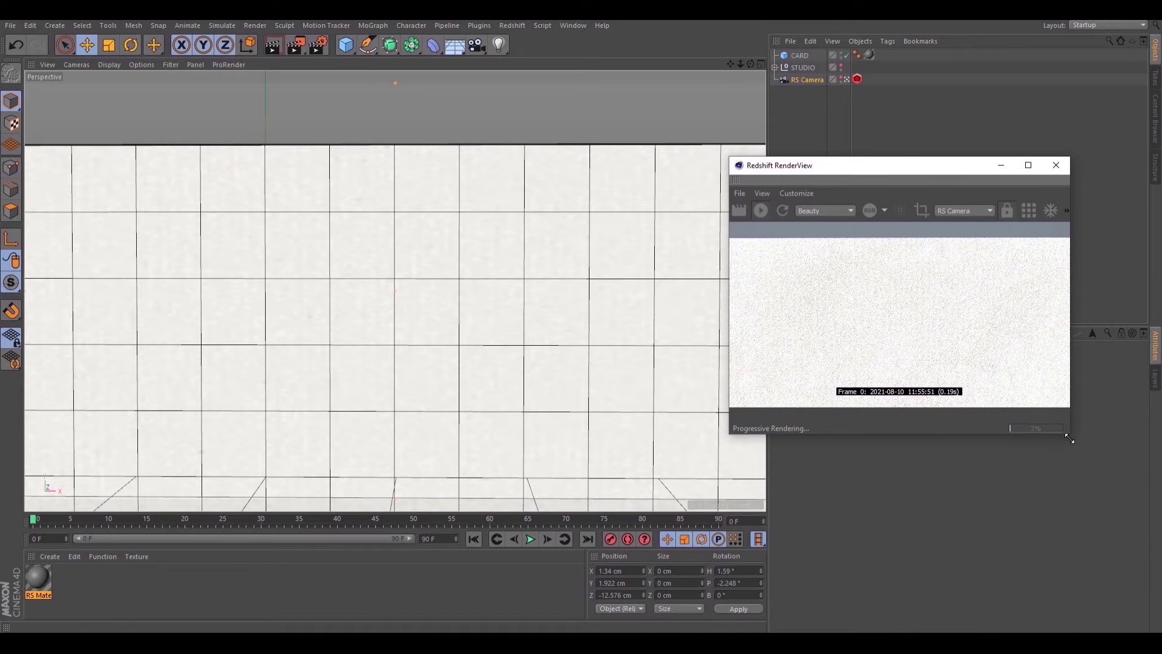
pyautogui.moveTo(1070, 438); pyautogui.dragTo(1101, 506)
pyautogui.click(1028, 212)
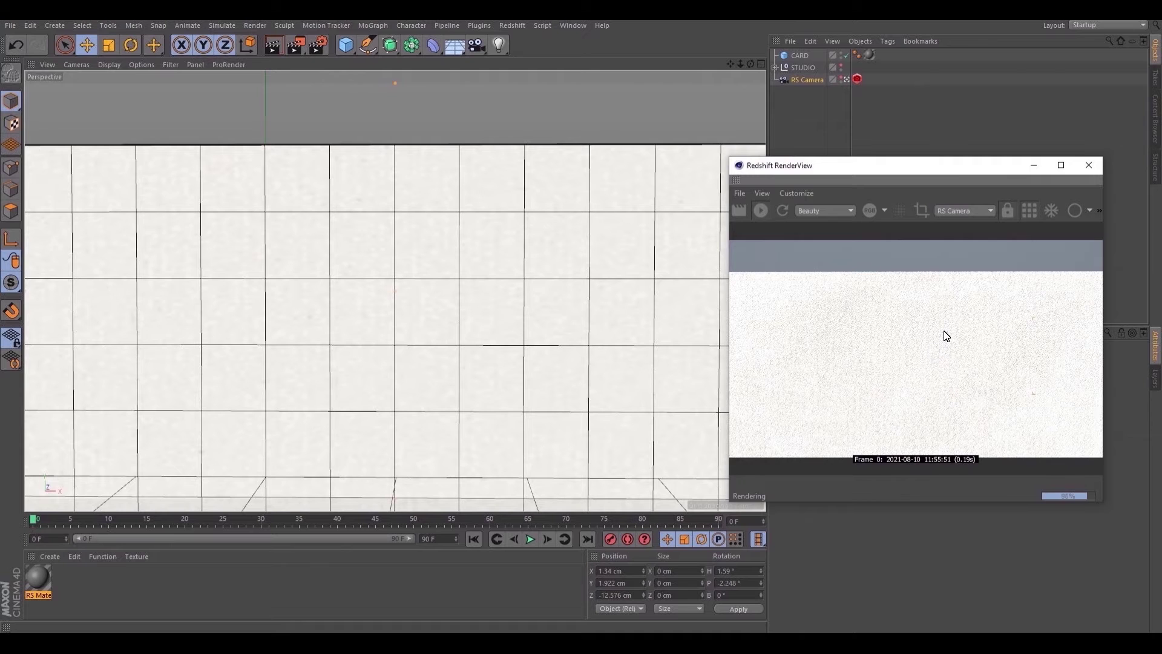
pyautogui.moveTo(929, 169); pyautogui.dragTo(436, 157)
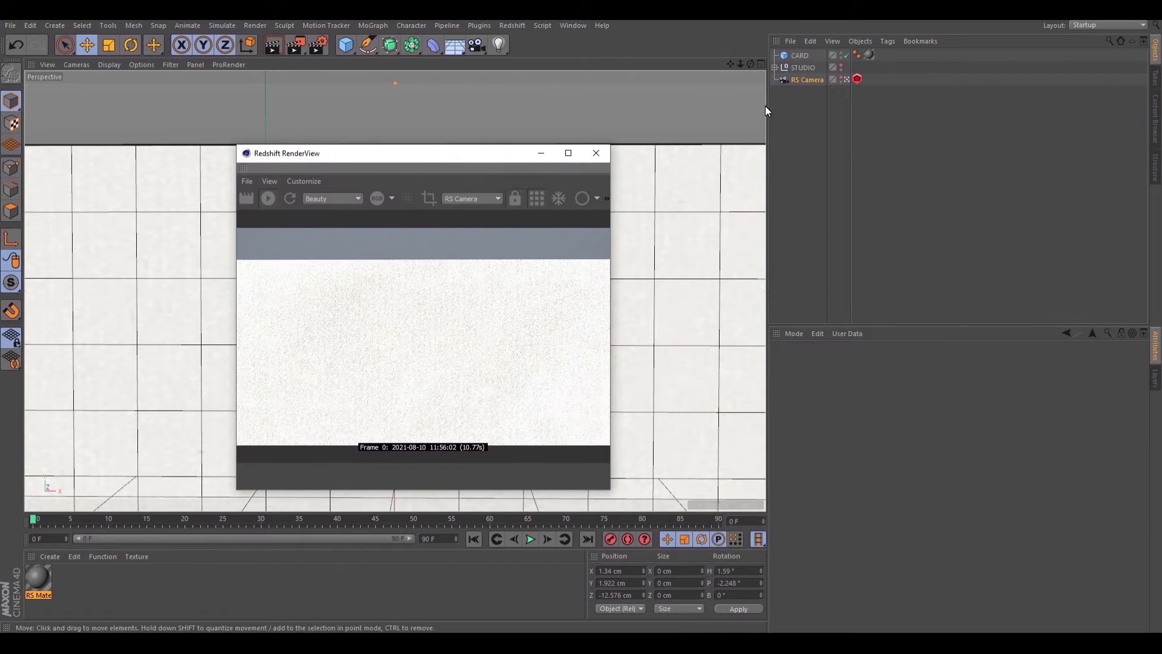
# Tick Seamless on the CARD's RS Material texture tag
pyautogui.click(801, 53)
pyautogui.click(870, 56)
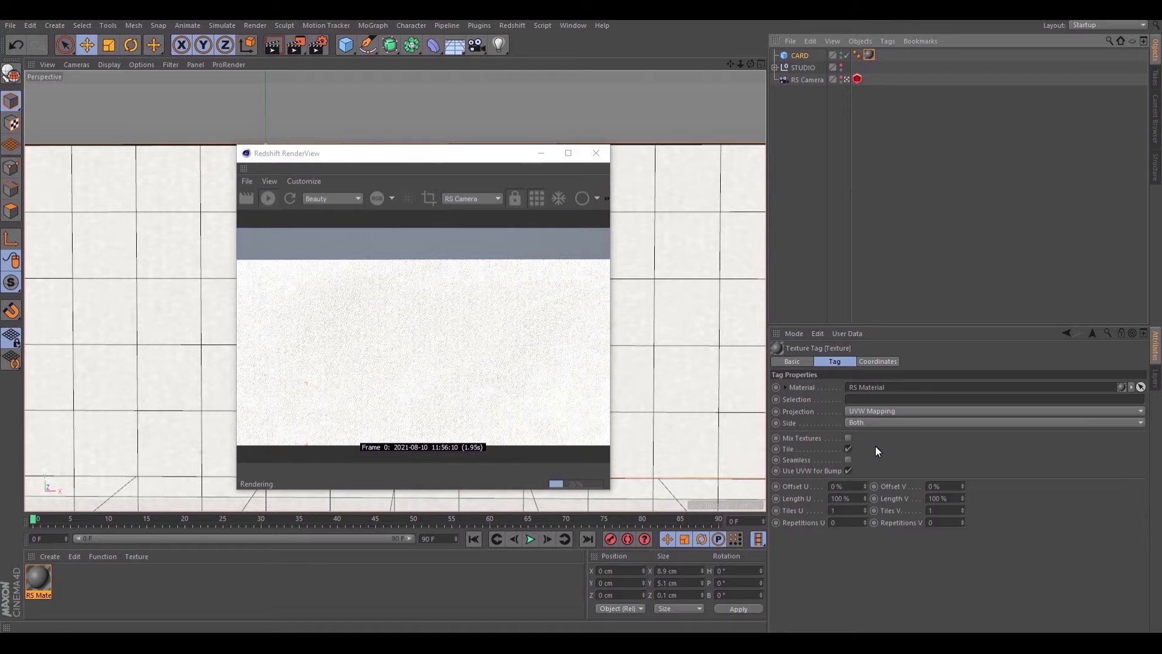
pyautogui.click(847, 458)
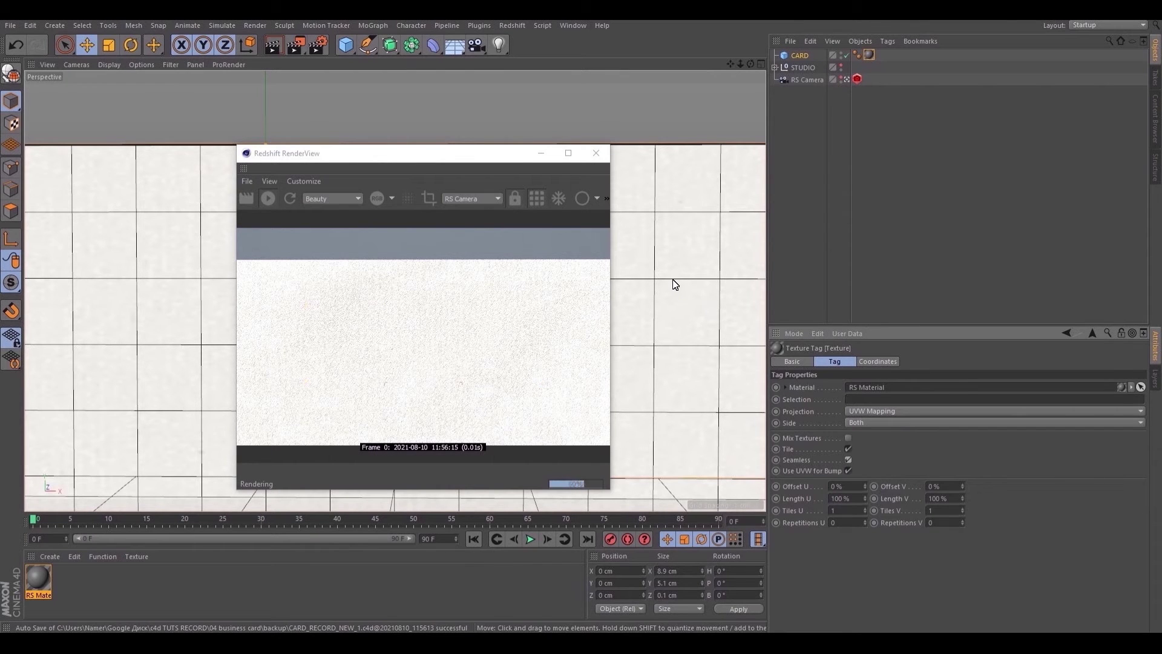
# Expand the STUDIO group, switch the TOP light off, and reframe the viewport on the card
pyautogui.click(775, 68)
pyautogui.click(802, 80)
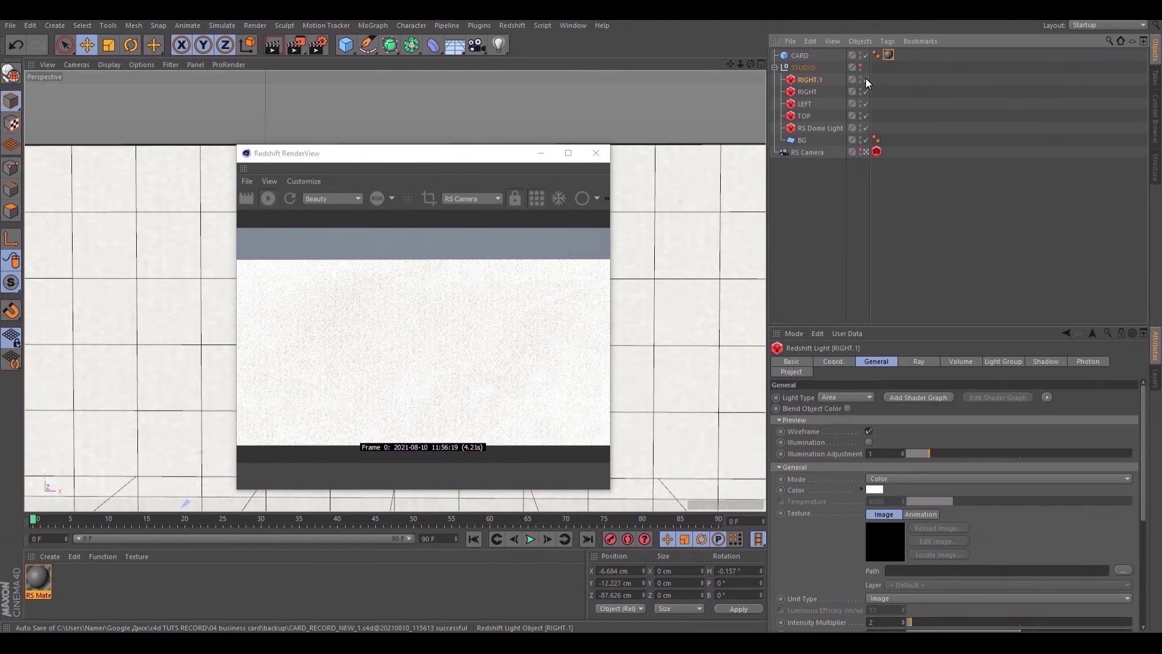
pyautogui.click(866, 116)
pyautogui.moveTo(409, 154); pyautogui.dragTo(463, 113)
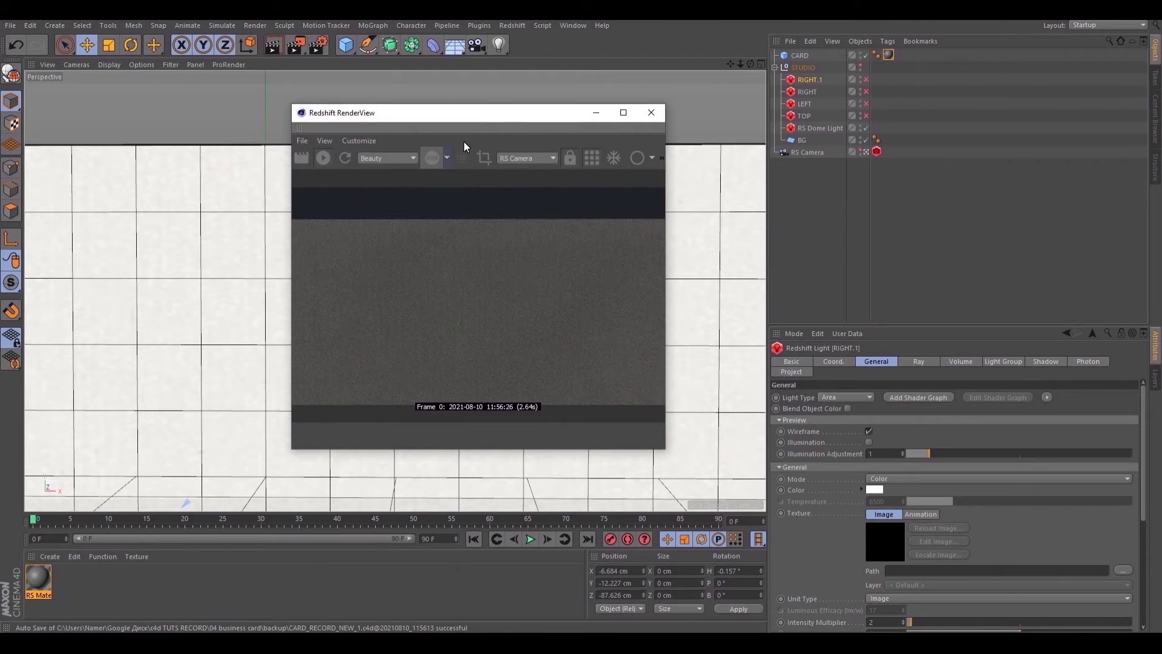
pyautogui.scroll(-2, 180, 288)
pyautogui.keyDown('alt'); pyautogui.moveTo(180, 288); pyautogui.dragTo(180, 234); pyautogui.keyUp('alt')
pyautogui.keyDown('alt'); pyautogui.moveTo(267, 317); pyautogui.dragTo(267, 301, button='middle'); pyautogui.keyUp('alt')
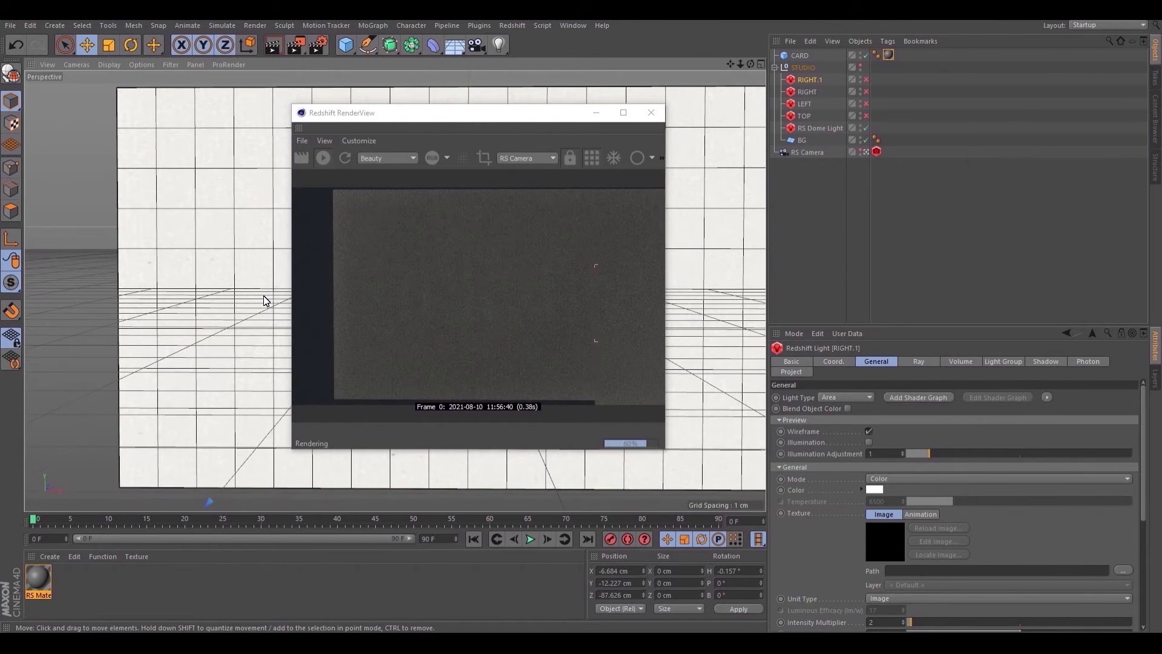
# Switch the TOP, LEFT, RIGHT and RIGHT.1 lights back on one by one
pyautogui.click(866, 115)
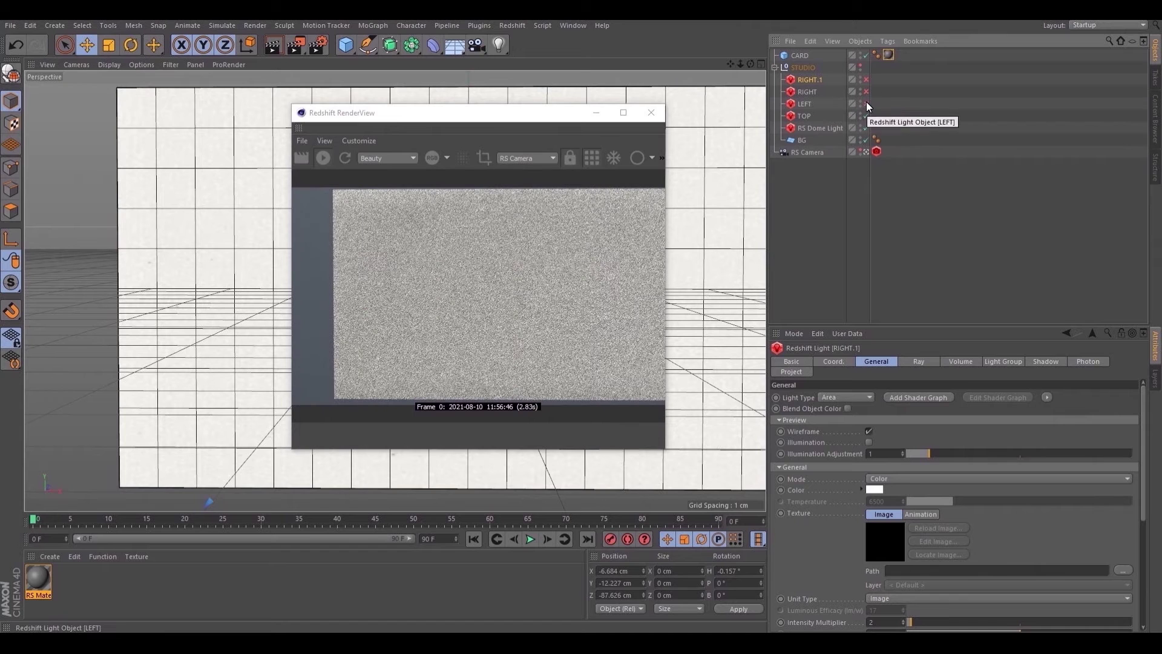
pyautogui.click(866, 104)
pyautogui.click(866, 91)
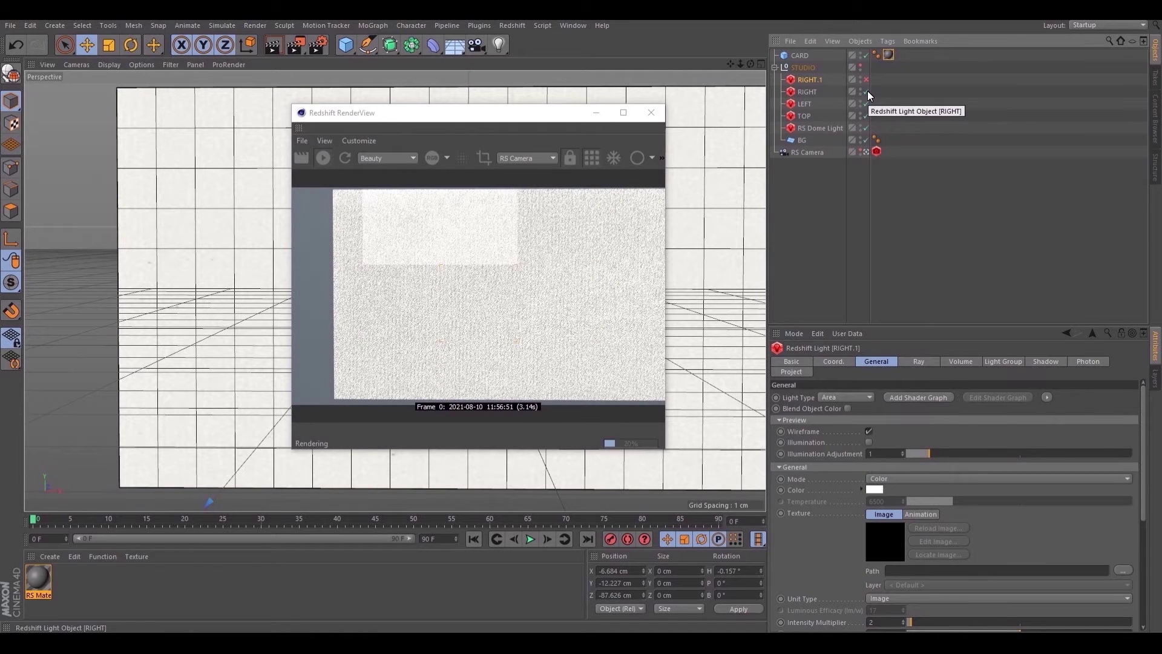
pyautogui.click(806, 92)
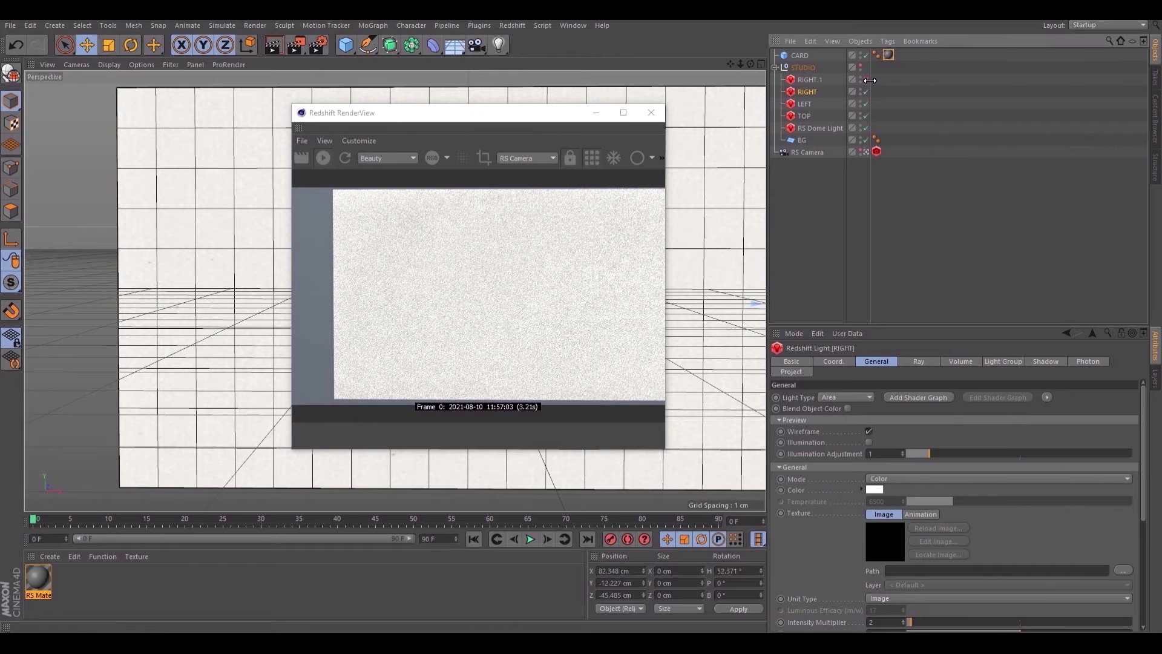
pyautogui.click(808, 79)
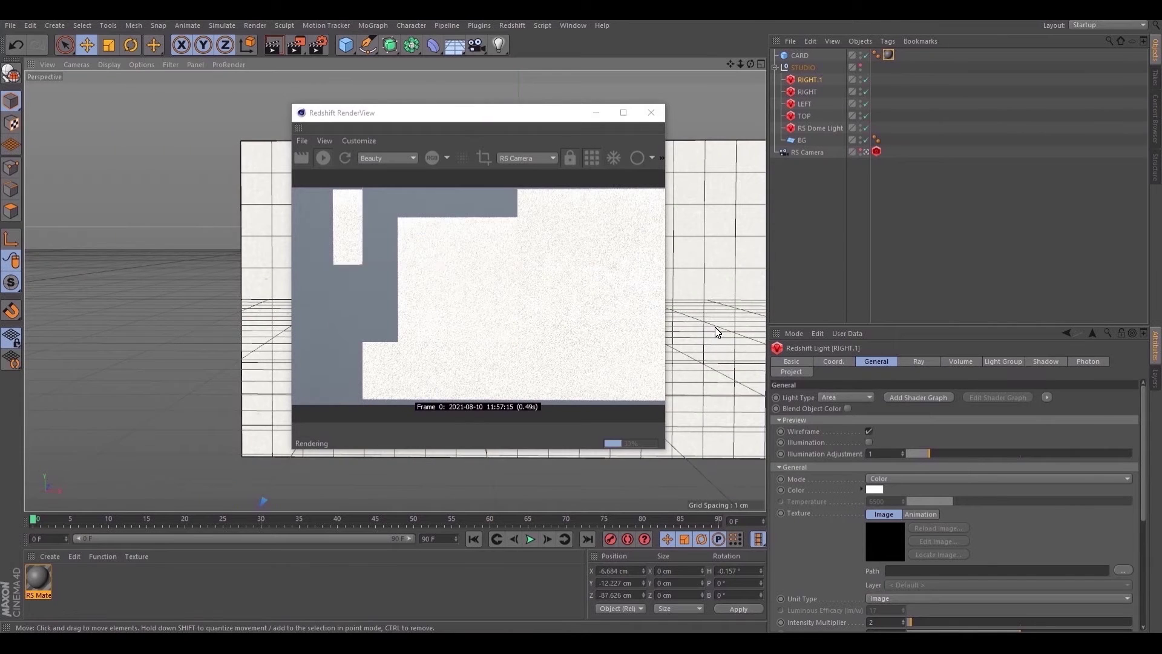
pyautogui.keyDown('alt'); pyautogui.moveTo(716, 332); pyautogui.dragTo(636, 322, button='middle'); pyautogui.keyUp('alt')
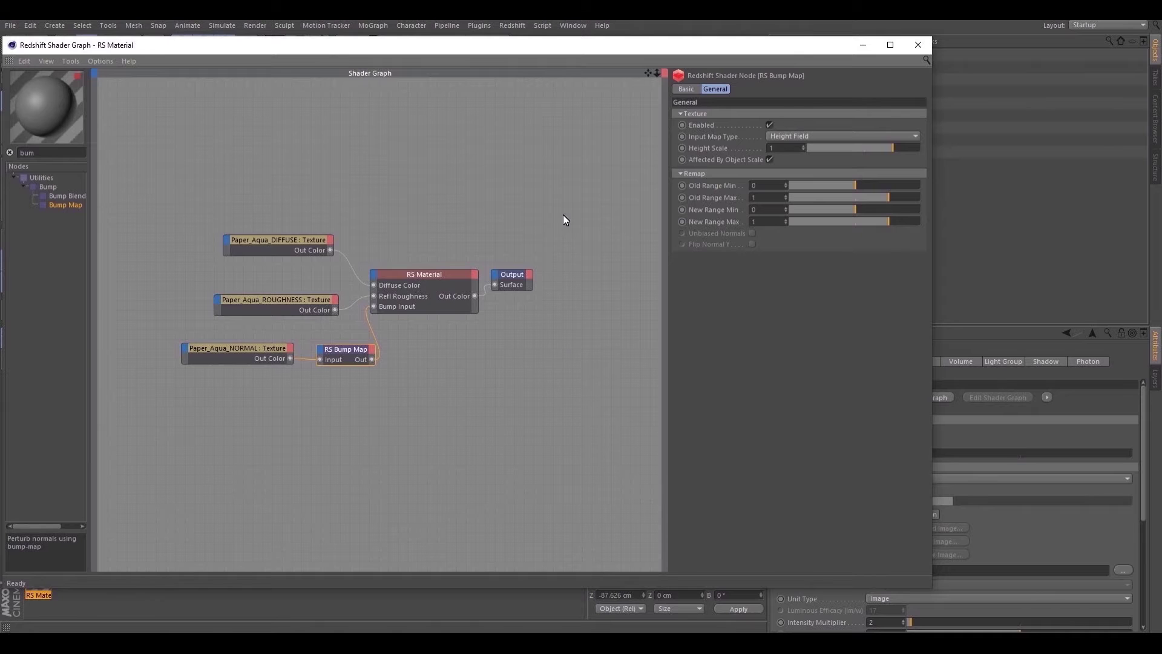
# Select the RS Bump Map node and rearrange the Shader Graph and RenderView windows
pyautogui.click(282, 302)
pyautogui.click(343, 351)
pyautogui.moveTo(630, 49); pyautogui.dragTo(567, 205)
pyautogui.click(433, 111)
pyautogui.moveTo(432, 111); pyautogui.dragTo(920, 147)
pyautogui.moveTo(587, 201); pyautogui.dragTo(568, 58)
# Set the bump Input Map Type to Tangent-Space Normal with Height Scale about 1.6
pyautogui.click(708, 144)
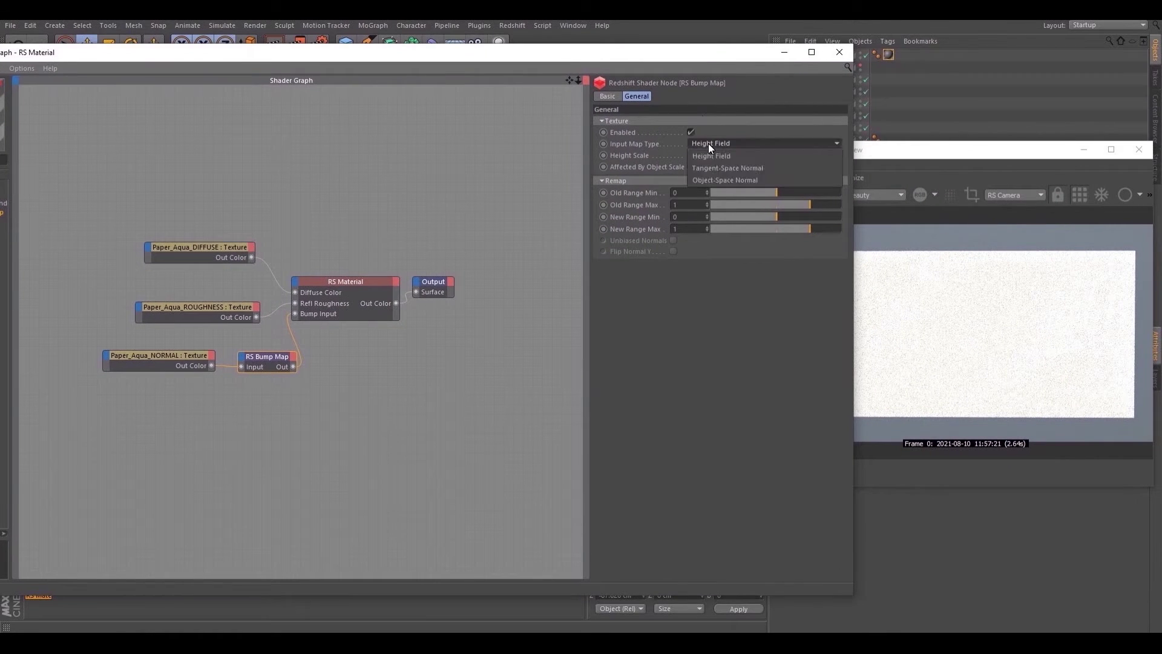
pyautogui.click(728, 167)
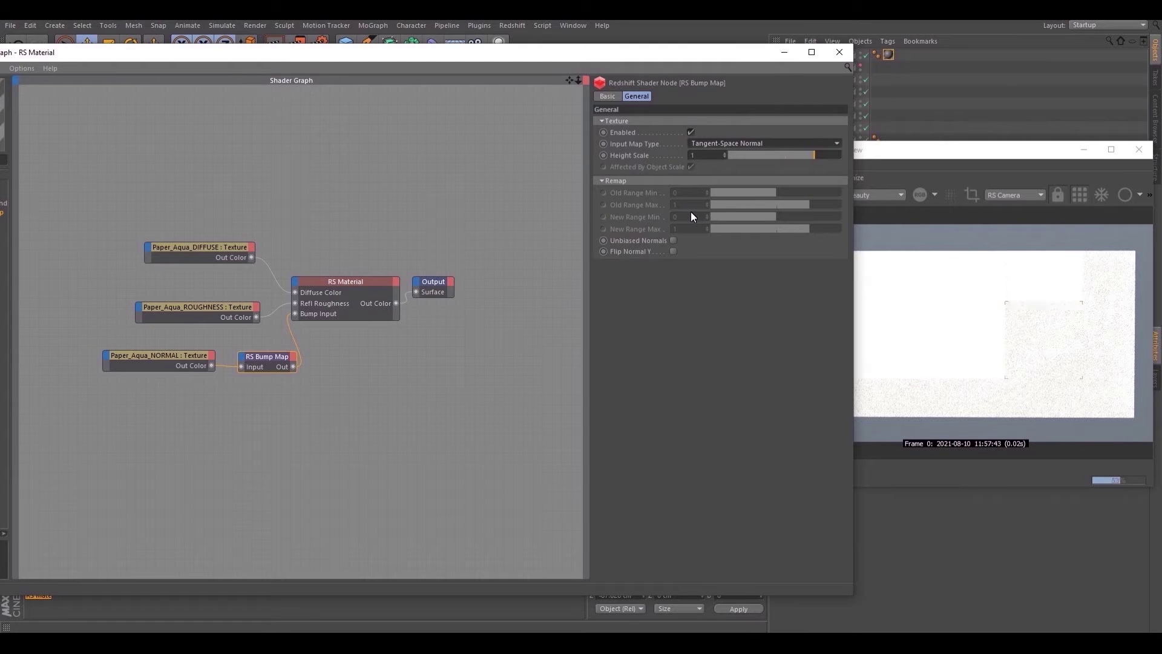
pyautogui.moveTo(815, 156); pyautogui.dragTo(832, 153)
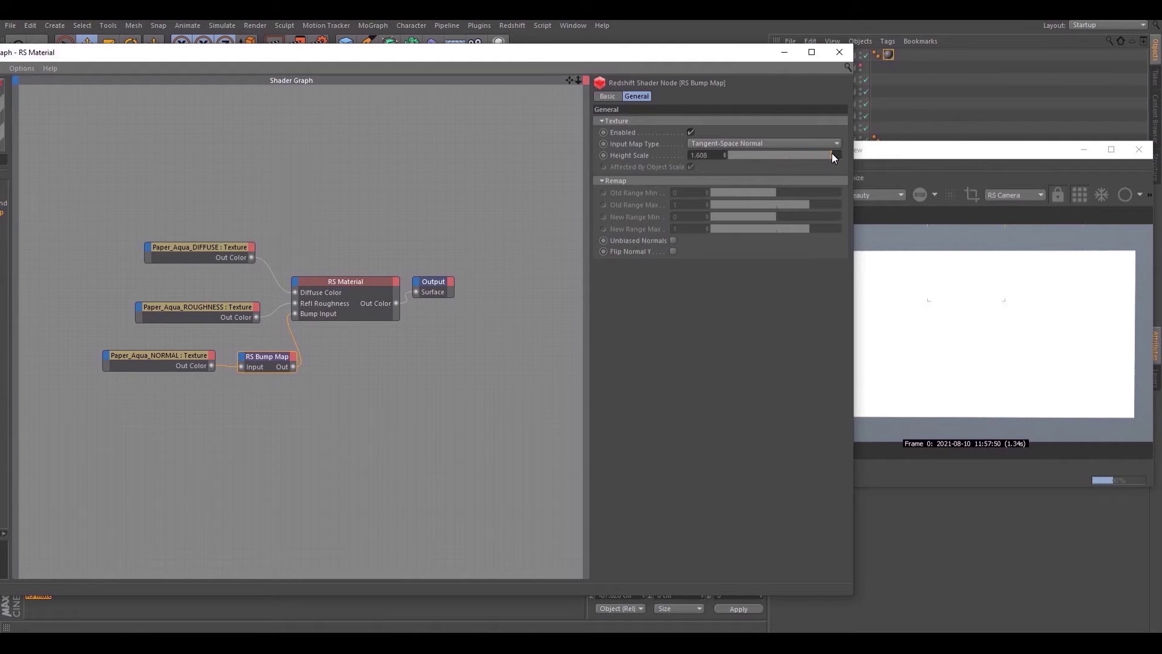
pyautogui.click(718, 159)
pyautogui.click(782, 53)
pyautogui.scroll(6, 493, 161)
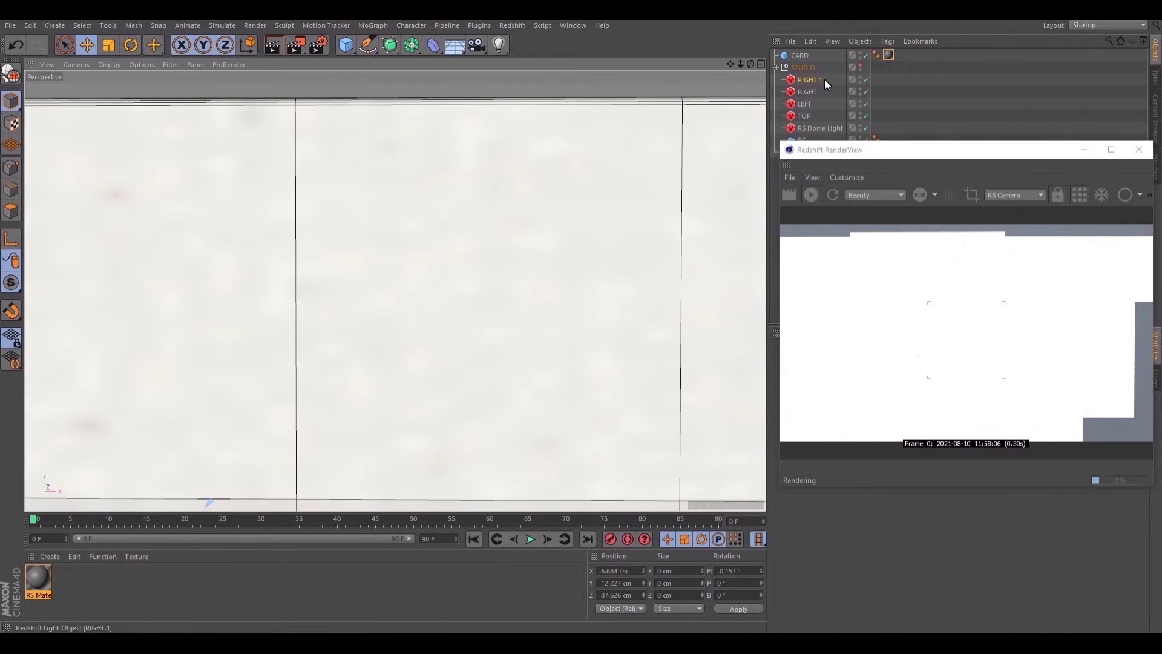
# Rename the RIGHT.1 light to FRONT and switch it on
pyautogui.press('F2')
pyautogui.click(810, 80)
pyautogui.doubleClick(808, 81)
pyautogui.write('FRONT')
pyautogui.press('Return')
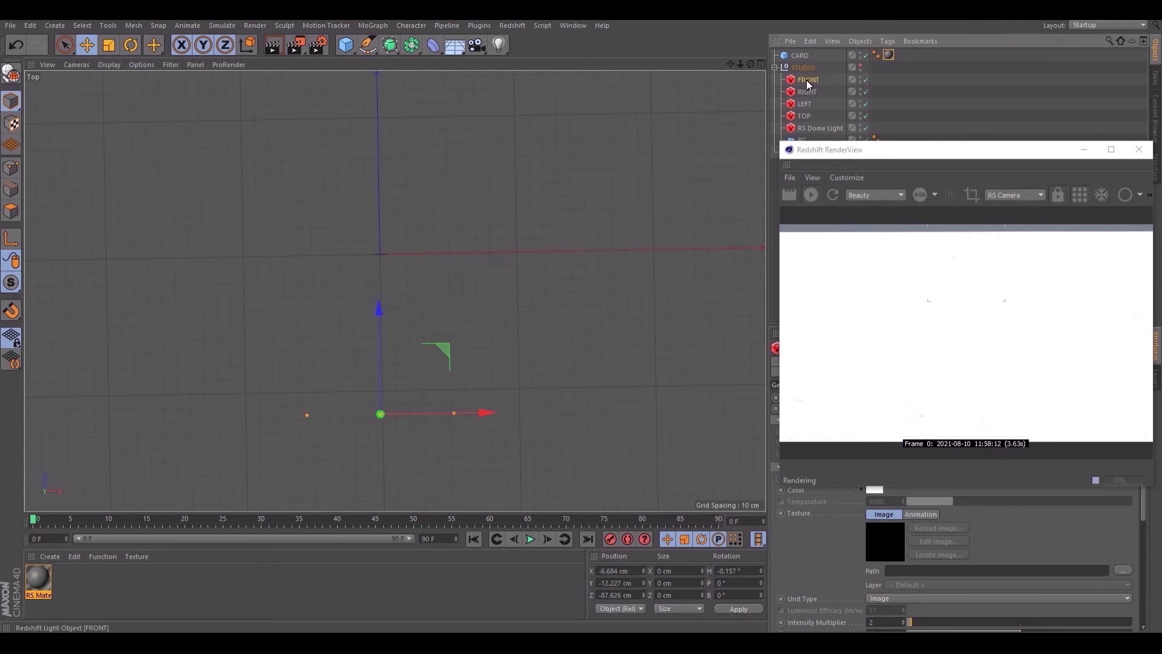
pyautogui.moveTo(910, 154); pyautogui.dragTo(448, 108)
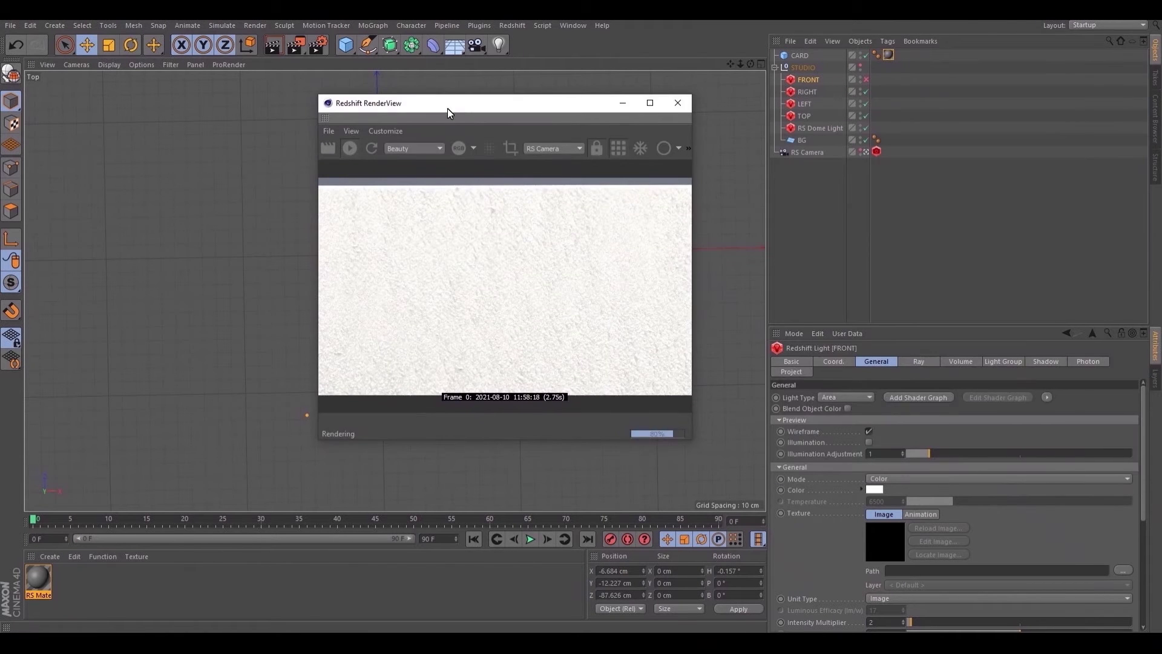
pyautogui.click(804, 78)
pyautogui.click(865, 79)
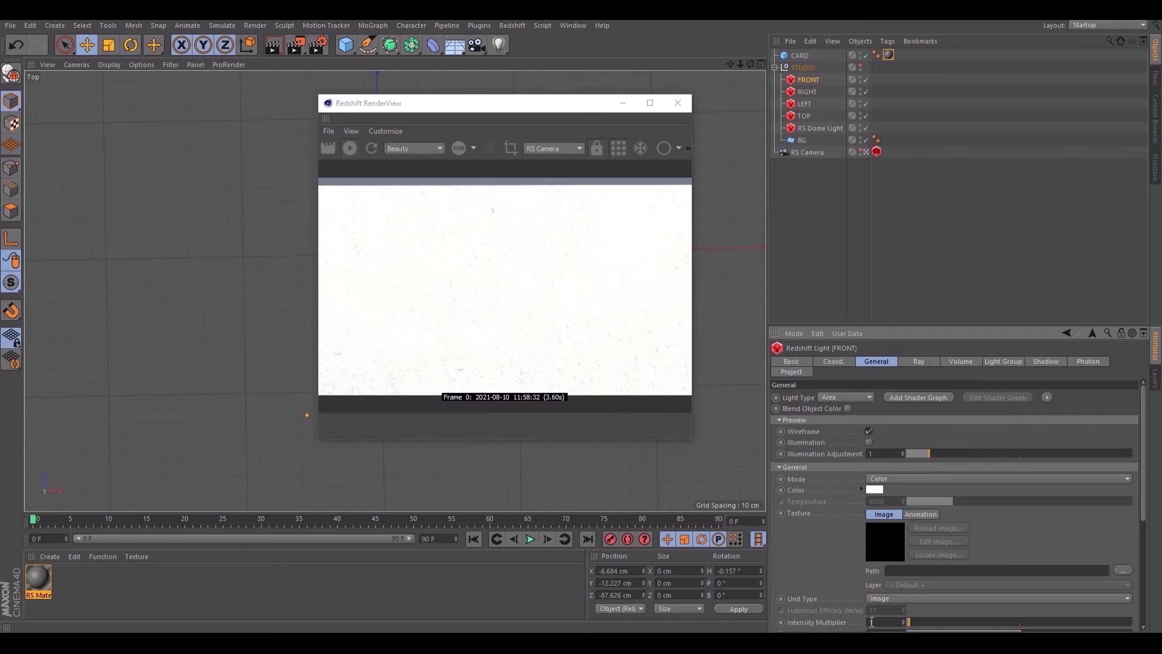
# Inspect the RIGHT and LEFT lights, restore the perspective view, and reopen the paper material's Shader Graph
pyautogui.click(808, 91)
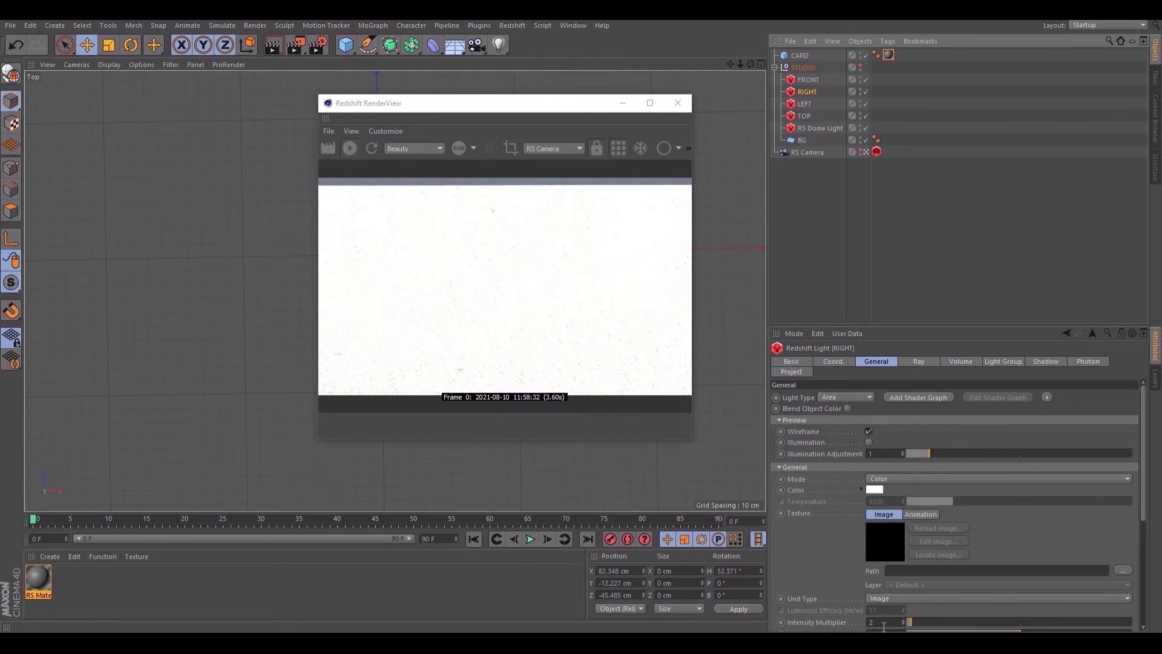
pyautogui.click(817, 103)
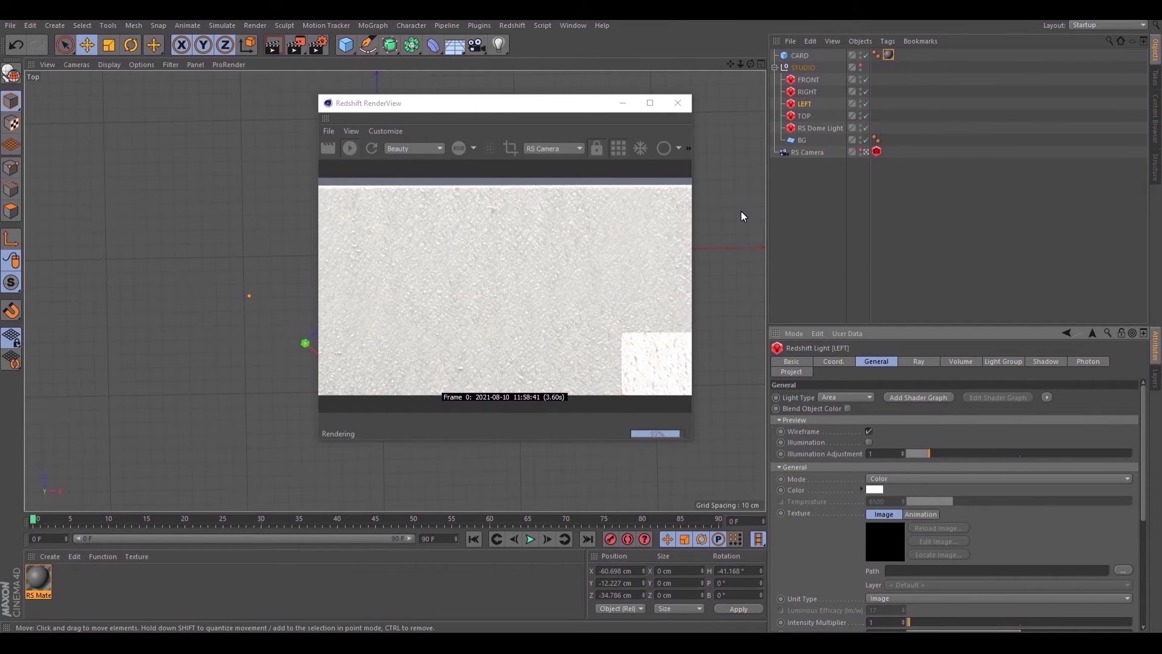
pyautogui.middleClick(163, 199)
pyautogui.middleClick(164, 200)
pyautogui.moveTo(484, 103); pyautogui.dragTo(917, 141)
pyautogui.scroll(-5, 586, 215)
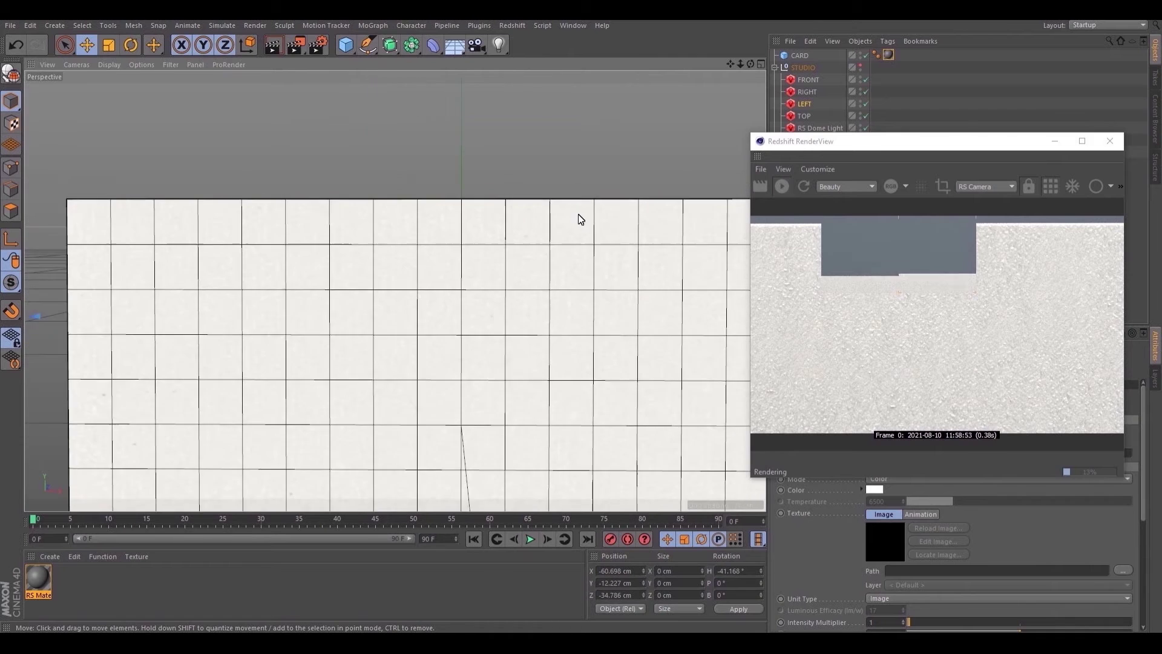
pyautogui.moveTo(958, 143); pyautogui.dragTo(548, 129)
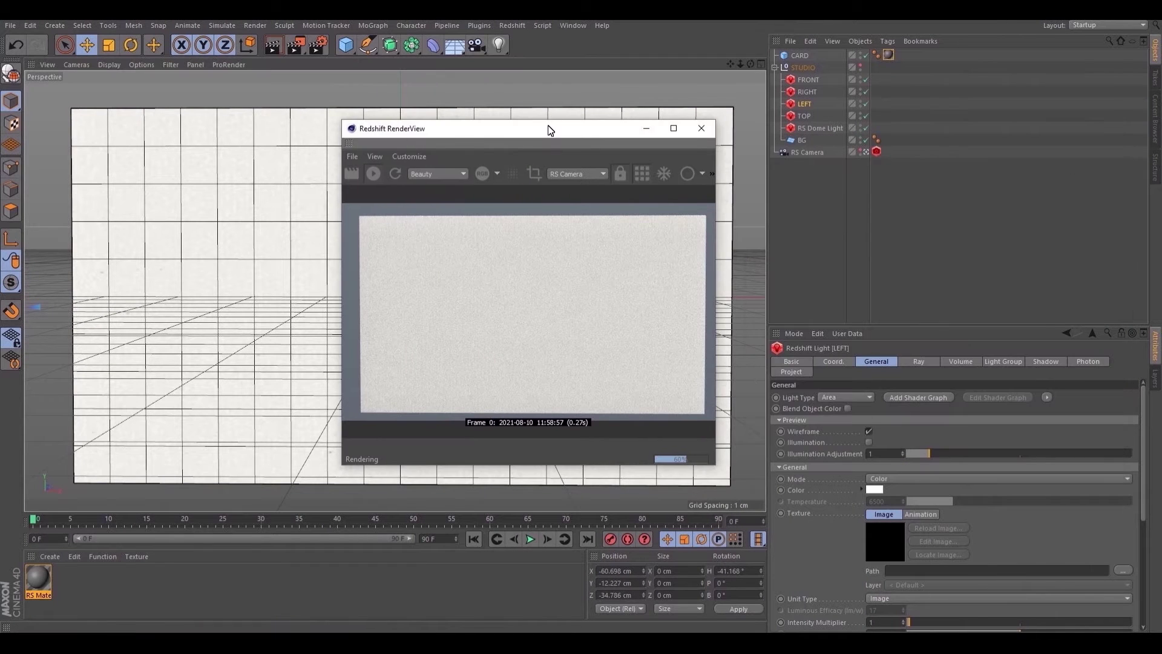
pyautogui.doubleClick(38, 578)
# Arrange the Shader Graph and RenderView windows side by side, with the graph in front
pyautogui.moveTo(657, 57); pyautogui.dragTo(373, 79)
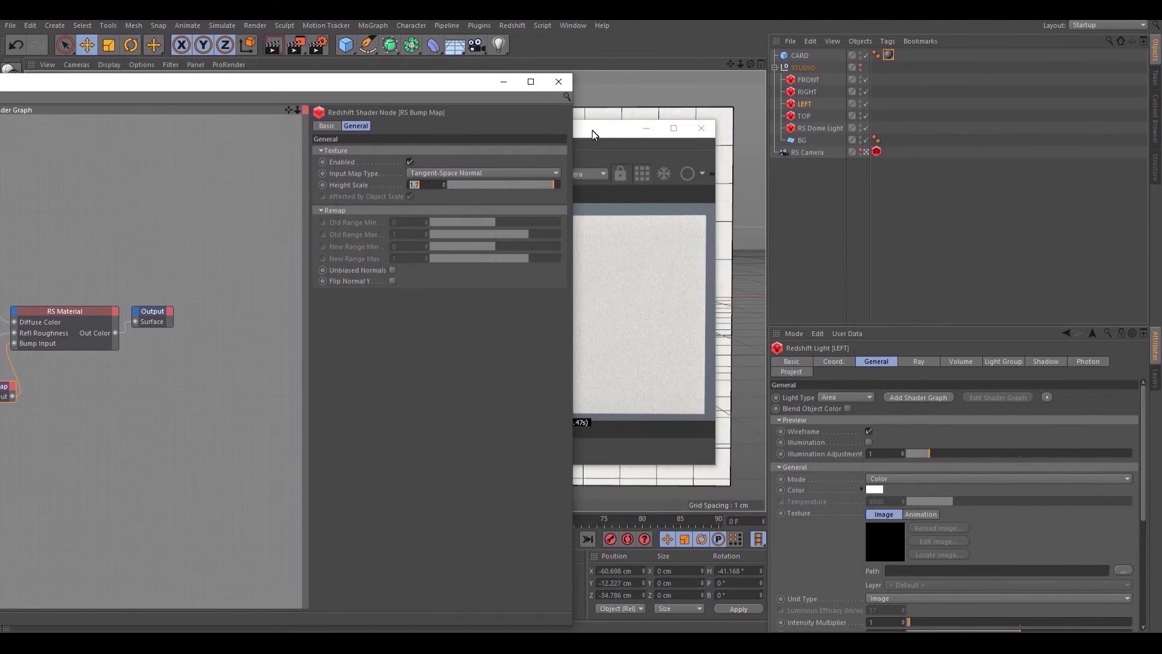
pyautogui.moveTo(592, 130); pyautogui.dragTo(959, 151)
pyautogui.moveTo(395, 85); pyautogui.dragTo(725, 54)
pyautogui.moveTo(932, 154); pyautogui.dragTo(1051, 253)
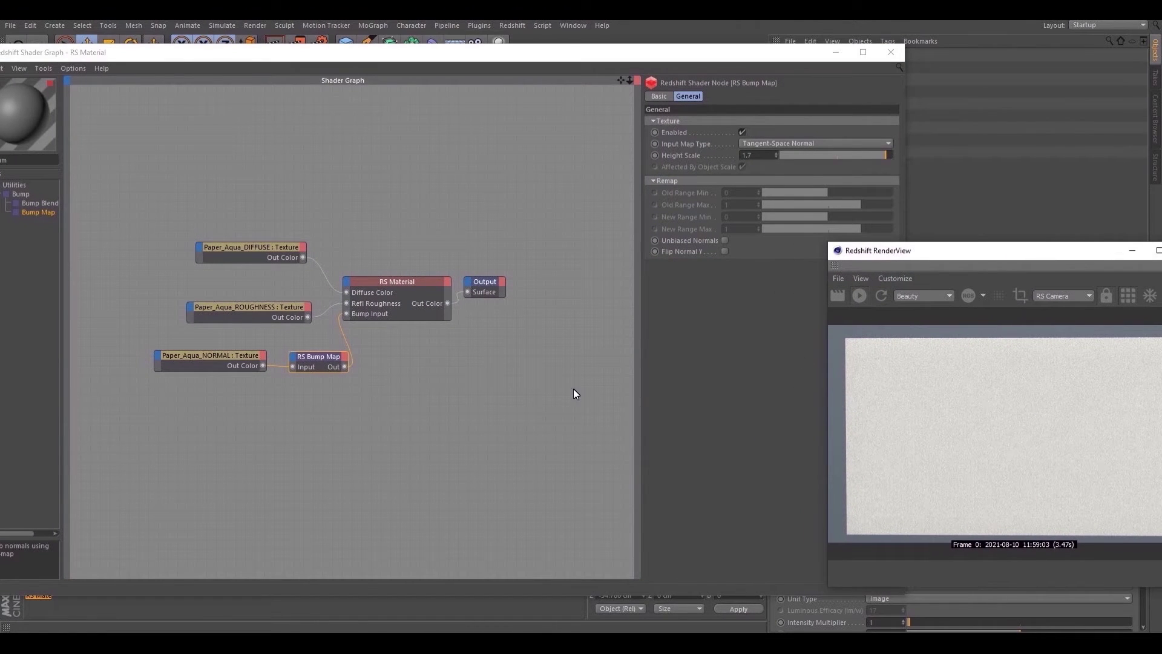
pyautogui.click(291, 473)
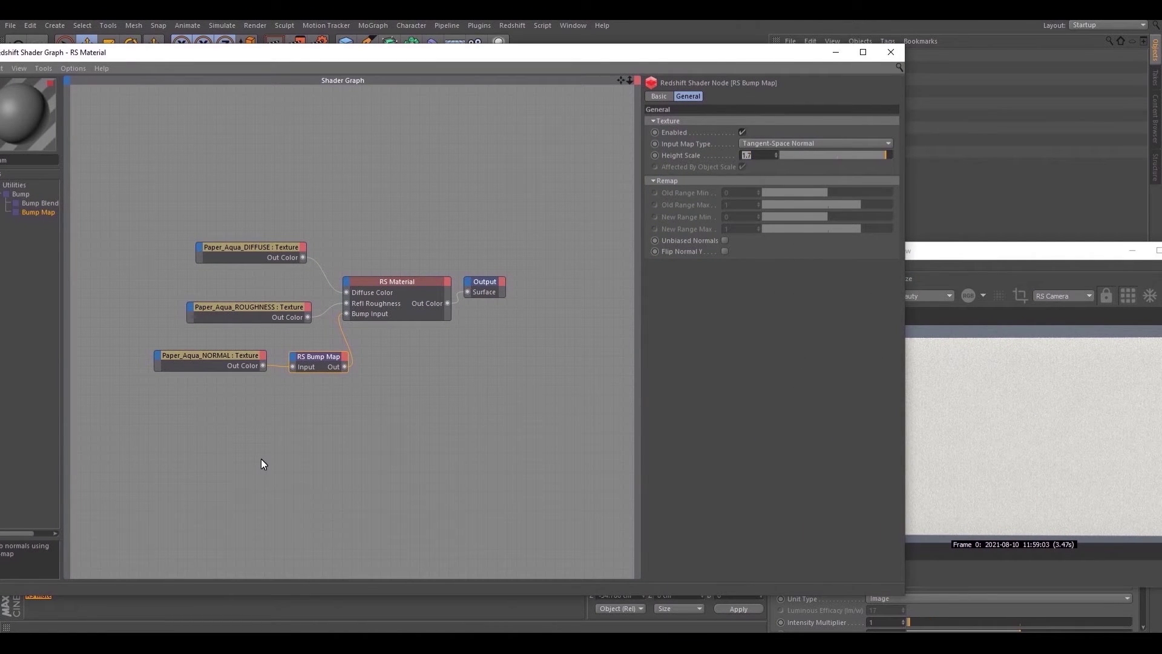
# Paste the Business_Card NORMAL and INVERT texture nodes and pull them apart in the graph
pyautogui.hotkey('ctrl', 'v')
pyautogui.click(326, 446)
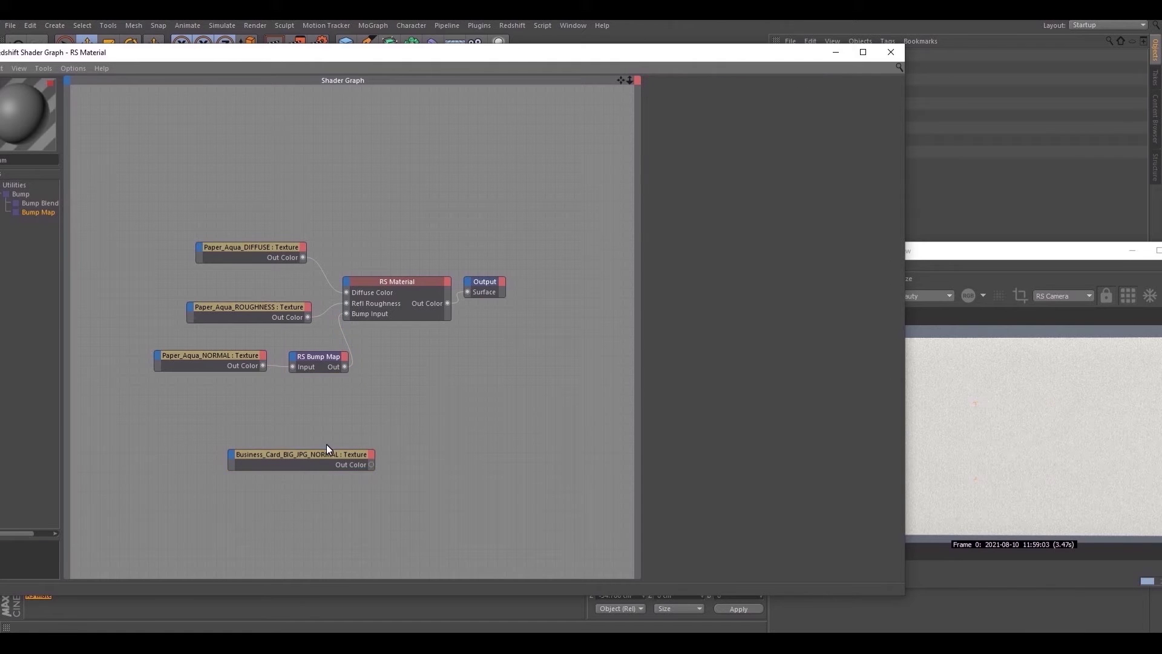
pyautogui.moveTo(326, 449); pyautogui.dragTo(296, 462)
pyautogui.click(296, 419)
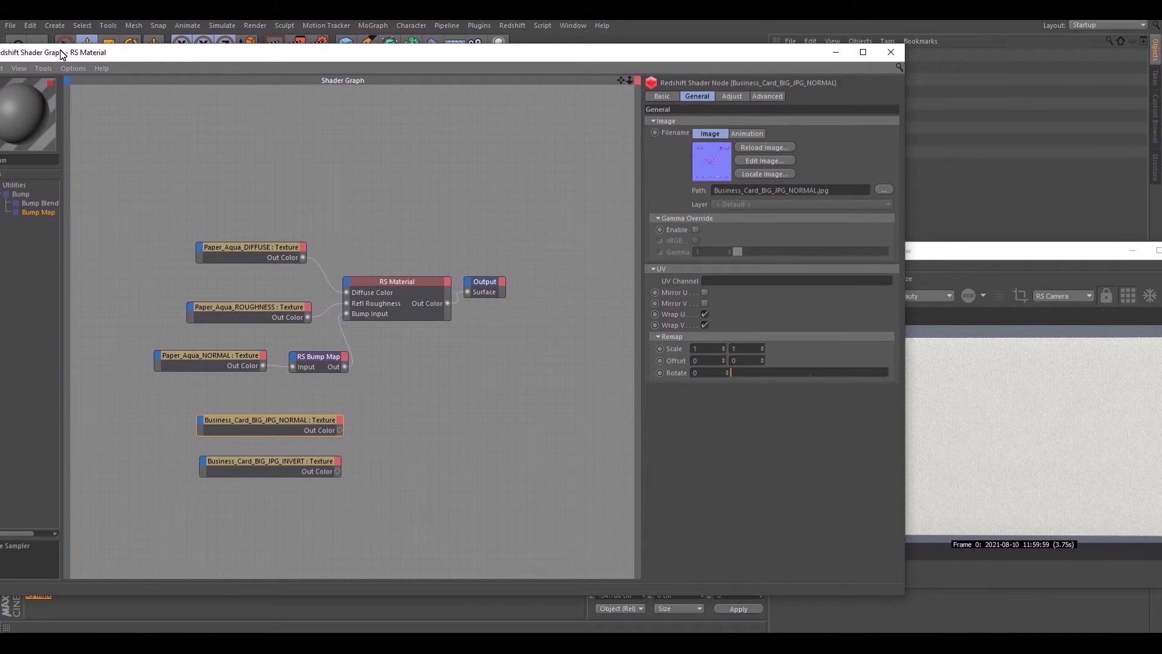
pyautogui.moveTo(61, 54); pyautogui.dragTo(78, 55)
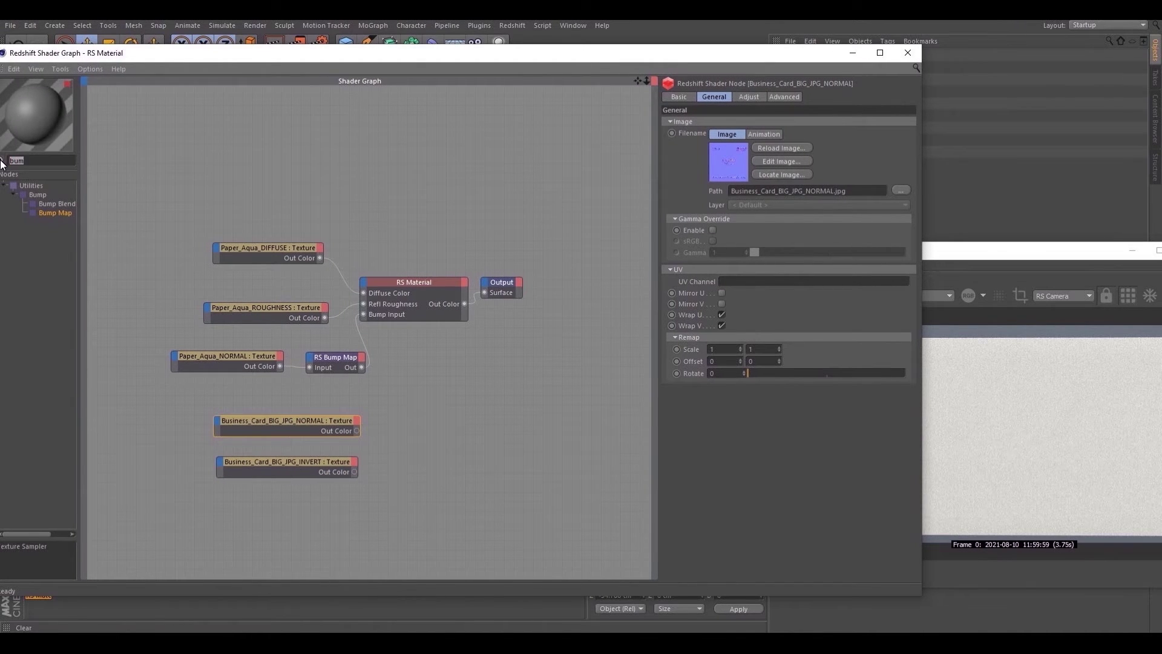
# Add an RS Material Blender node and a second RS Material node to the graph
pyautogui.write('blend')
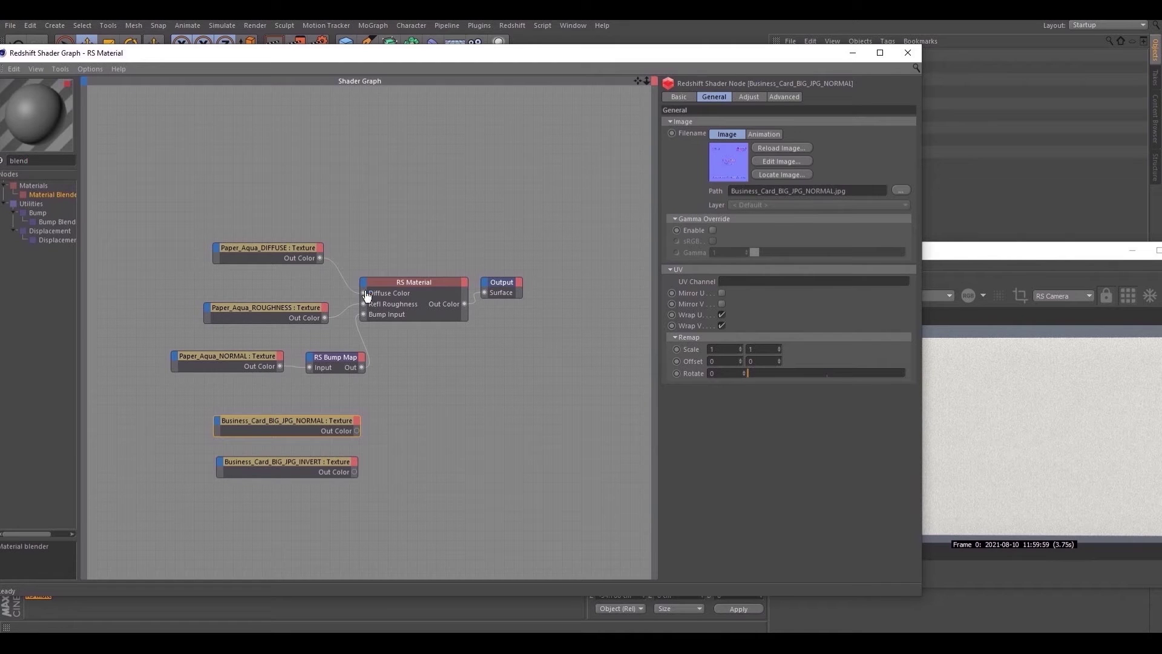
pyautogui.moveTo(446, 414); pyautogui.dragTo(466, 423)
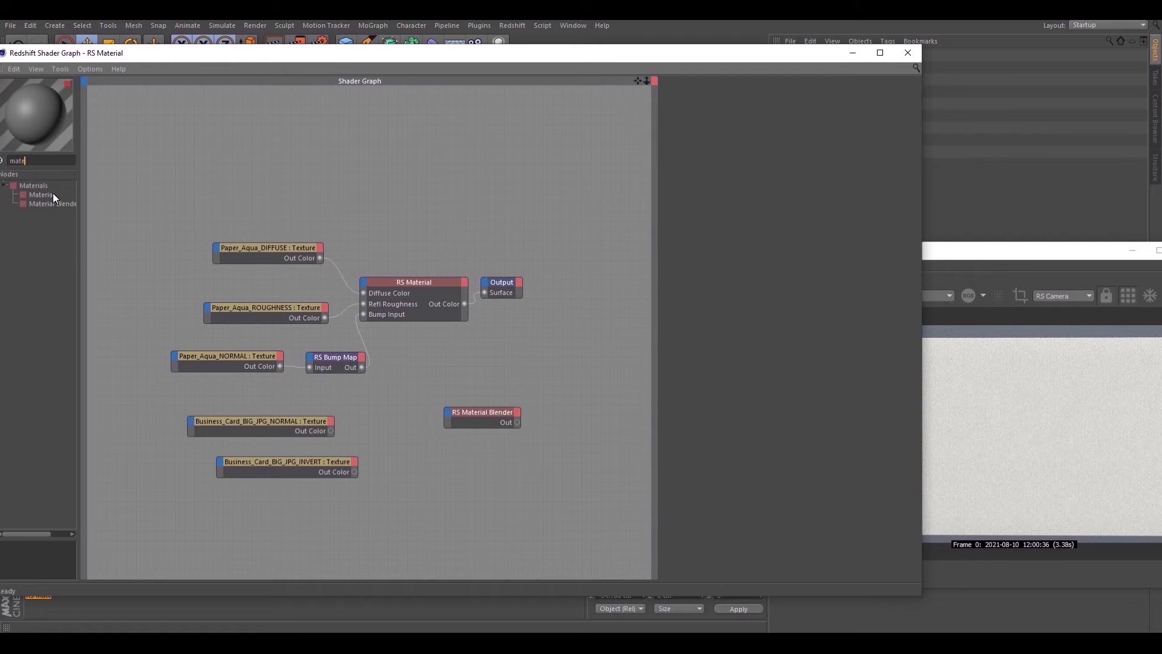
pyautogui.moveTo(53, 194); pyautogui.dragTo(381, 425)
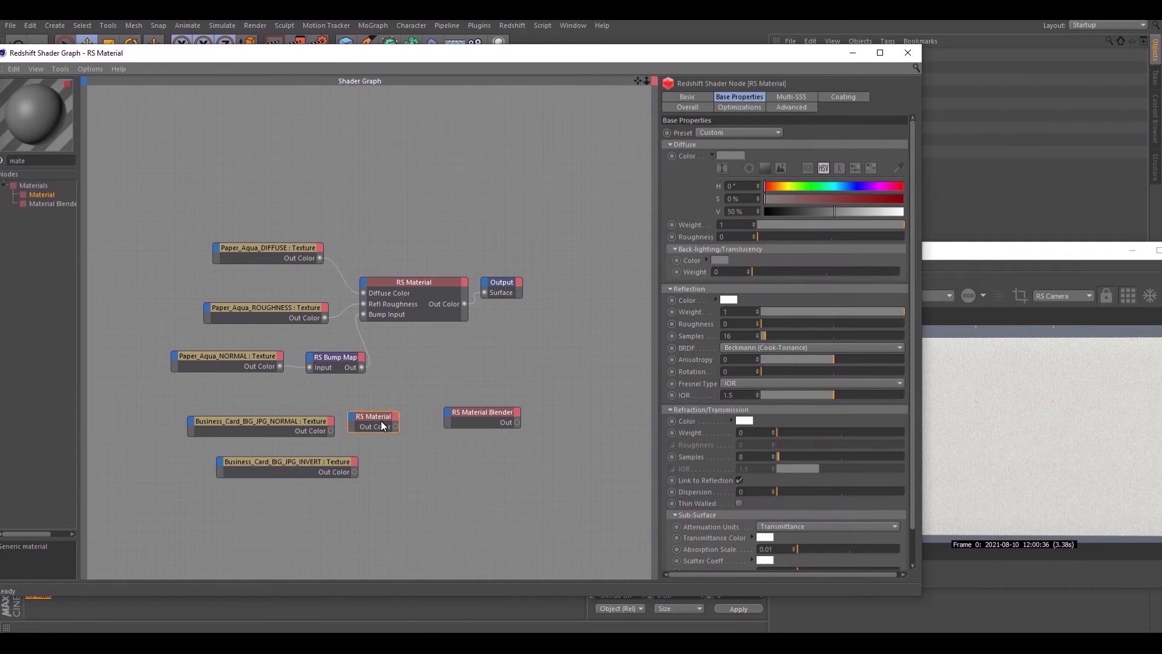
pyautogui.moveTo(297, 423); pyautogui.dragTo(286, 418)
# Wire the paper material into the blender's base and the new material into Layer Color 1, with 0% diffuse V
pyautogui.moveTo(464, 304); pyautogui.dragTo(604, 404)
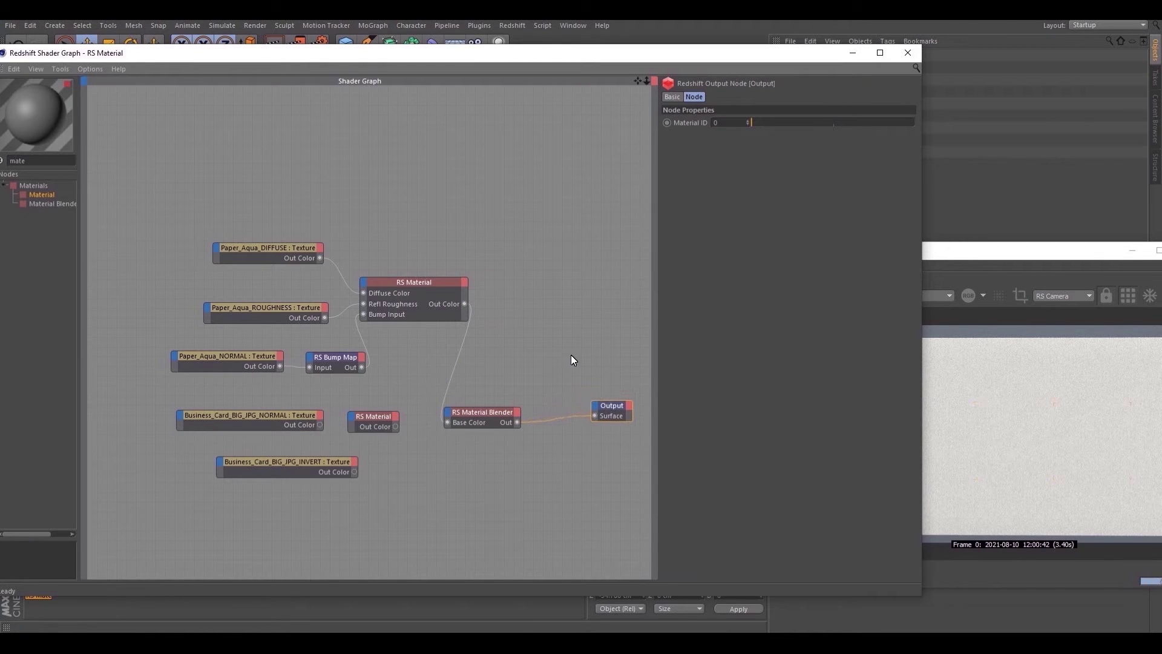
pyautogui.click(366, 419)
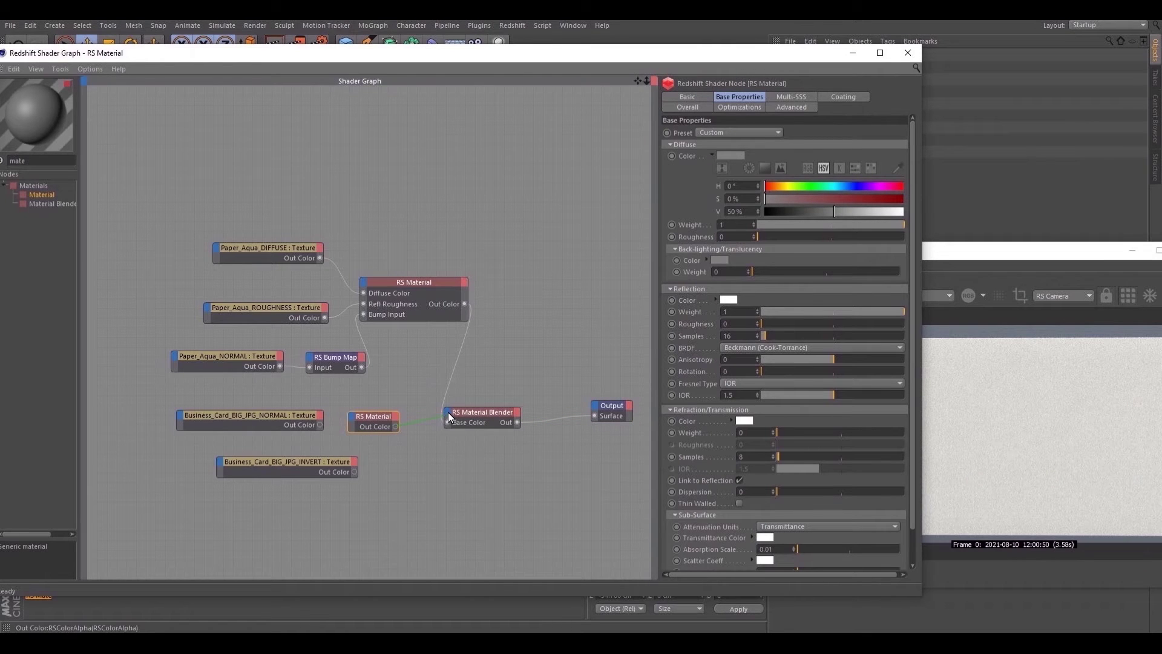
pyautogui.moveTo(448, 412); pyautogui.dragTo(447, 412)
pyautogui.moveTo(471, 431)
pyautogui.click(548, 430)
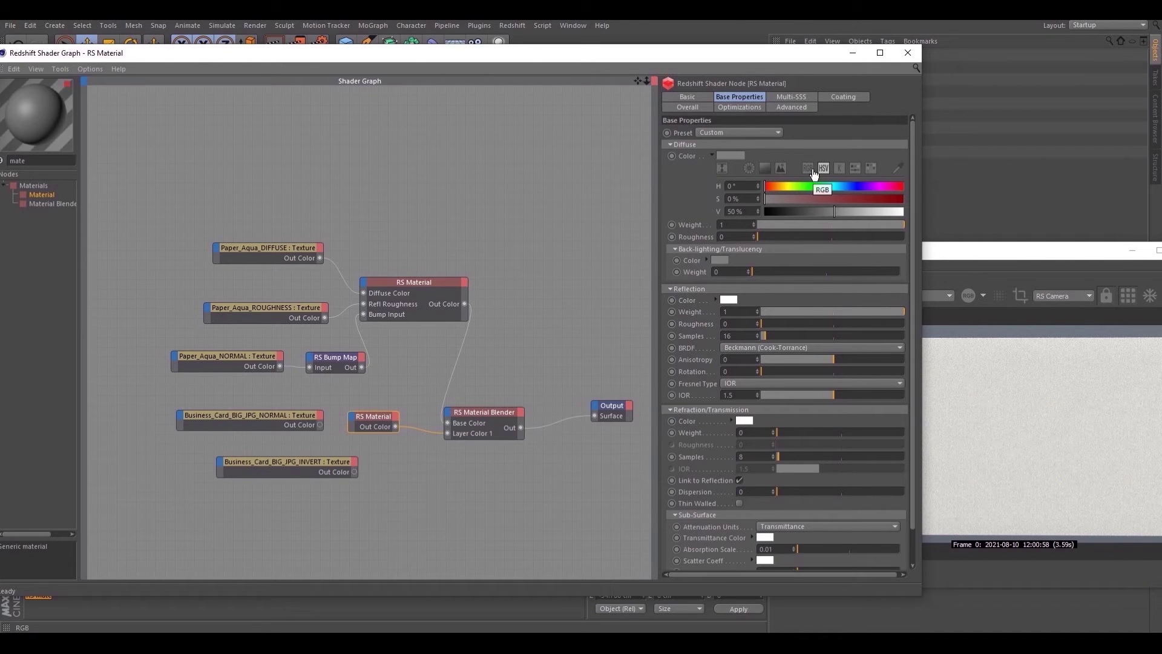
pyautogui.moveTo(796, 212); pyautogui.dragTo(750, 212)
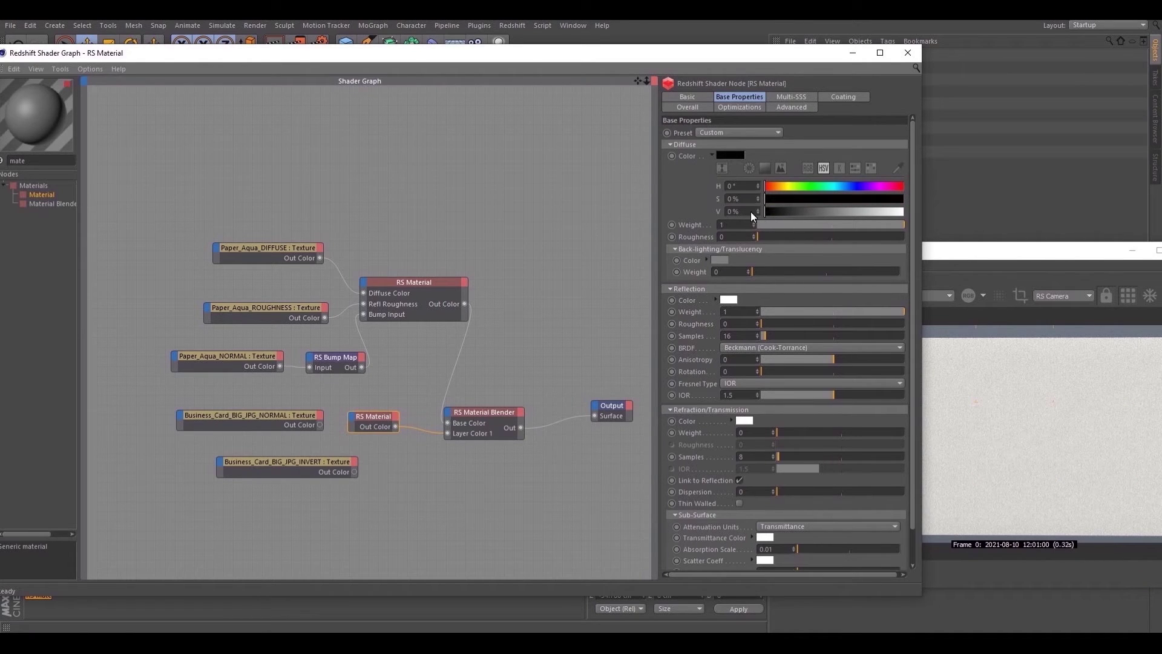
# Connect the NORMAL card texture to the black material's Bump Input
pyautogui.click(286, 417)
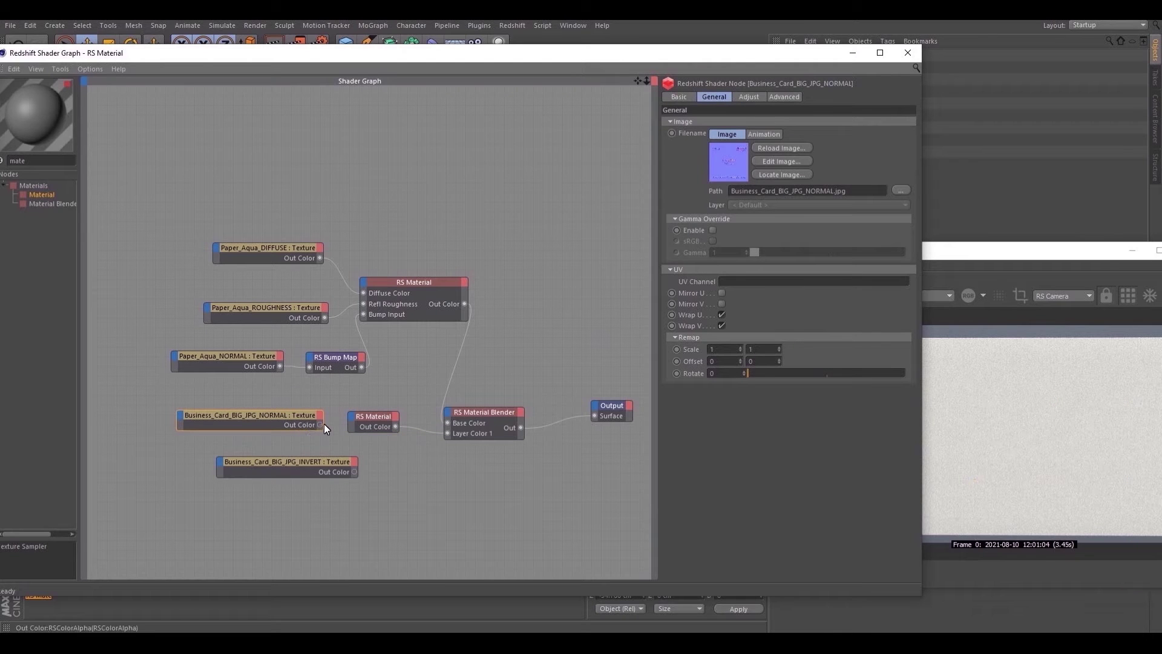
pyautogui.moveTo(353, 421); pyautogui.dragTo(351, 415)
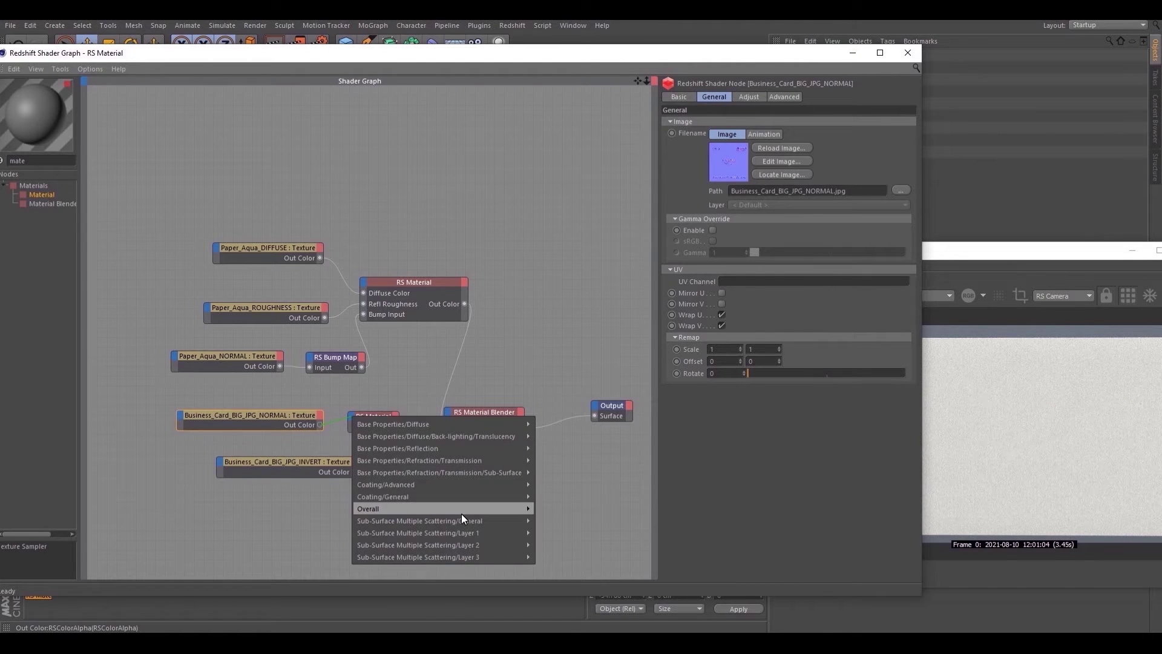
pyautogui.moveTo(503, 513)
pyautogui.click(565, 545)
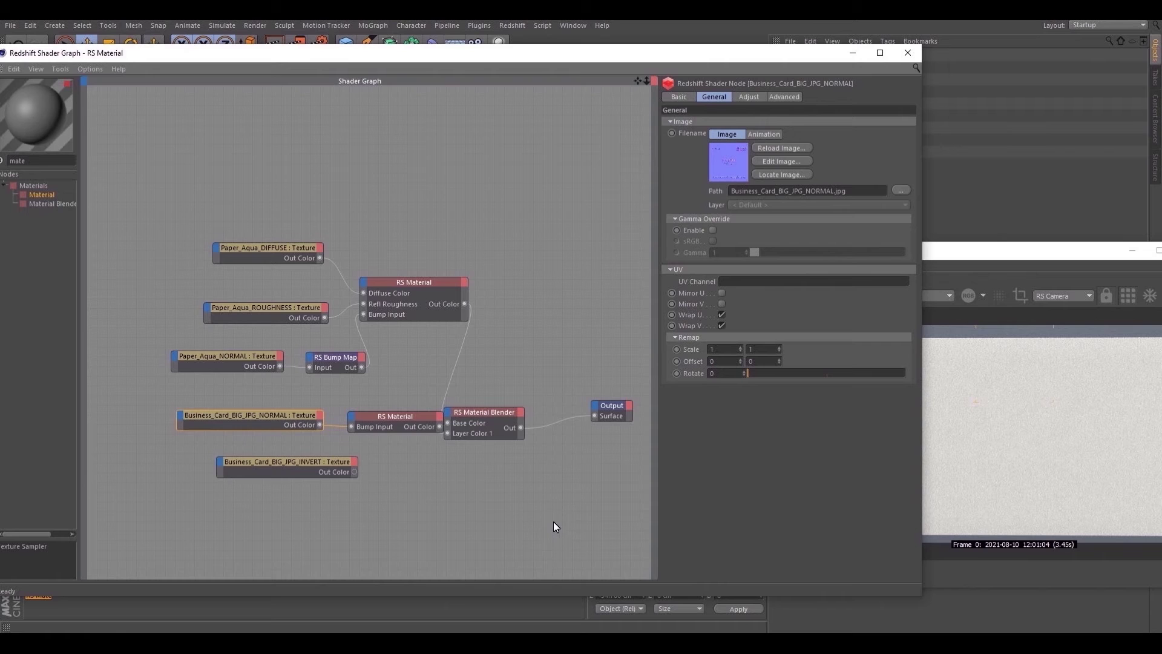
# Plug the INVERT texture into the Material Blender's Blend Color 1 and check the render
pyautogui.moveTo(259, 419); pyautogui.dragTo(213, 415)
pyautogui.moveTo(390, 419); pyautogui.dragTo(350, 419)
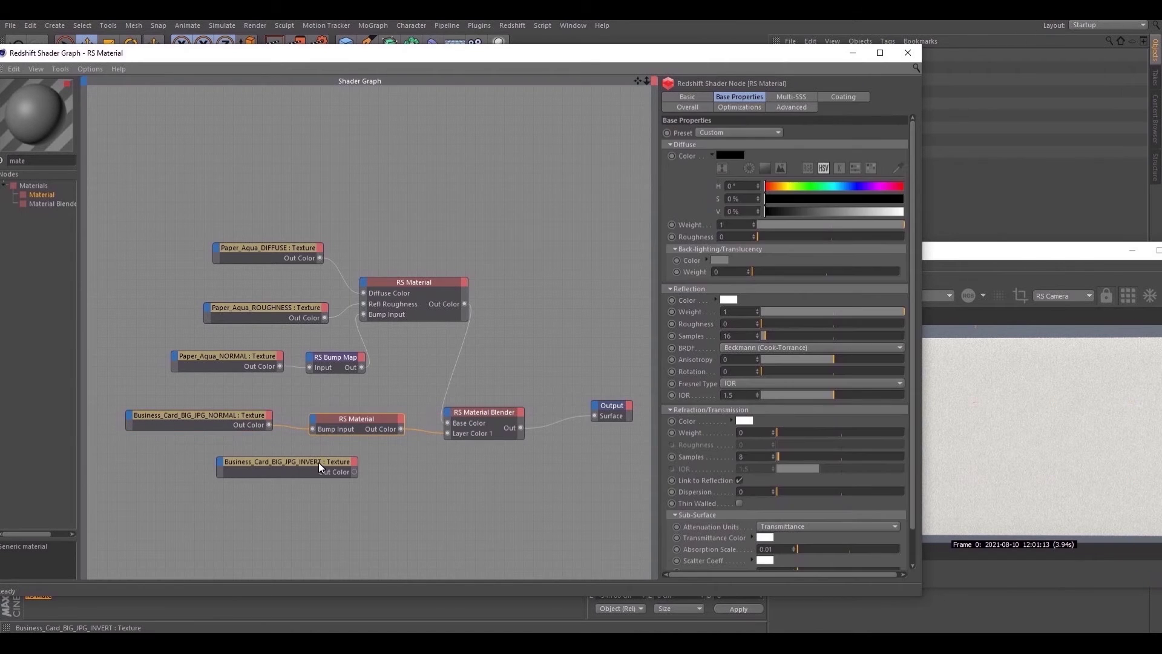
pyautogui.moveTo(318, 463); pyautogui.dragTo(464, 433)
pyautogui.moveTo(536, 439); pyautogui.dragTo(536, 441)
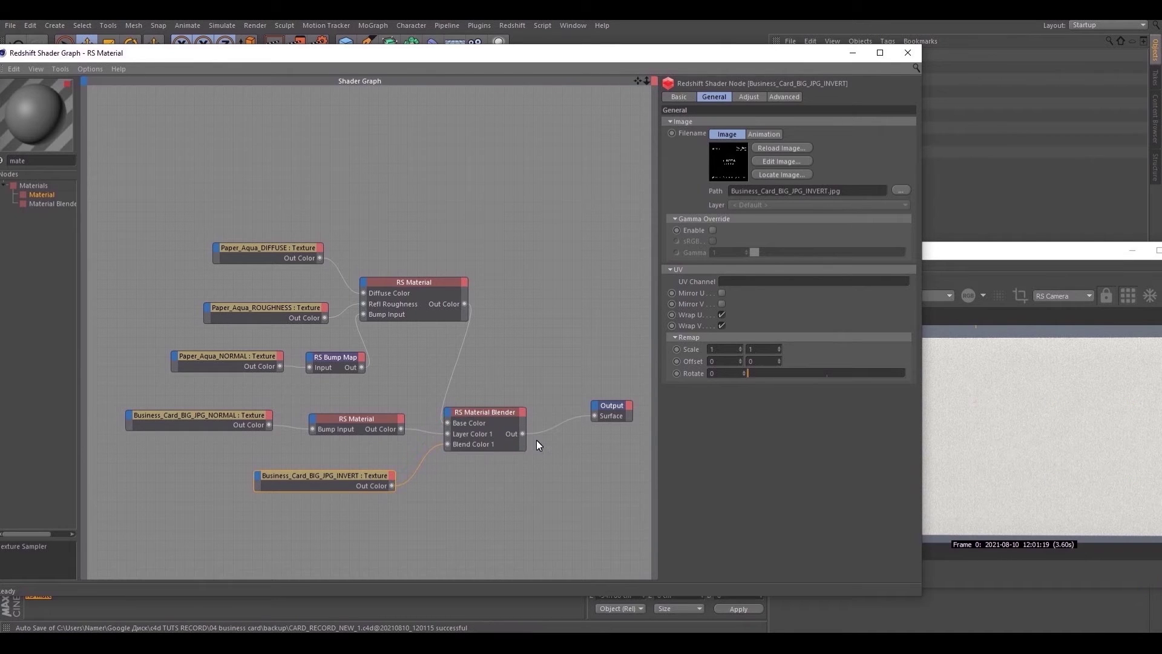
pyautogui.moveTo(956, 259); pyautogui.dragTo(888, 250)
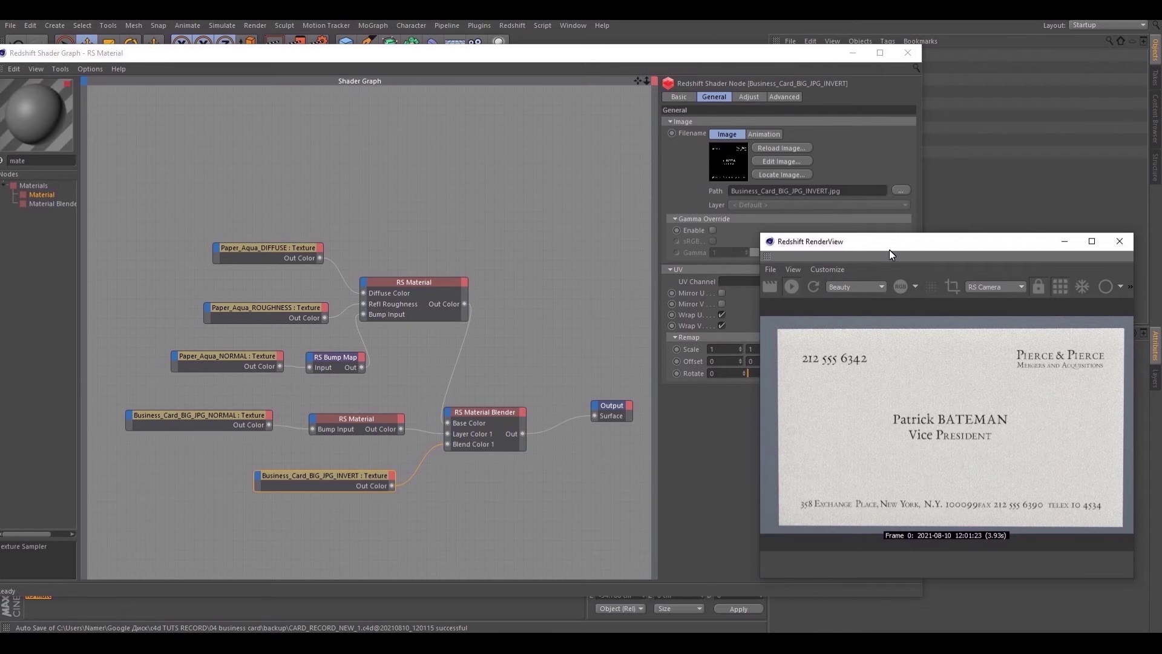
pyautogui.click(853, 52)
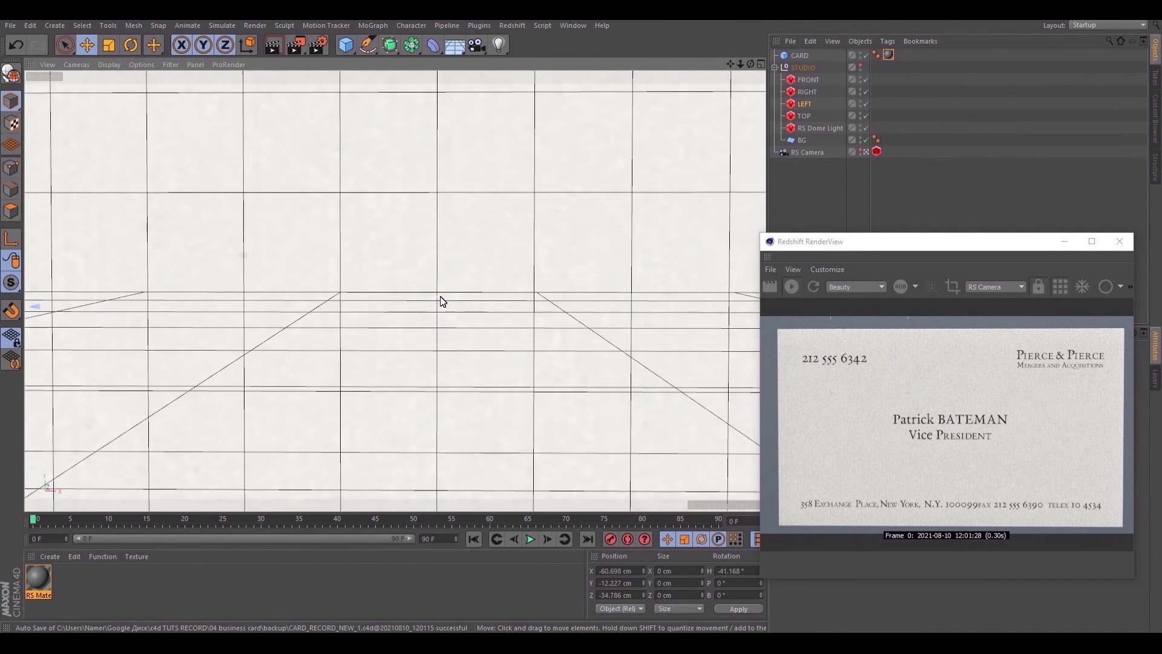
# Zoom close onto the BATEMAN lettering, then restore the RS Material Shader Graph window
pyautogui.scroll(5, 441, 306)
pyautogui.scroll(3, 462, 274)
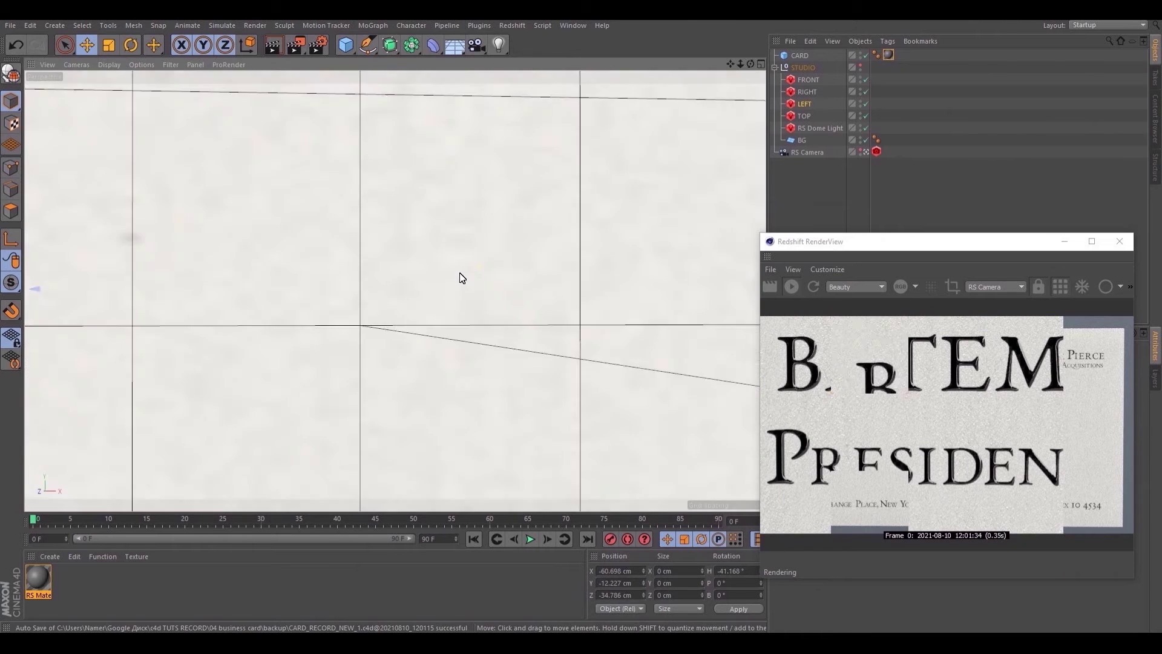
pyautogui.scroll(5, 462, 278)
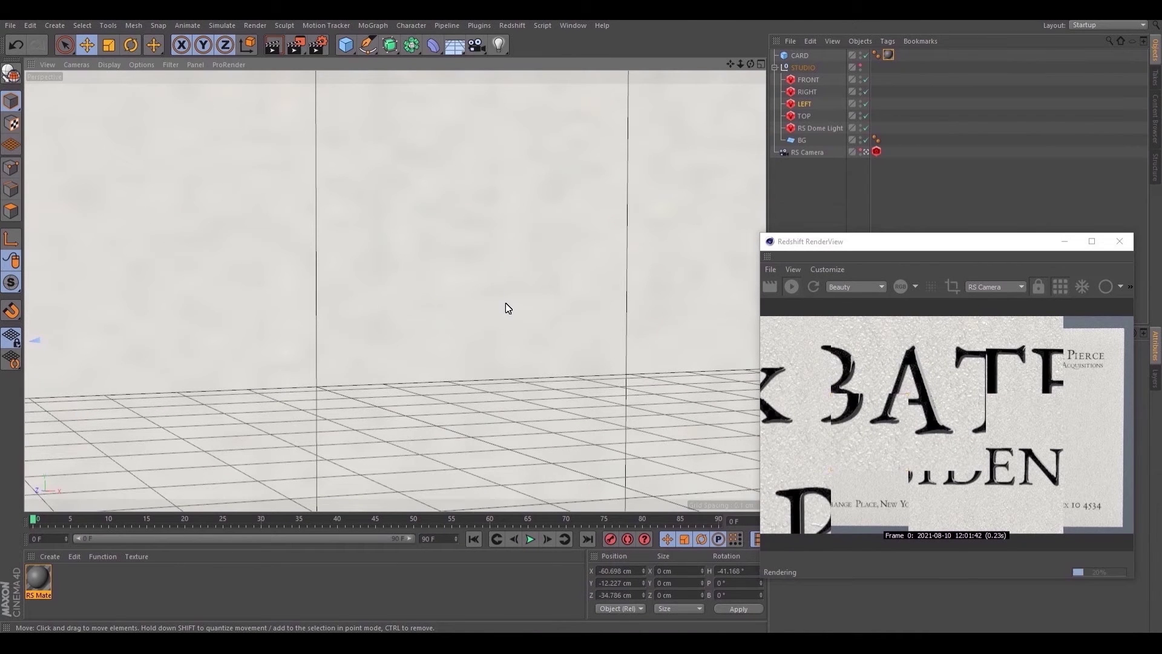
pyautogui.moveTo(624, 643)
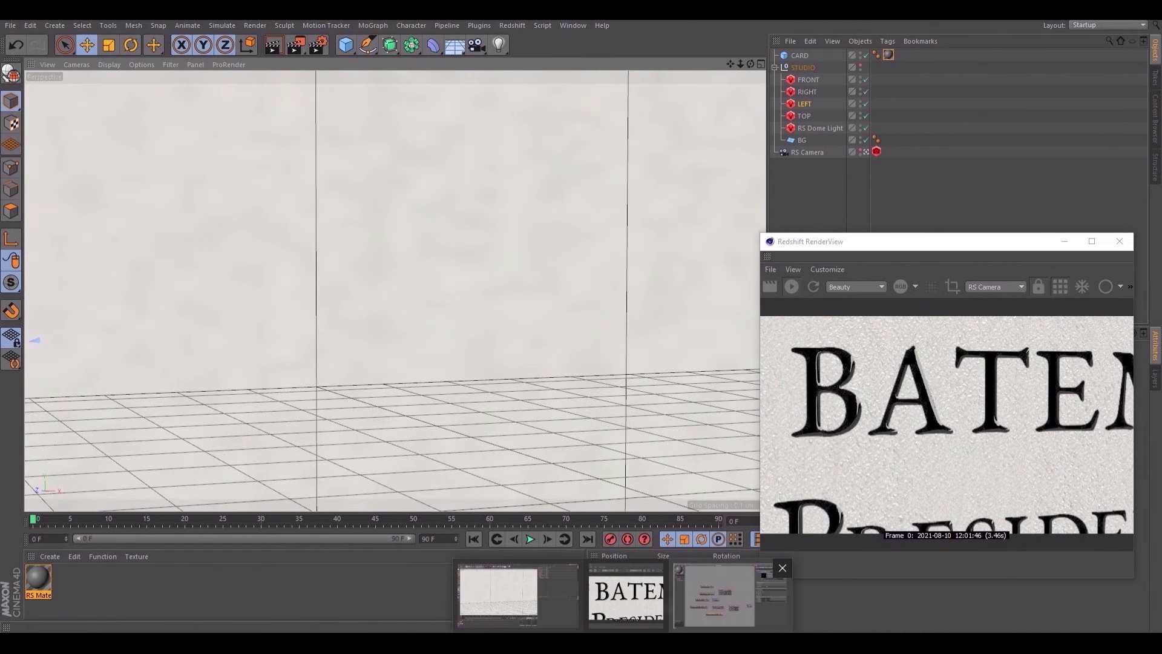
pyautogui.click(714, 596)
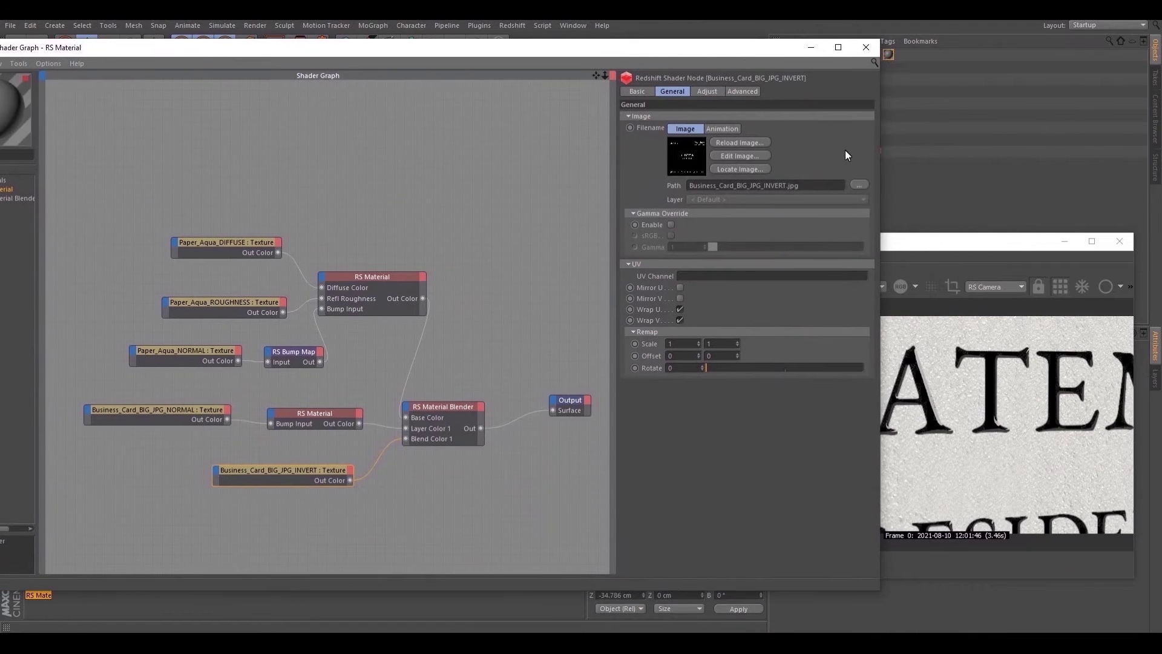
# Reroute the NORMAL texture's Out Color into the lettering material's Bump Input
pyautogui.moveTo(937, 242); pyautogui.dragTo(954, 244)
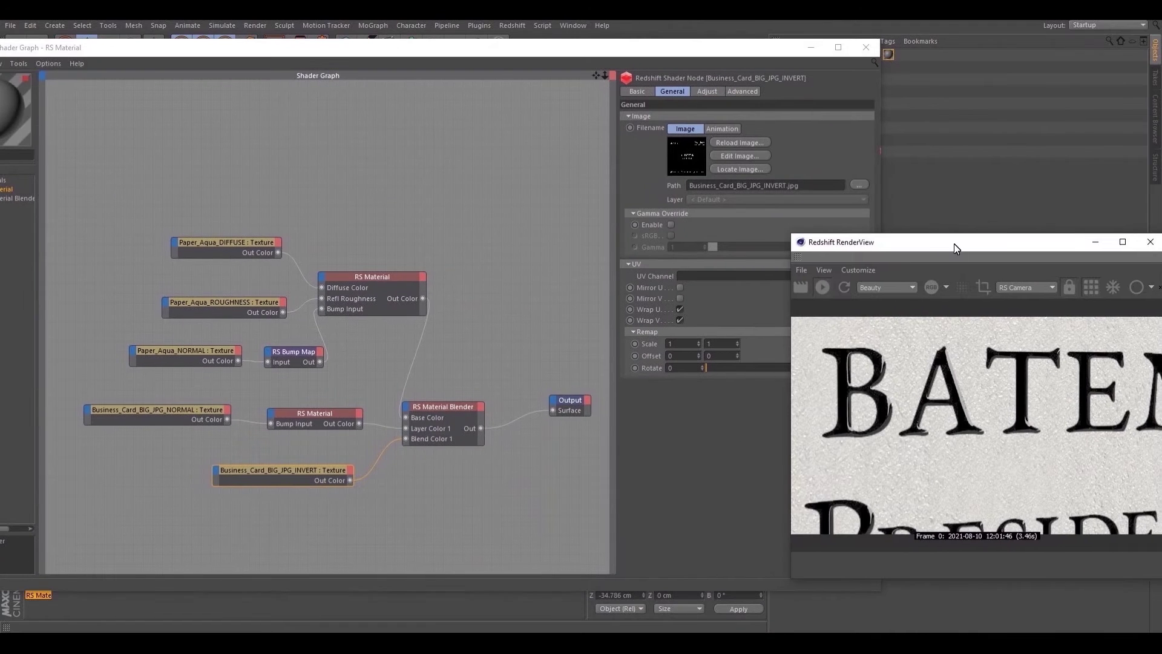
pyautogui.click(245, 420)
pyautogui.hotkey('ctrl', 'z')
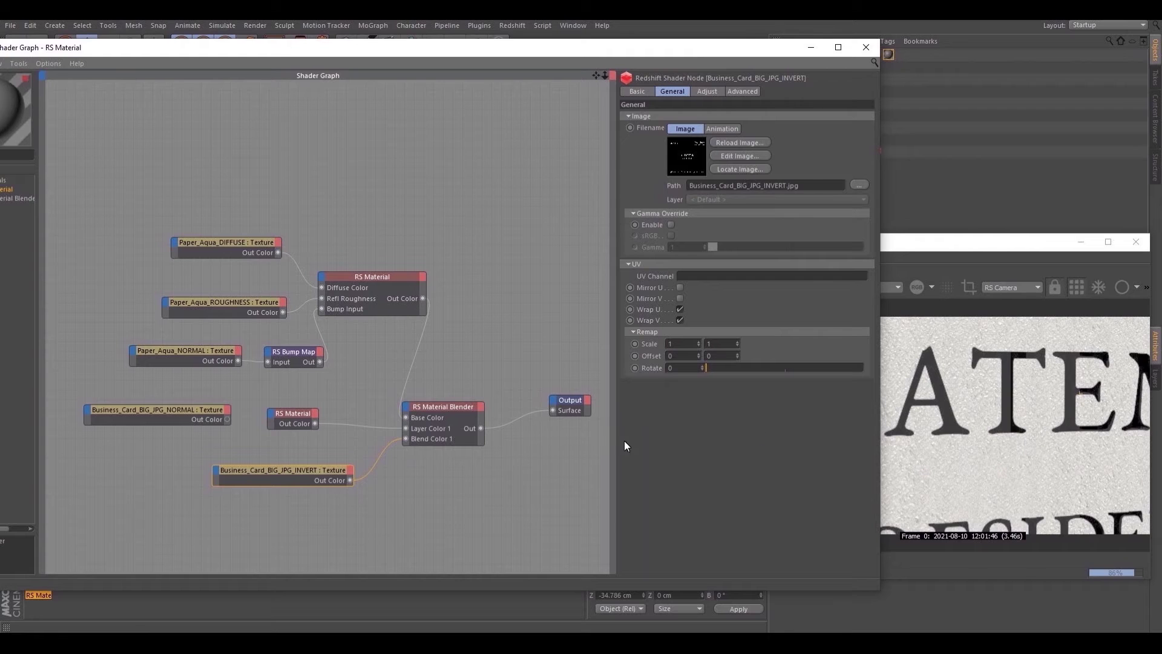
pyautogui.moveTo(259, 418); pyautogui.dragTo(426, 503)
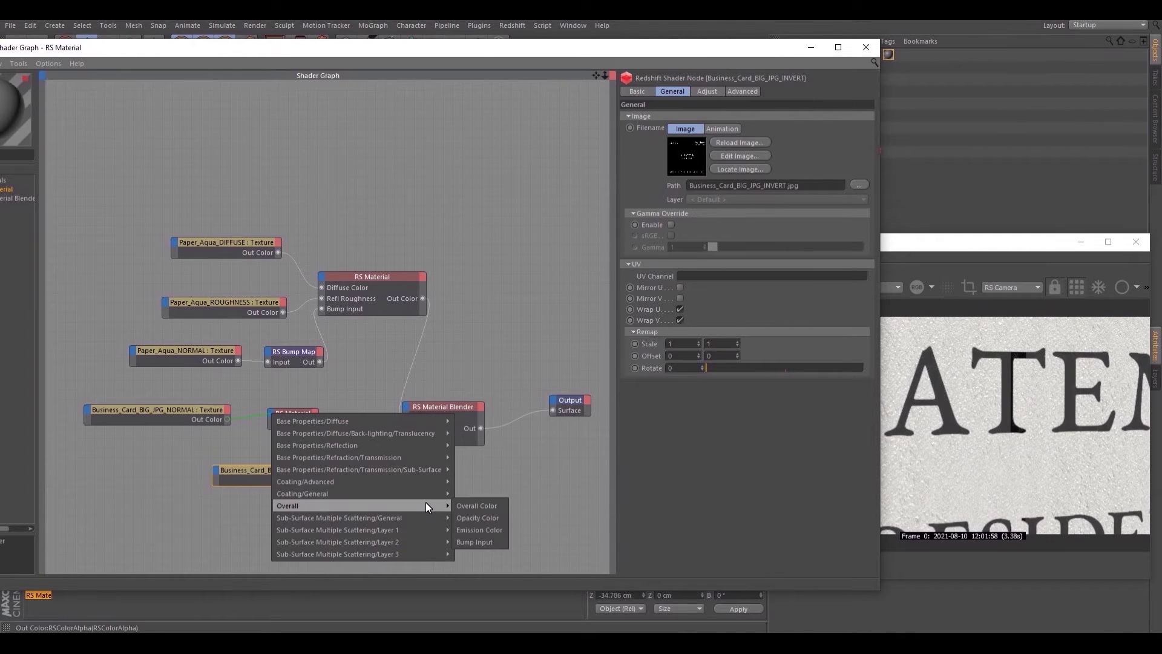
pyautogui.moveTo(491, 536); pyautogui.dragTo(490, 538)
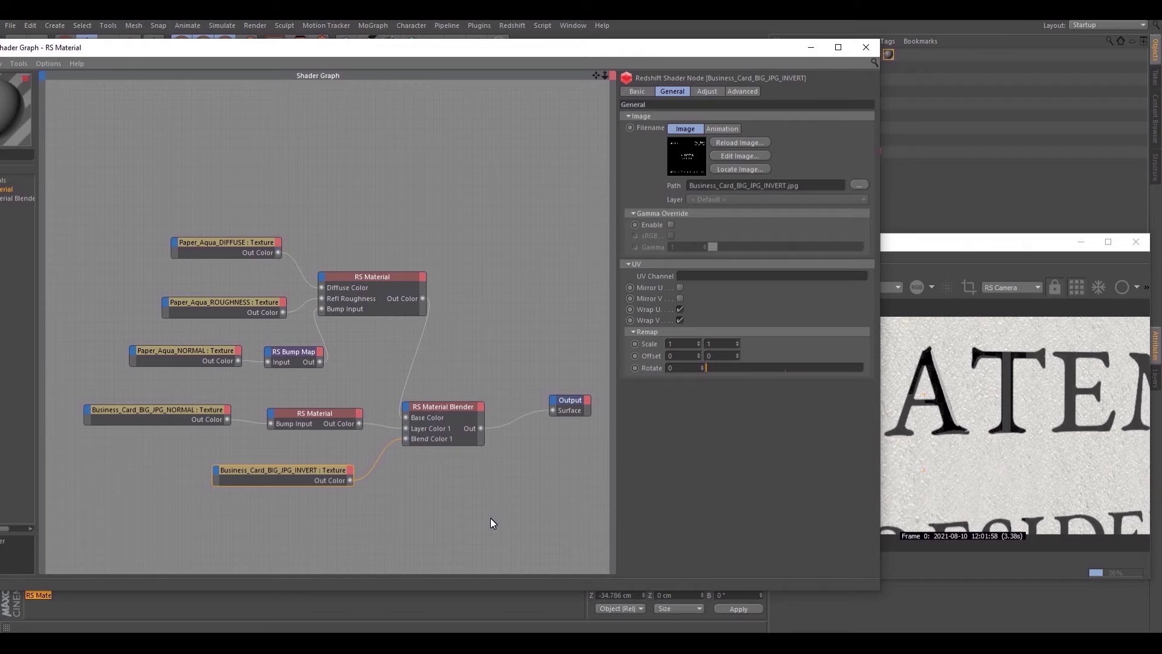
# Tint the lettering diffuse orange and apply the Gold material preset
pyautogui.click(310, 412)
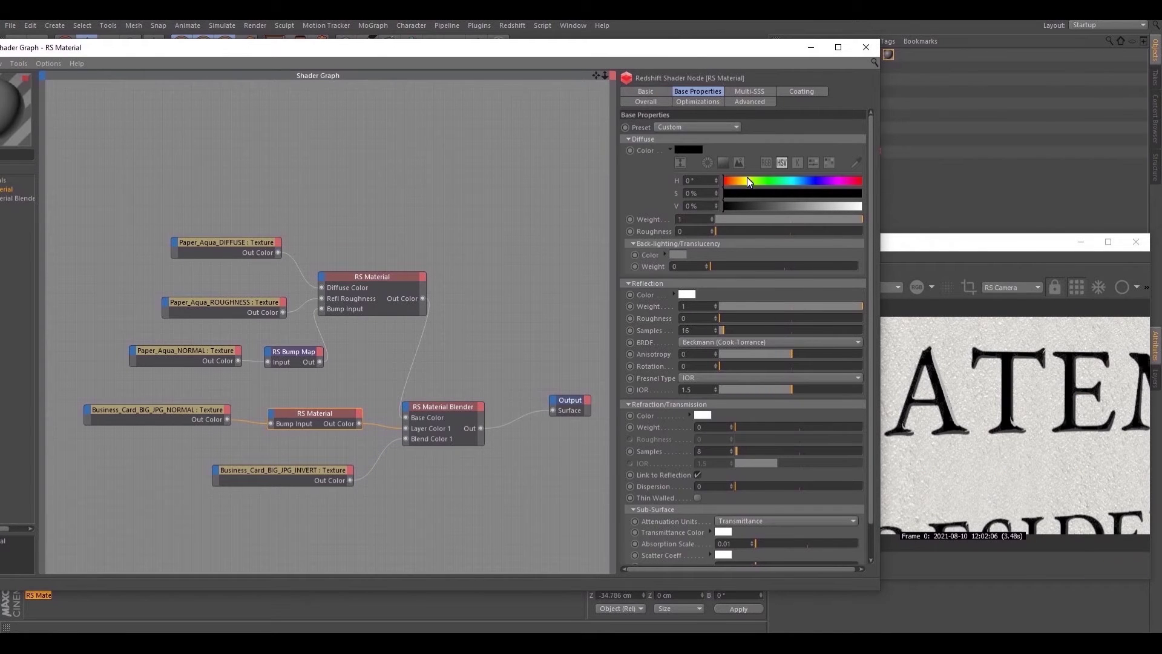
pyautogui.moveTo(755, 192); pyautogui.dragTo(870, 196)
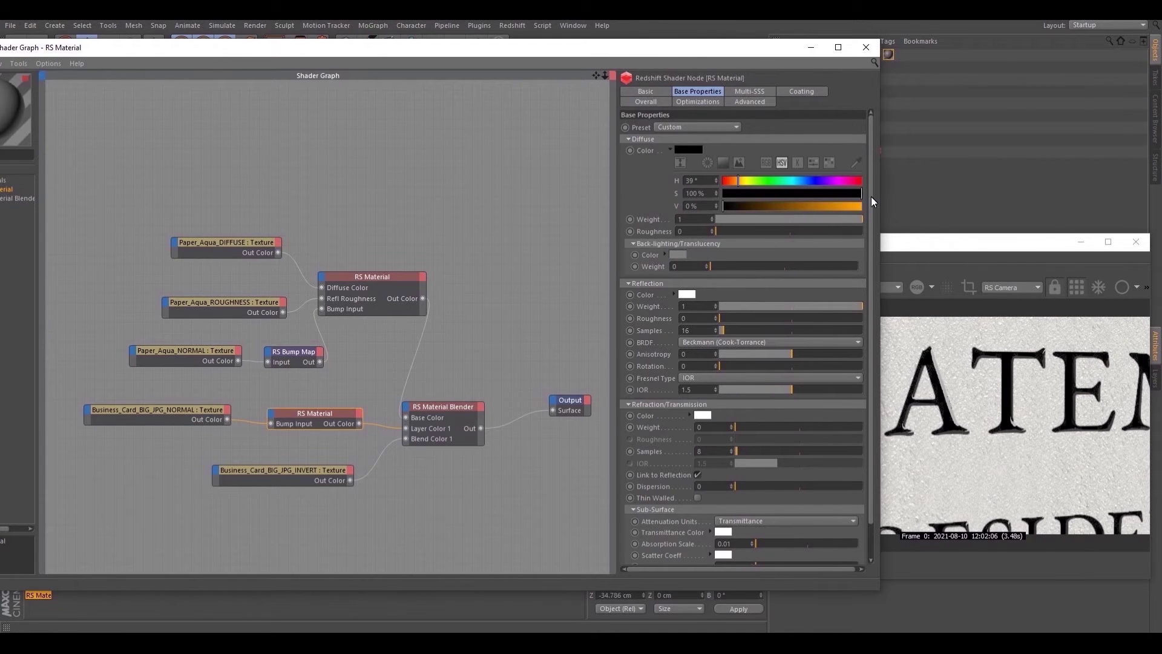
pyautogui.click(853, 205)
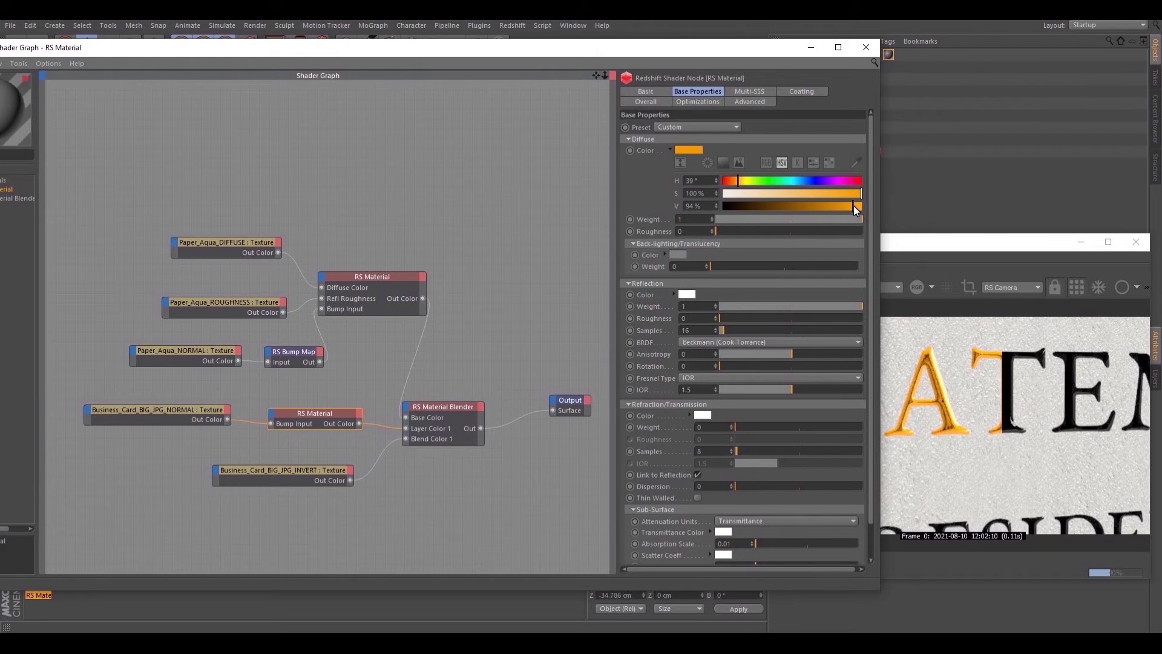
pyautogui.click(721, 126)
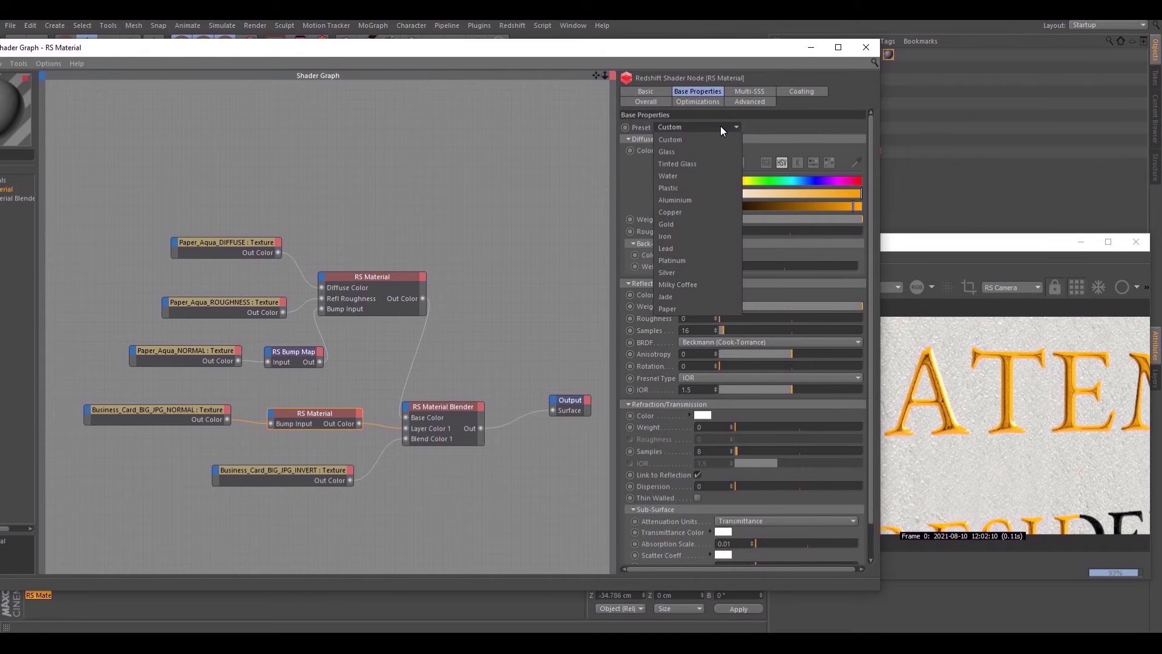
pyautogui.click(683, 224)
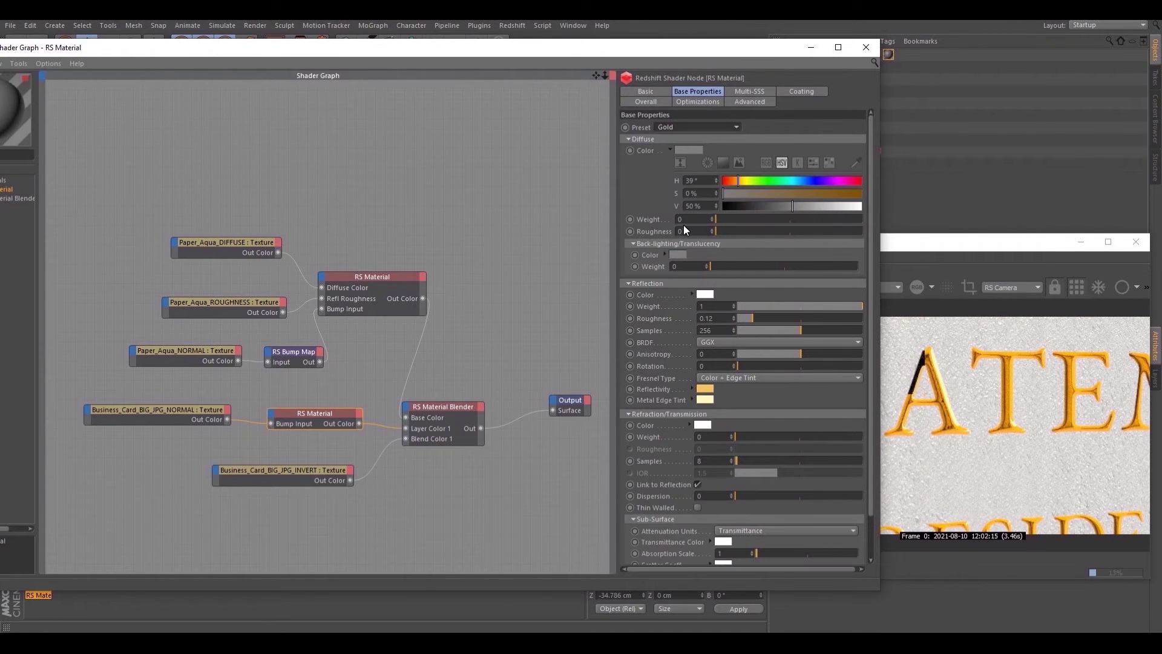
# Hide the shader graph and orbit the viewport to inspect the gold lettering render
pyautogui.click(812, 52)
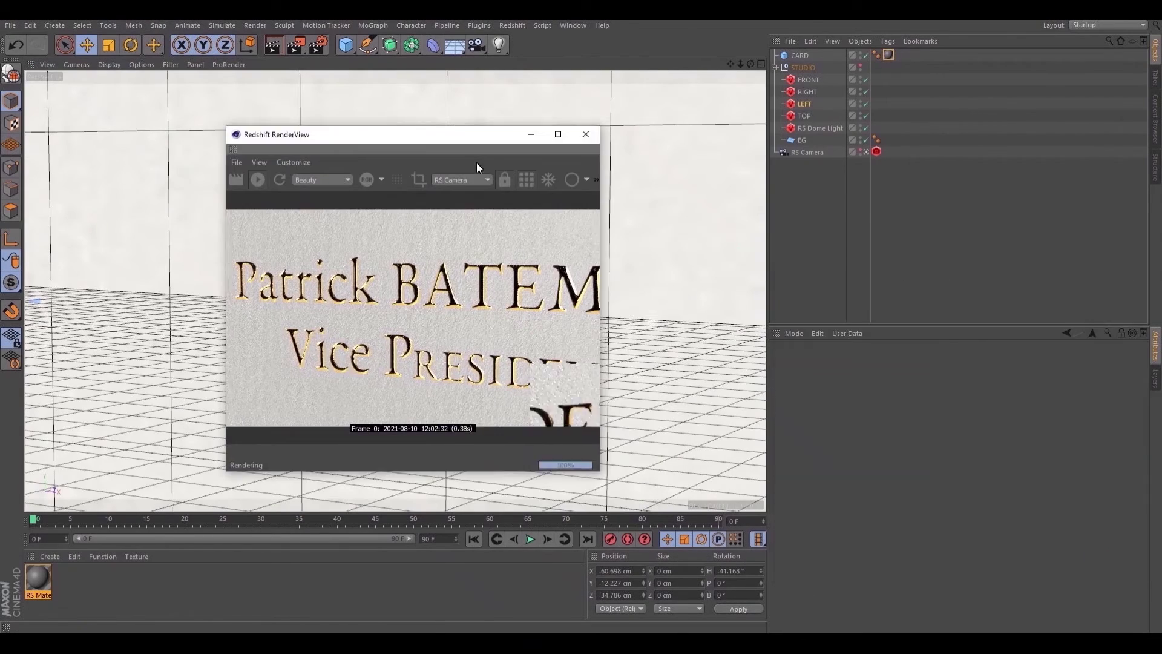
pyautogui.moveTo(482, 135); pyautogui.dragTo(1023, 228)
pyautogui.keyDown('alt'); pyautogui.moveTo(452, 265); pyautogui.dragTo(459, 266); pyautogui.keyUp('alt')
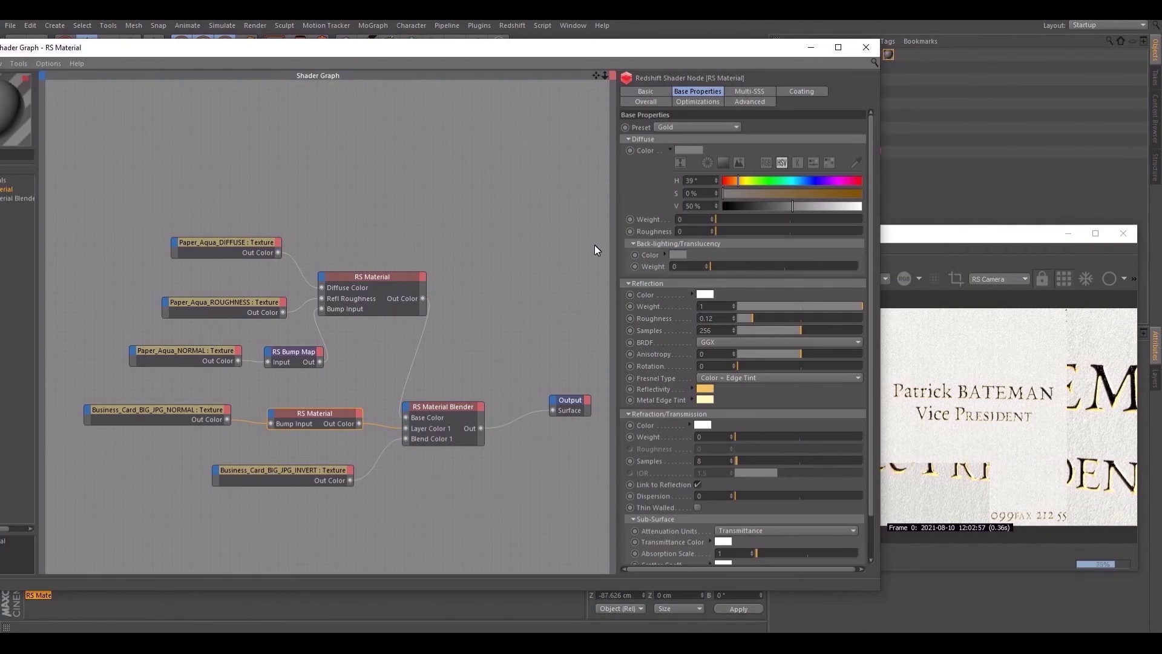
pyautogui.click(686, 126)
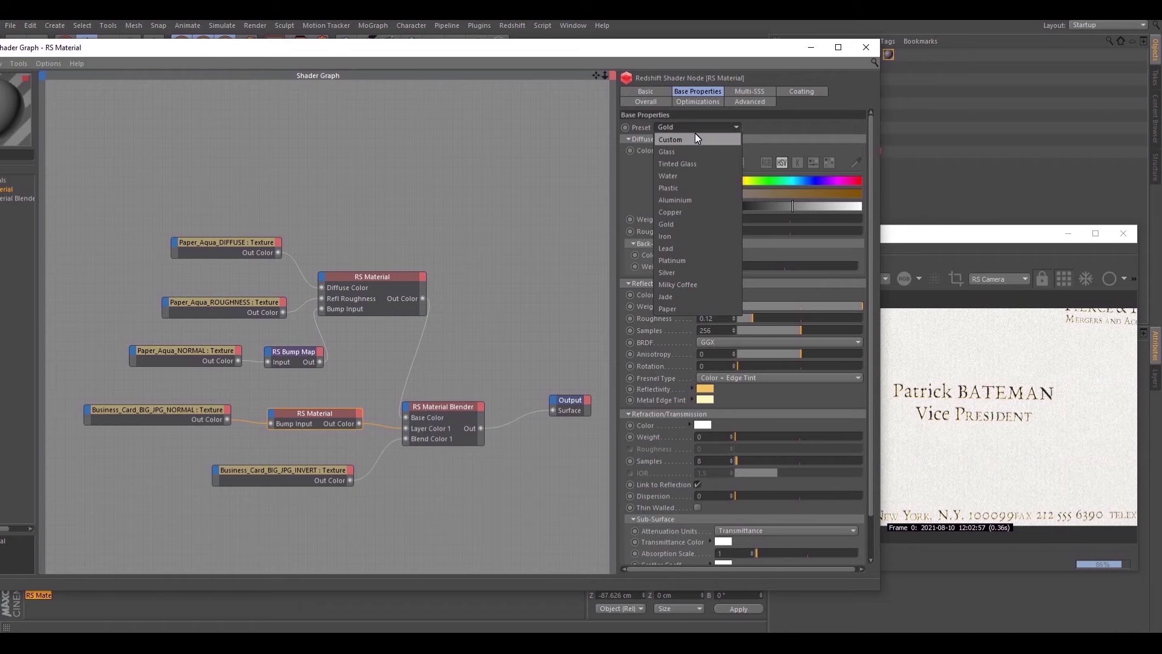
# Switch the lettering material to the Plastic preset with a black diffuse colour
pyautogui.click(693, 139)
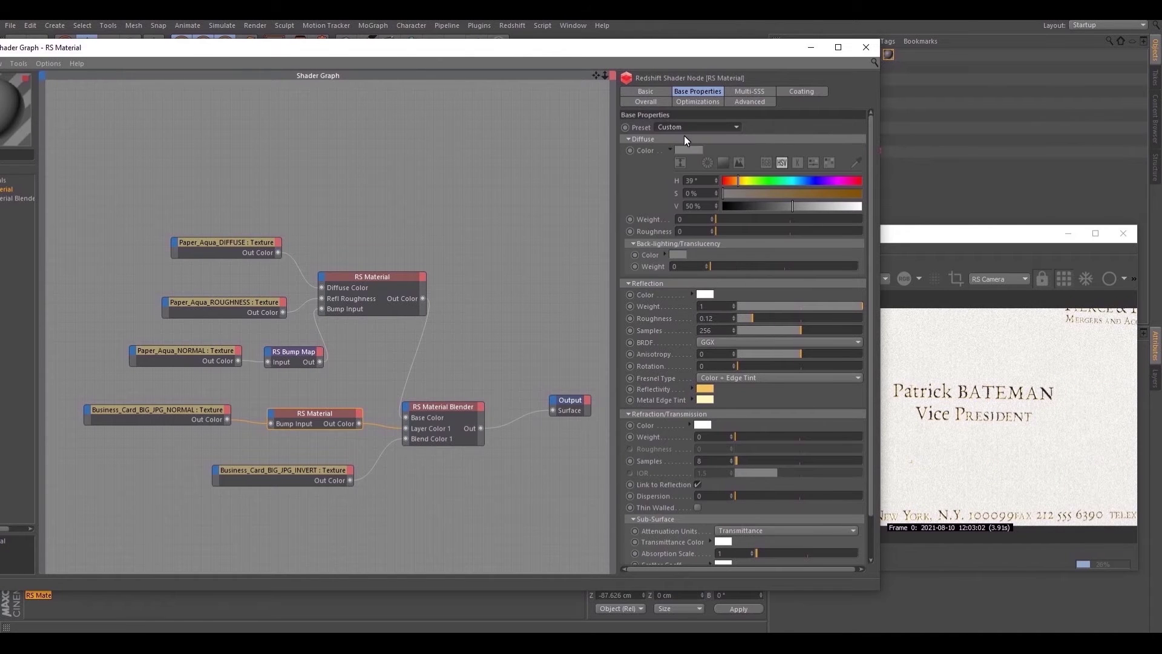
pyautogui.click(679, 127)
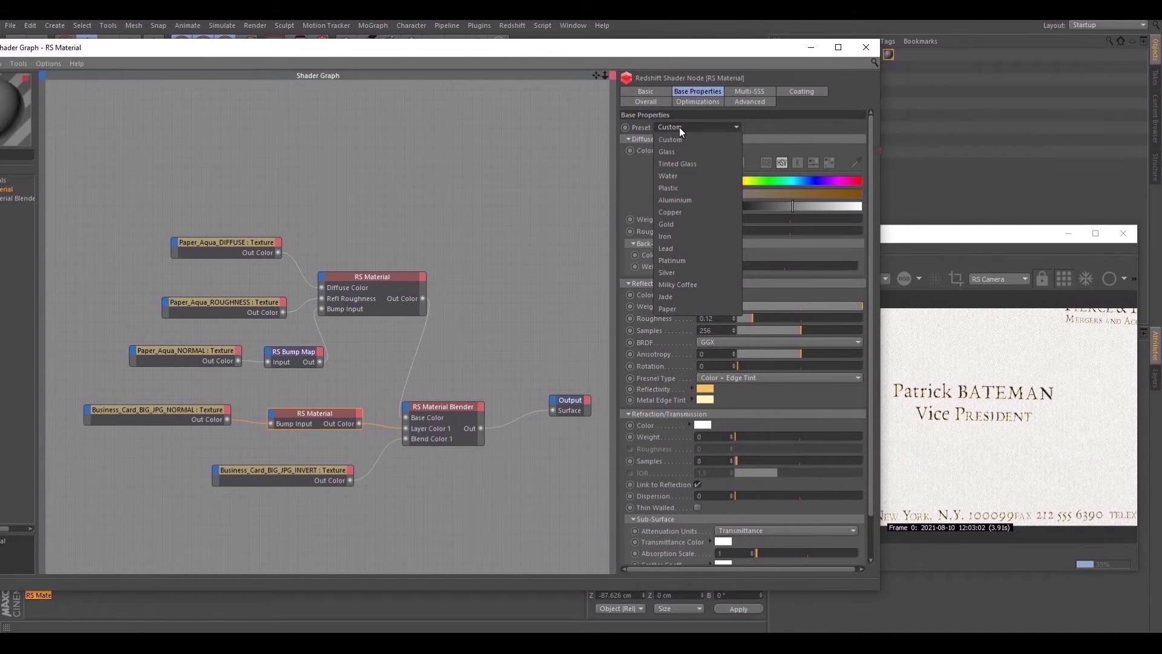
pyautogui.click(685, 188)
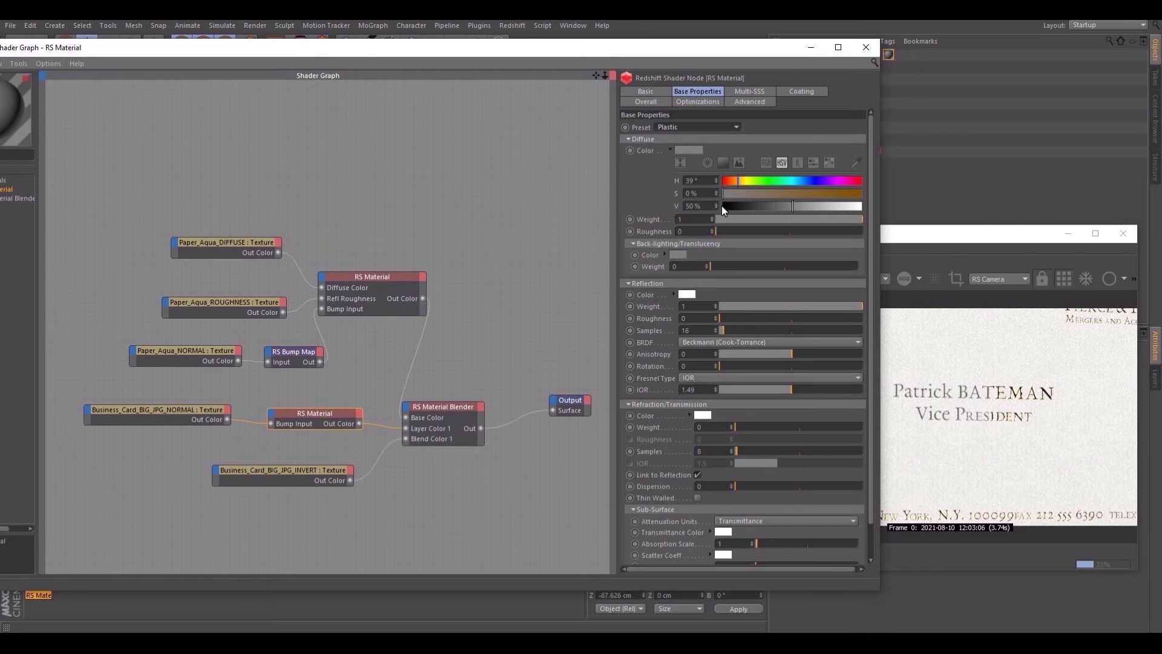
pyautogui.moveTo(795, 208); pyautogui.dragTo(698, 209)
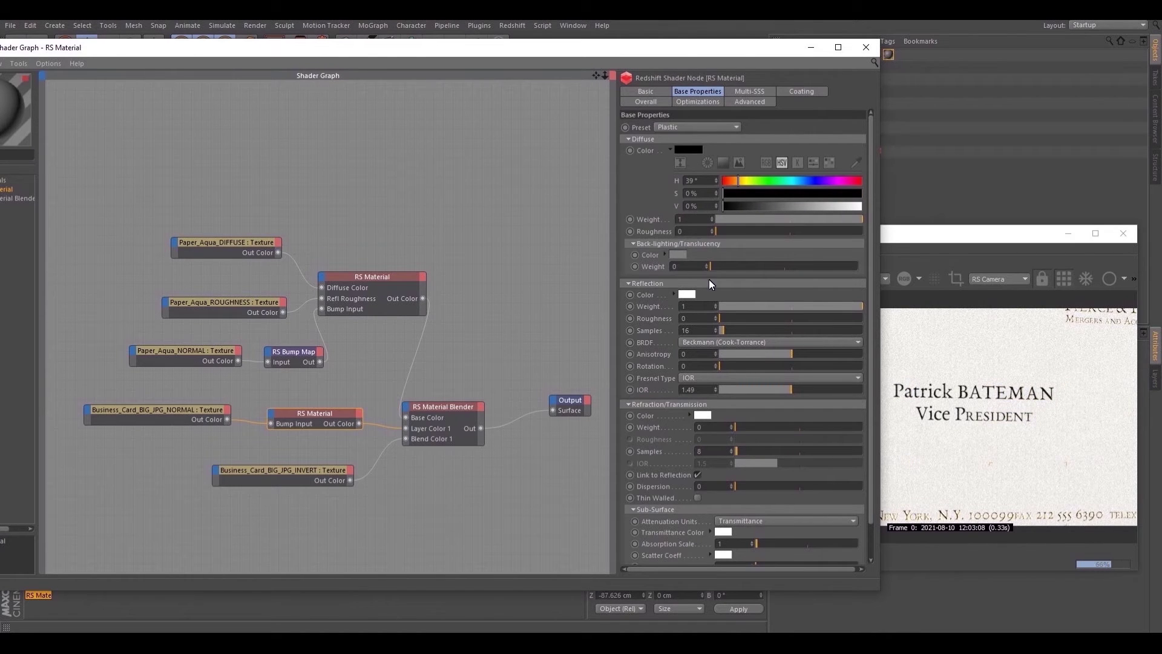
pyautogui.moveTo(727, 318); pyautogui.dragTo(760, 319)
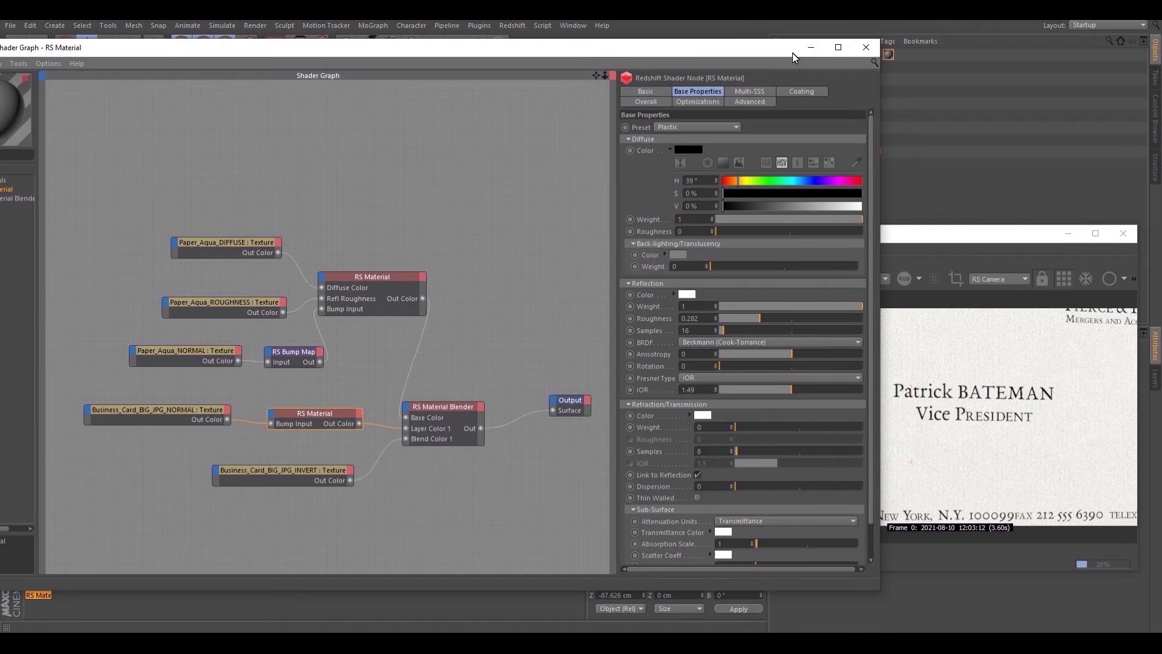
# Reposition the shader graph and render preview windows to see the viewport
pyautogui.moveTo(793, 53); pyautogui.dragTo(793, 379)
pyautogui.scroll(6, 424, 267)
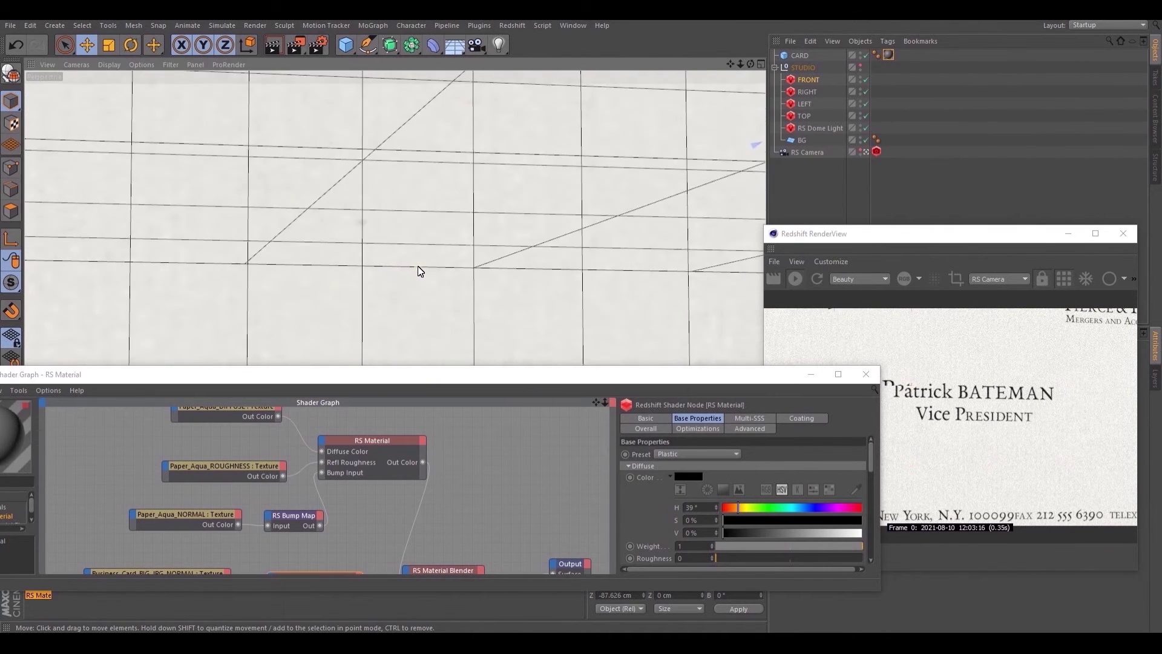
pyautogui.moveTo(506, 366); pyautogui.dragTo(502, 42)
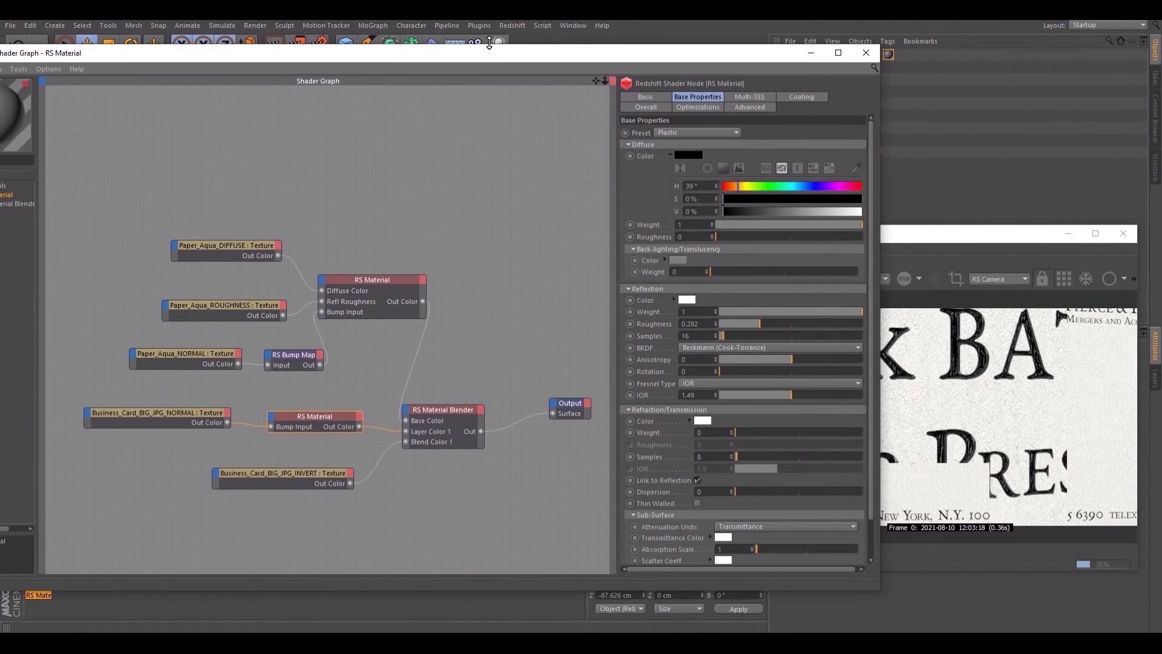
pyautogui.moveTo(902, 239); pyautogui.dragTo(917, 247)
pyautogui.moveTo(705, 51); pyautogui.dragTo(621, 268)
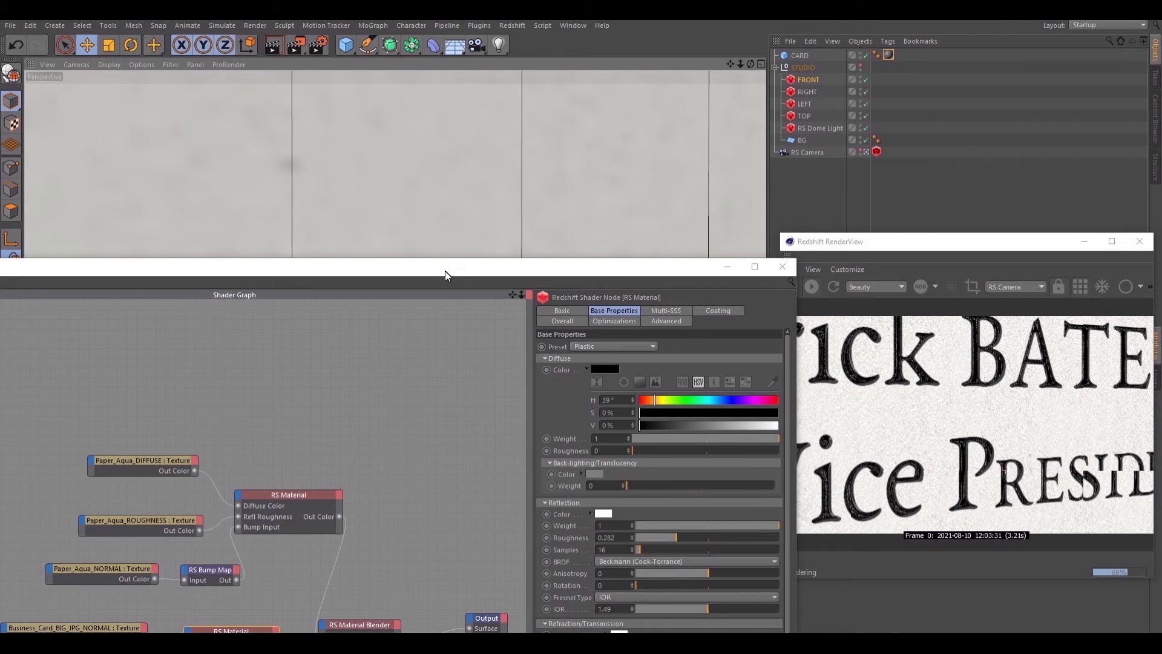
pyautogui.moveTo(445, 271); pyautogui.dragTo(431, 78)
# Set reflection IOR to 1.5, weight to 1 and roughness to 0.215
pyautogui.click(626, 345)
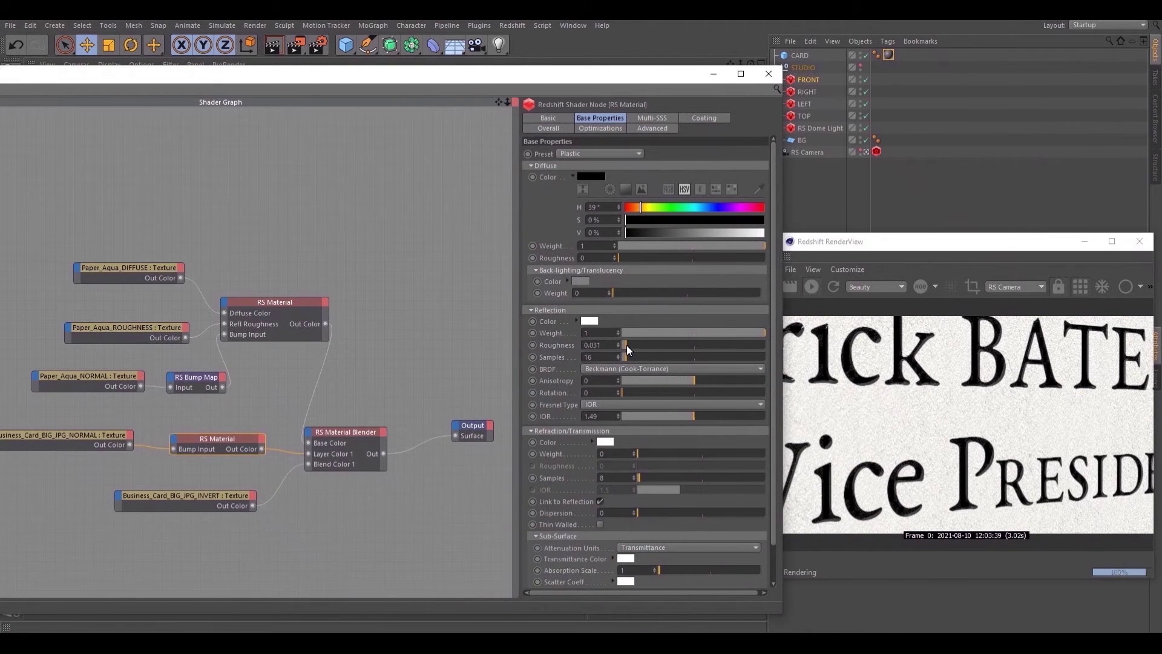
pyautogui.doubleClick(592, 416)
pyautogui.write('1')
pyautogui.press('Return')
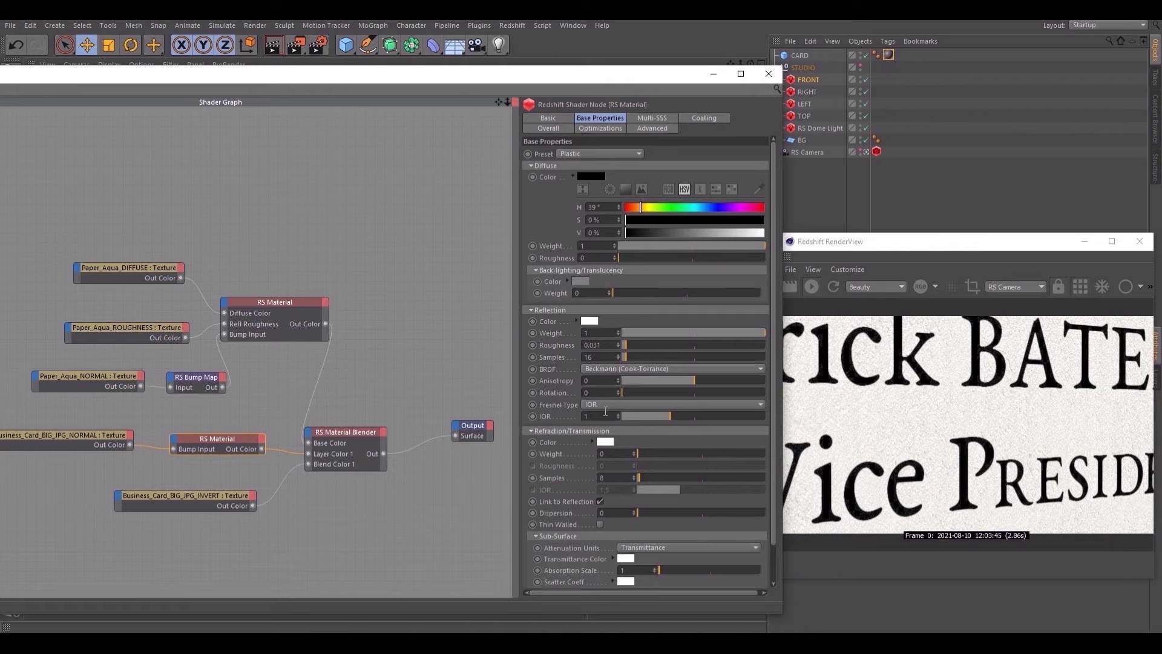
pyautogui.write('.5')
pyautogui.press('Return')
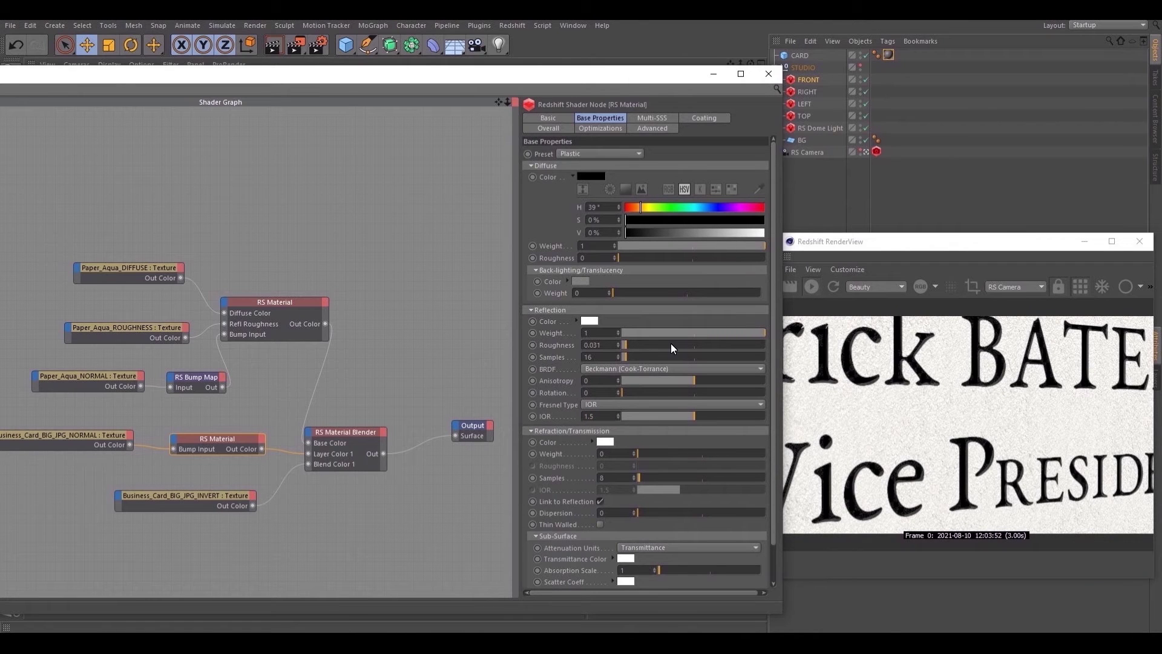
pyautogui.moveTo(671, 343); pyautogui.dragTo(768, 332)
pyautogui.moveTo(694, 344); pyautogui.dragTo(653, 343)
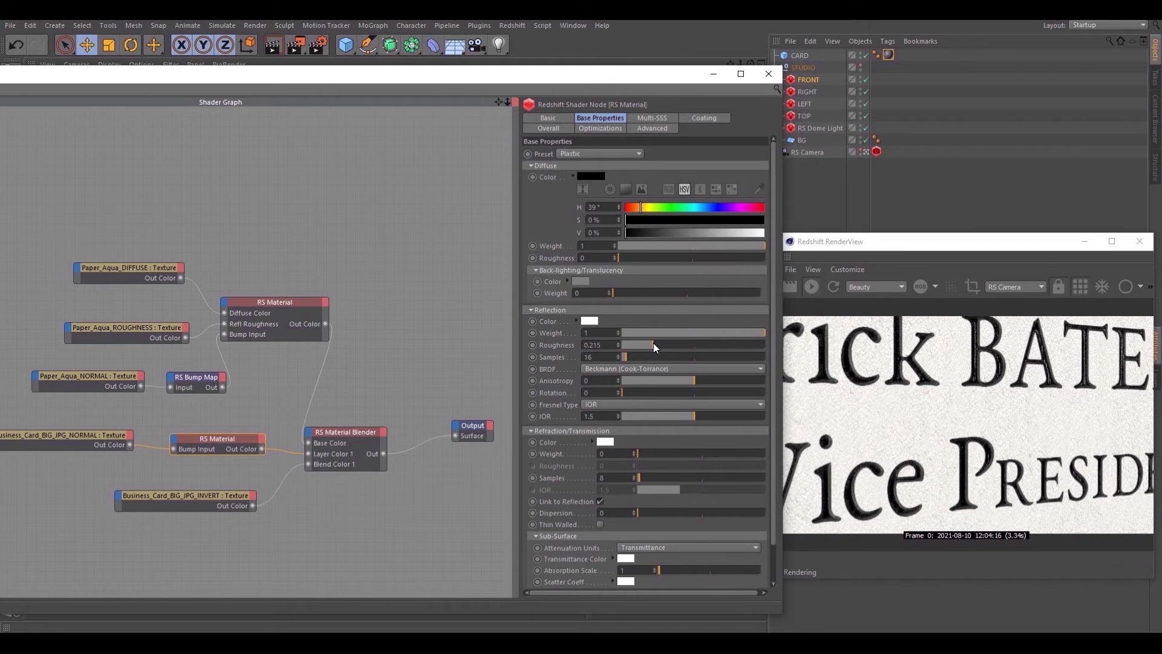
# Close the shader graph and switch the renderer to Redshift in Render Settings
pyautogui.click(766, 73)
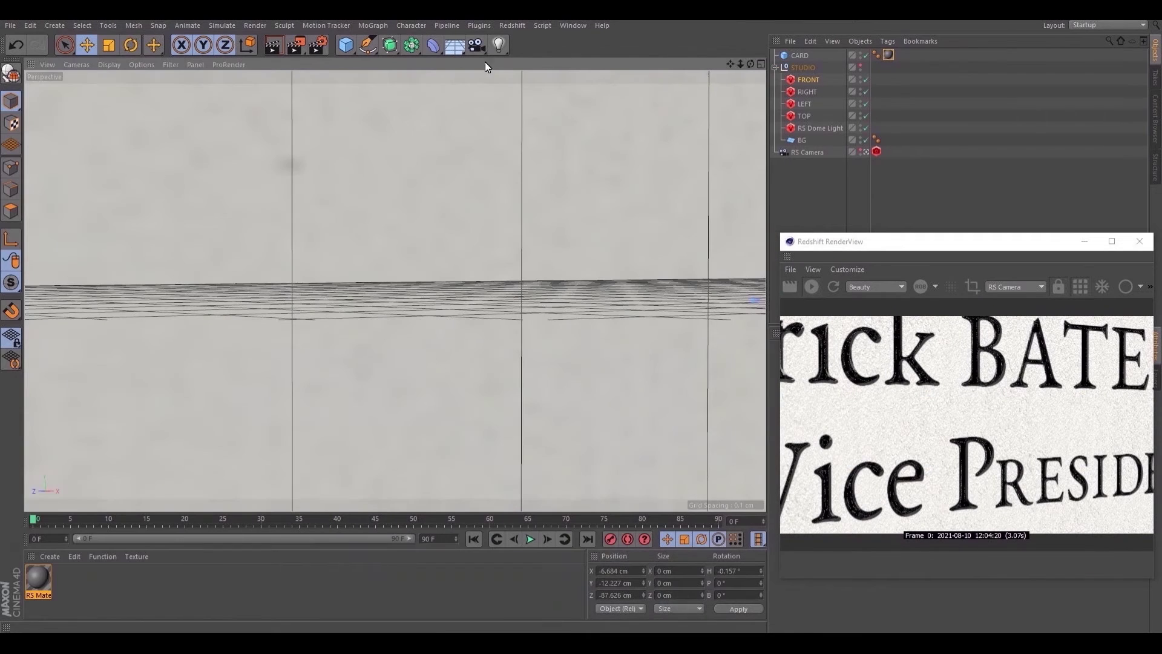
pyautogui.click(322, 46)
pyautogui.click(147, 43)
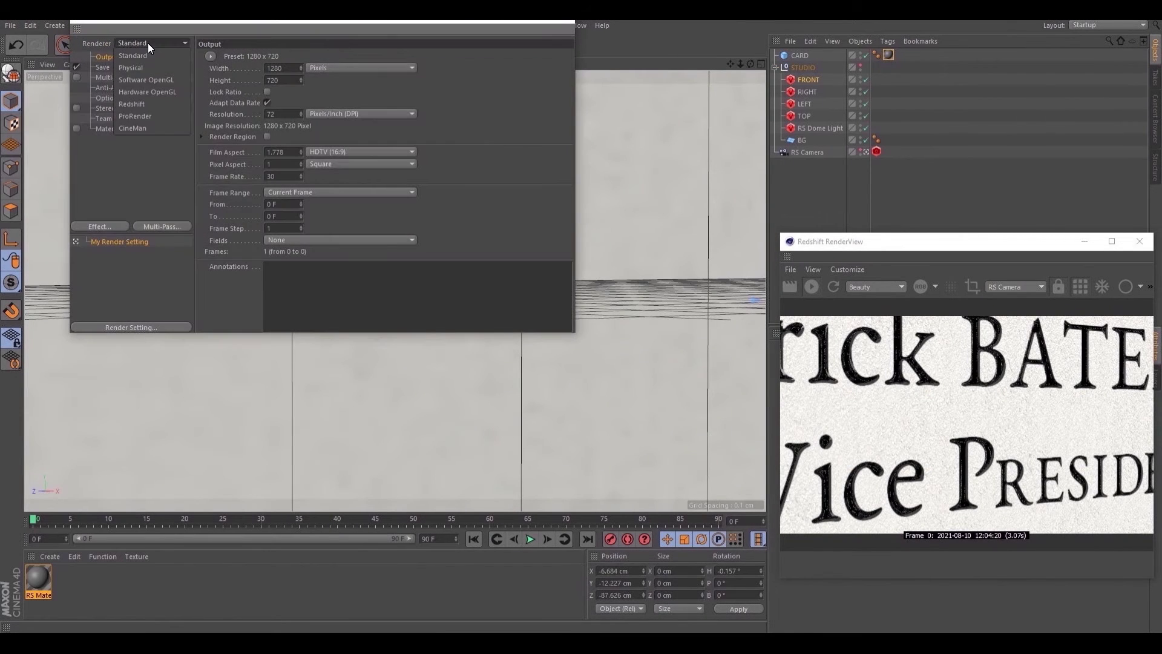
pyautogui.click(151, 104)
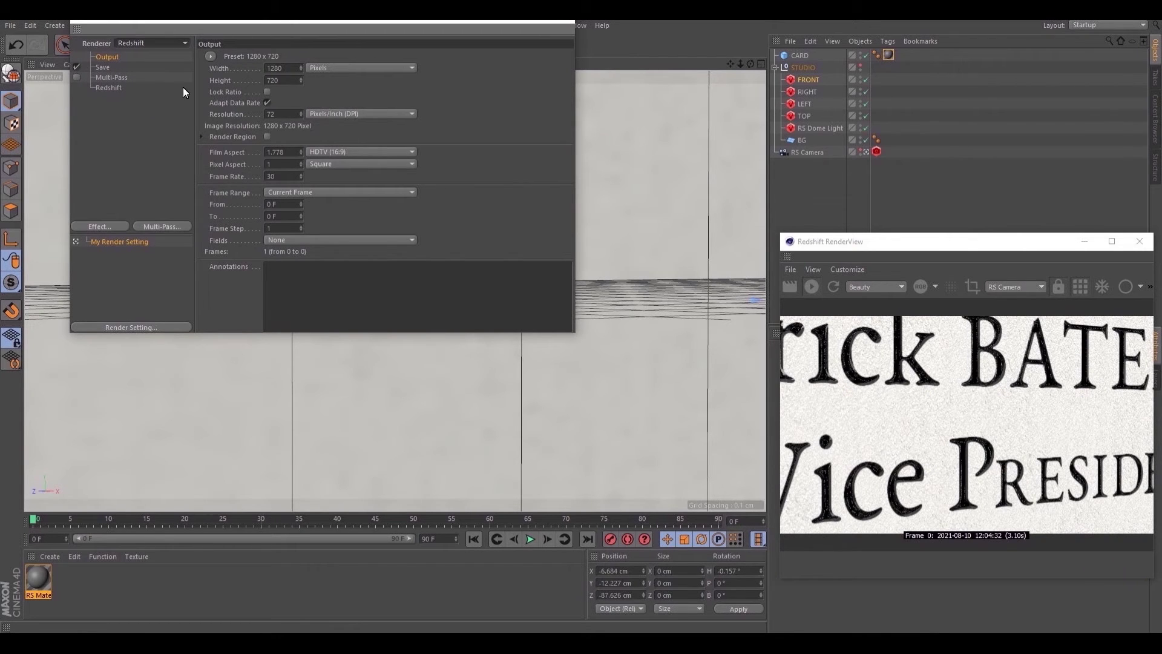
pyautogui.click(105, 86)
# Set primary and secondary GI engines to Brute Force with 5 GI bounces
pyautogui.click(373, 57)
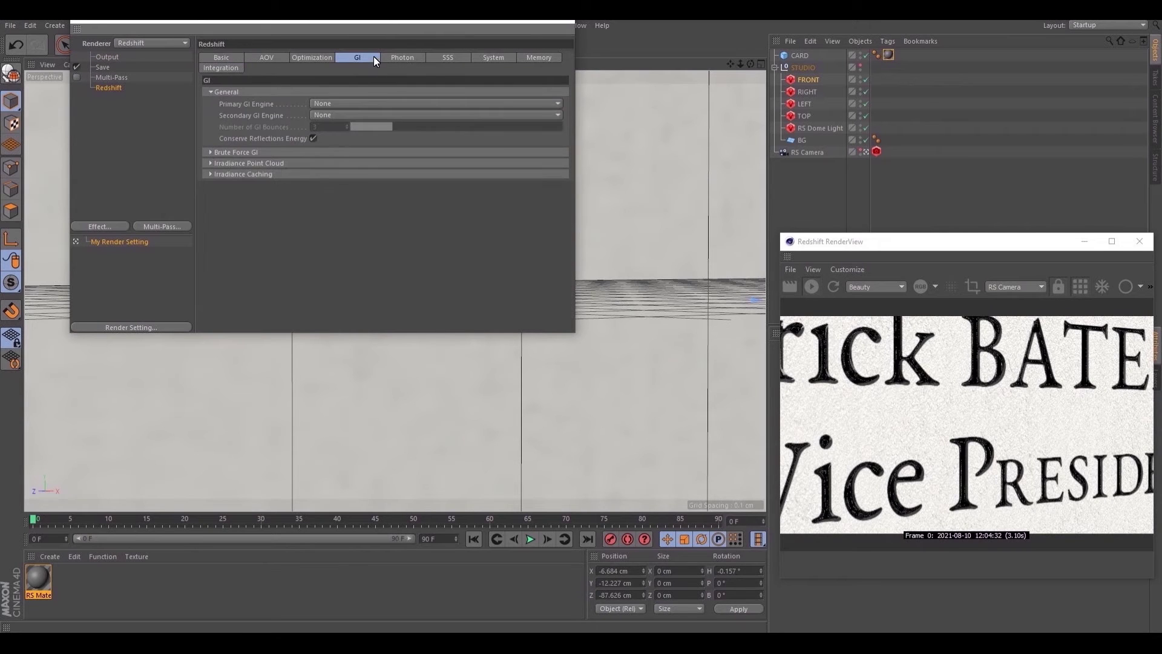
pyautogui.click(332, 103)
pyautogui.click(339, 147)
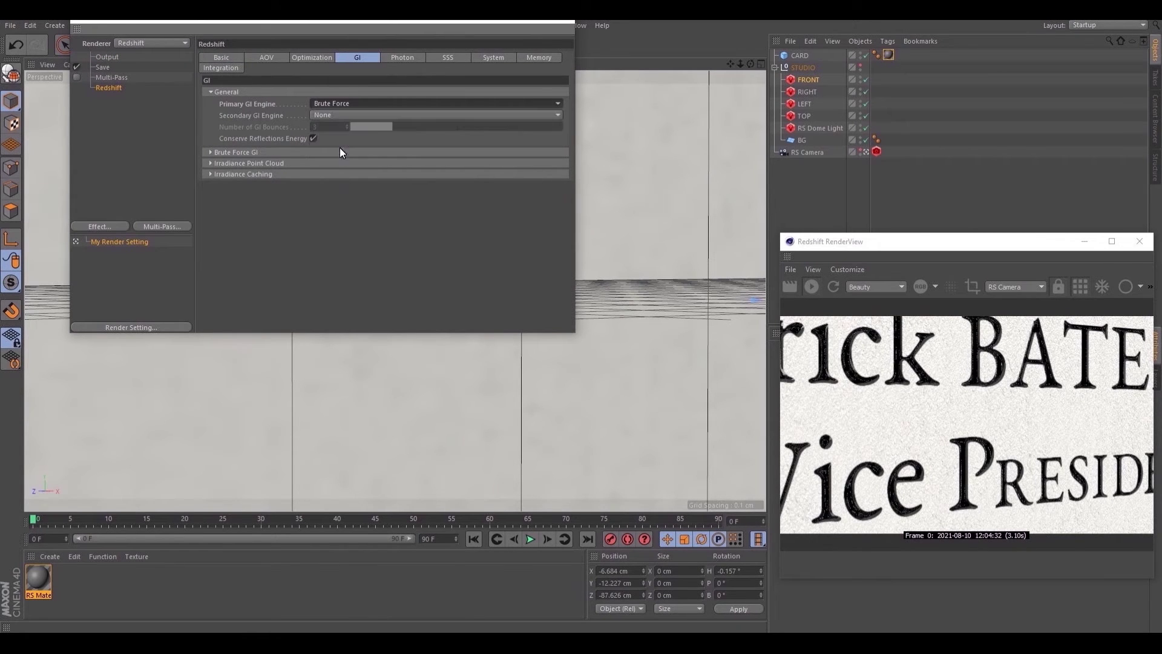
pyautogui.click(330, 114)
pyautogui.click(331, 161)
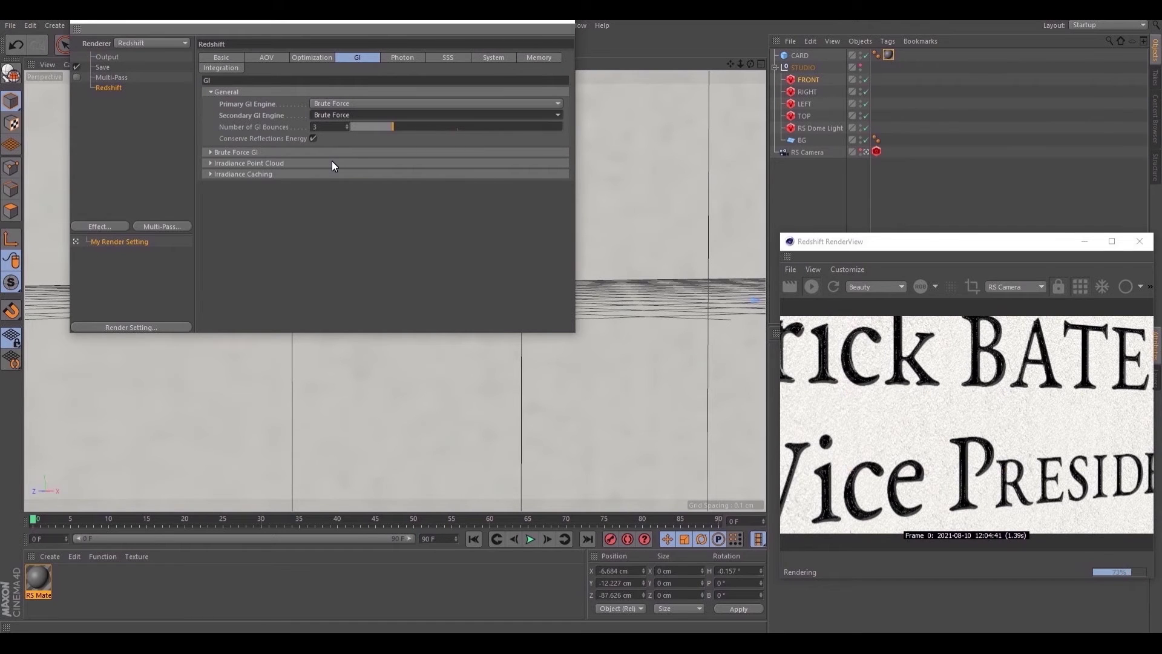
pyautogui.click(311, 127)
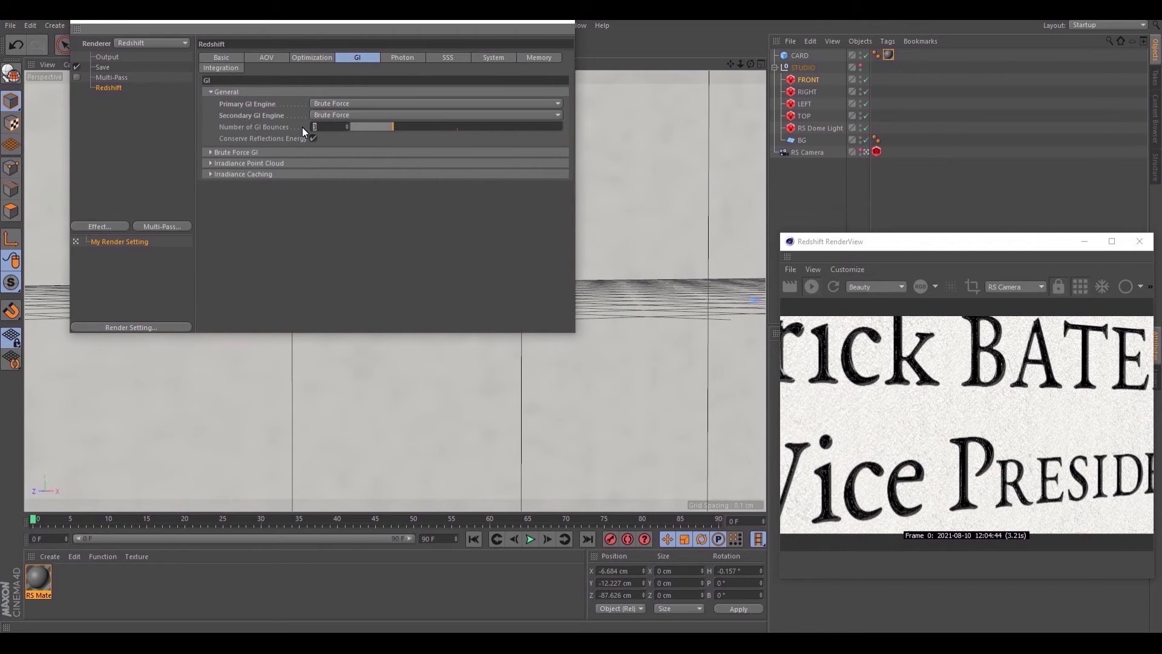
pyautogui.press('Return')
pyautogui.click(276, 152)
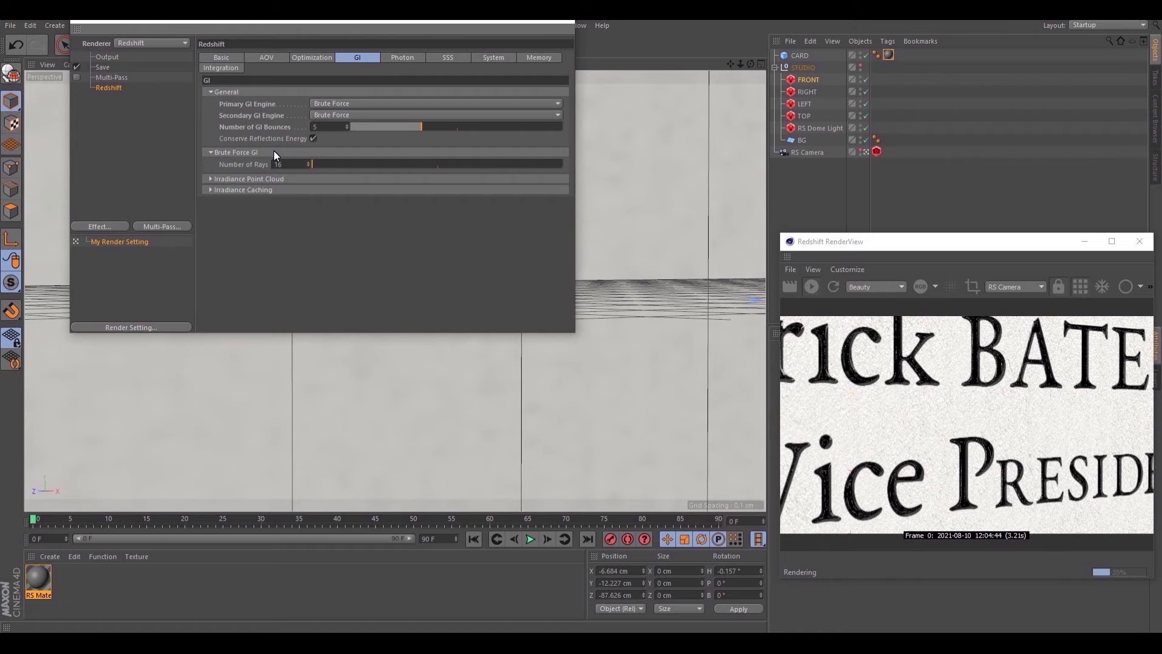
pyautogui.click(274, 151)
# Raise Samples Max to 256 on the Basic tab and close Render Settings
pyautogui.click(219, 57)
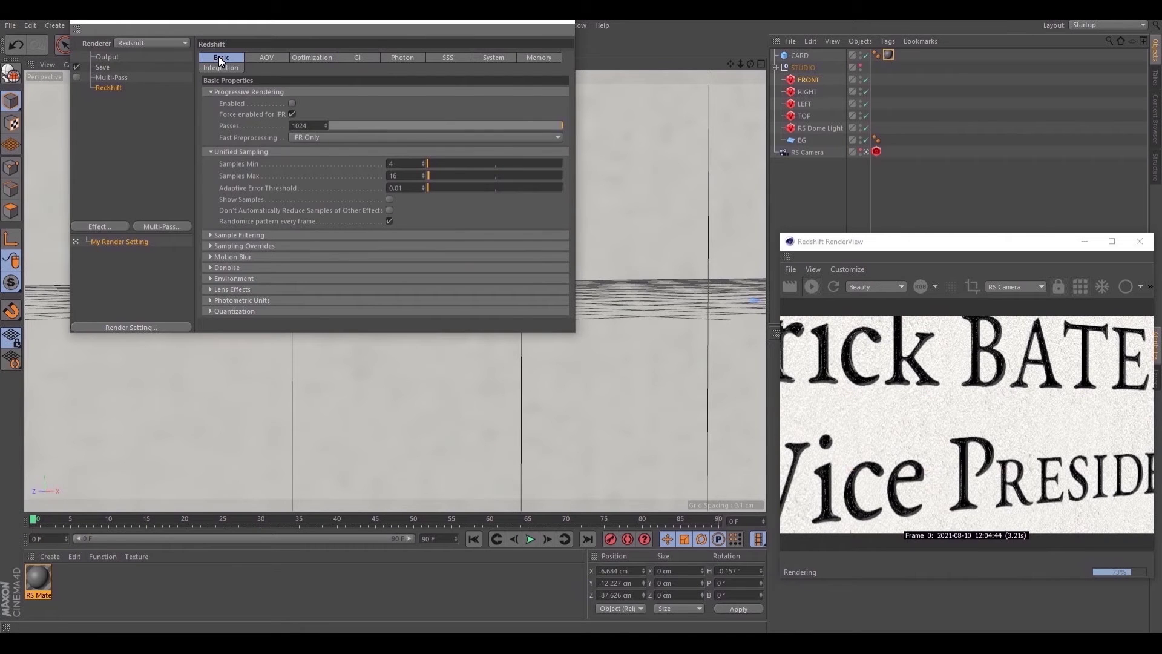
pyautogui.click(393, 176)
pyautogui.write('256')
pyautogui.press('Return')
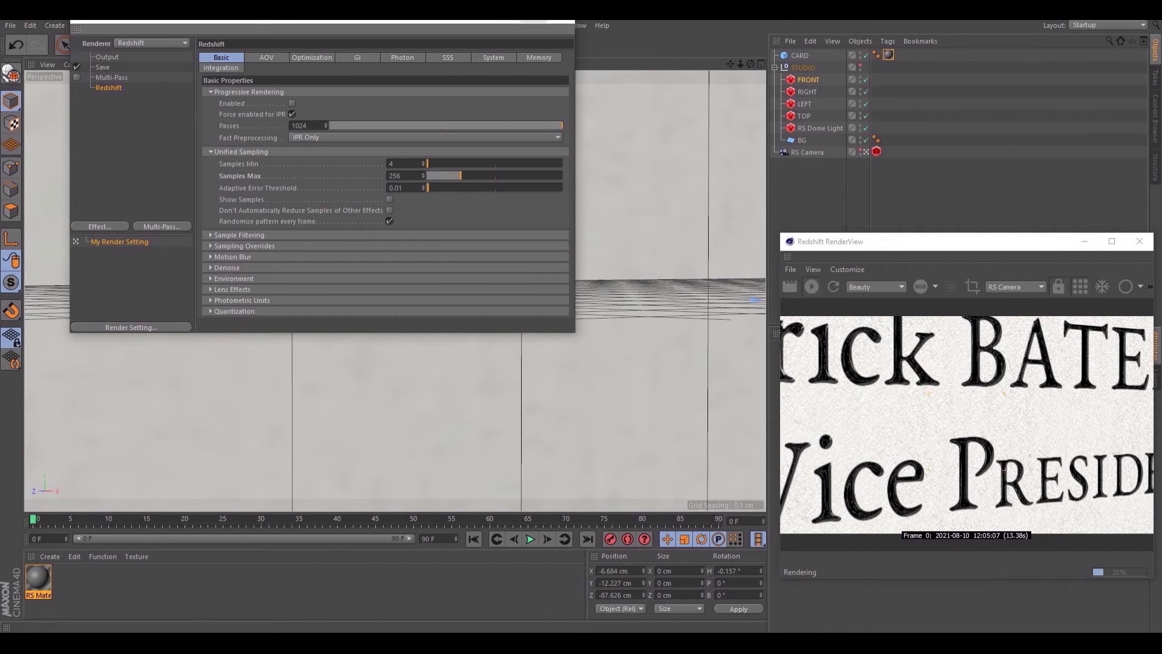
pyautogui.click(567, 23)
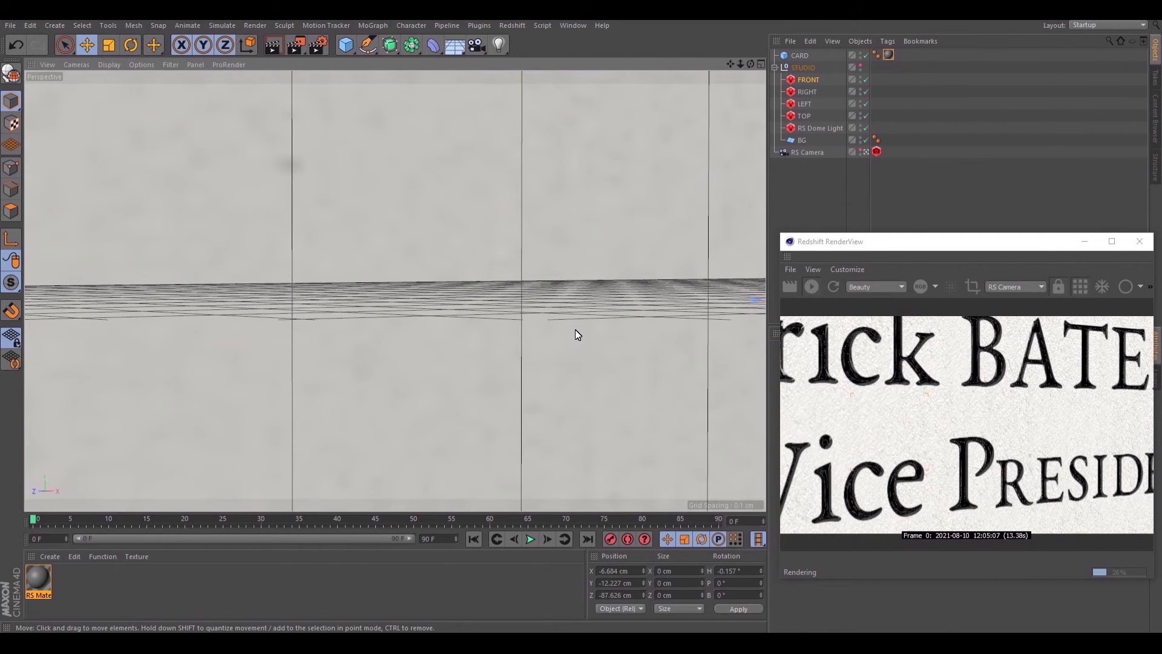
# Frame the whole card, collapse STUDIO, and open the RS Material node graph with all nodes framed
pyautogui.scroll(-10, 575, 330)
pyautogui.keyDown('alt'); pyautogui.moveTo(501, 317); pyautogui.dragTo(483, 262); pyautogui.keyUp('alt')
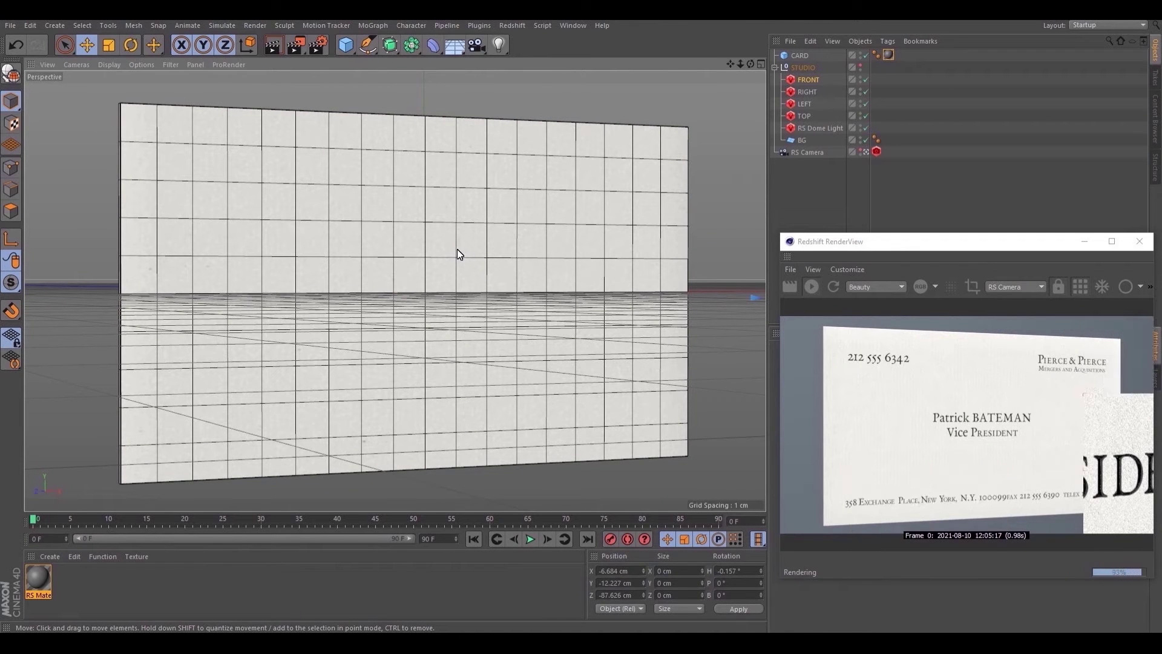
pyautogui.click(775, 66)
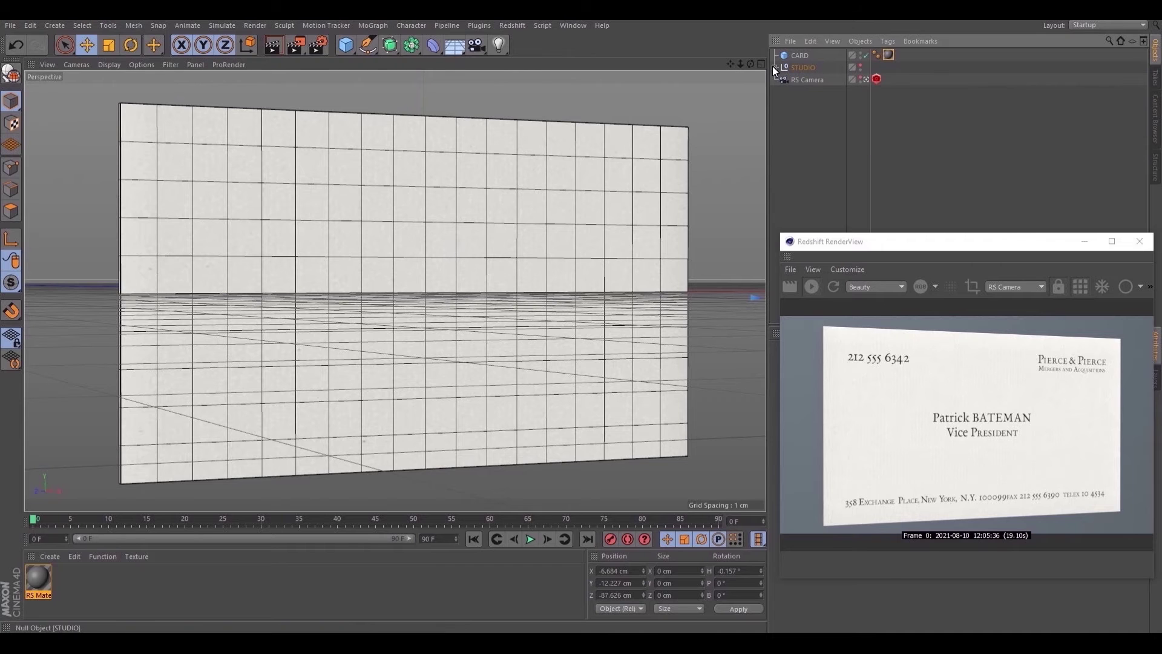
pyautogui.doubleClick(38, 583)
pyautogui.moveTo(784, 38); pyautogui.dragTo(755, 42)
pyautogui.press('h')
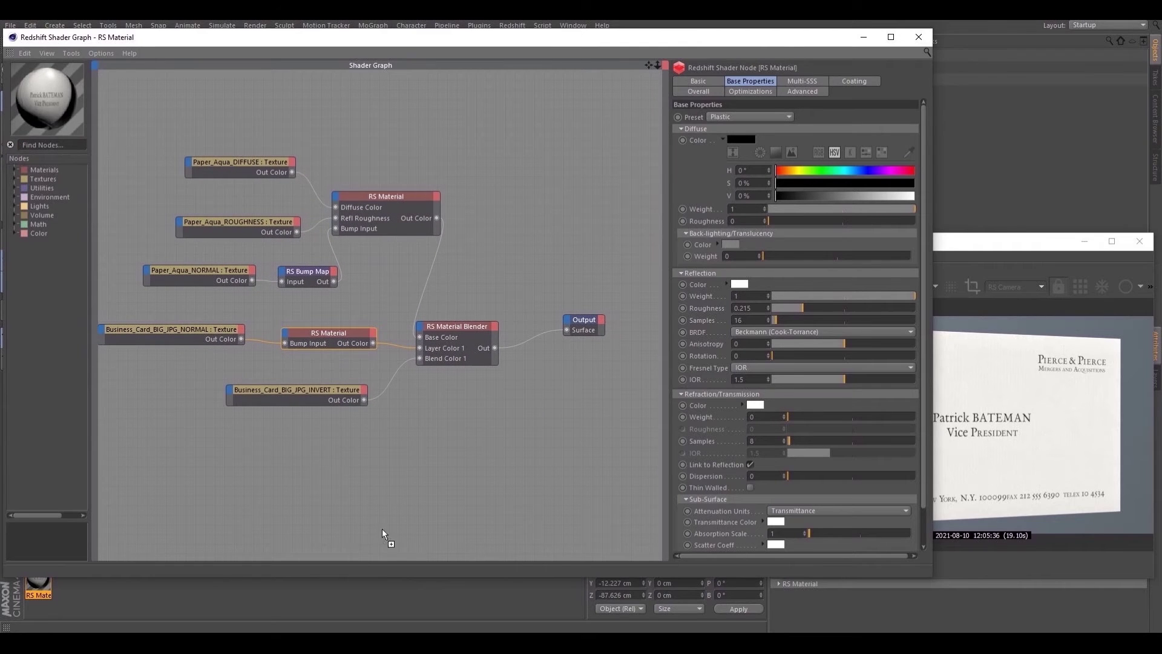
# Add the Business_Card_BIG_JPG_BLURRED texture node below the existing nodes
pyautogui.moveTo(295, 478); pyautogui.dragTo(467, 438)
pyautogui.moveTo(561, 411); pyautogui.dragTo(484, 418, button='middle')
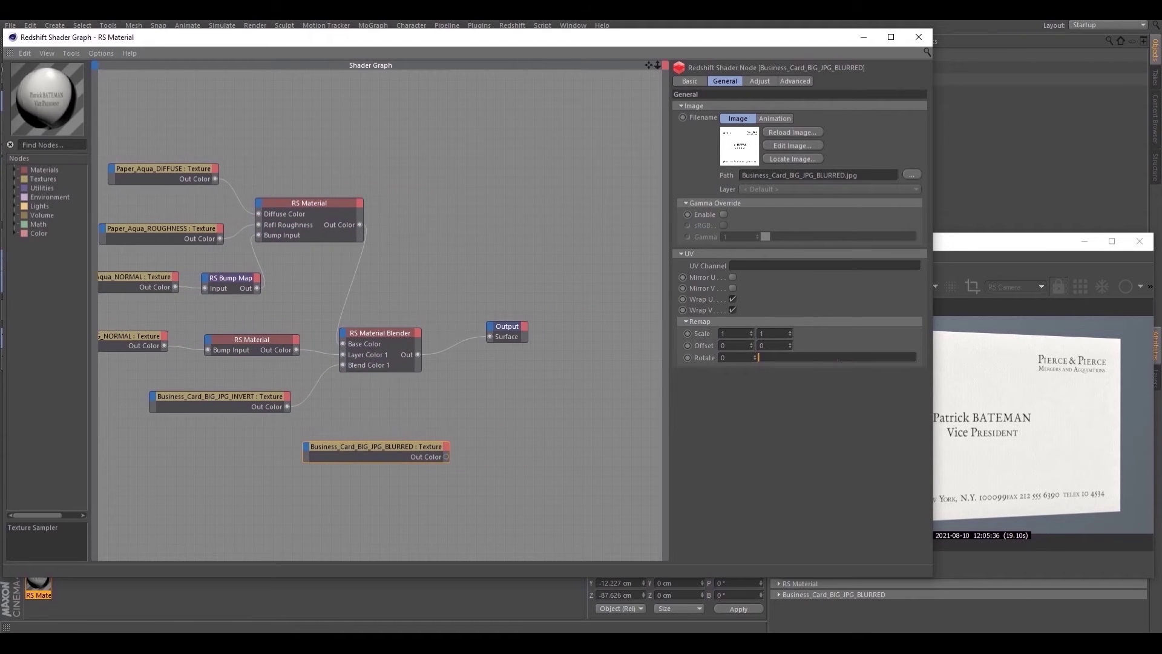
pyautogui.moveTo(574, 444); pyautogui.dragTo(553, 446, button='middle')
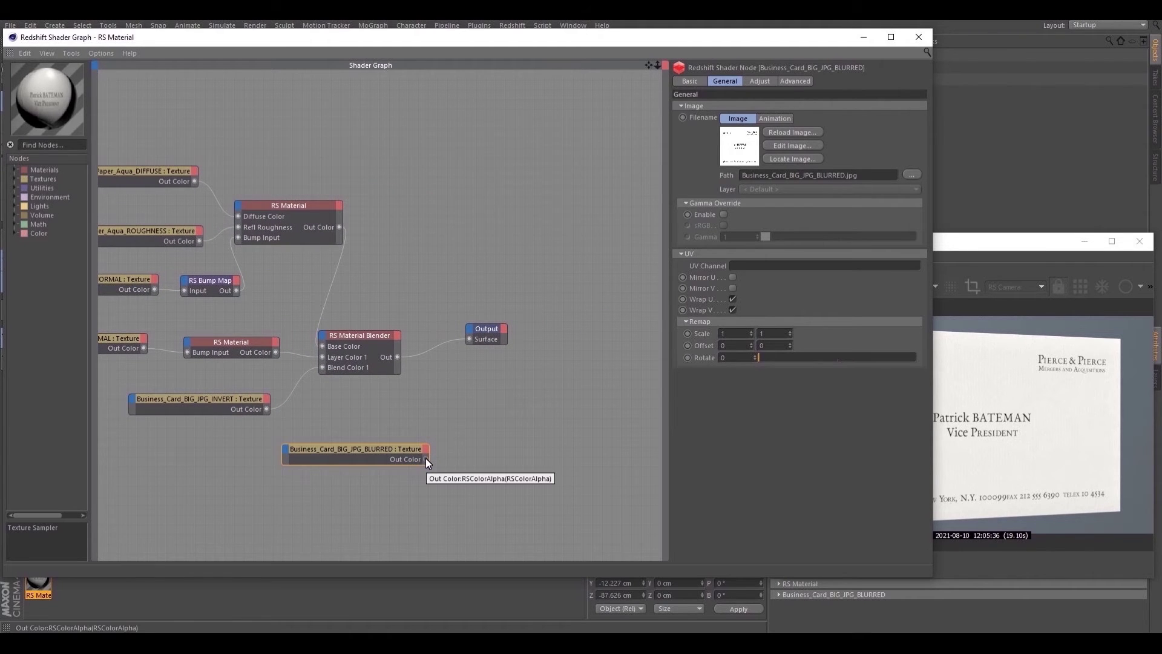
# Route the blurred texture through an RS Displacement node into Output Displacement and re-render
pyautogui.click(39, 145)
pyautogui.write('dis')
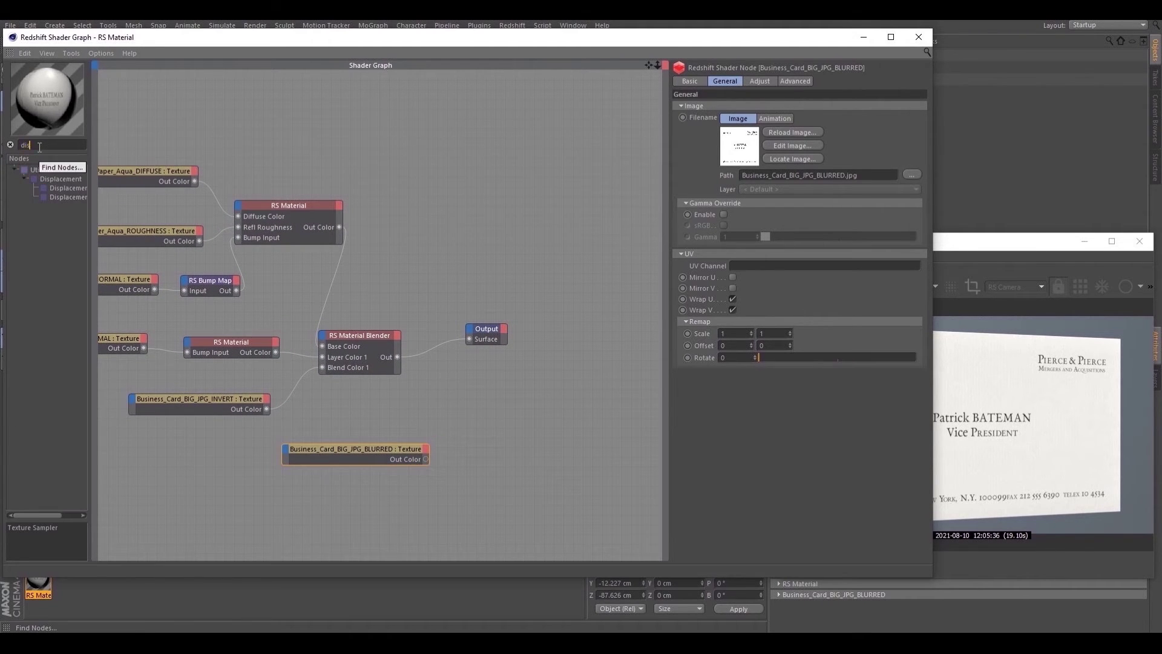
pyautogui.moveTo(91, 201); pyautogui.dragTo(466, 448)
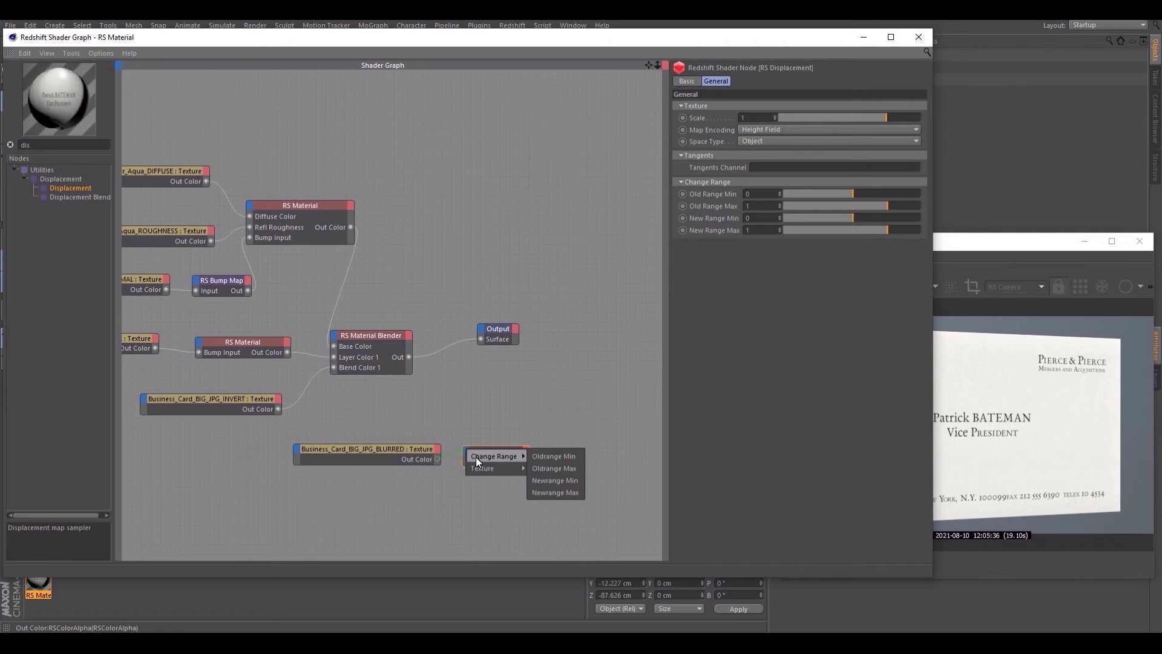
pyautogui.moveTo(485, 470)
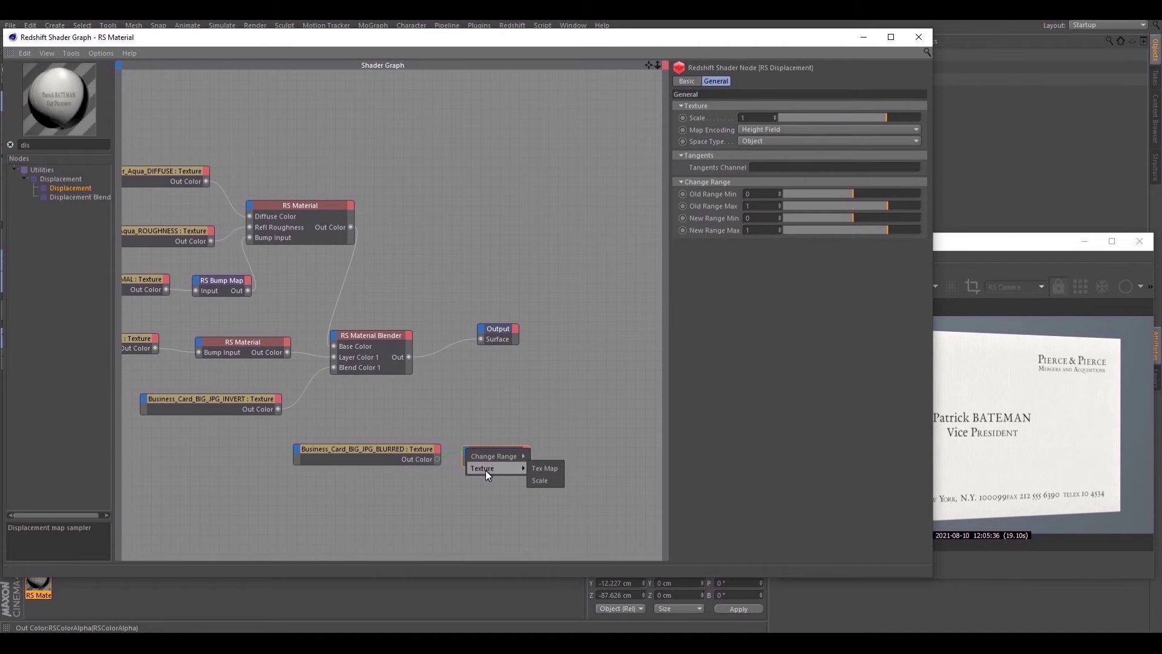
pyautogui.click(536, 467)
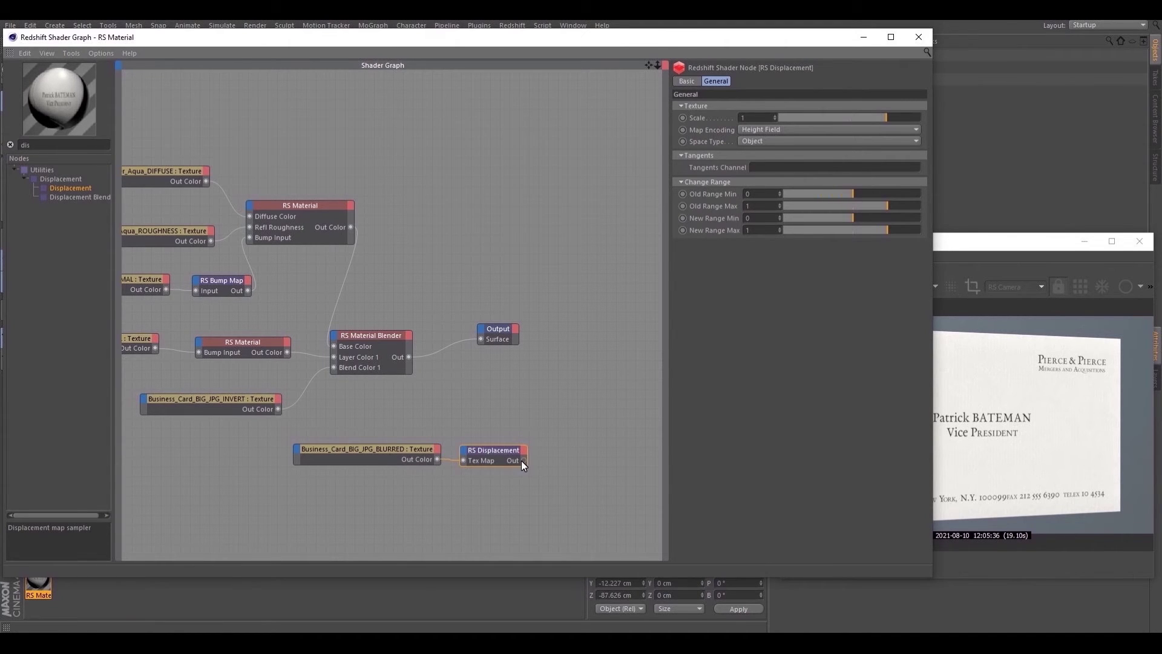
pyautogui.moveTo(524, 460); pyautogui.dragTo(481, 328)
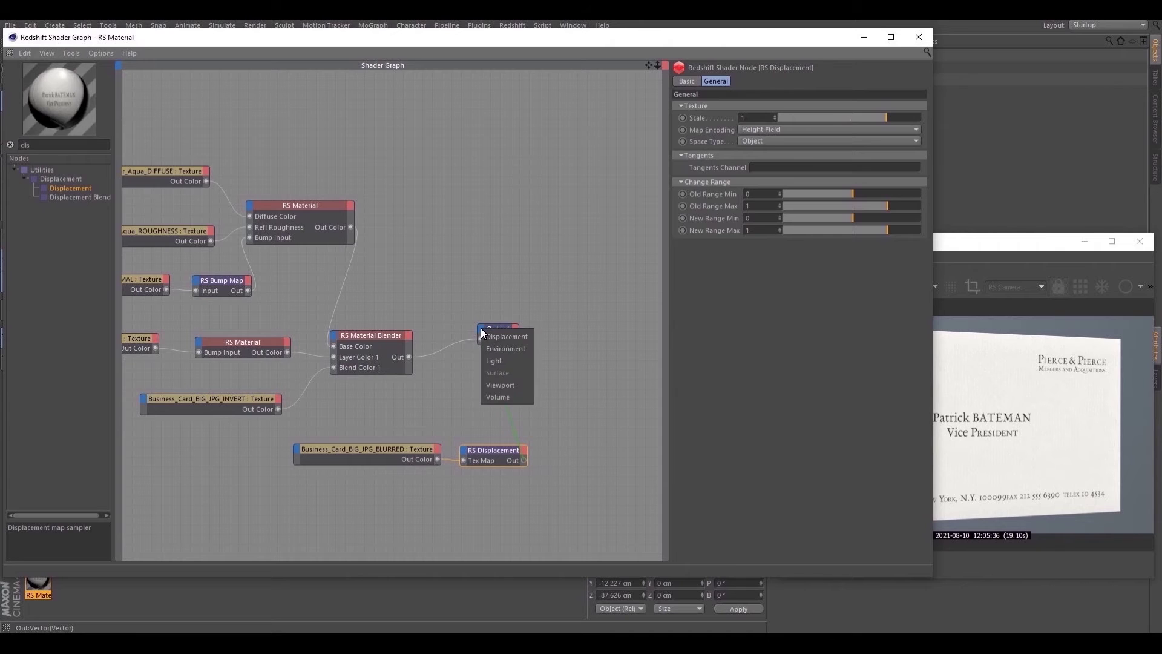
pyautogui.click(501, 335)
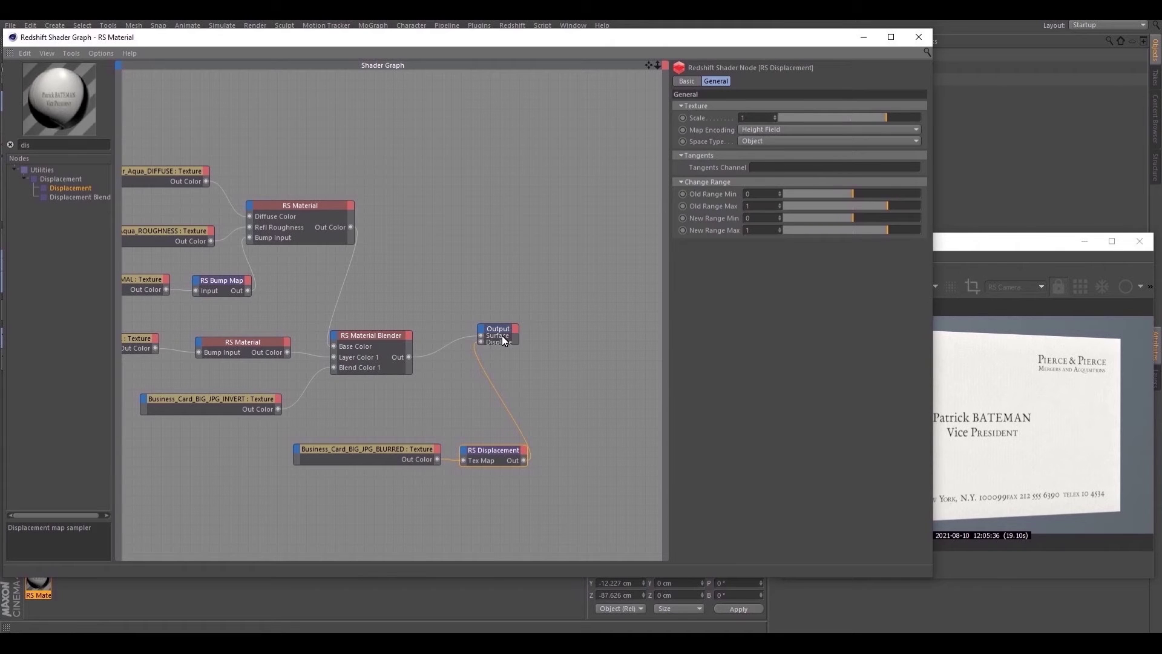
pyautogui.click(981, 245)
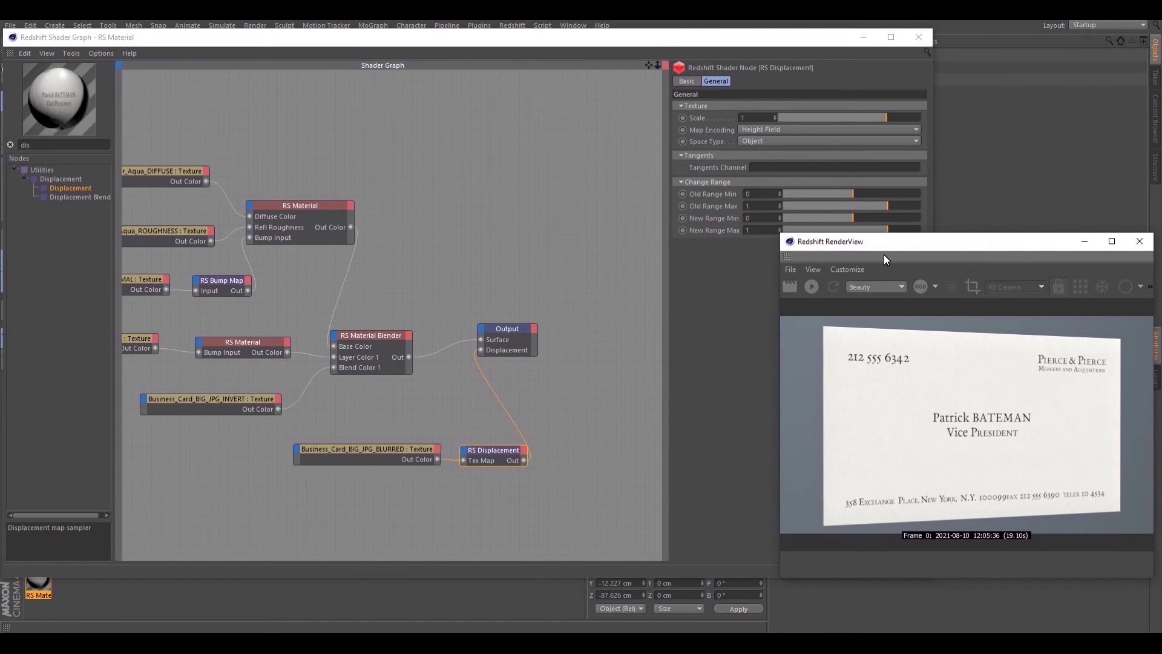
pyautogui.click(812, 287)
# Close the node graph and add Redshift Tags > Redshift Object to CARD
pyautogui.click(919, 36)
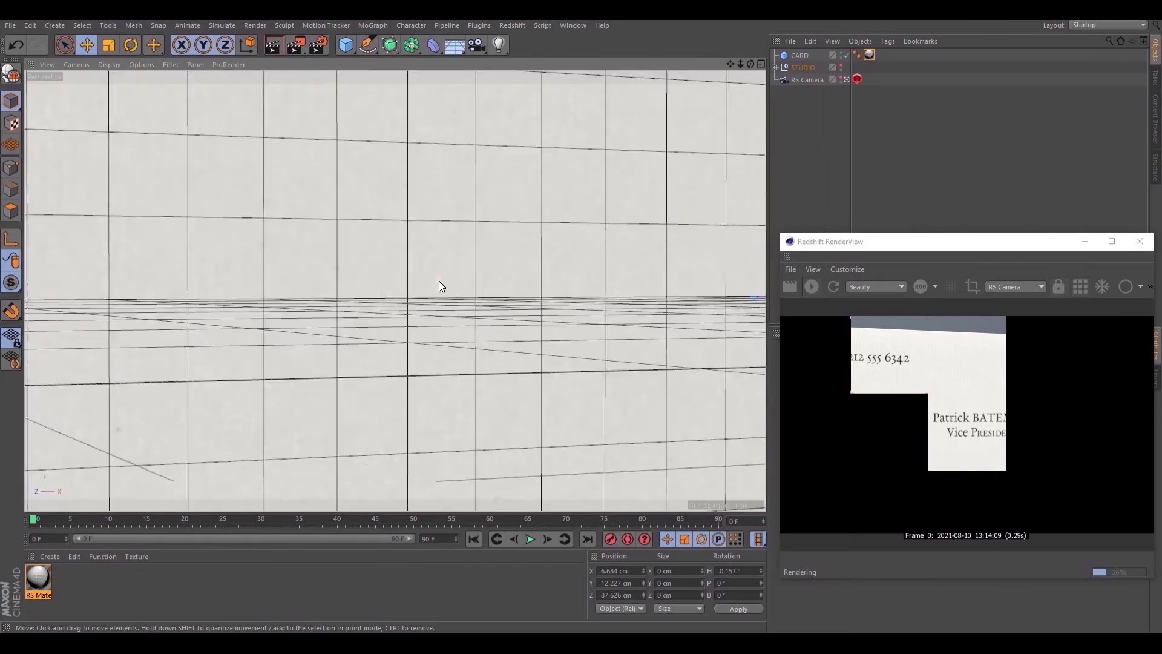
pyautogui.scroll(3, 439, 286)
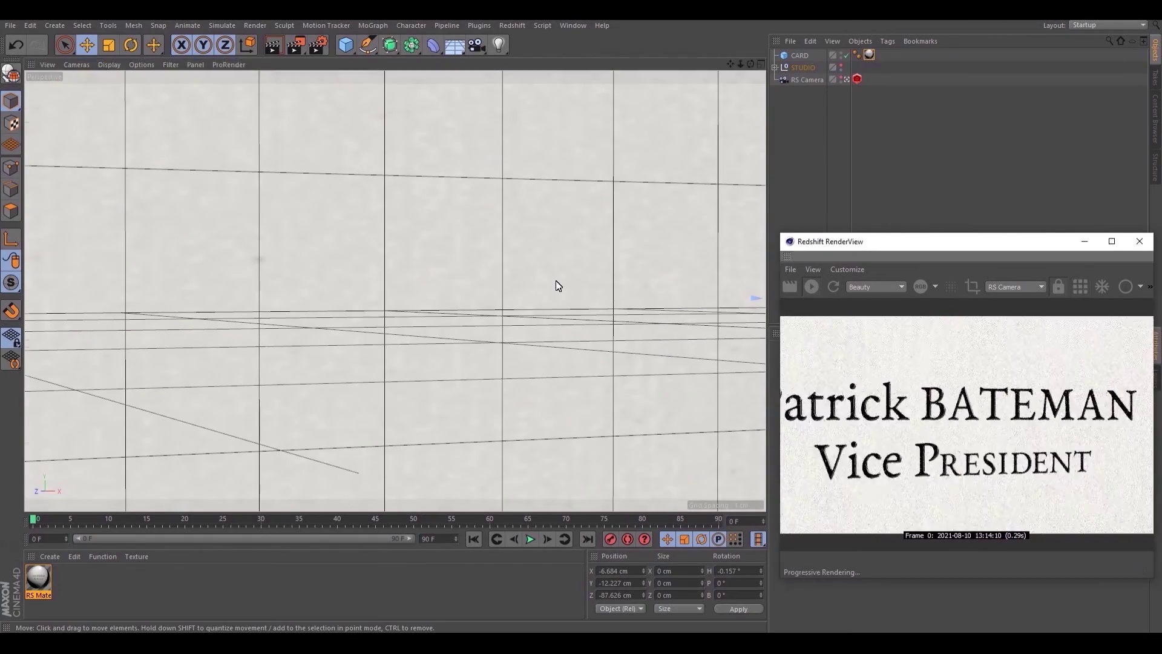
pyautogui.scroll(6, 530, 226)
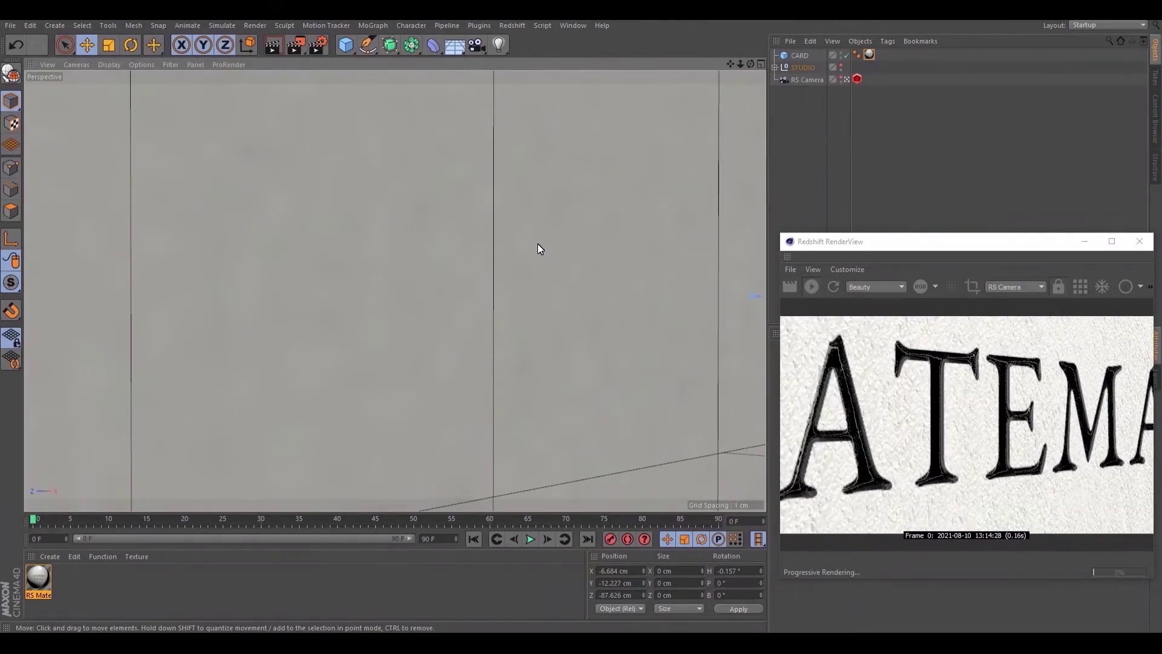
pyautogui.click(794, 56)
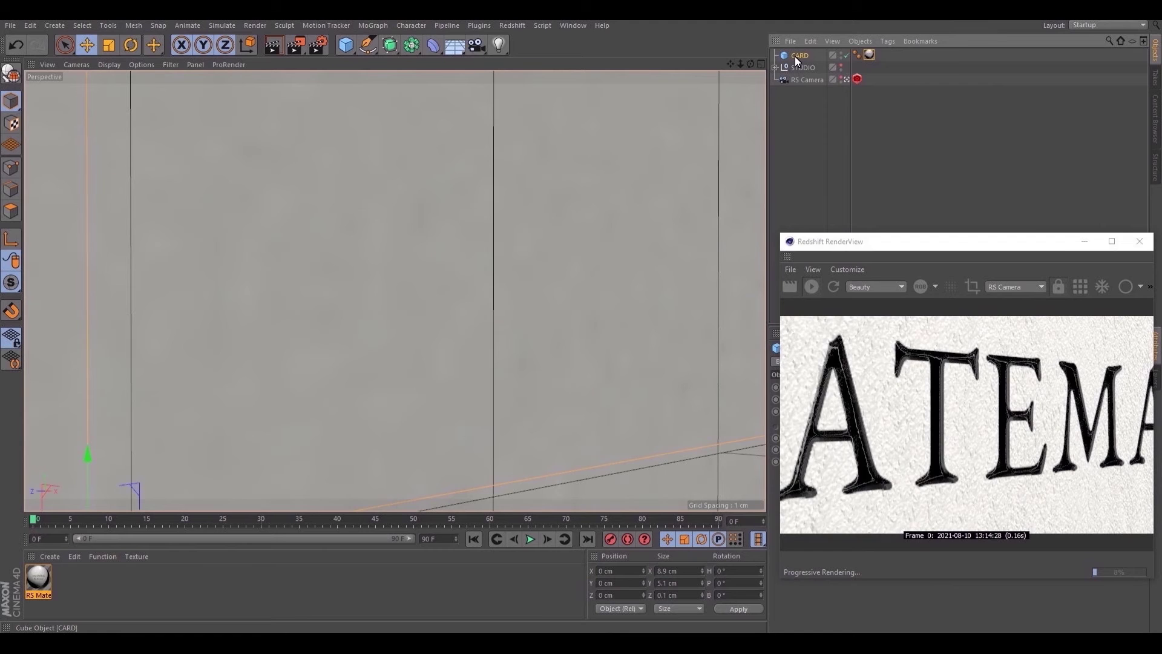
pyautogui.rightClick(794, 57)
pyautogui.moveTo(868, 215)
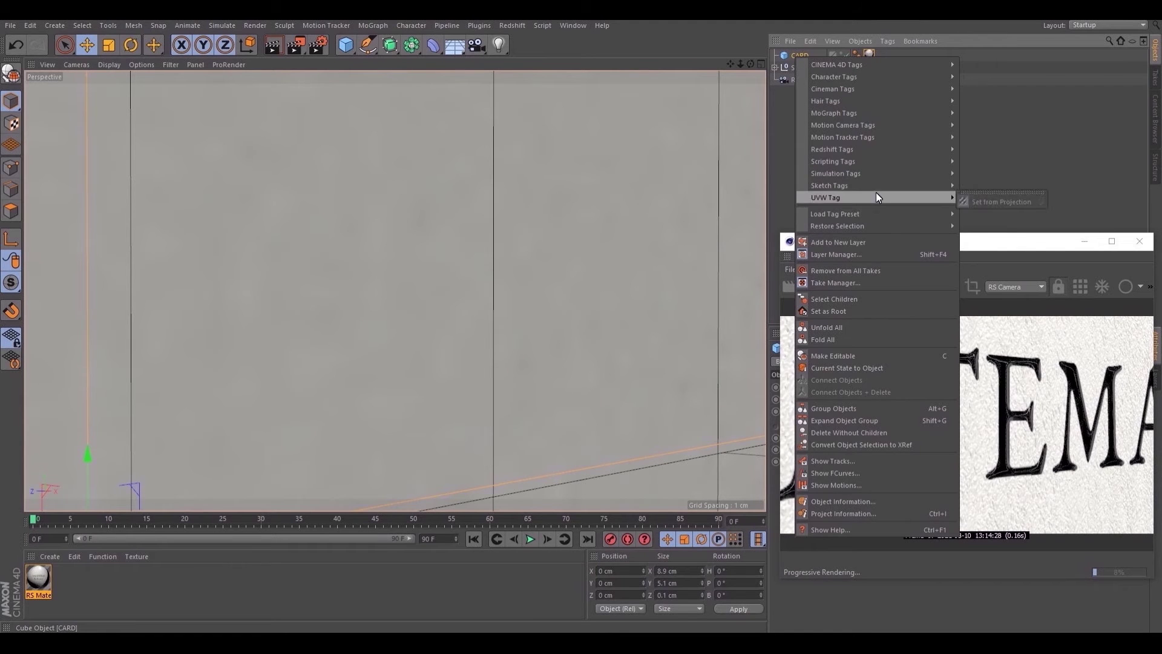
pyautogui.moveTo(880, 150)
pyautogui.click(1007, 152)
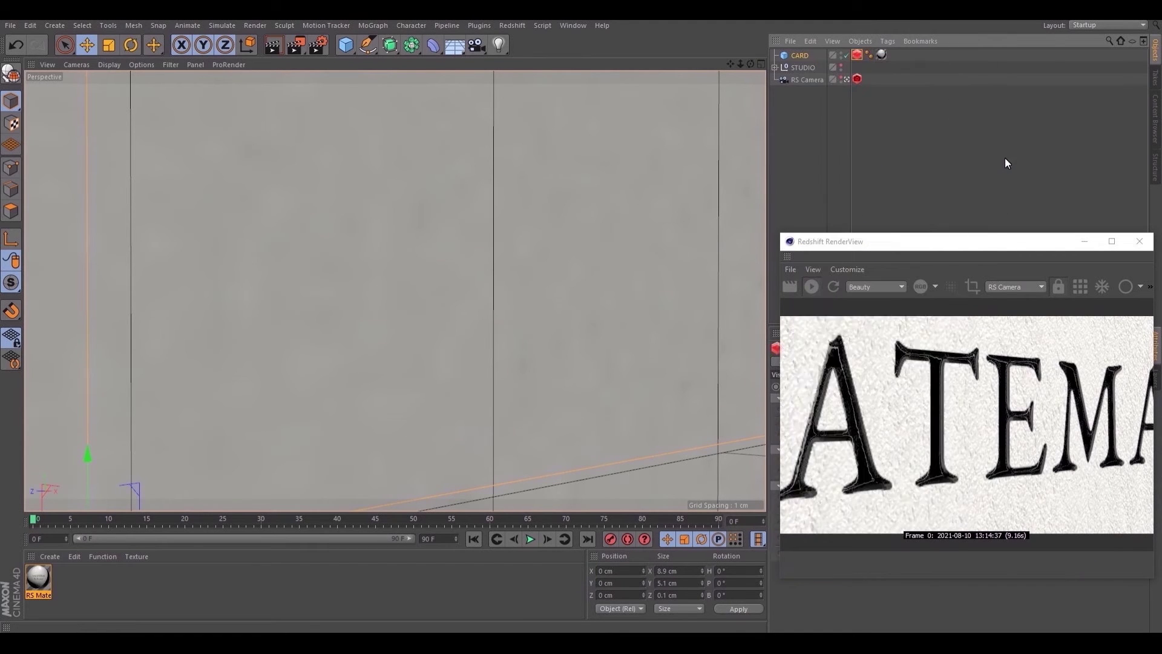
# Override the CARD tag's Redshift geometry settings and enable tessellation and displacement
pyautogui.moveTo(953, 242); pyautogui.dragTo(526, 115)
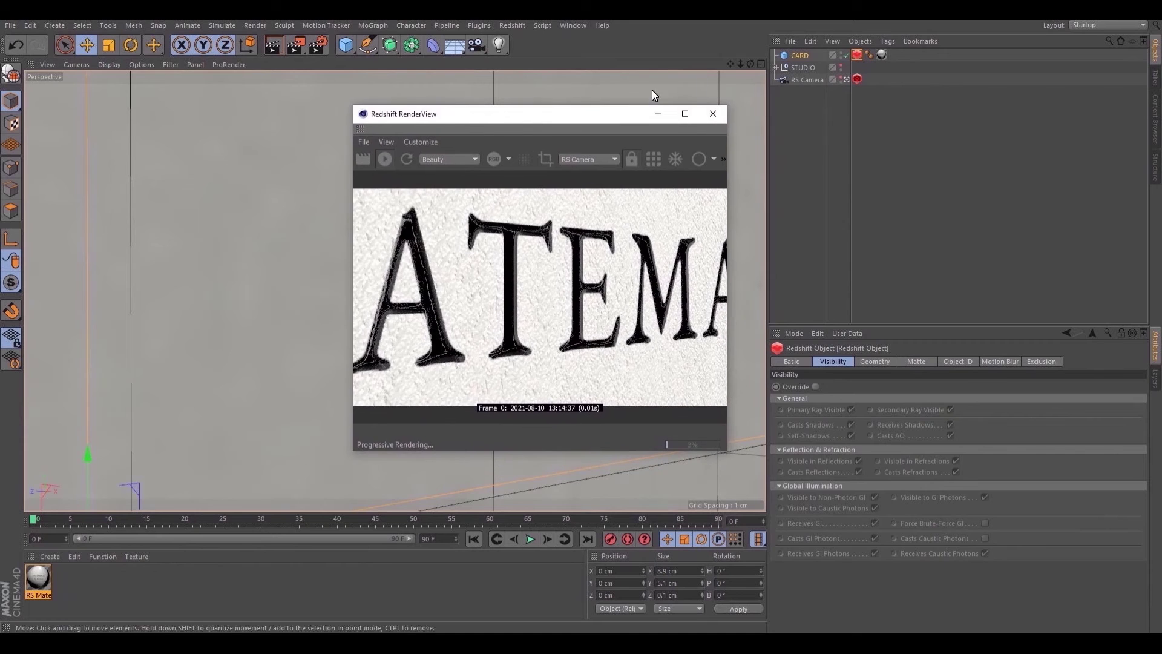
pyautogui.click(885, 361)
pyautogui.click(815, 386)
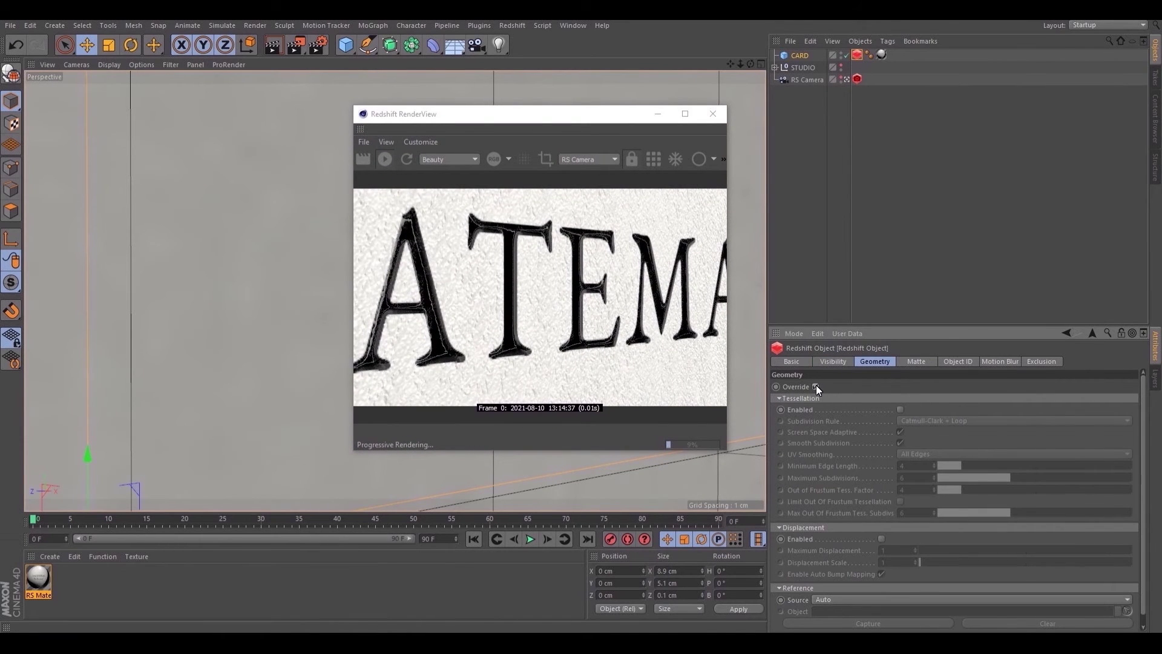
pyautogui.click(900, 410)
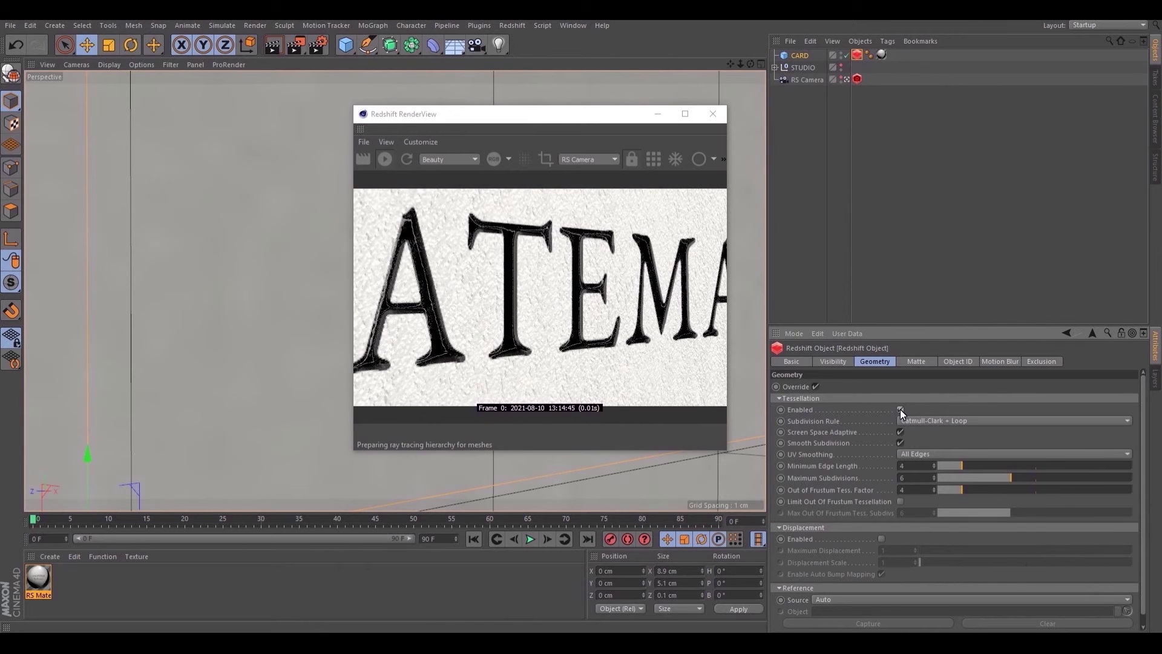
pyautogui.click(881, 538)
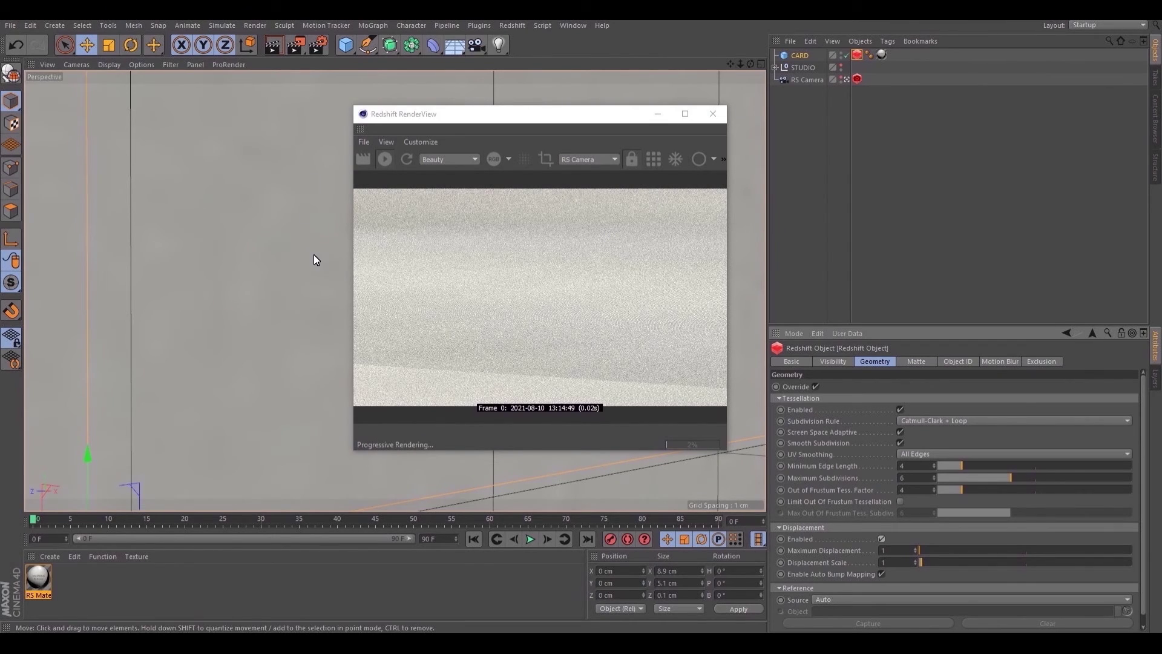
# Set Maximum Displacement to 0.11 and Displacement Scale to 0.1
pyautogui.keyDown('alt'); pyautogui.moveTo(314, 259); pyautogui.dragTo(137, 295); pyautogui.keyUp('alt')
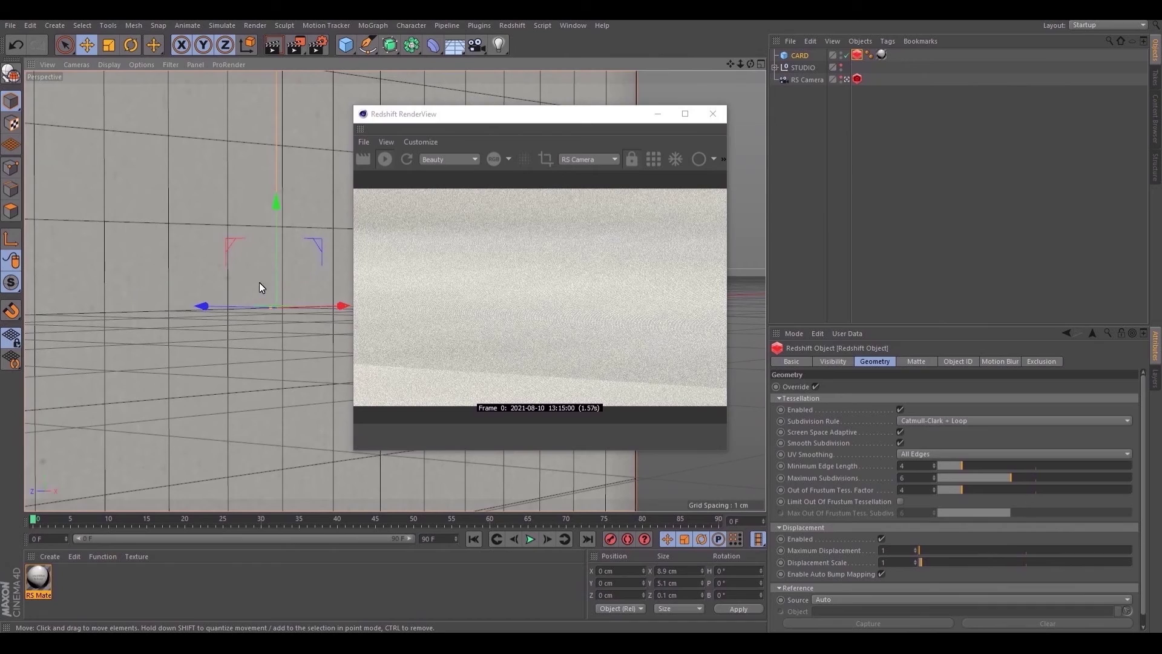
pyautogui.keyDown('alt'); pyautogui.moveTo(285, 296); pyautogui.dragTo(307, 293); pyautogui.keyUp('alt')
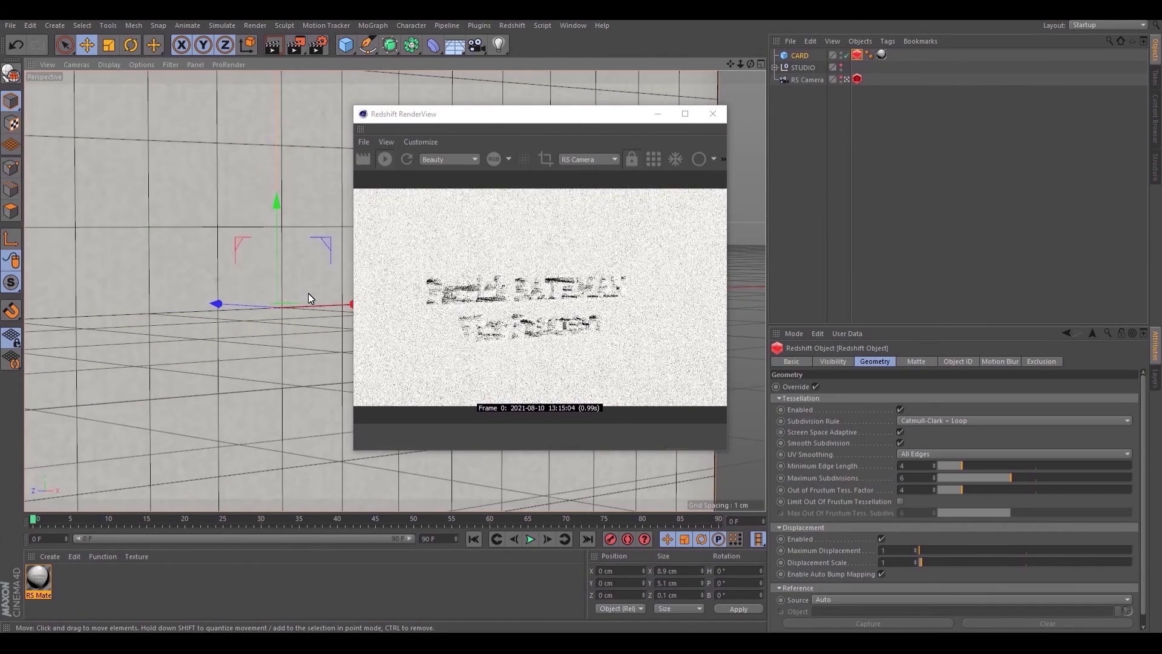
pyautogui.scroll(5, 303, 299)
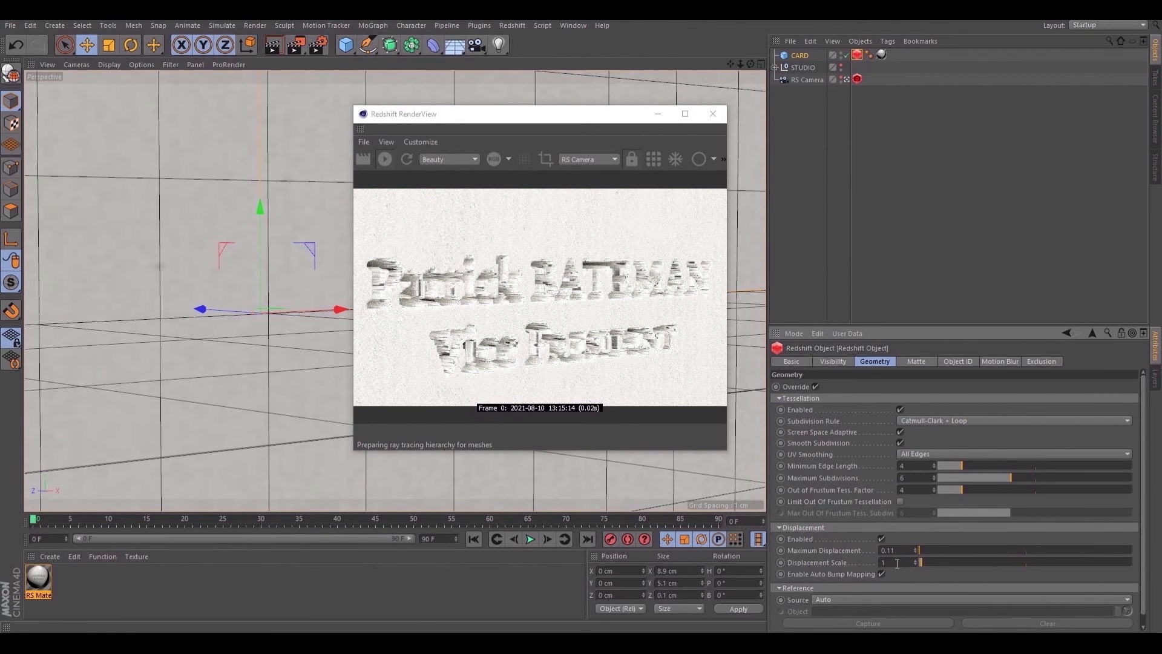
pyautogui.press('Return')
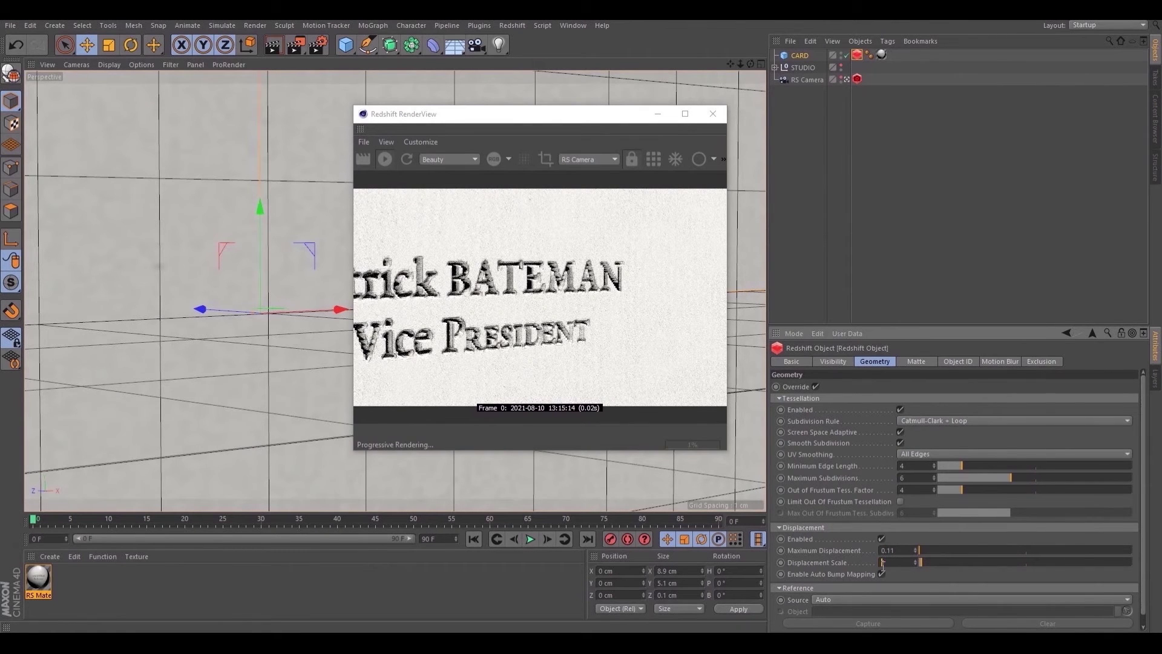
pyautogui.doubleClick(883, 562)
pyautogui.write('.1')
pyautogui.press('Return')
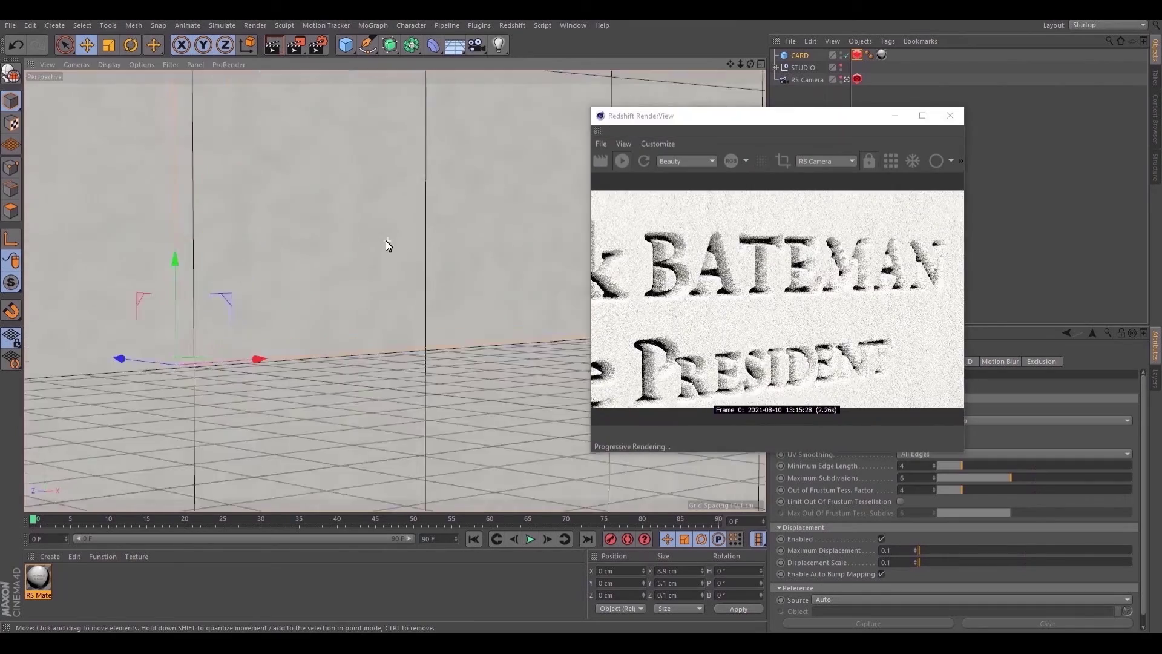
# Lower Maximum Displacement to 0.015, set Minimum Edge Length to 2, and bring Displacement Scale to 0.015
pyautogui.scroll(5, 388, 245)
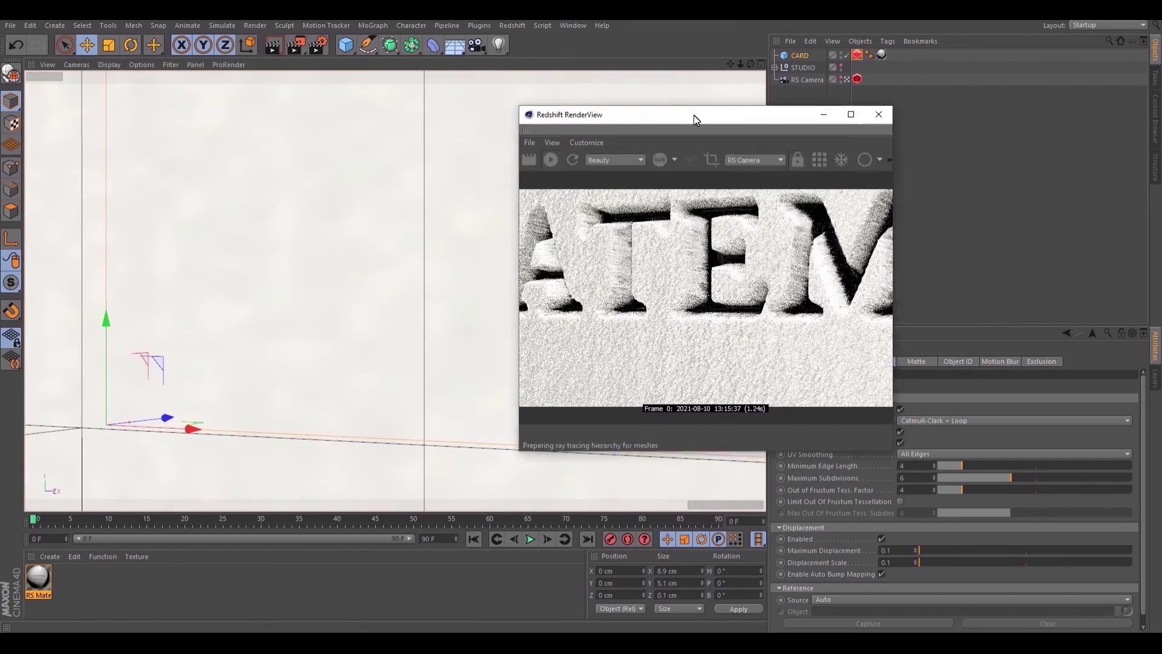
pyautogui.moveTo(693, 115); pyautogui.dragTo(322, 103)
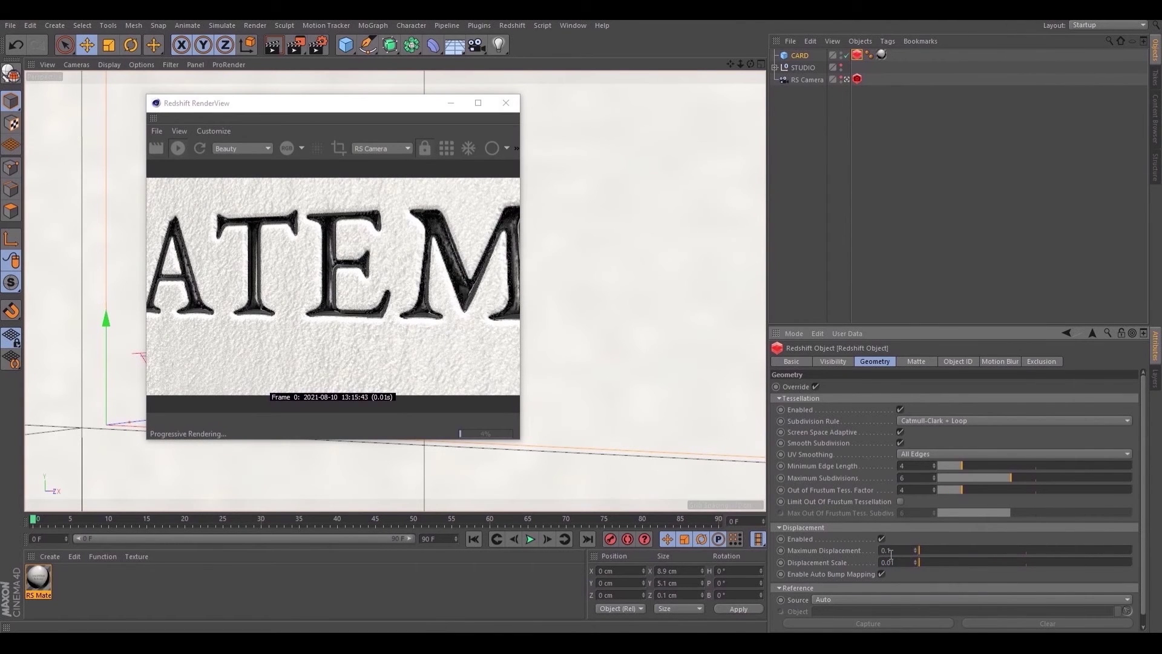
pyautogui.press('Return')
pyautogui.click(900, 465)
pyautogui.write('2')
pyautogui.press('Return')
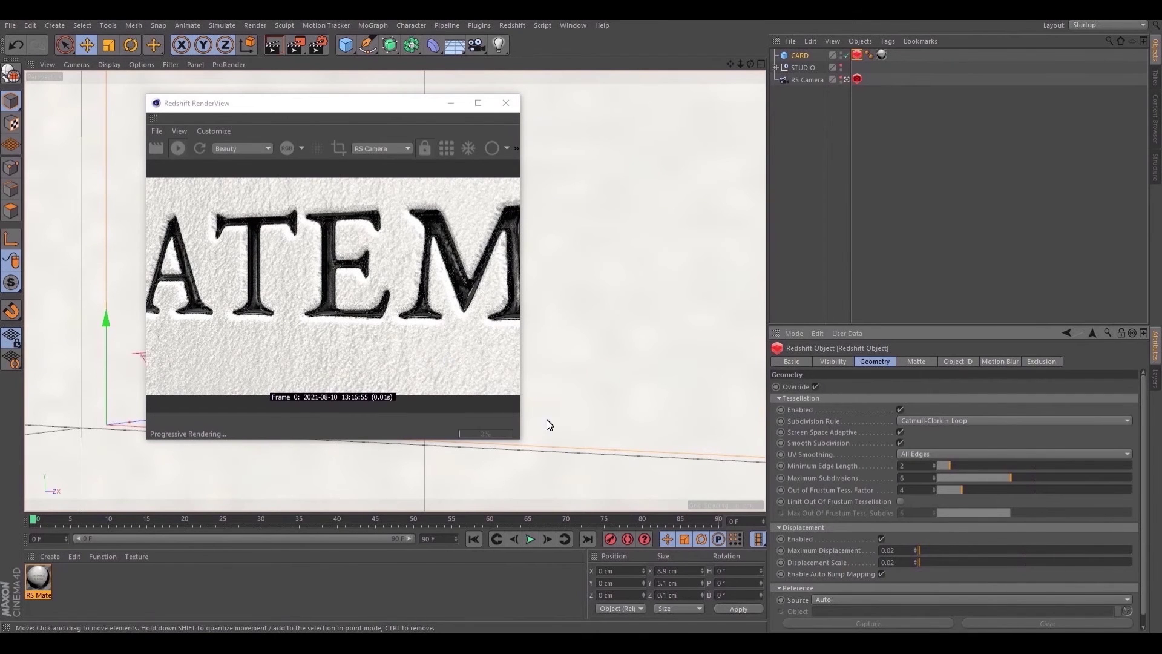
pyautogui.click(901, 561)
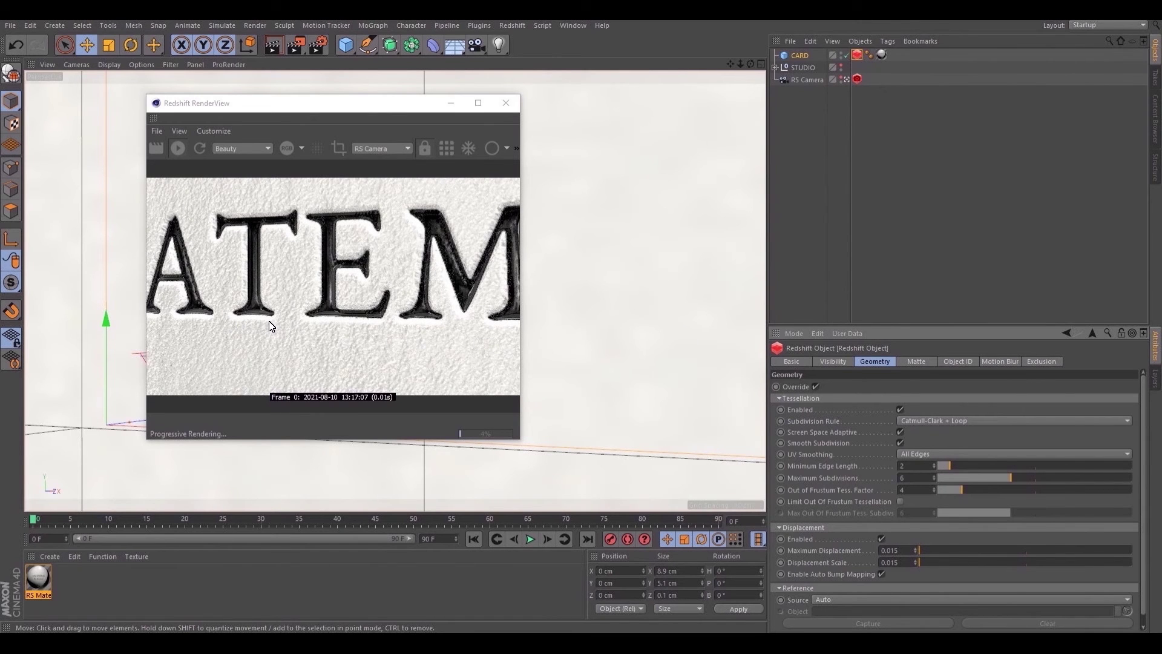
pyautogui.moveTo(336, 104); pyautogui.dragTo(712, 130)
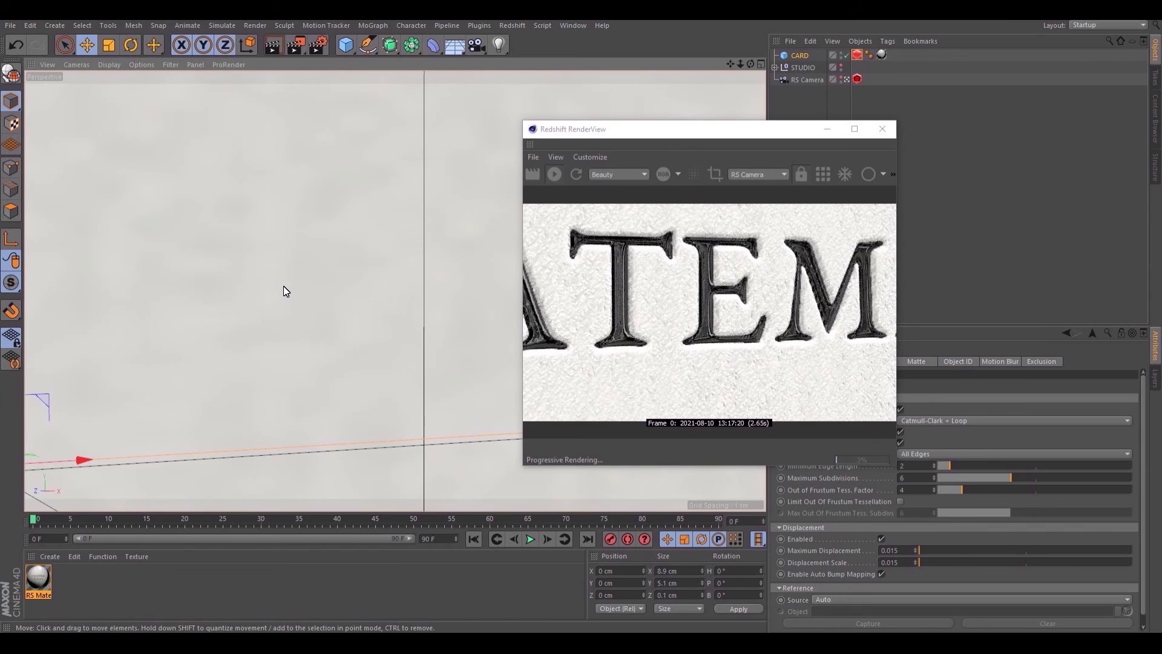
pyautogui.scroll(-10, 303, 306)
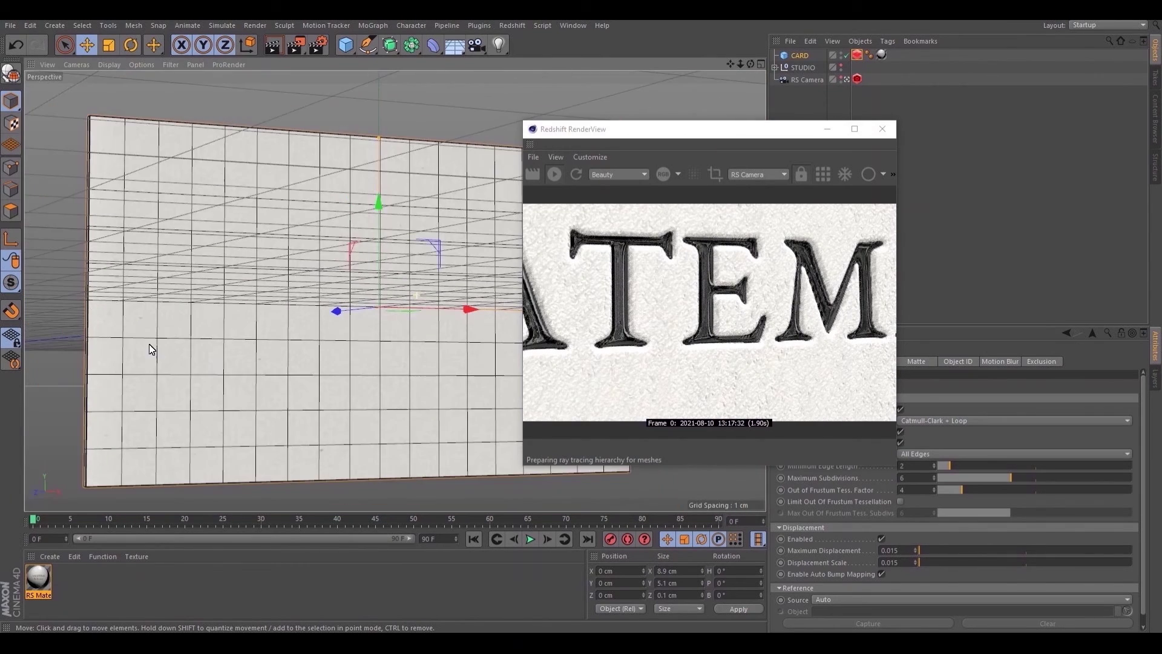
pyautogui.keyDown('alt'); pyautogui.moveTo(152, 349); pyautogui.dragTo(238, 338, button='middle'); pyautogui.keyUp('alt')
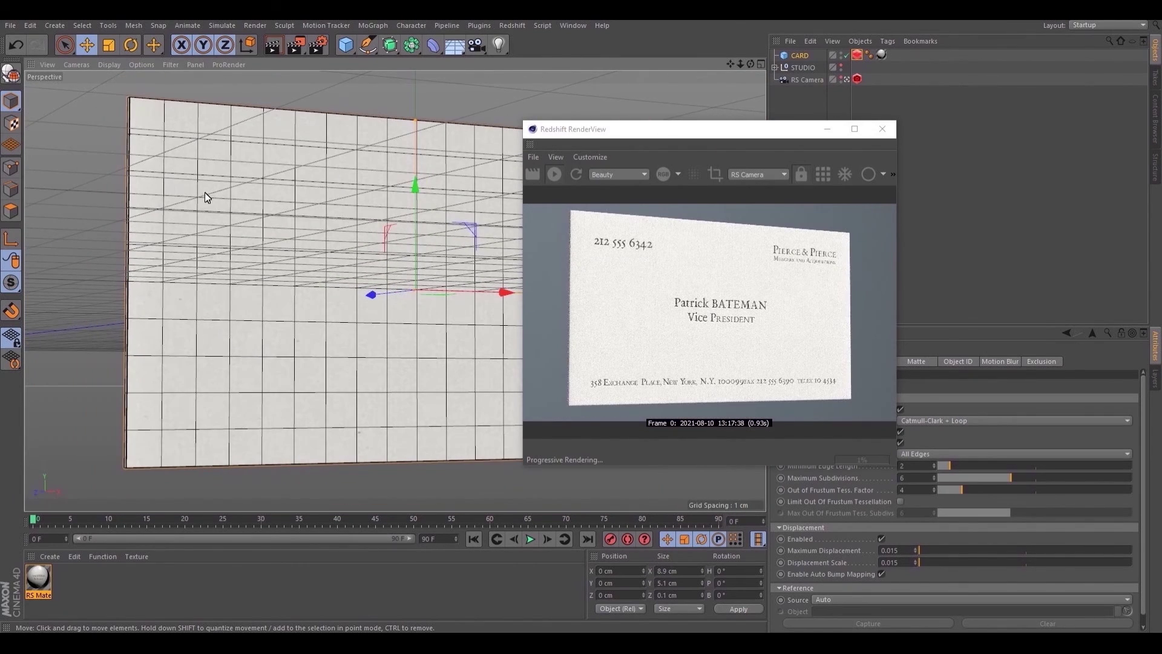
pyautogui.keyDown('alt'); pyautogui.moveTo(204, 192); pyautogui.dragTo(386, 313); pyautogui.keyUp('alt')
pyautogui.scroll(6, 166, 157)
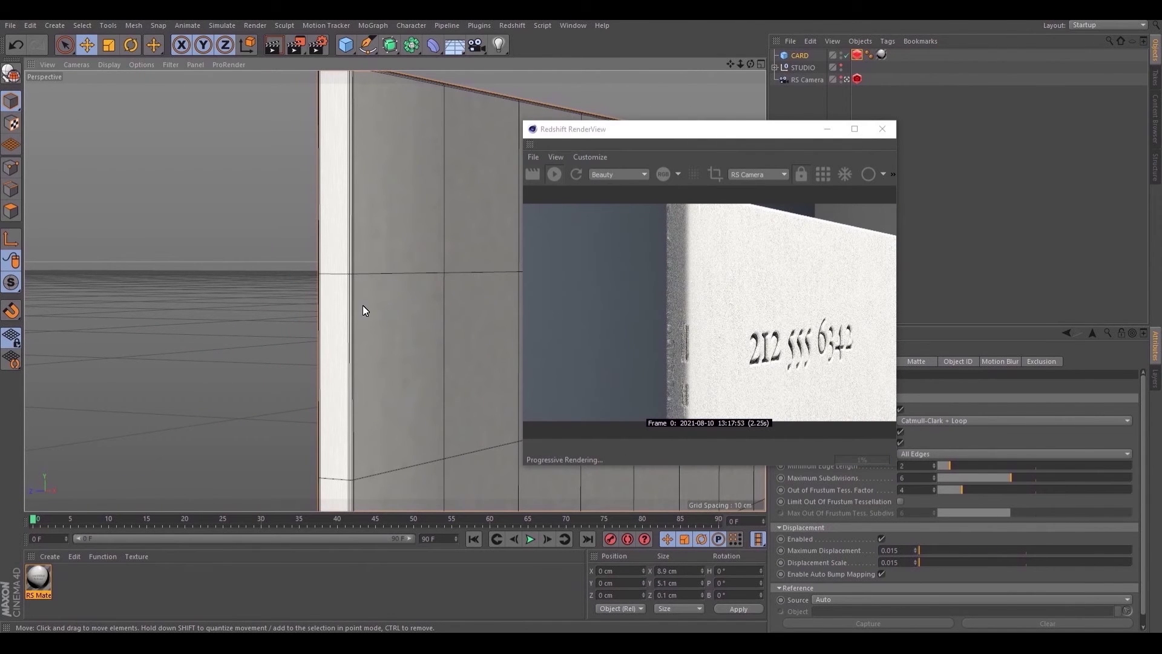
pyautogui.keyDown('alt'); pyautogui.moveTo(382, 321); pyautogui.dragTo(228, 291); pyautogui.keyUp('alt')
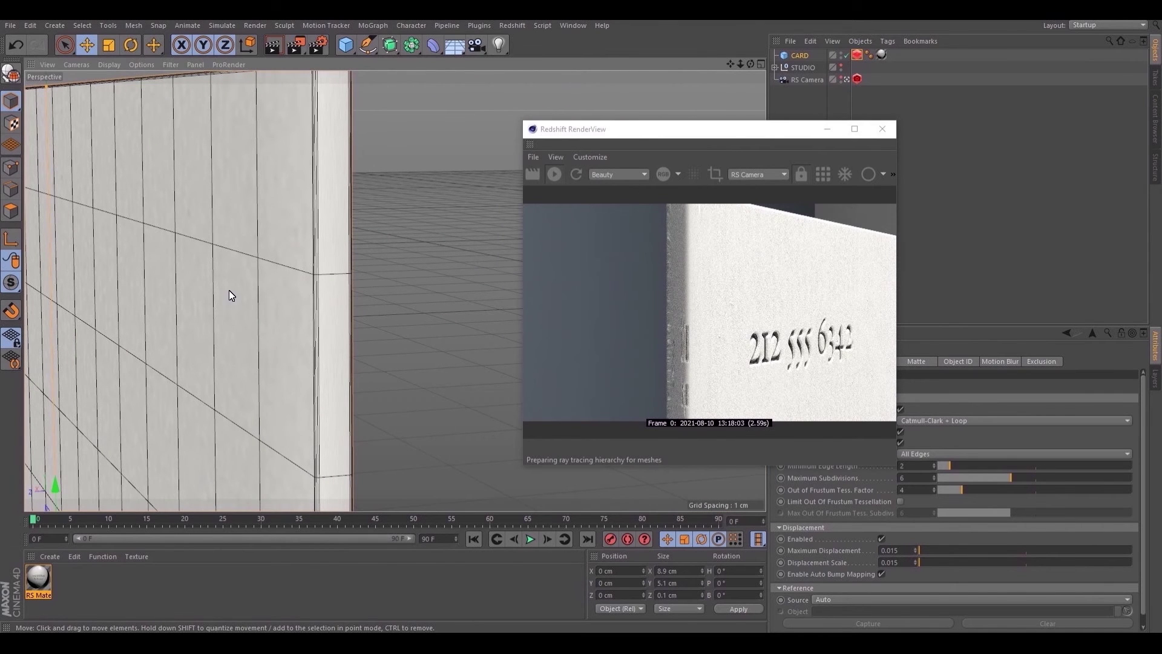
pyautogui.scroll(-3, 229, 291)
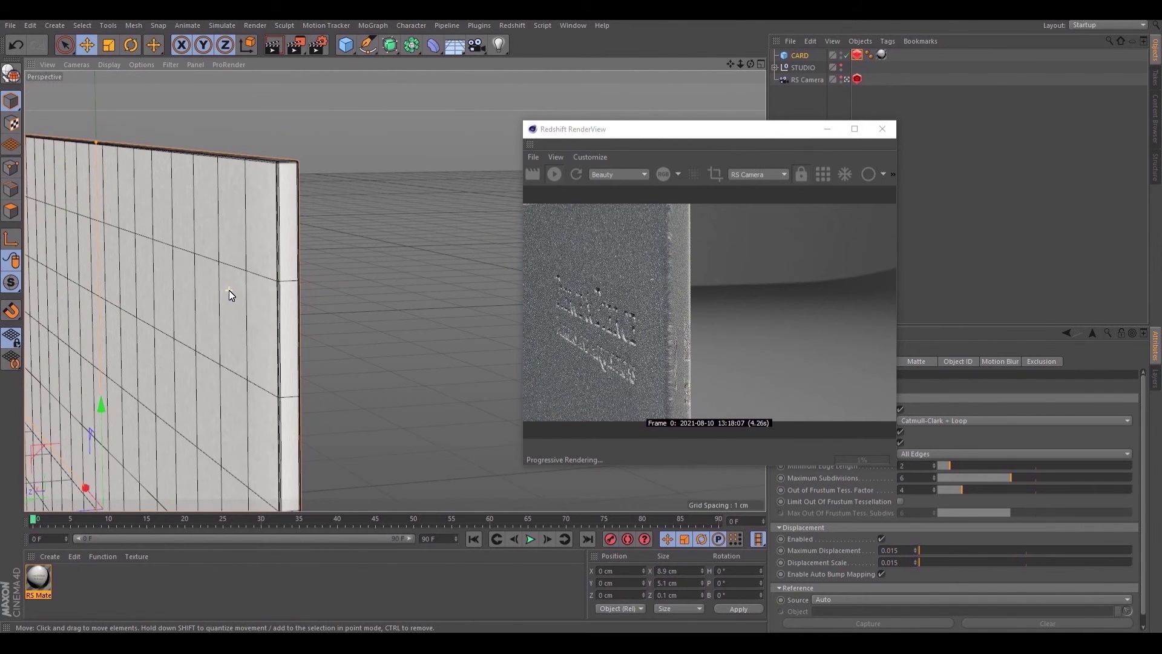
pyautogui.keyDown('alt'); pyautogui.moveTo(290, 259); pyautogui.dragTo(417, 278); pyautogui.keyUp('alt')
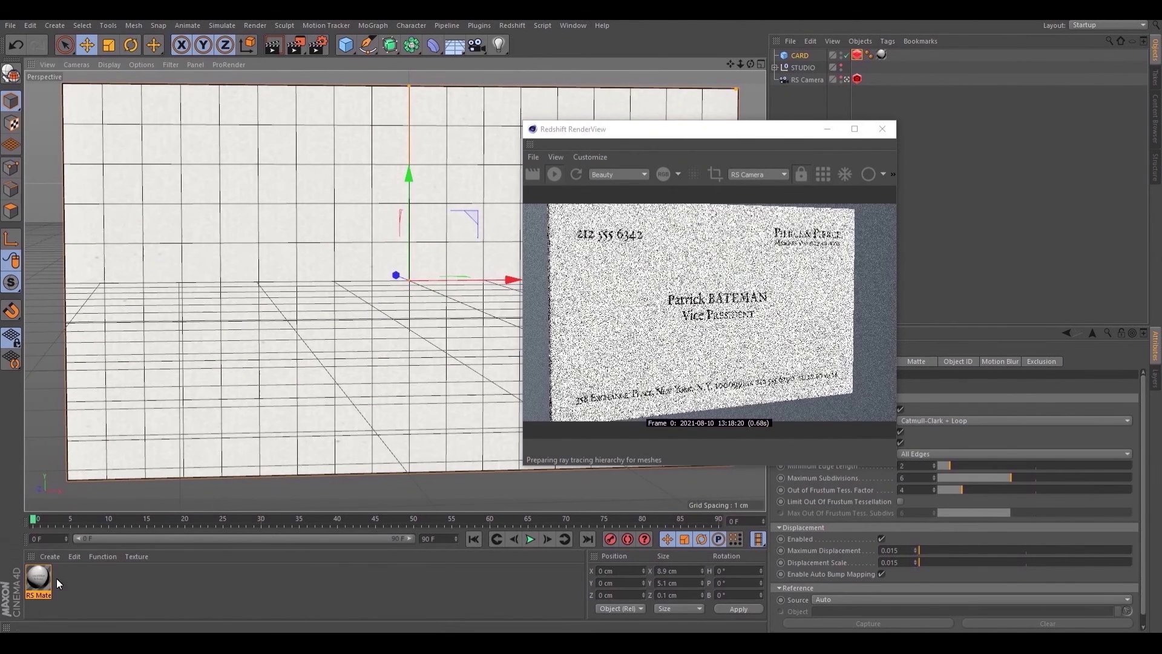
# Rename the card material 'Design' and duplicate it as 'PAPER'
pyautogui.doubleClick(36, 593)
pyautogui.write('Desig')
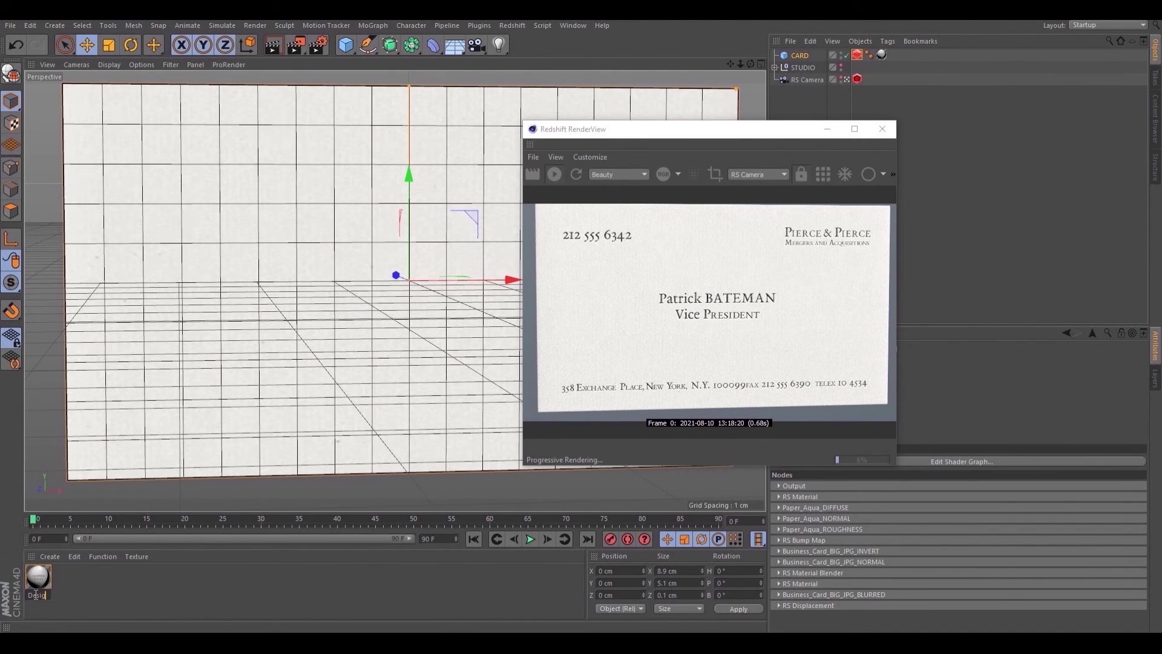
pyautogui.write('n')
pyautogui.press('Return')
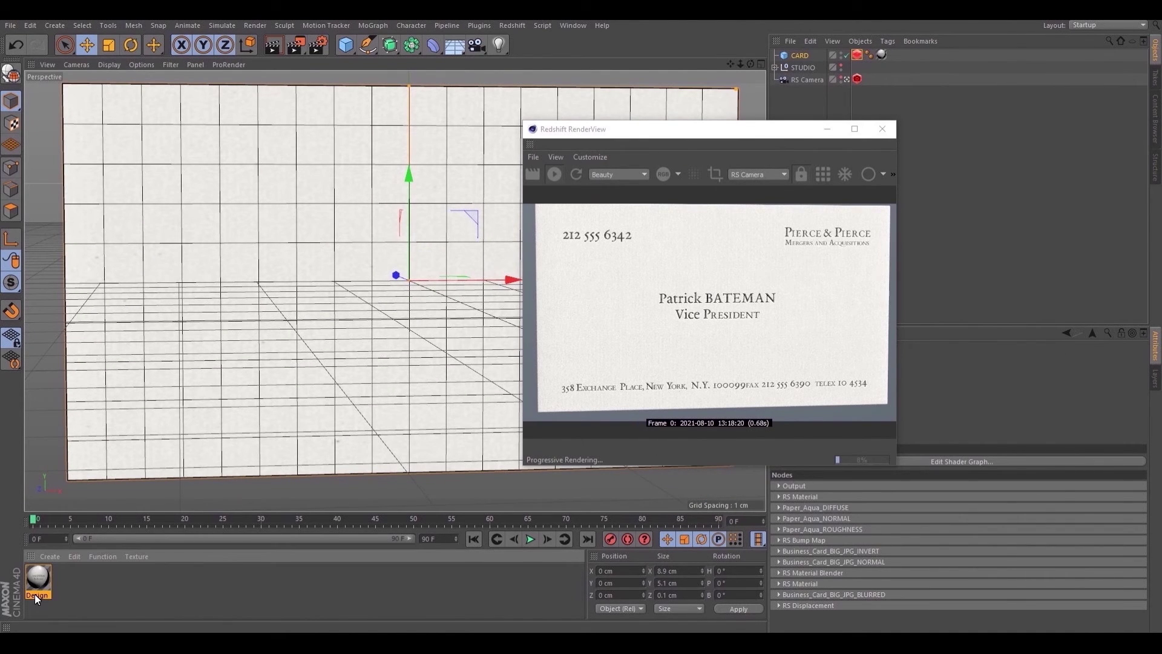
pyautogui.moveTo(43, 583); pyautogui.dragTo(65, 578)
pyautogui.doubleClick(71, 595)
pyautogui.write('PAP')
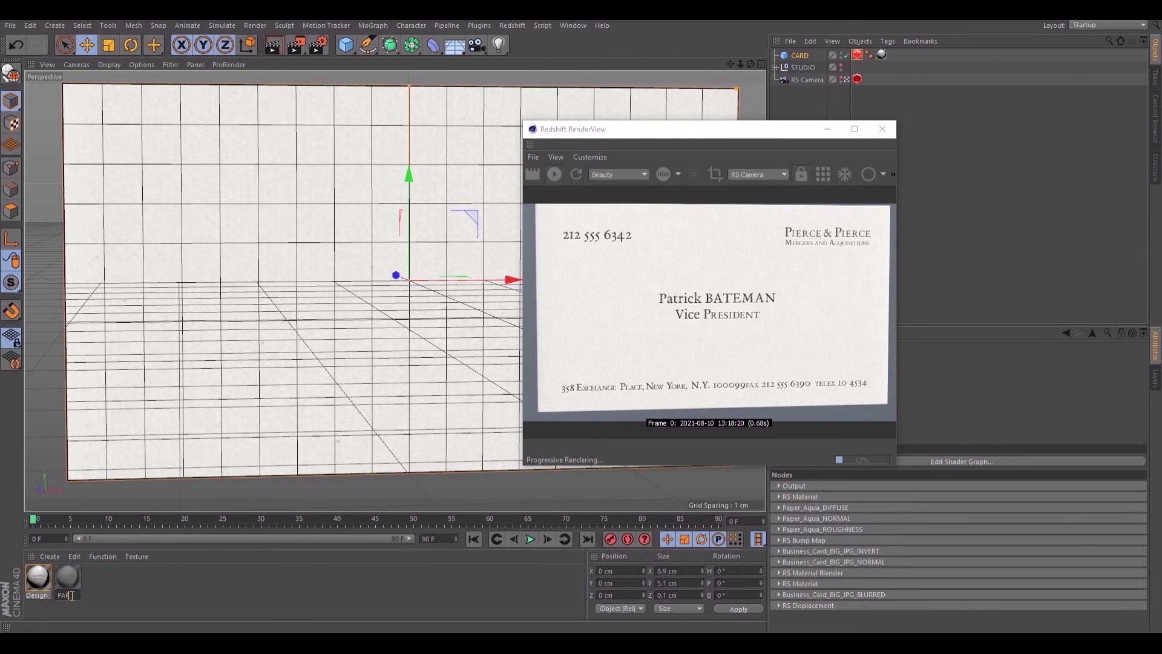
pyautogui.write('ER')
pyautogui.press('Return')
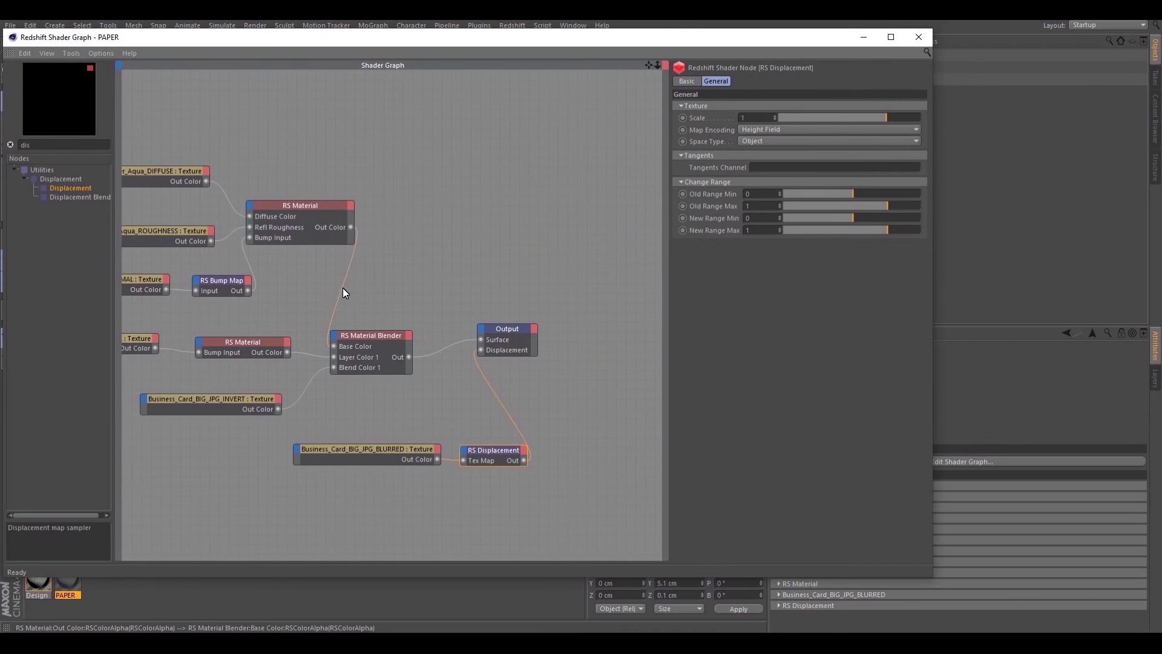
# In PAPER's graph, delete the displacement and lettering nodes and wire RS Material to Output Surface
pyautogui.press('h')
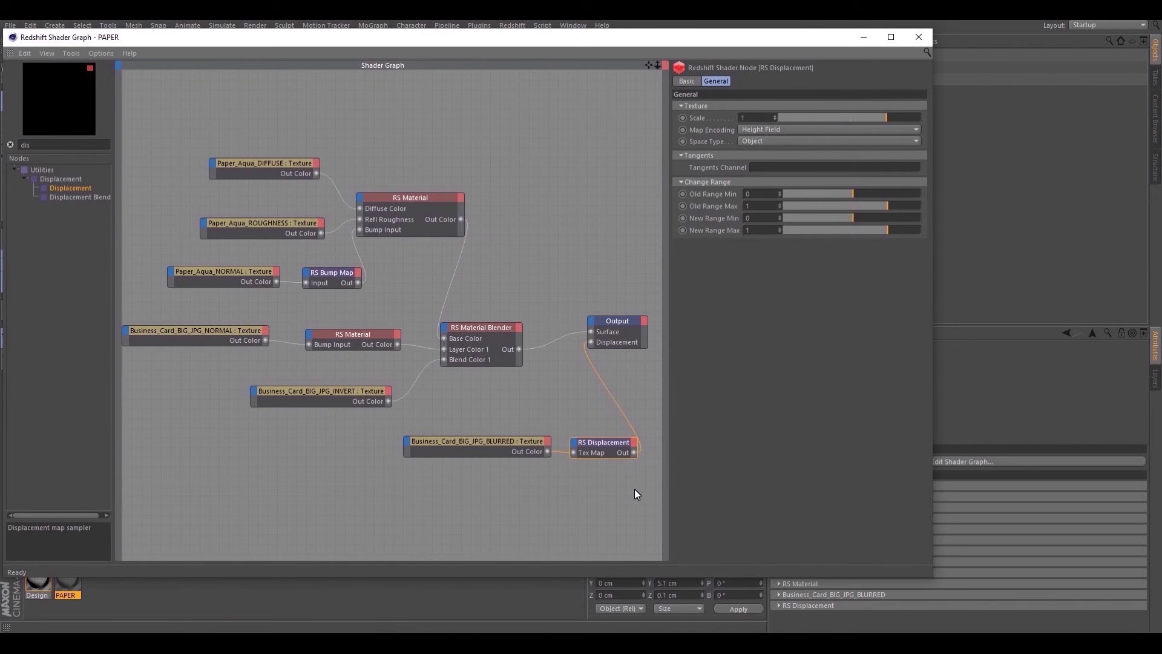
pyautogui.moveTo(635, 490); pyautogui.dragTo(386, 404)
pyautogui.press('Delete')
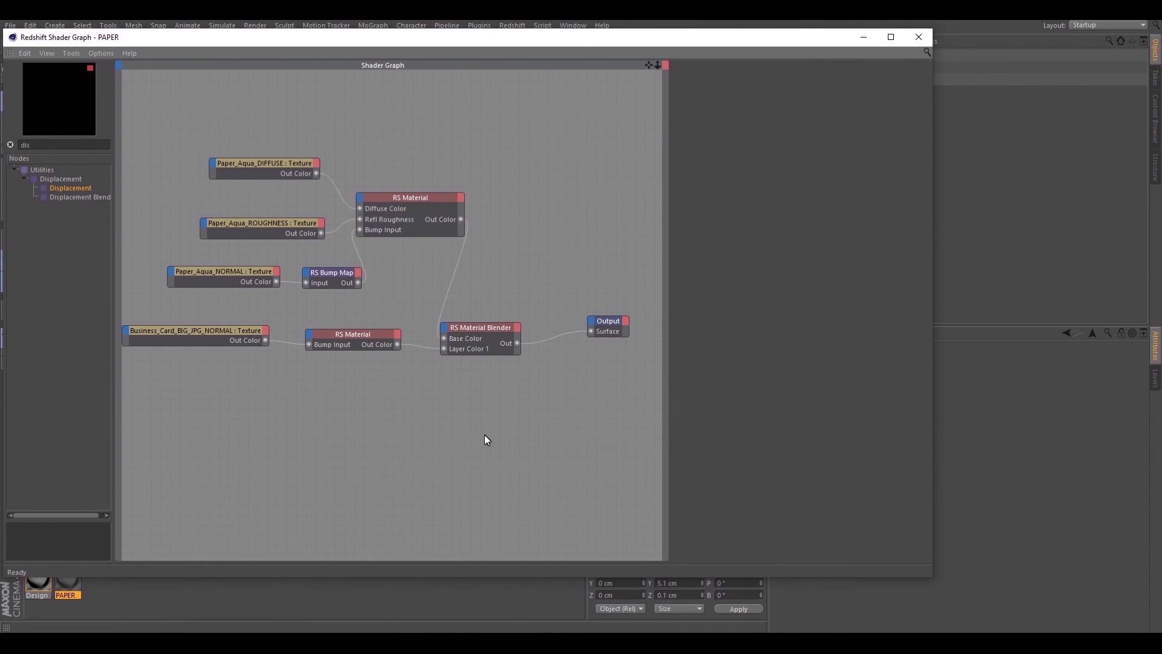
pyautogui.moveTo(540, 430); pyautogui.dragTo(140, 307)
pyautogui.press('Delete')
pyautogui.moveTo(461, 219); pyautogui.dragTo(541, 213)
pyautogui.click(598, 314)
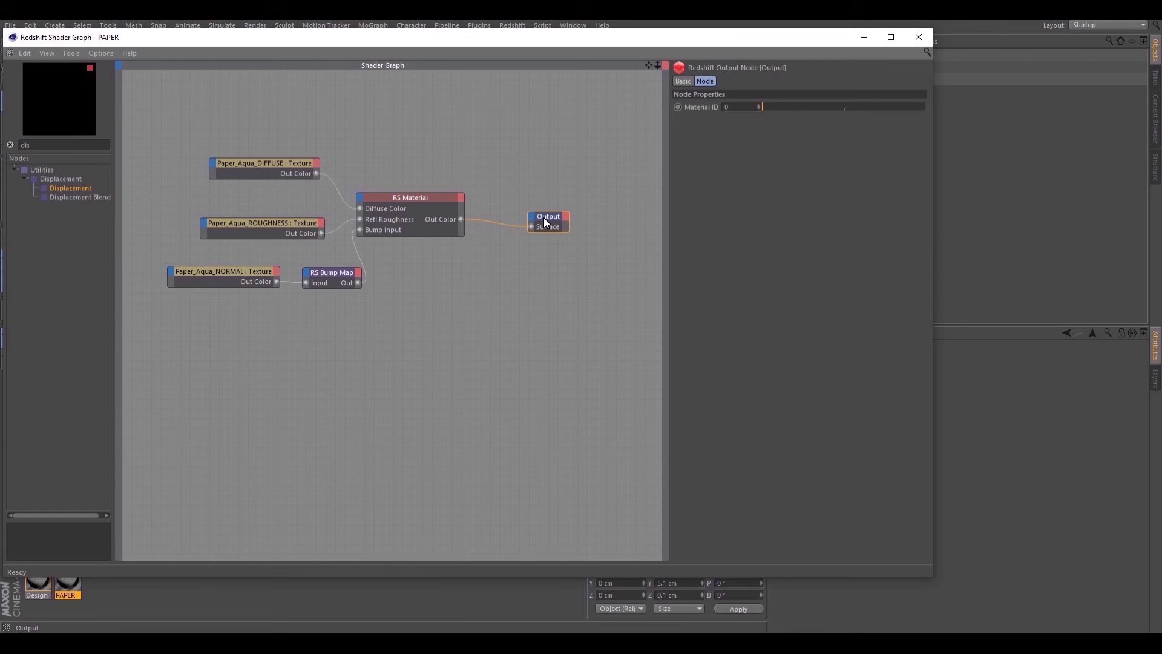
pyautogui.moveTo(416, 198); pyautogui.dragTo(449, 209)
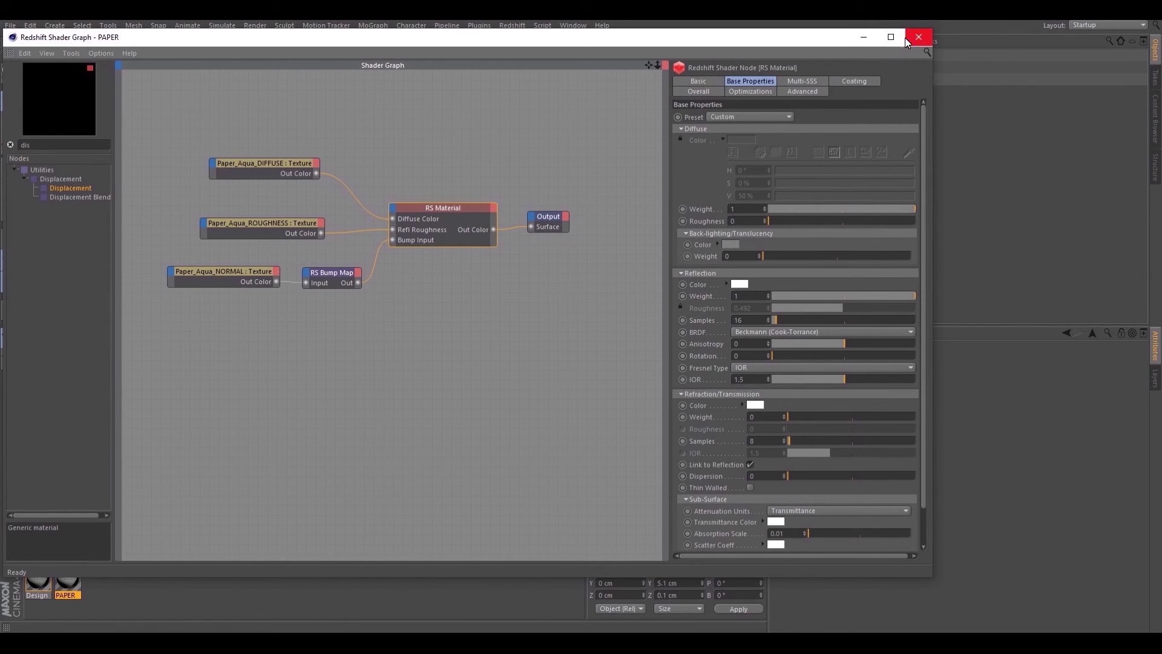
# Set the RS Material Preset to Paper in PAPER and Design, with Design's Translucency Weight at 0
pyautogui.click(783, 118)
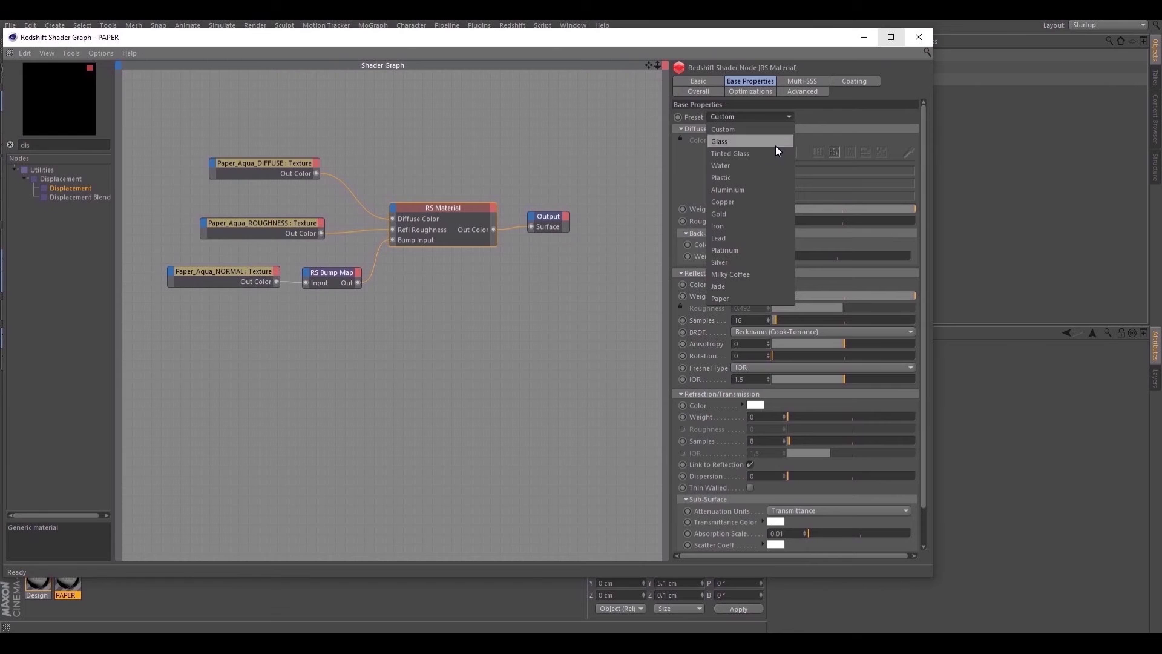
pyautogui.click(743, 299)
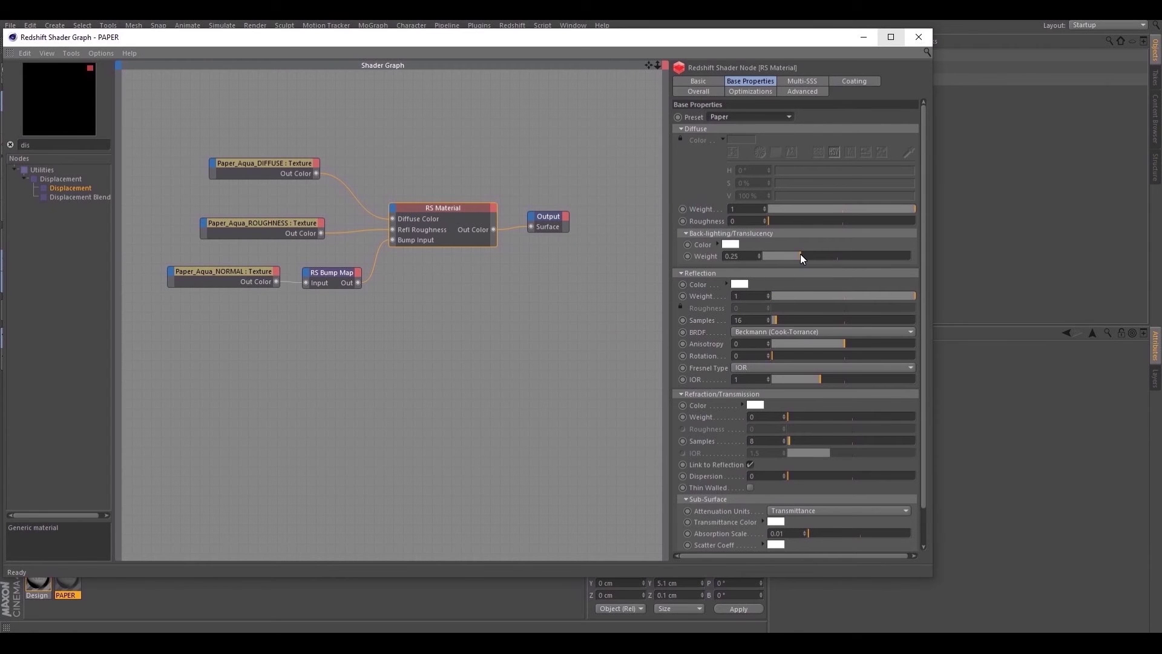
pyautogui.click(37, 583)
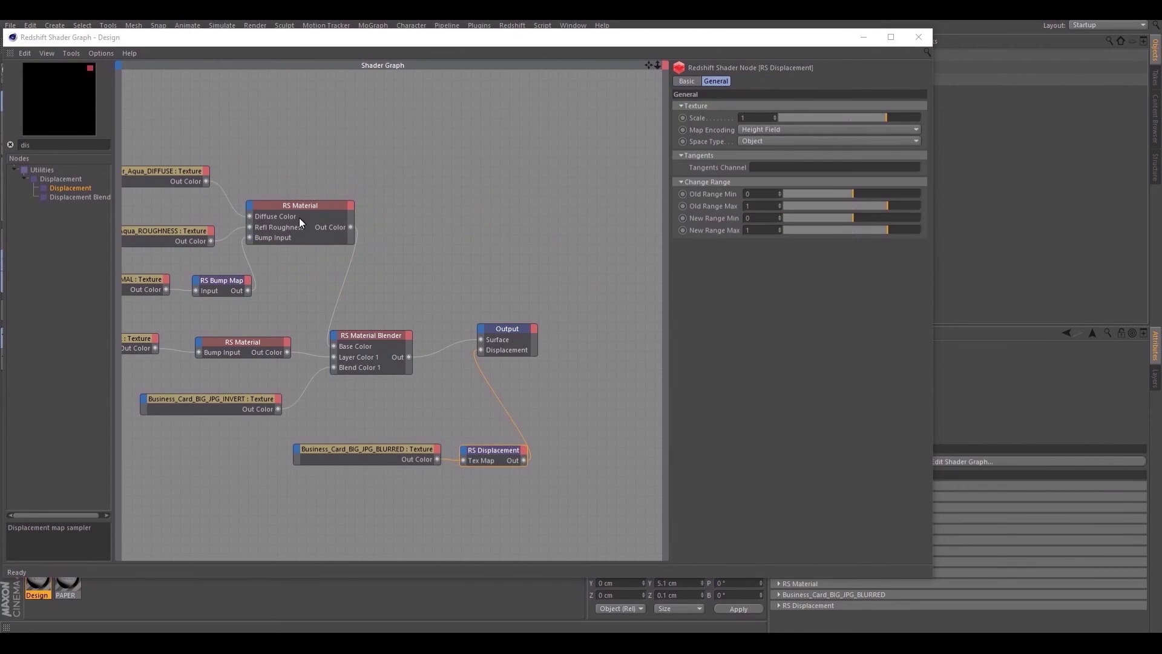
pyautogui.click(304, 206)
pyautogui.click(748, 116)
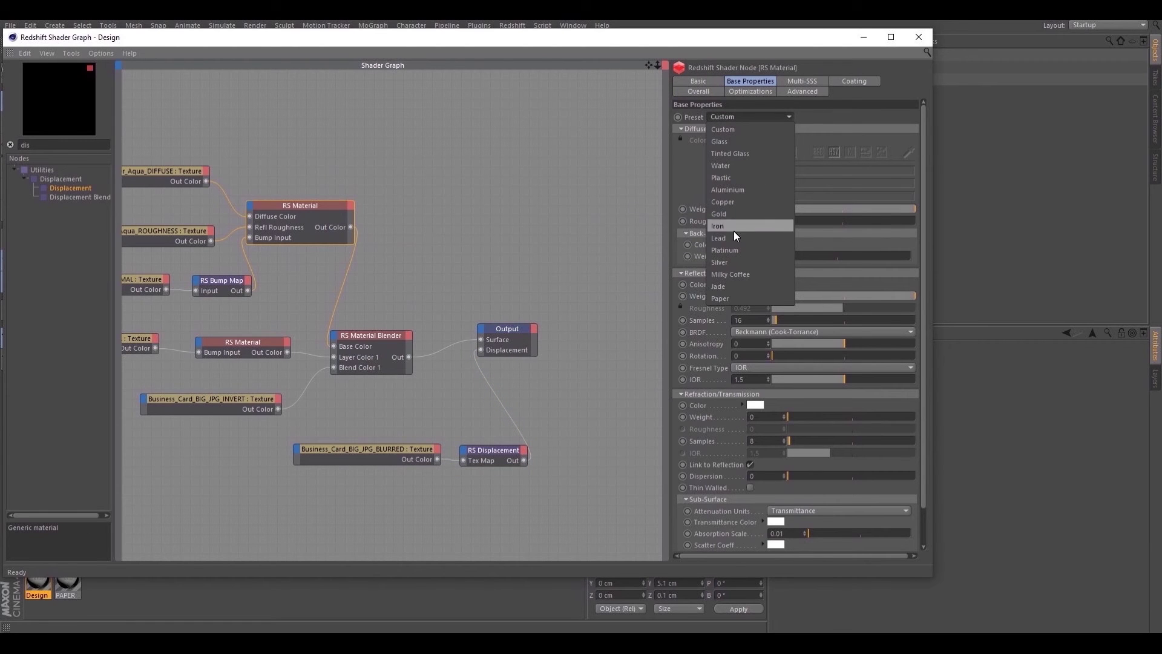
pyautogui.click(735, 296)
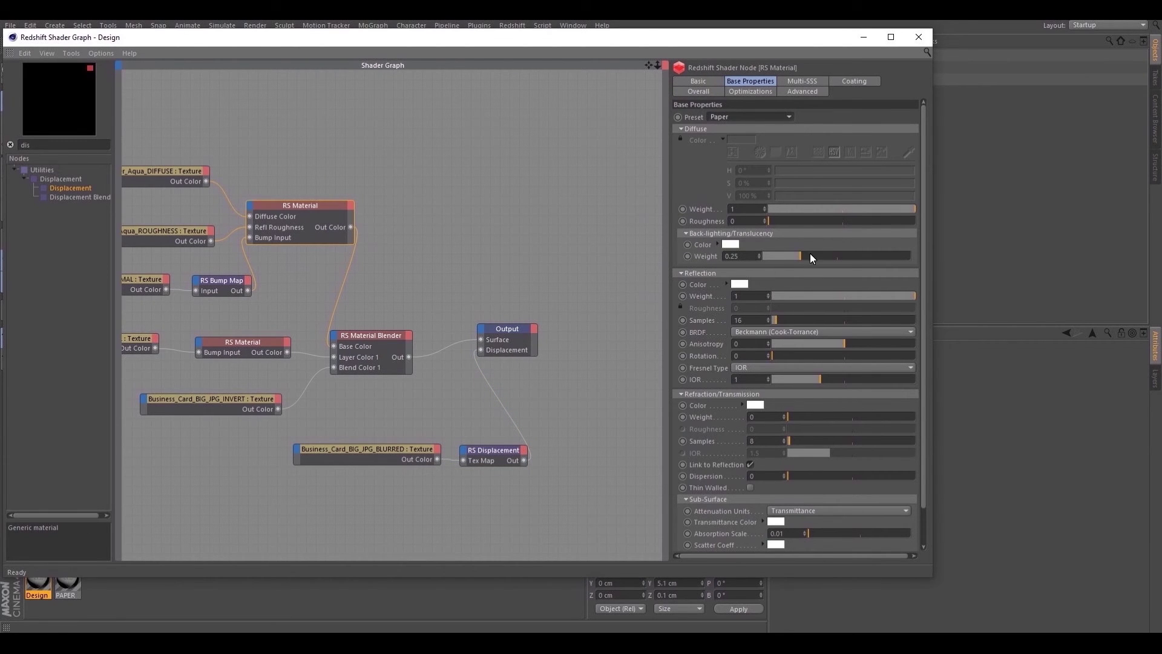
pyautogui.moveTo(802, 256); pyautogui.dragTo(765, 260)
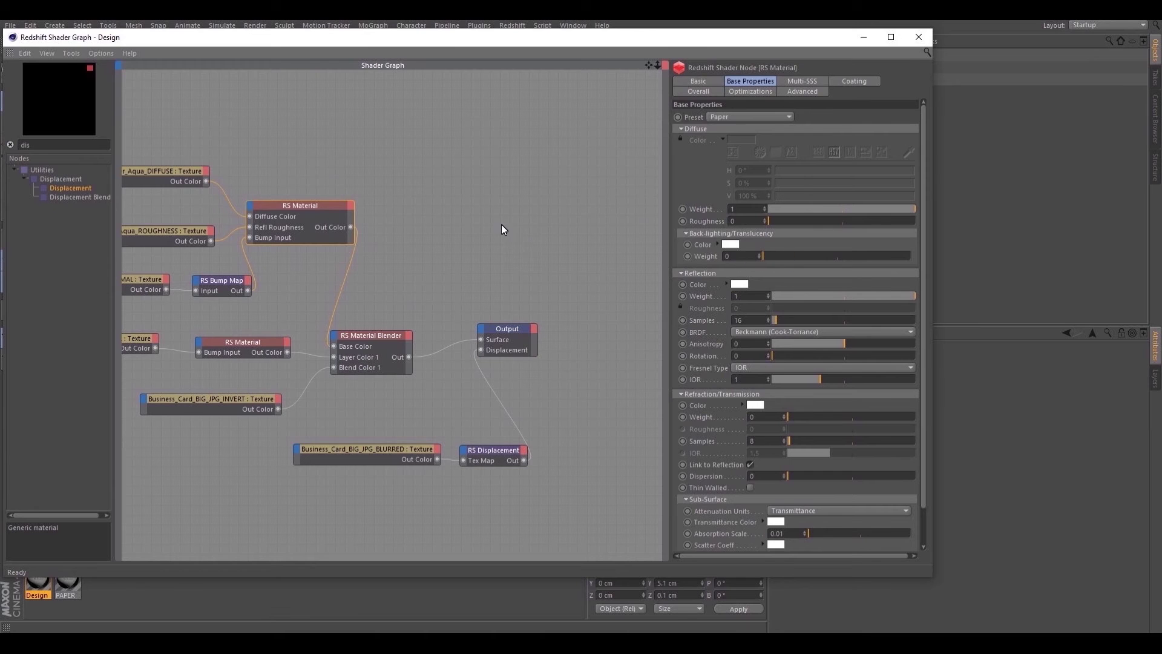
pyautogui.click(918, 37)
pyautogui.moveTo(679, 124); pyautogui.dragTo(703, 125)
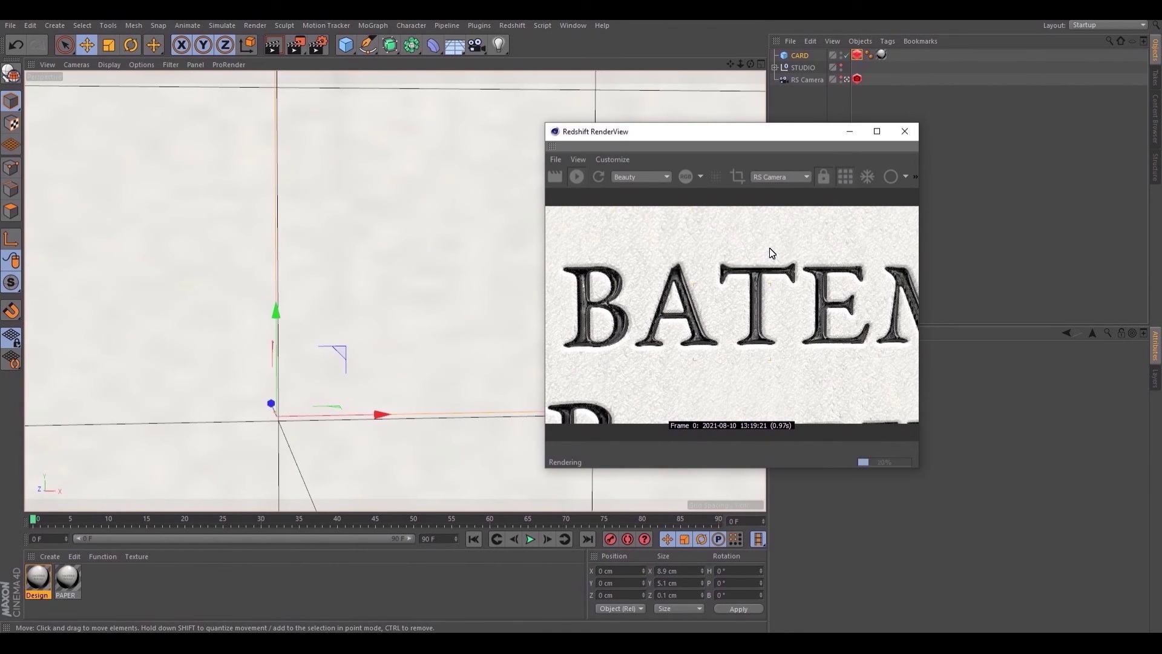
# Hide the Redshift RenderView, zoom to frame the card, and select CARD to show its Cube settings
pyautogui.click(382, 320)
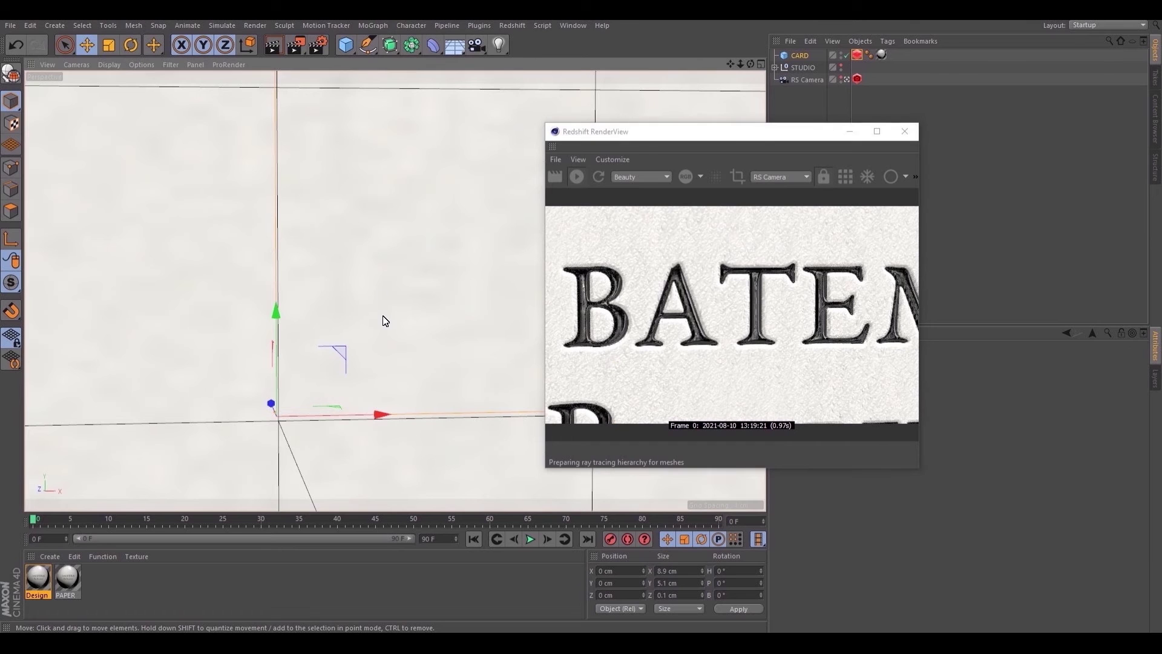
pyautogui.scroll(3, 384, 320)
pyautogui.scroll(-2, 382, 320)
pyautogui.click(581, 189)
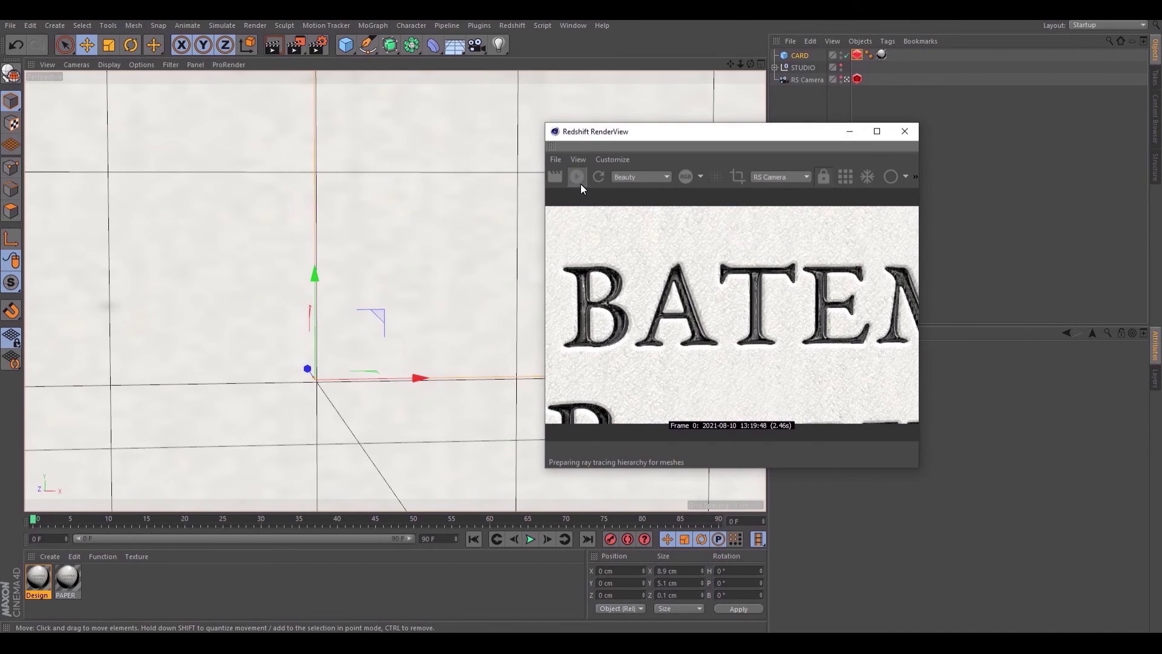
pyautogui.click(851, 134)
pyautogui.scroll(4, 437, 242)
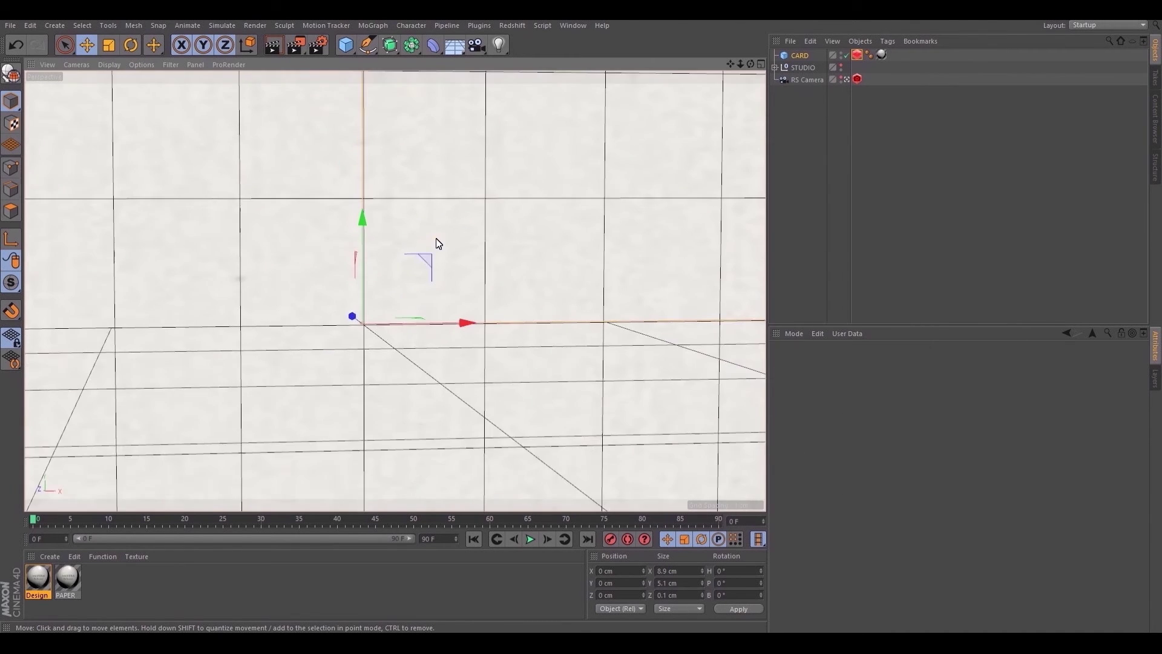
pyautogui.scroll(-5, 428, 249)
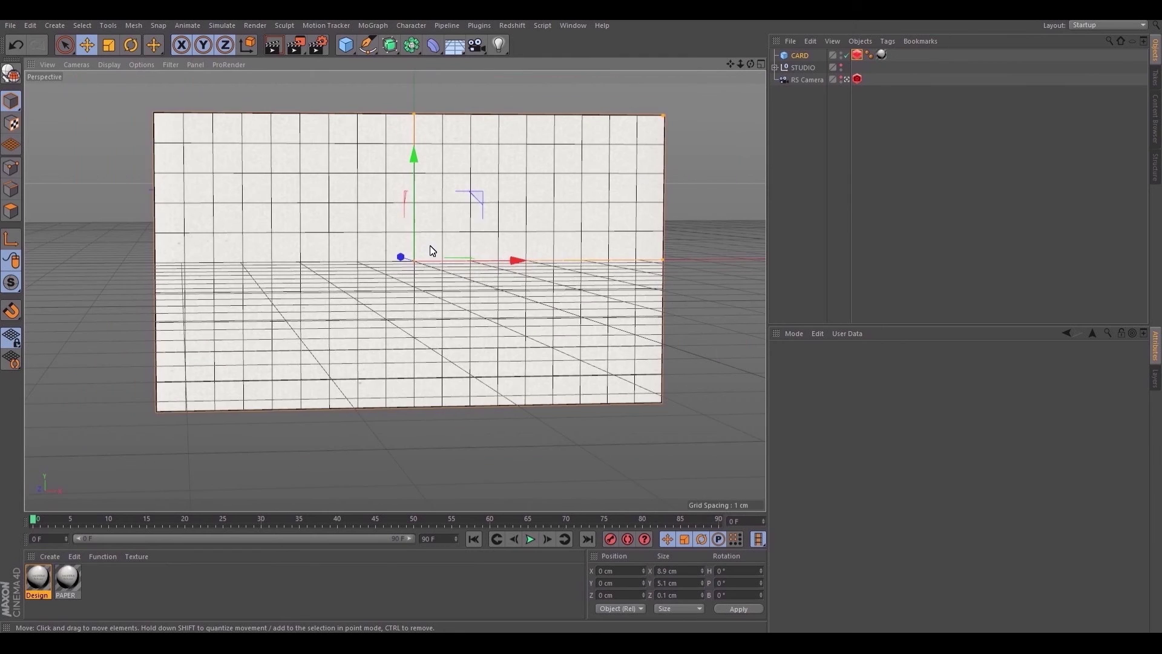
pyautogui.click(801, 57)
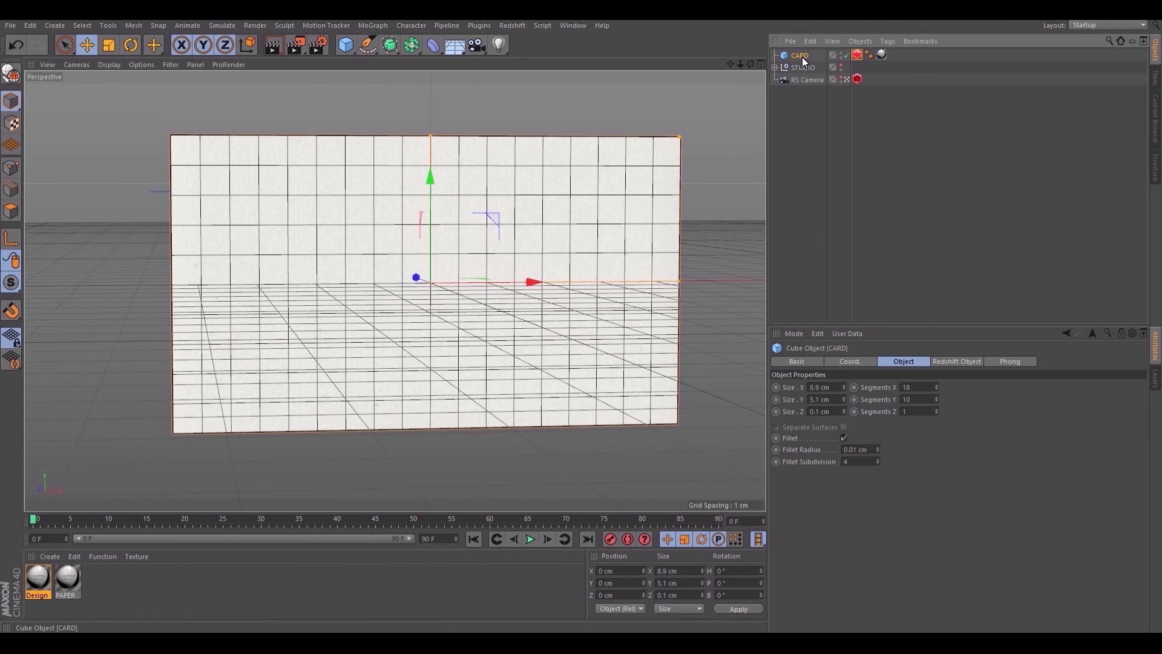
# Make the CARD cube editable, switch to Polygon mode, and assign it the PAPER material
pyautogui.click(8, 75)
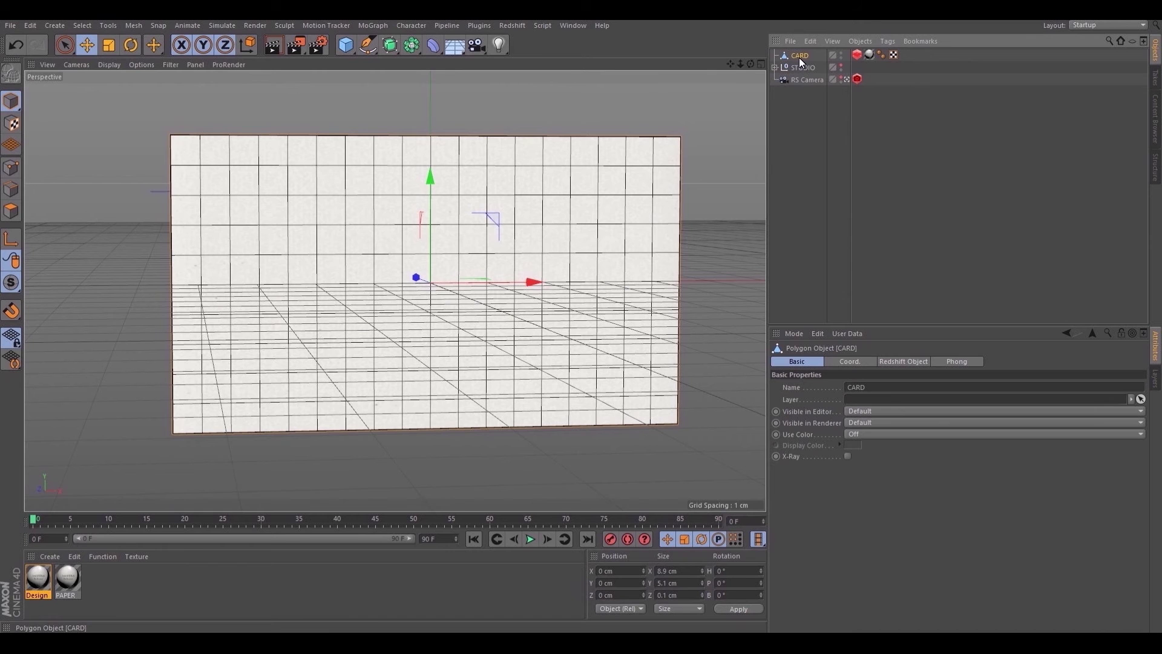
pyautogui.click(5, 210)
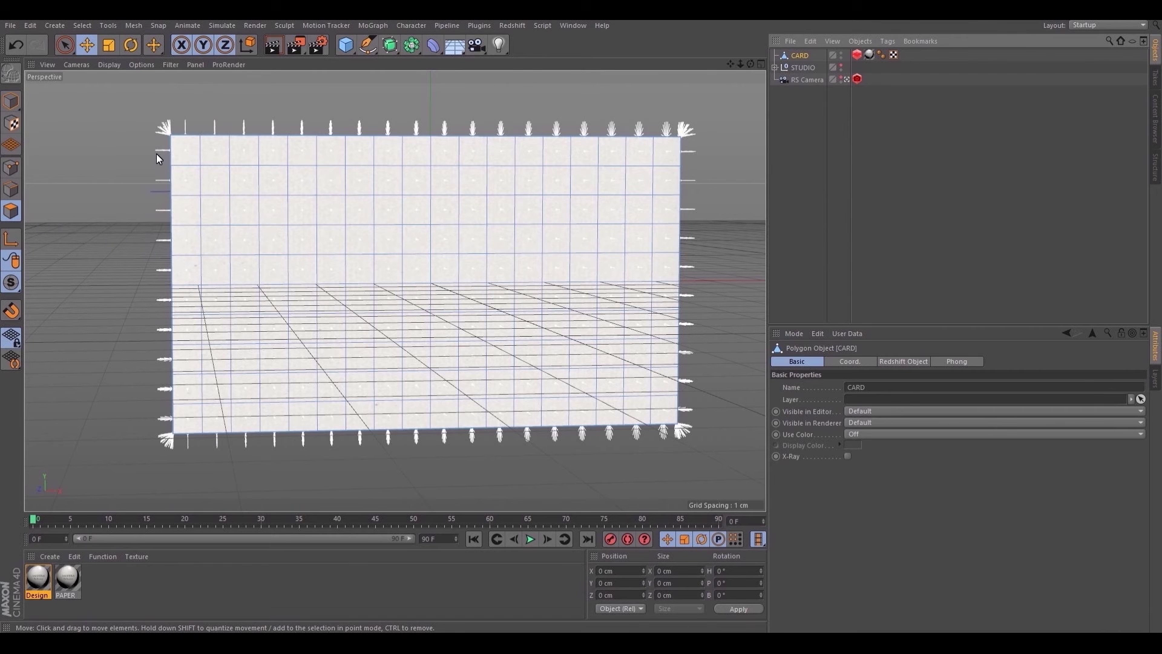
pyautogui.scroll(4, 159, 152)
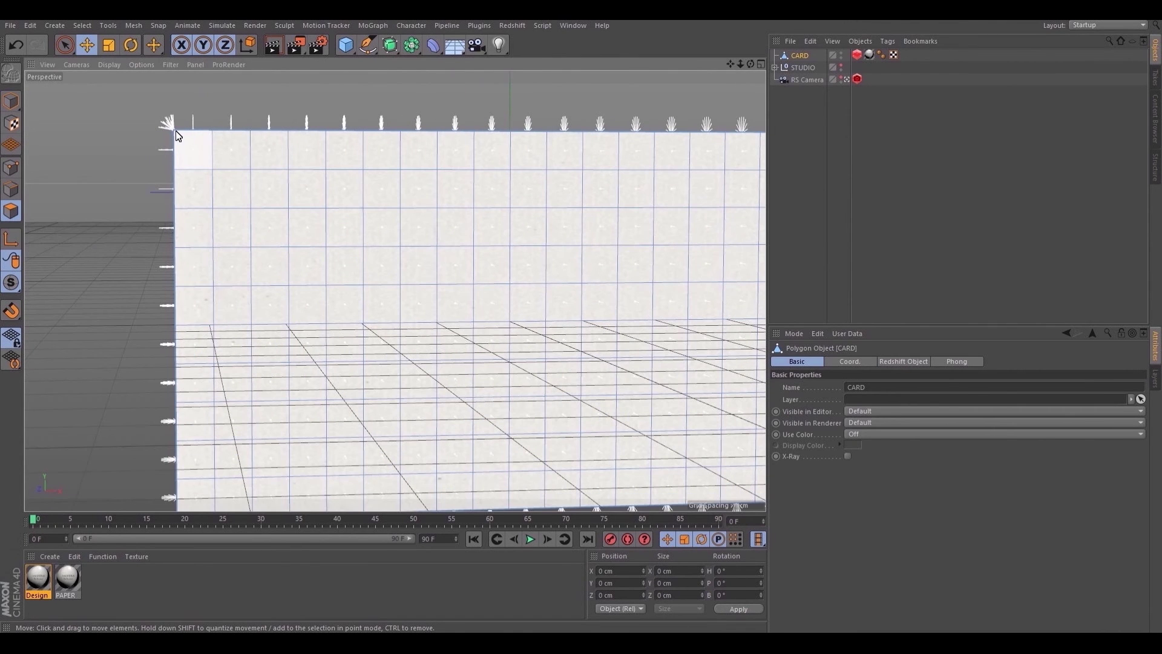
pyautogui.keyDown('alt'); pyautogui.moveTo(183, 134); pyautogui.dragTo(633, 220, button='right'); pyautogui.keyUp('alt')
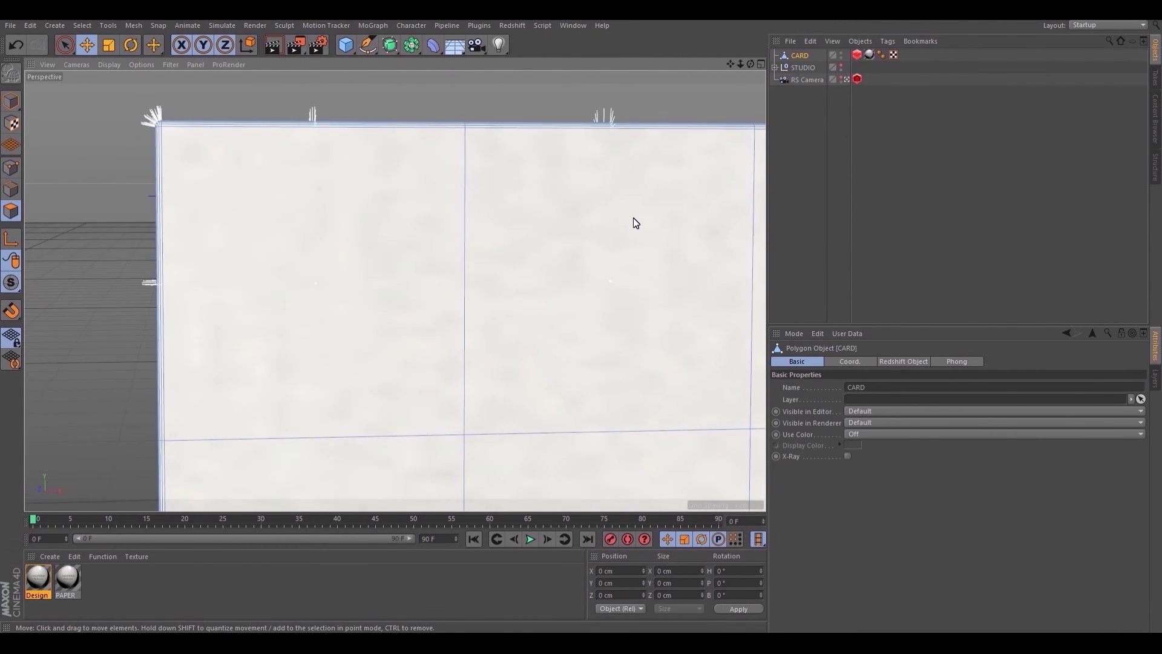
pyautogui.click(71, 581)
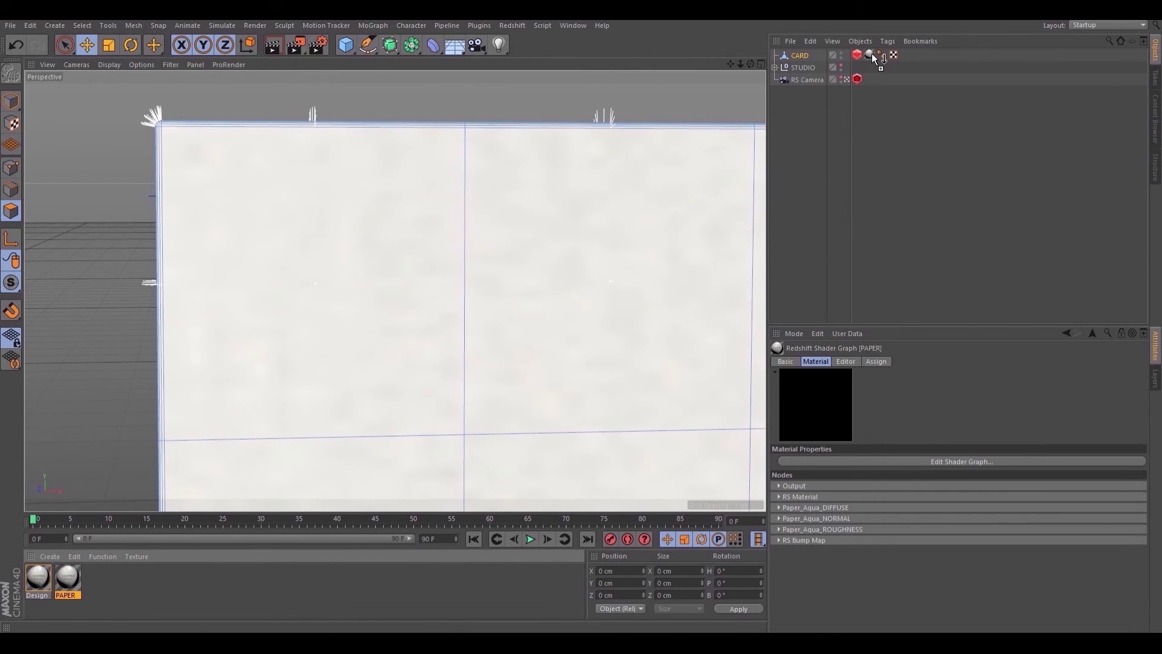
pyautogui.moveTo(875, 59); pyautogui.dragTo(875, 59)
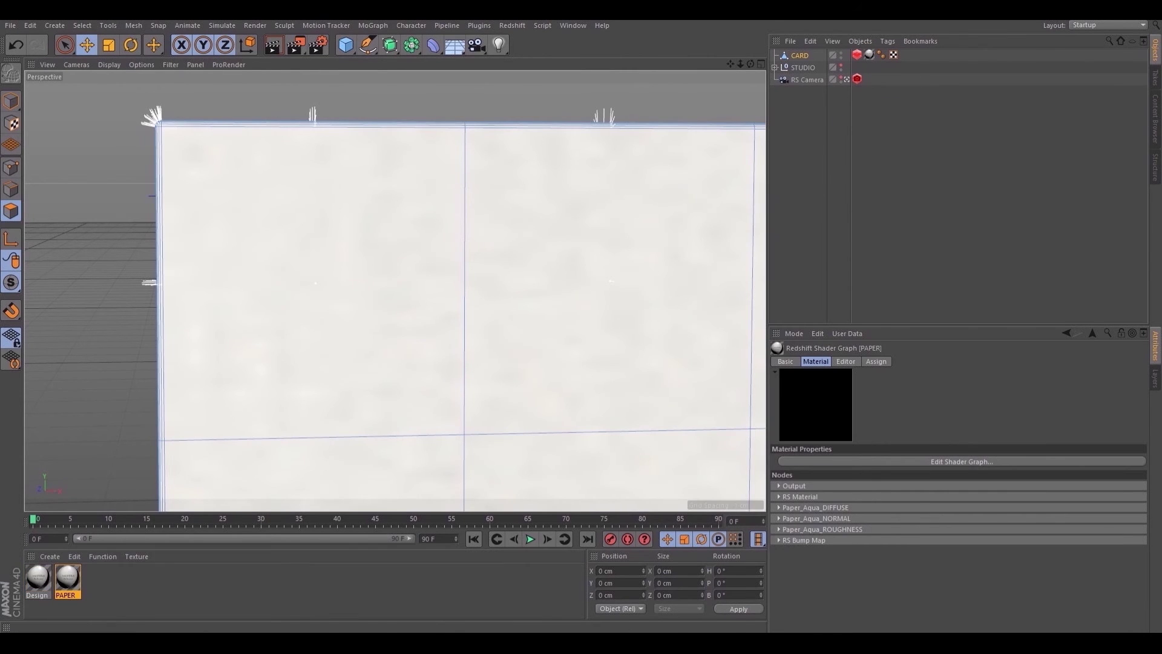
pyautogui.hotkey('alt', 'Tab')
pyautogui.click(573, 176)
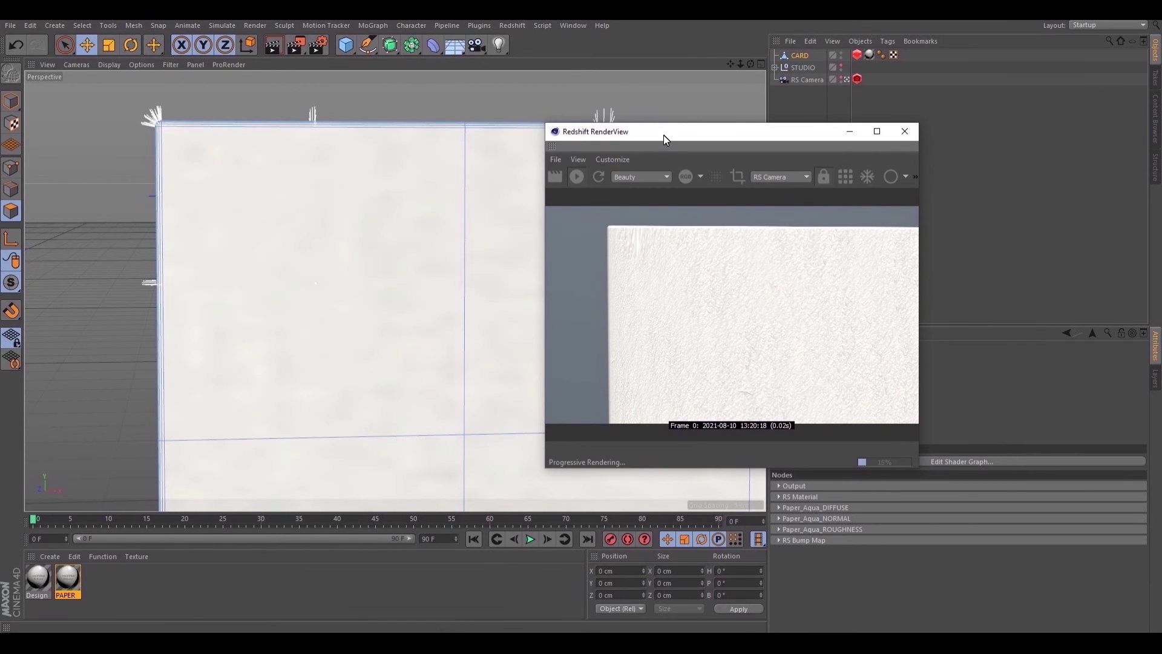
pyautogui.moveTo(664, 137); pyautogui.dragTo(869, 257)
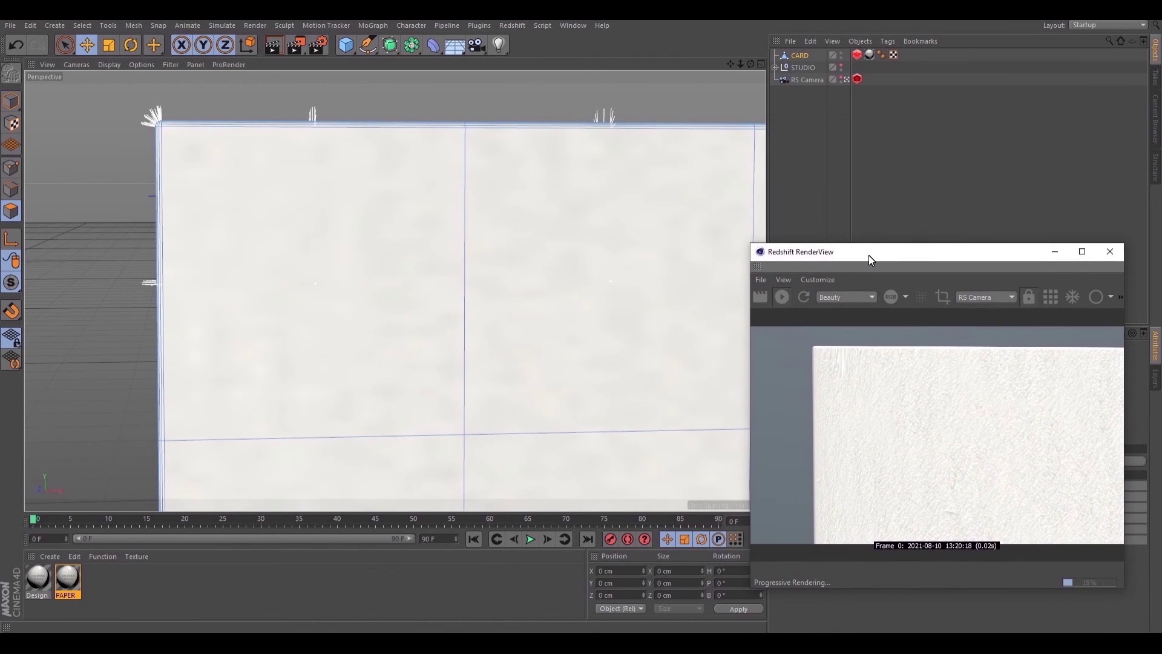
pyautogui.click(783, 296)
pyautogui.click(1054, 253)
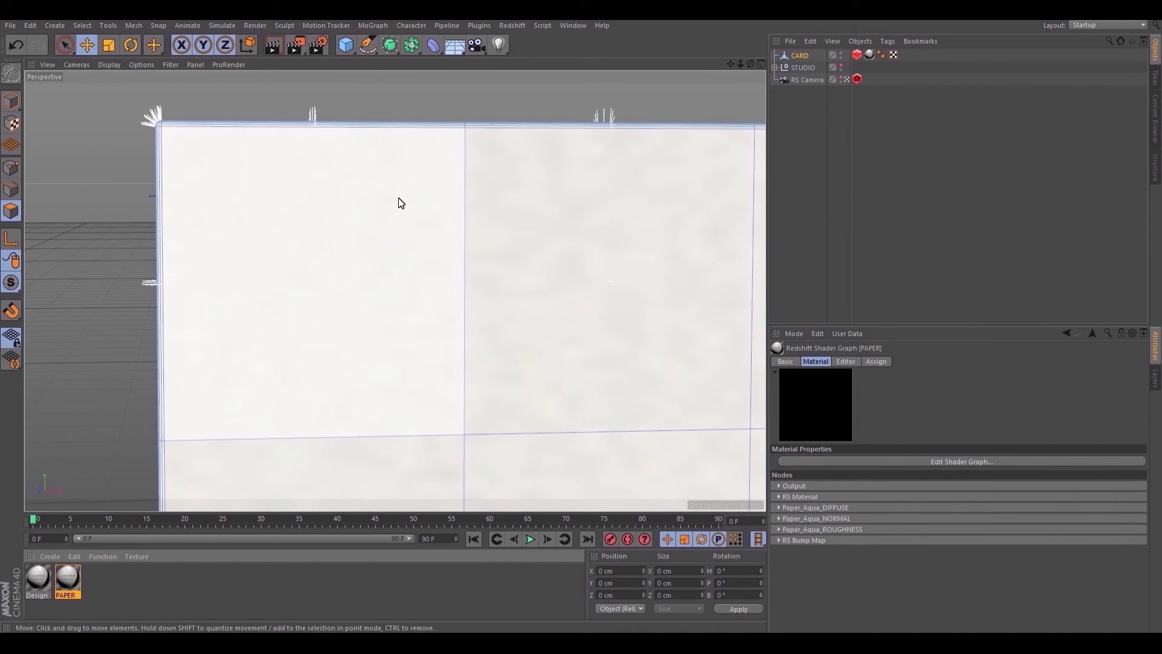
pyautogui.scroll(2, 150, 104)
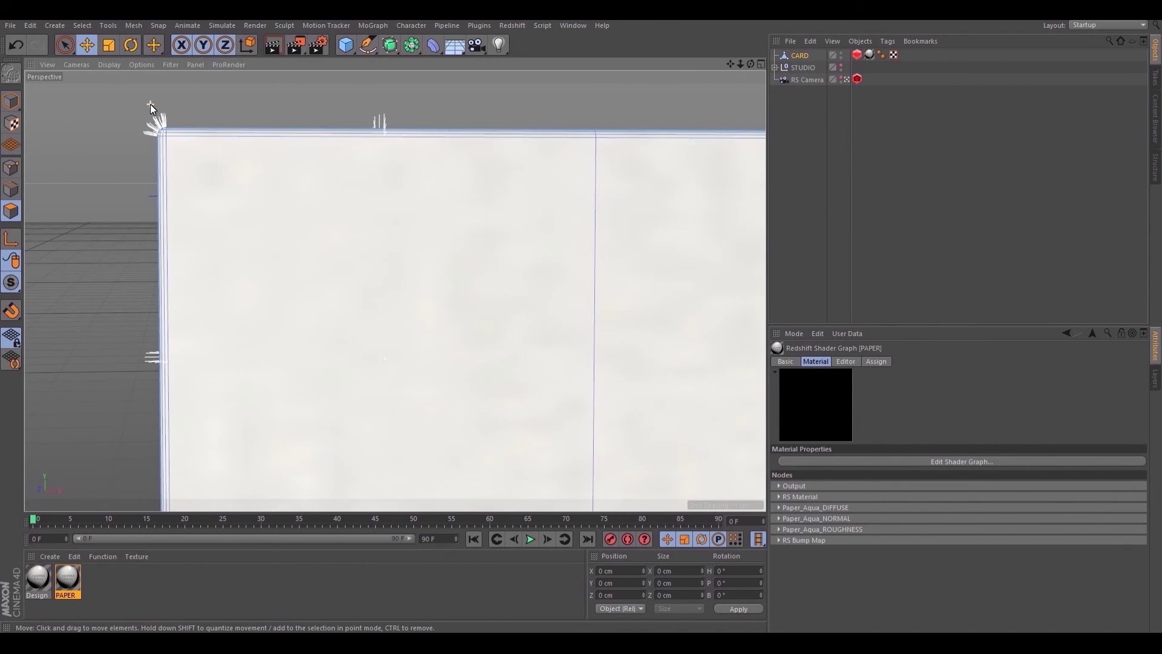
pyautogui.scroll(3, 154, 112)
pyautogui.scroll(-2, 166, 129)
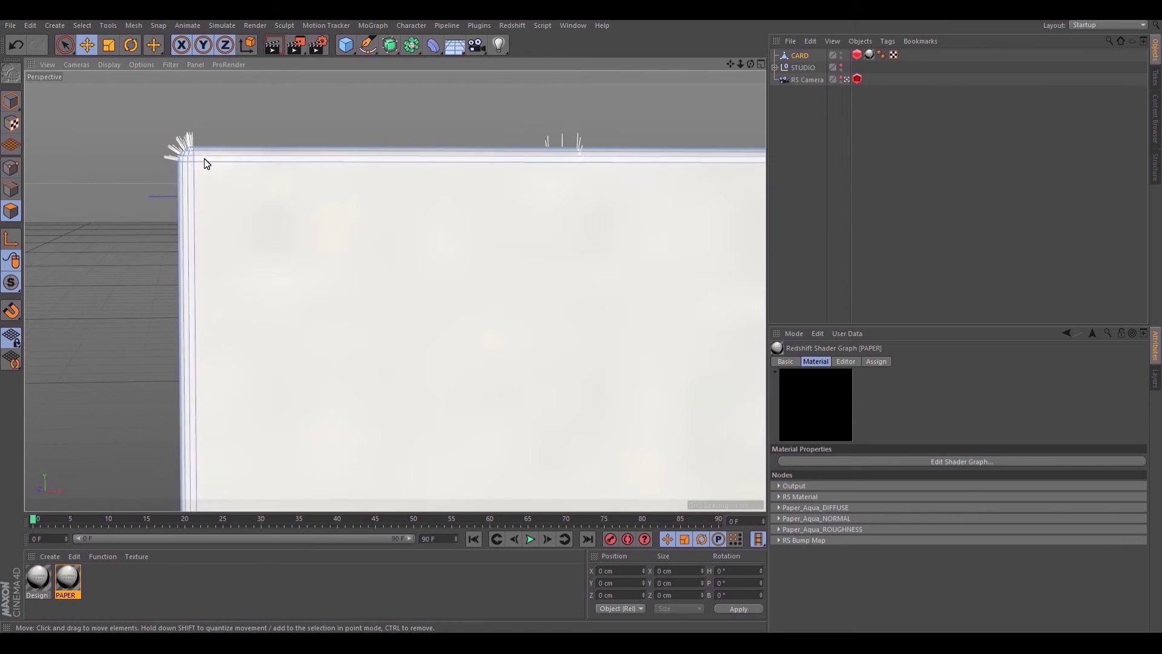
pyautogui.scroll(1, 205, 162)
pyautogui.scroll(-1, 204, 162)
pyautogui.hotkey('ctrl', 'd')
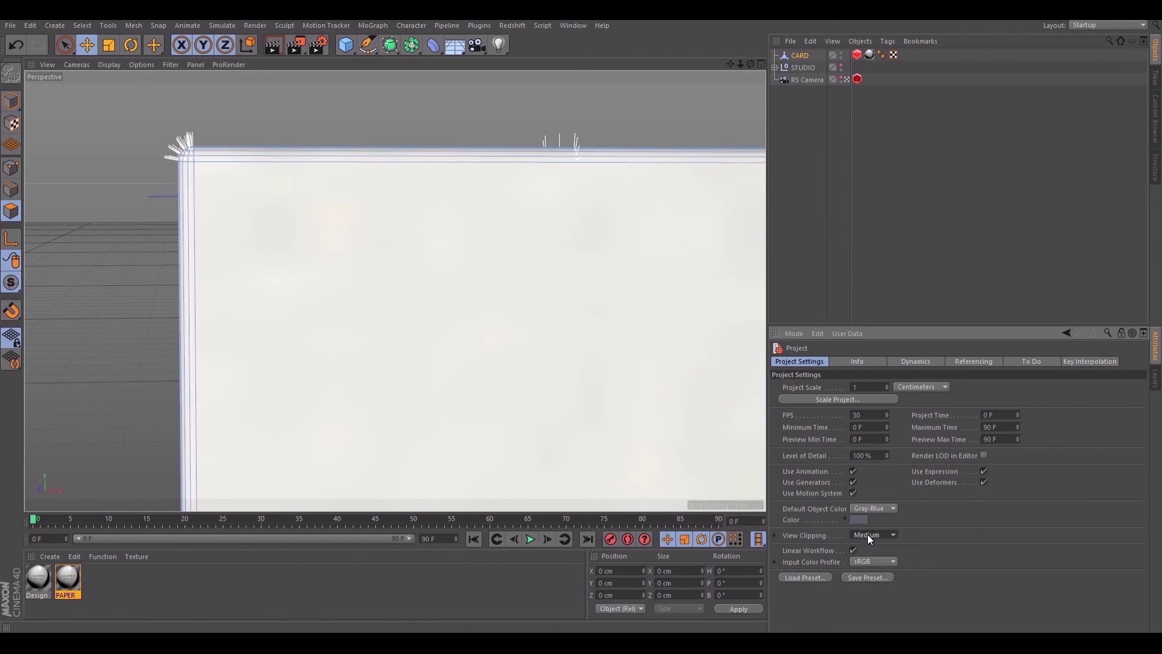
# Set the project's View Clipping to Small
pyautogui.click(868, 535)
pyautogui.click(878, 558)
pyautogui.scroll(1, 183, 162)
pyautogui.scroll(5, 184, 161)
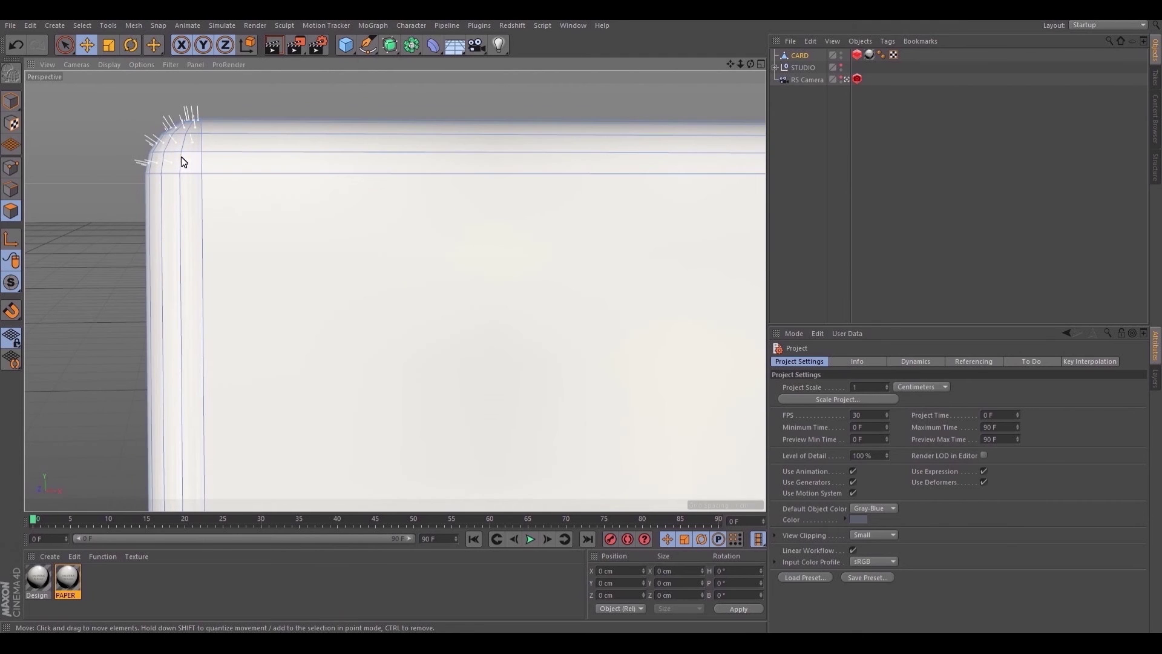
# Orbit to face the card and loop-select the polygons along its top edge
pyautogui.click(199, 156)
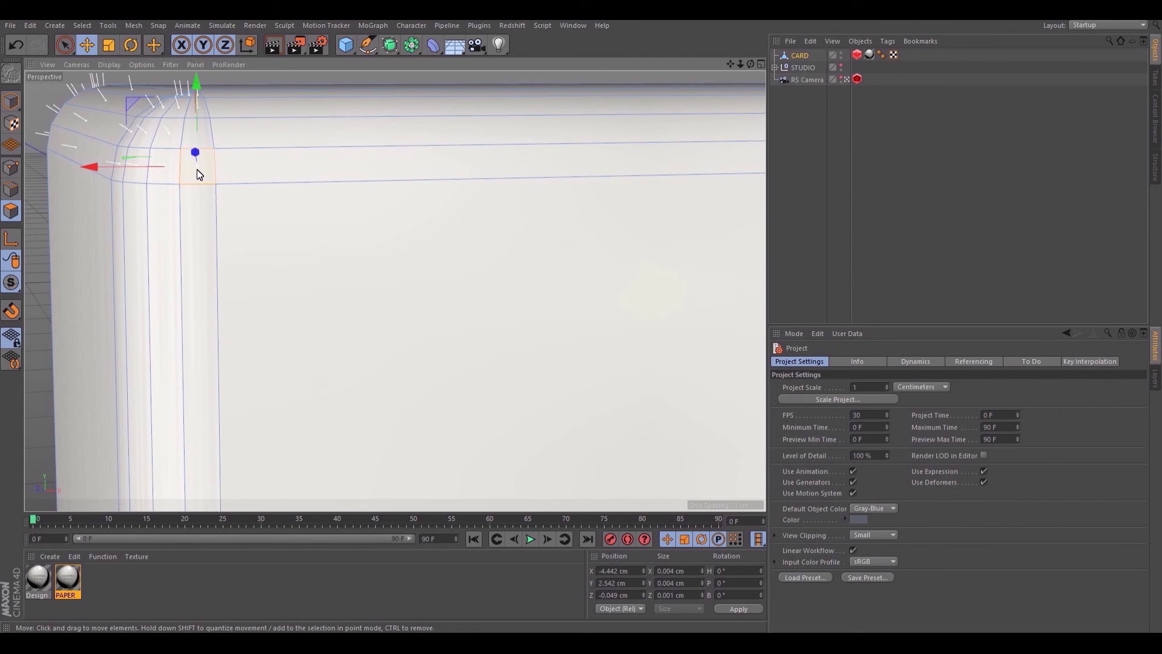
pyautogui.scroll(-8, 199, 174)
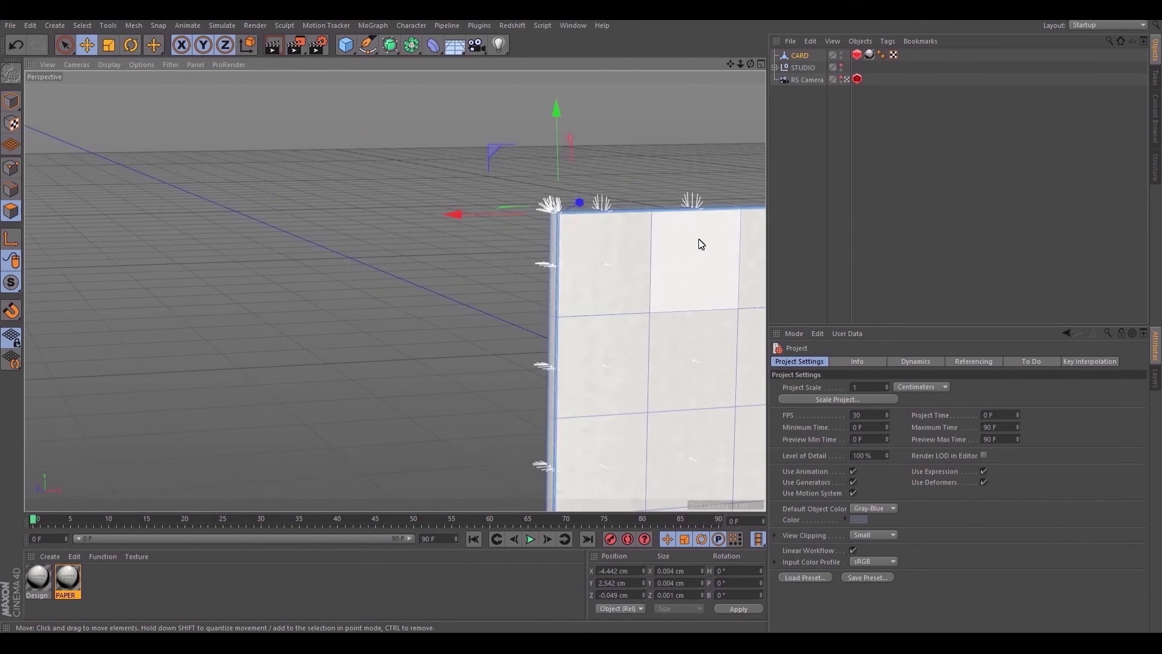
pyautogui.keyDown('alt'); pyautogui.moveTo(701, 244); pyautogui.dragTo(428, 229); pyautogui.keyUp('alt')
pyautogui.scroll(4, 510, 208)
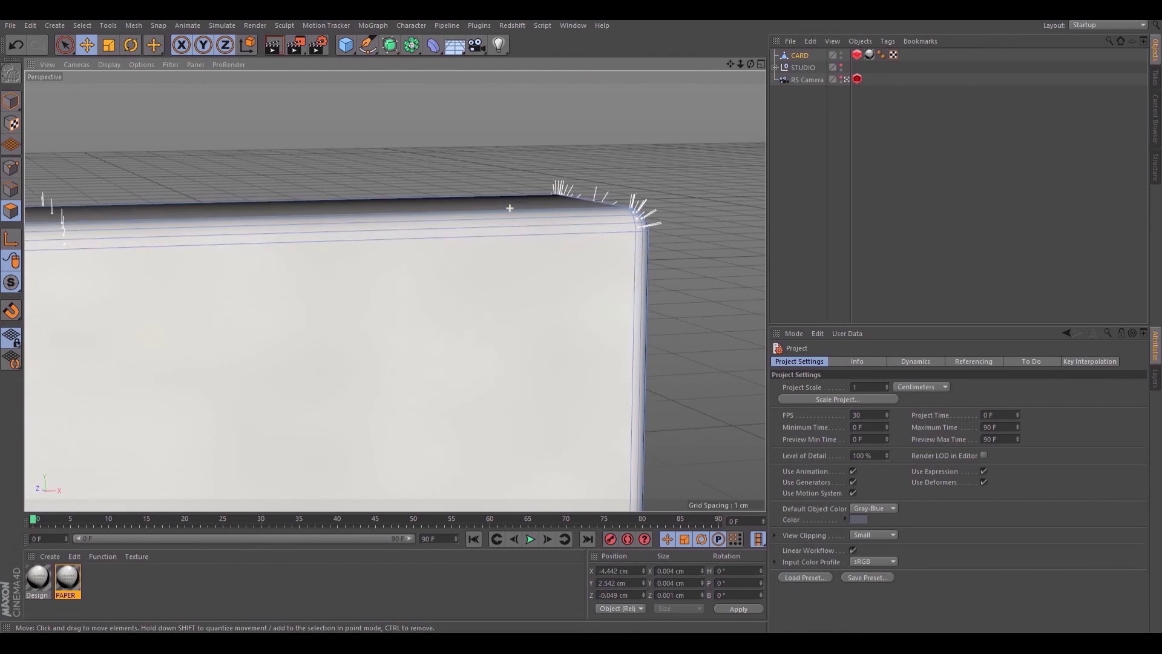
pyautogui.doubleClick(656, 228)
# Loop-select the card's border polygons and orbit around to check the selection
pyautogui.scroll(-4, 169, 316)
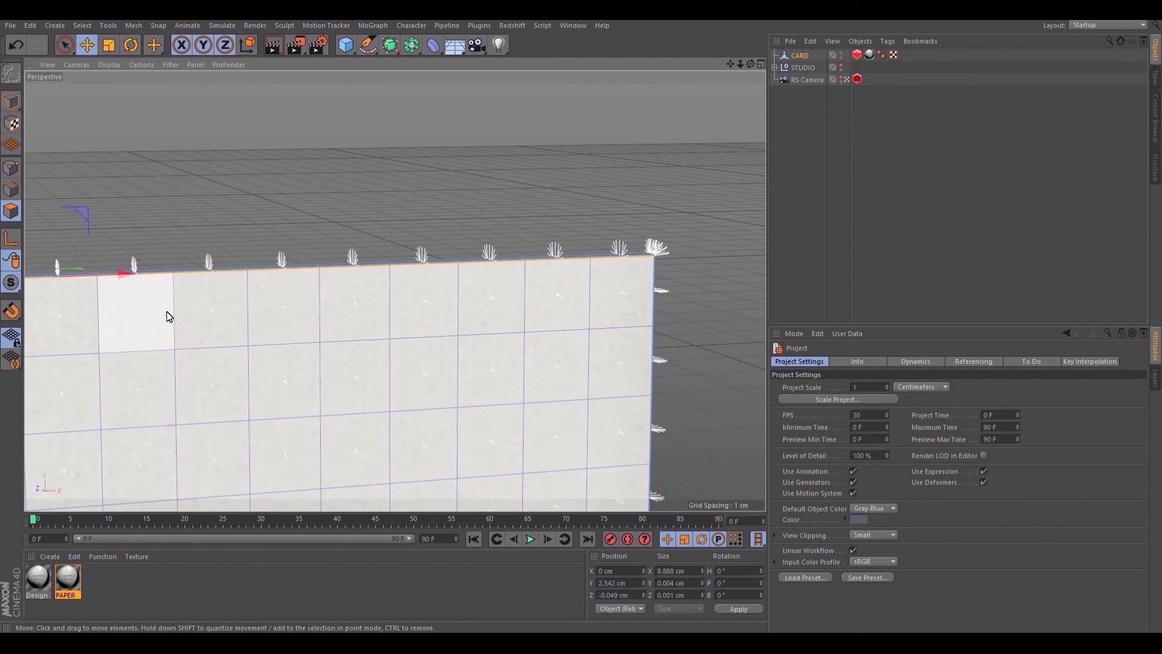
pyautogui.keyDown('alt'); pyautogui.moveTo(168, 316); pyautogui.dragTo(493, 350); pyautogui.keyUp('alt')
pyautogui.scroll(6, 539, 446)
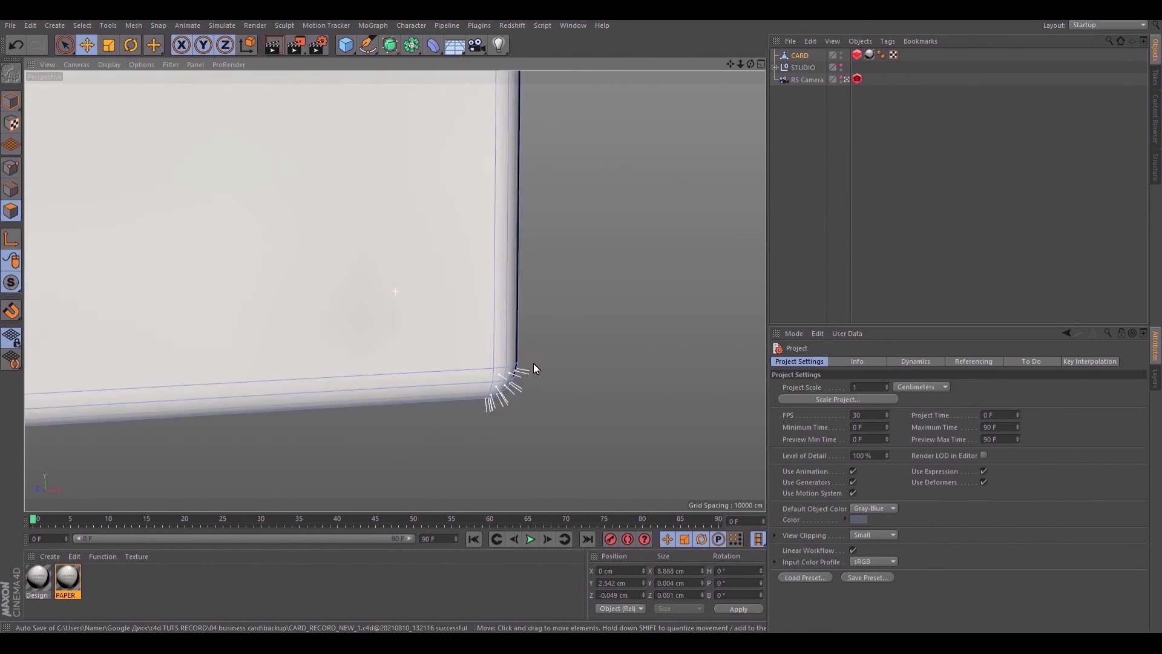
pyautogui.keyDown('alt'); pyautogui.moveTo(533, 368); pyautogui.dragTo(394, 190, button='middle'); pyautogui.keyUp('alt')
pyautogui.doubleClick(394, 191)
pyautogui.keyDown('alt'); pyautogui.moveTo(394, 192); pyautogui.dragTo(518, 405); pyautogui.keyUp('alt')
pyautogui.scroll(3, 316, 316)
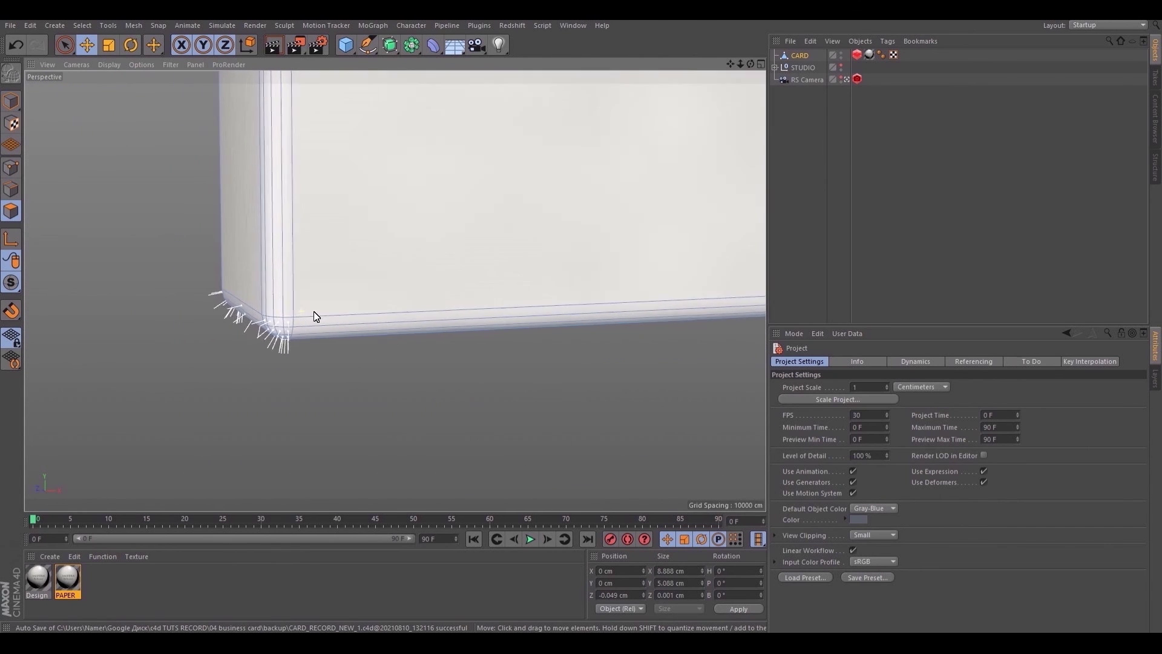
pyautogui.keyDown('alt'); pyautogui.moveTo(316, 316); pyautogui.dragTo(259, 327); pyautogui.keyUp('alt')
pyautogui.scroll(3, 498, 169)
pyautogui.keyDown('alt'); pyautogui.moveTo(498, 169); pyautogui.dragTo(303, 180); pyautogui.keyUp('alt')
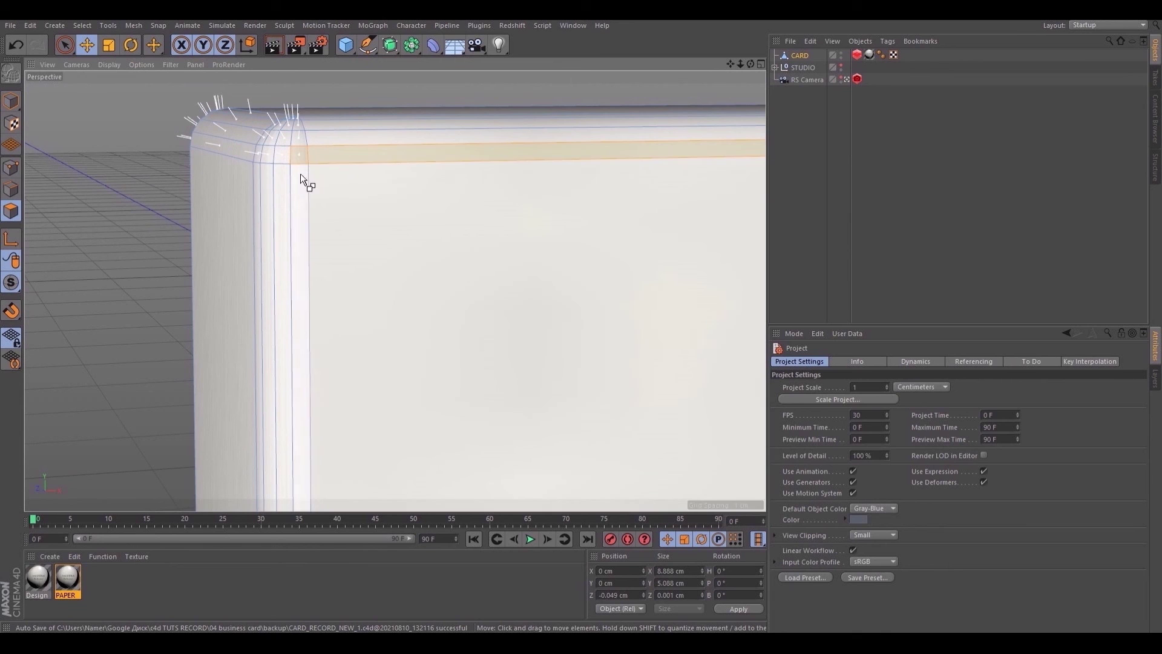
# Fill-select (U~F) the front-face polygons inside the border and frame the card
pyautogui.click(300, 174)
pyautogui.press('u')
pyautogui.press('f')
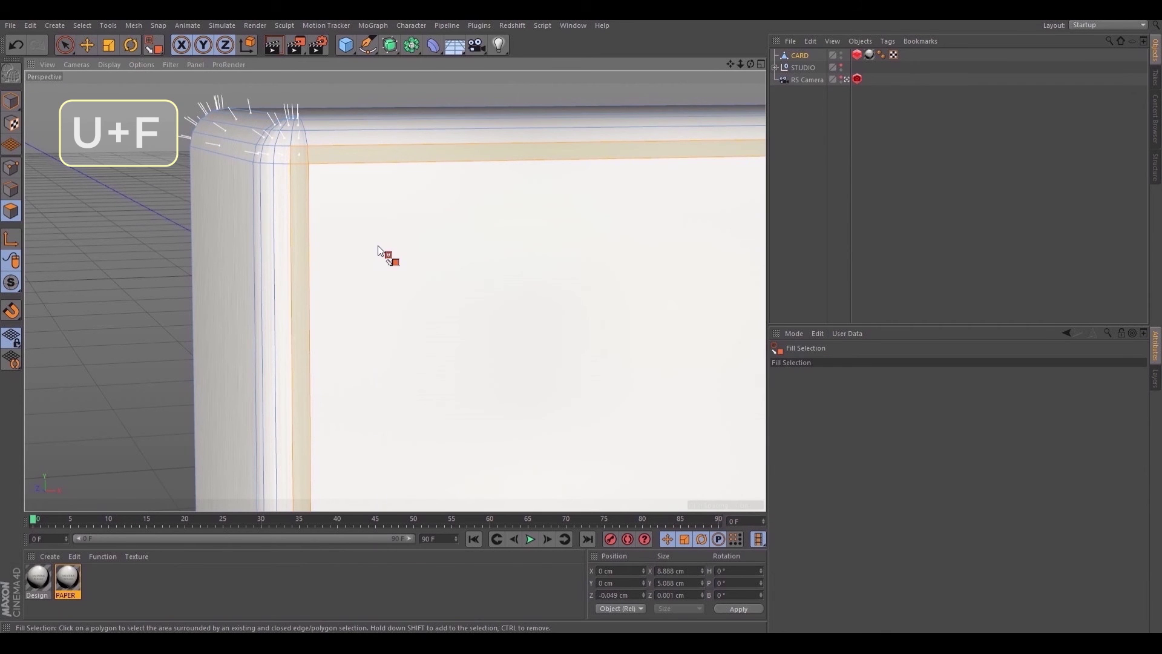
pyautogui.scroll(-5, 401, 228)
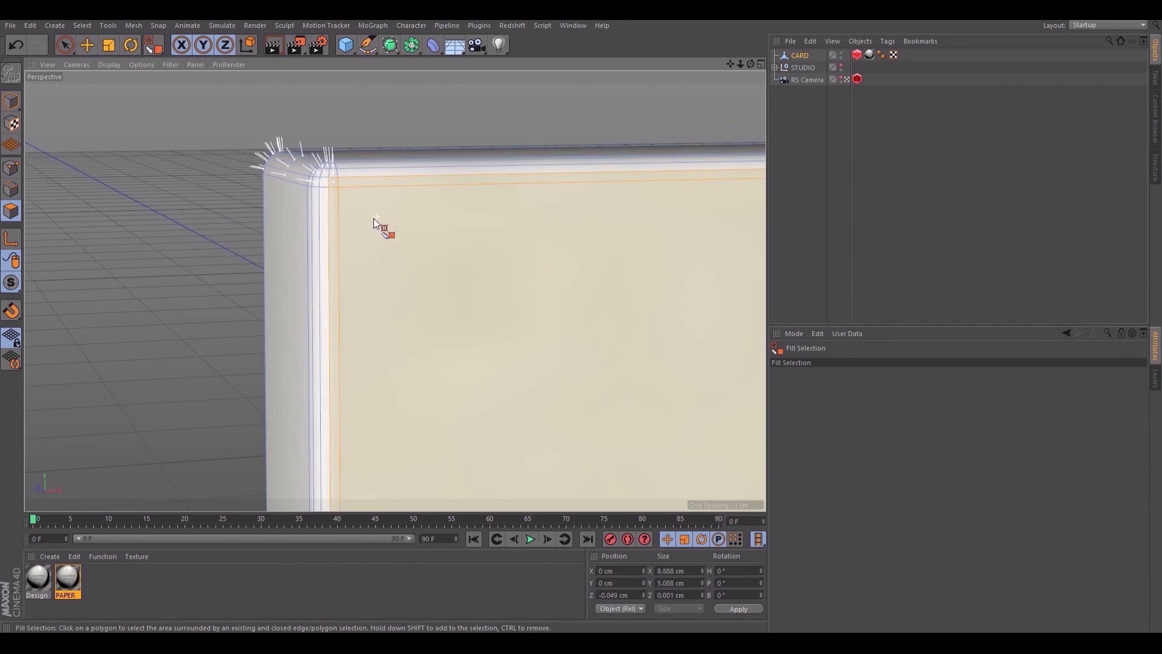
pyautogui.press('o')
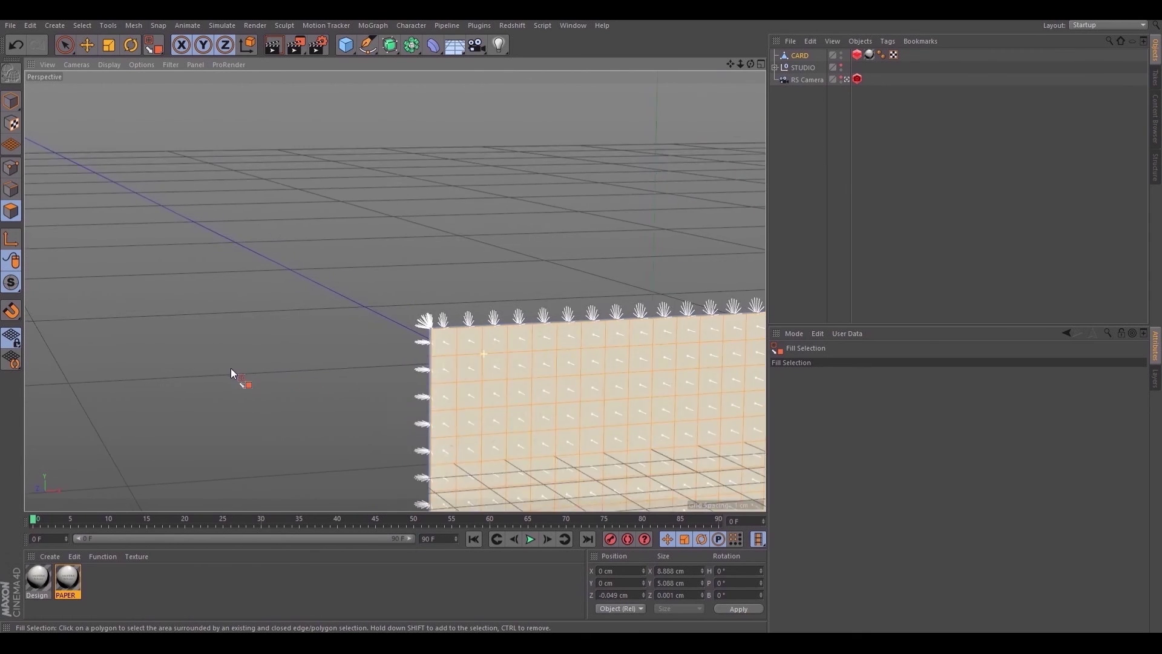
# Apply the Design material to the selected face, return to Model mode, and render with Alt+R
pyautogui.moveTo(35, 583); pyautogui.dragTo(267, 248)
pyautogui.moveTo(388, 162); pyautogui.dragTo(385, 157)
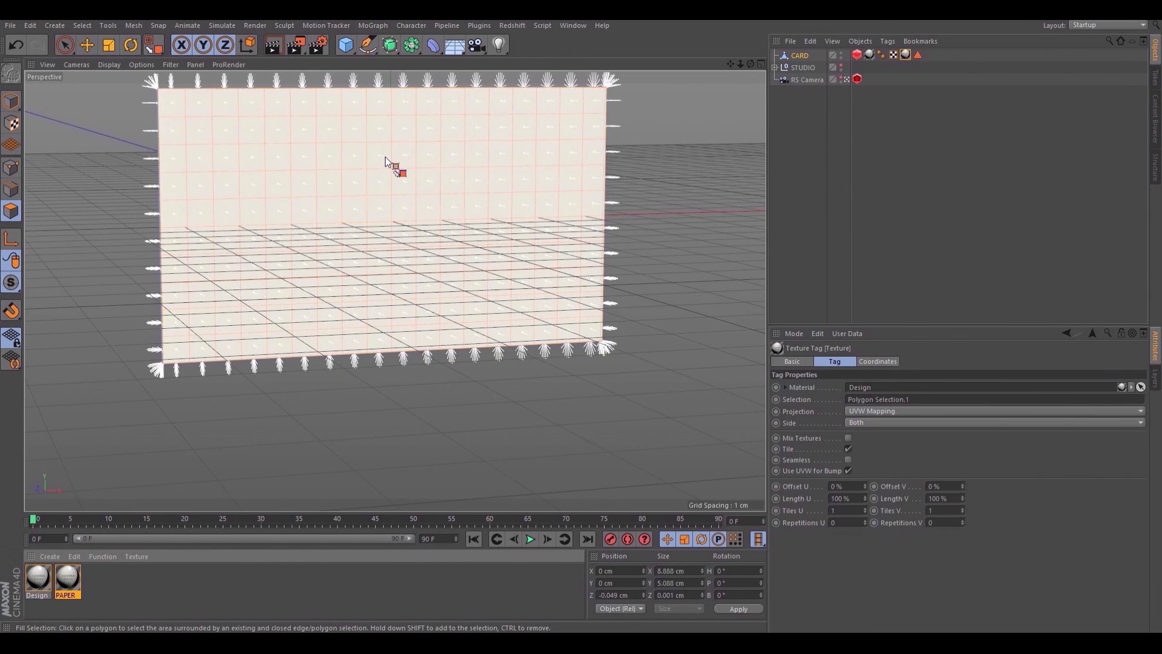
pyautogui.click(87, 45)
pyautogui.click(11, 100)
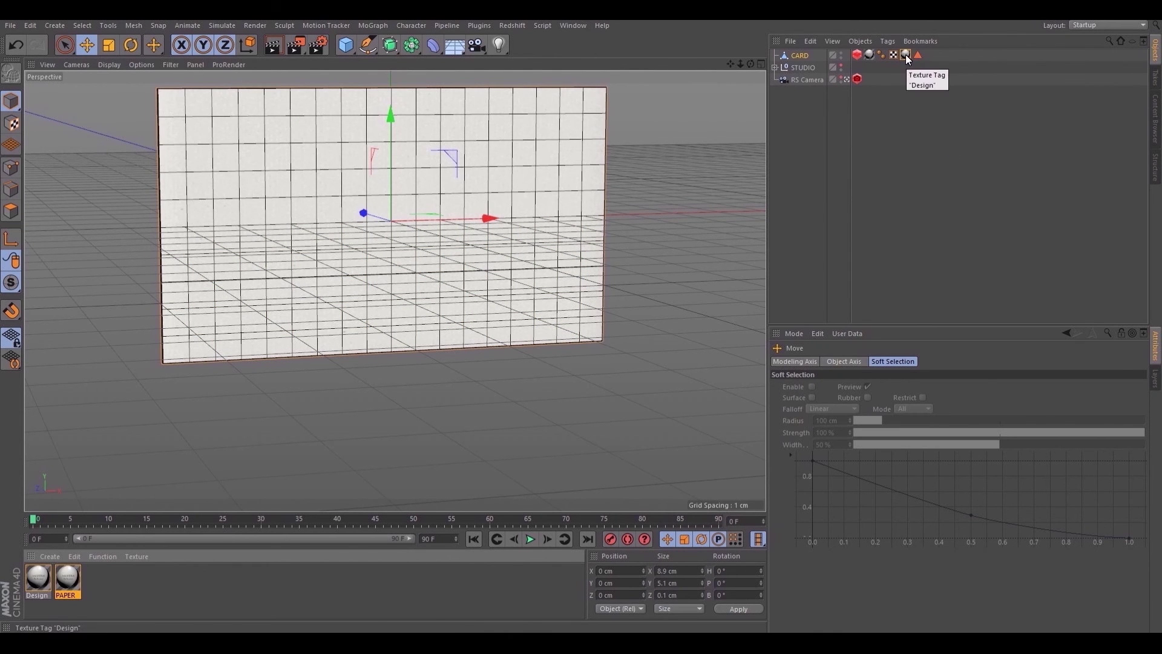
pyautogui.hotkey('alt', 'r')
# Re-render and orbit the view in close on the card's top-left corner and left edge
pyautogui.click(785, 304)
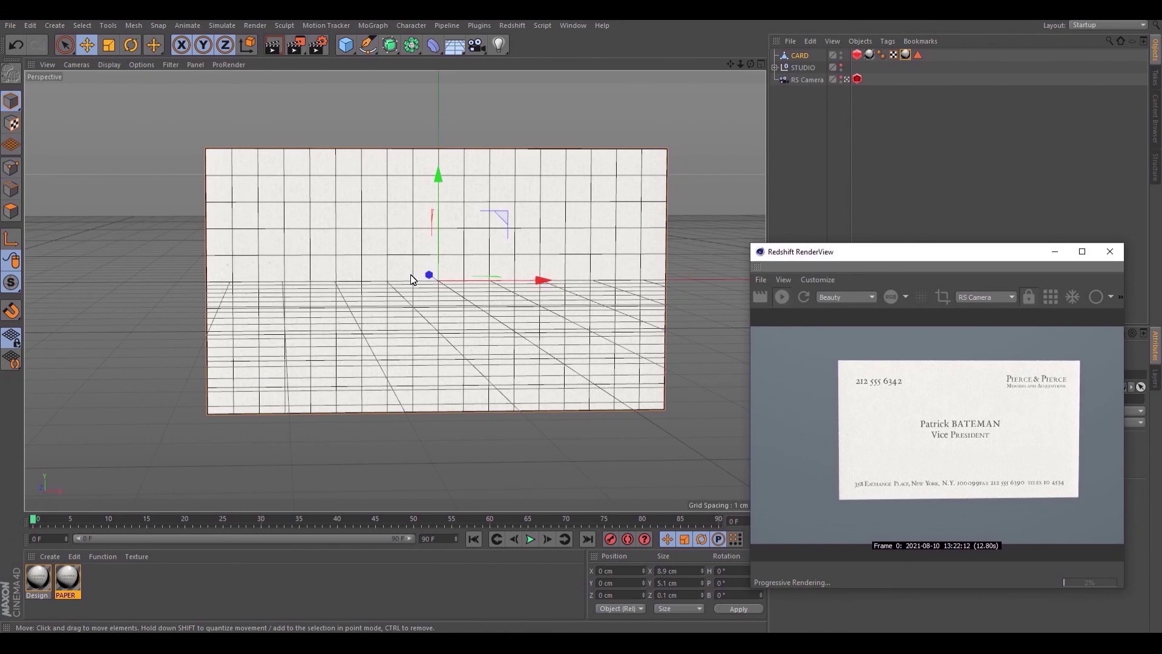
pyautogui.keyDown('alt'); pyautogui.moveTo(415, 275); pyautogui.dragTo(416, 178); pyautogui.keyUp('alt')
pyautogui.scroll(5, 254, 230)
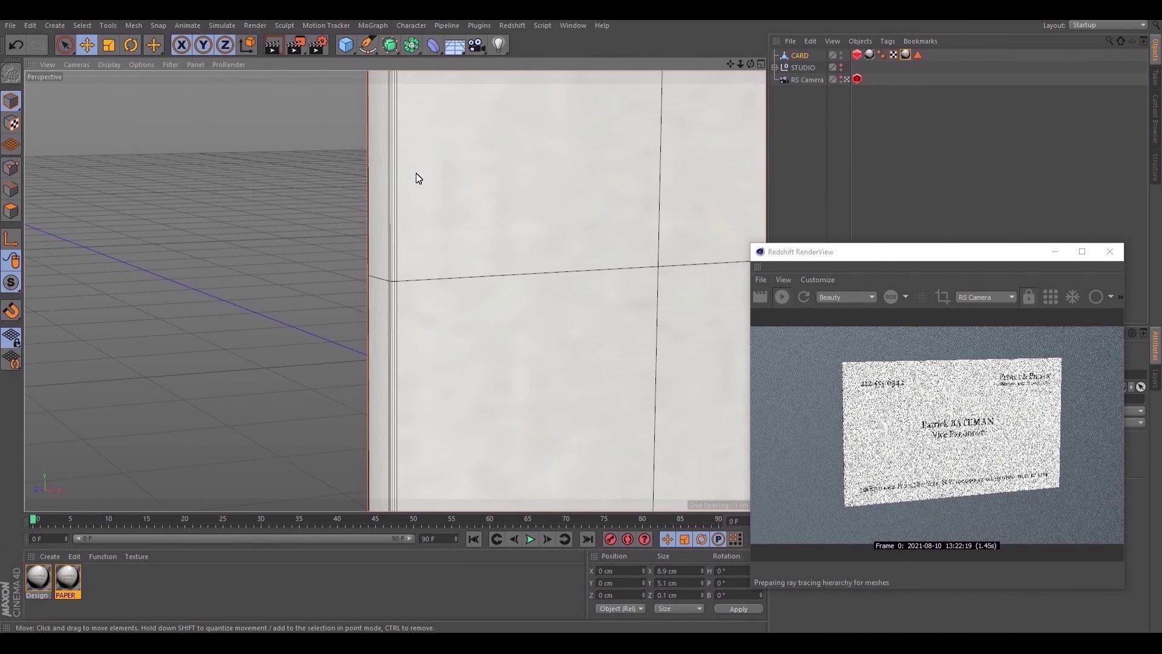
pyautogui.keyDown('alt'); pyautogui.moveTo(438, 242); pyautogui.dragTo(548, 185); pyautogui.keyUp('alt')
pyautogui.keyDown('alt'); pyautogui.moveTo(573, 153); pyautogui.dragTo(573, 345, button='middle'); pyautogui.keyUp('alt')
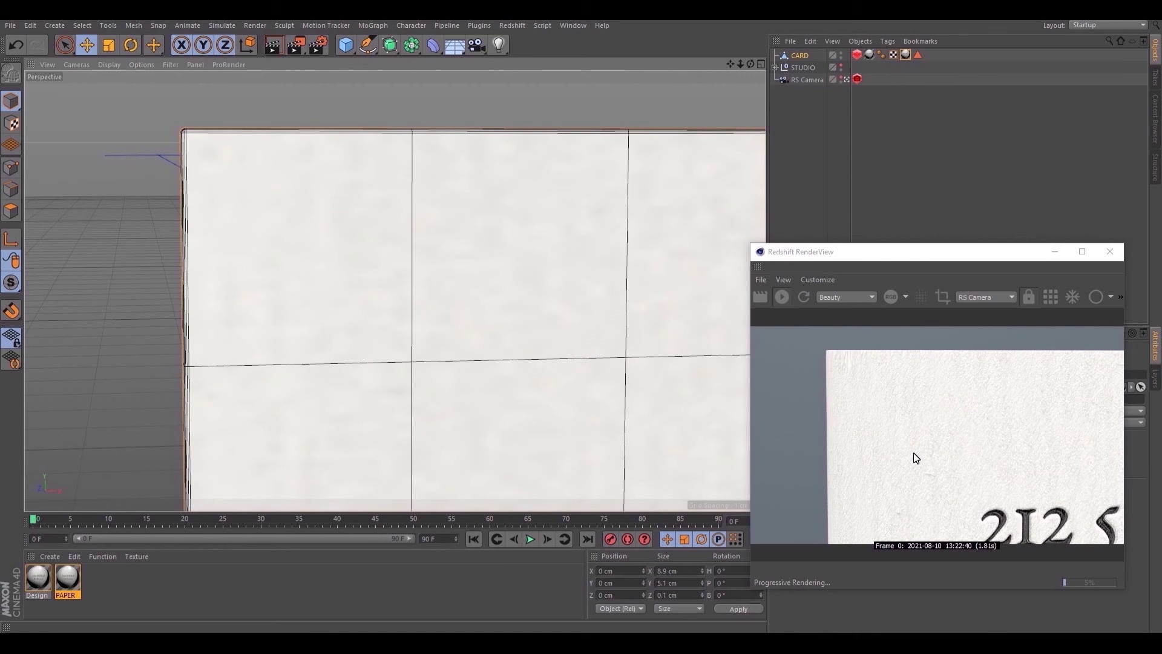
# In Edge mode, use Loop/Path Cut (M~L) to add a loop just inside the left edge
pyautogui.press('u')
pyautogui.press('l')
pyautogui.press('m')
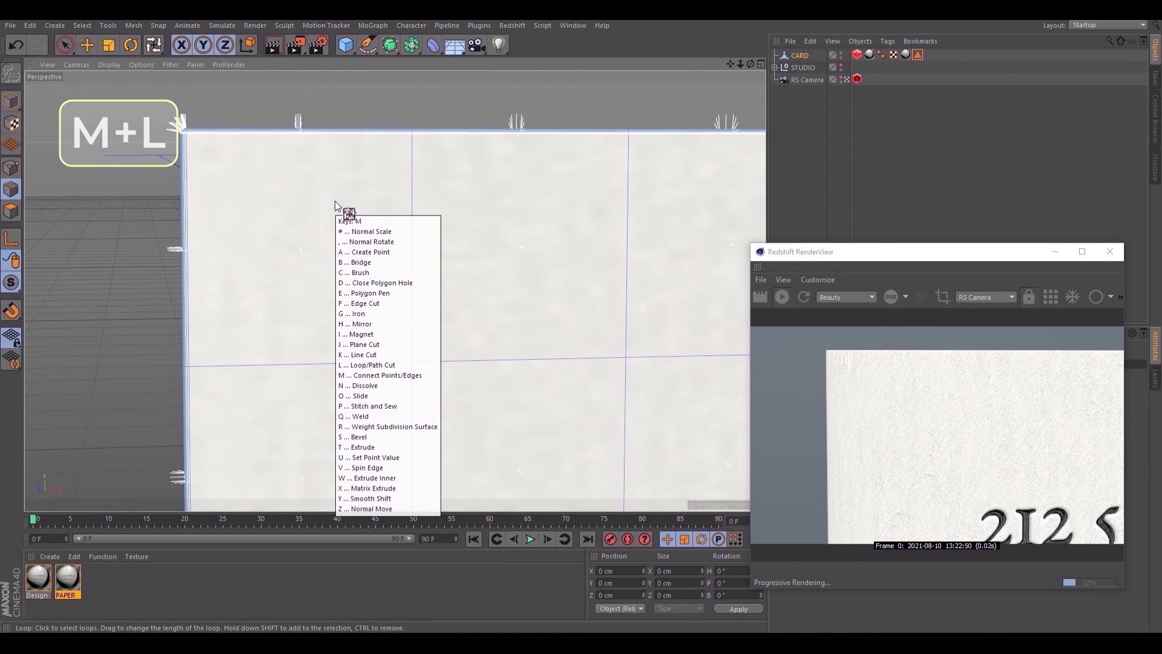
pyautogui.press('l')
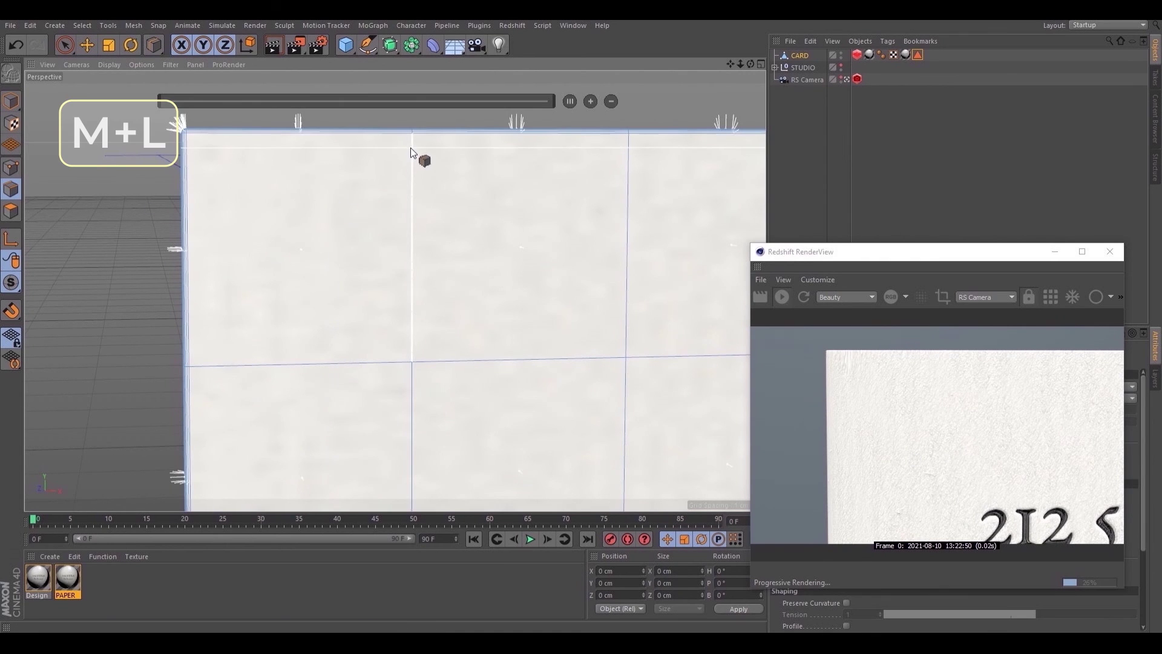
pyautogui.click(413, 148)
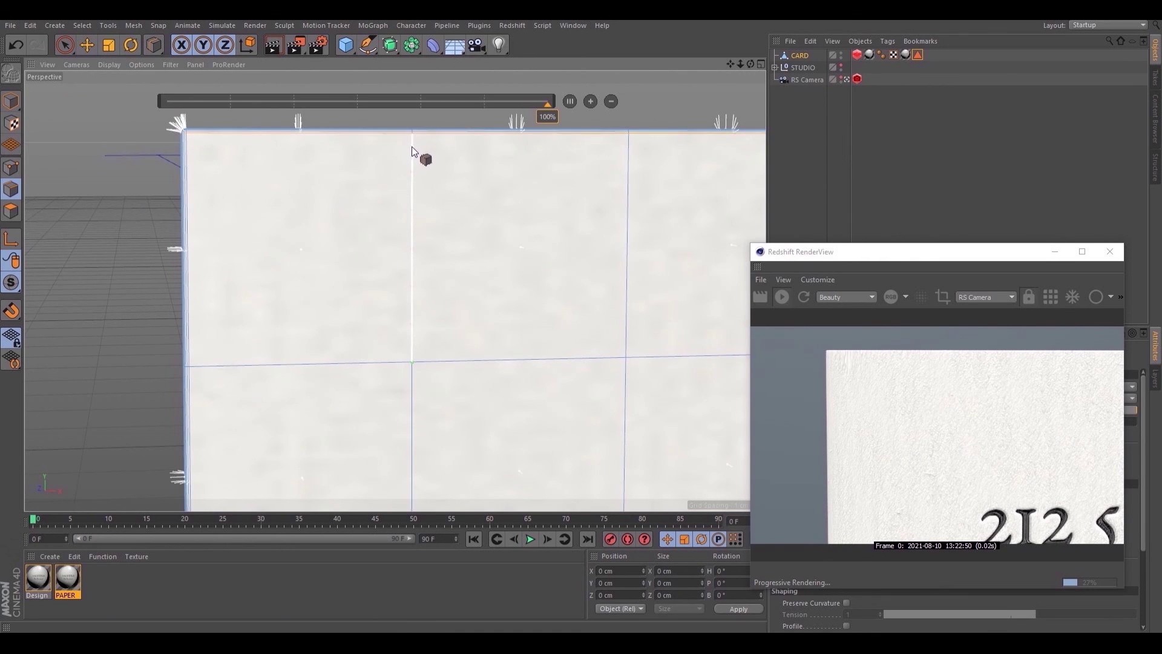
pyautogui.moveTo(411, 146); pyautogui.dragTo(402, 144)
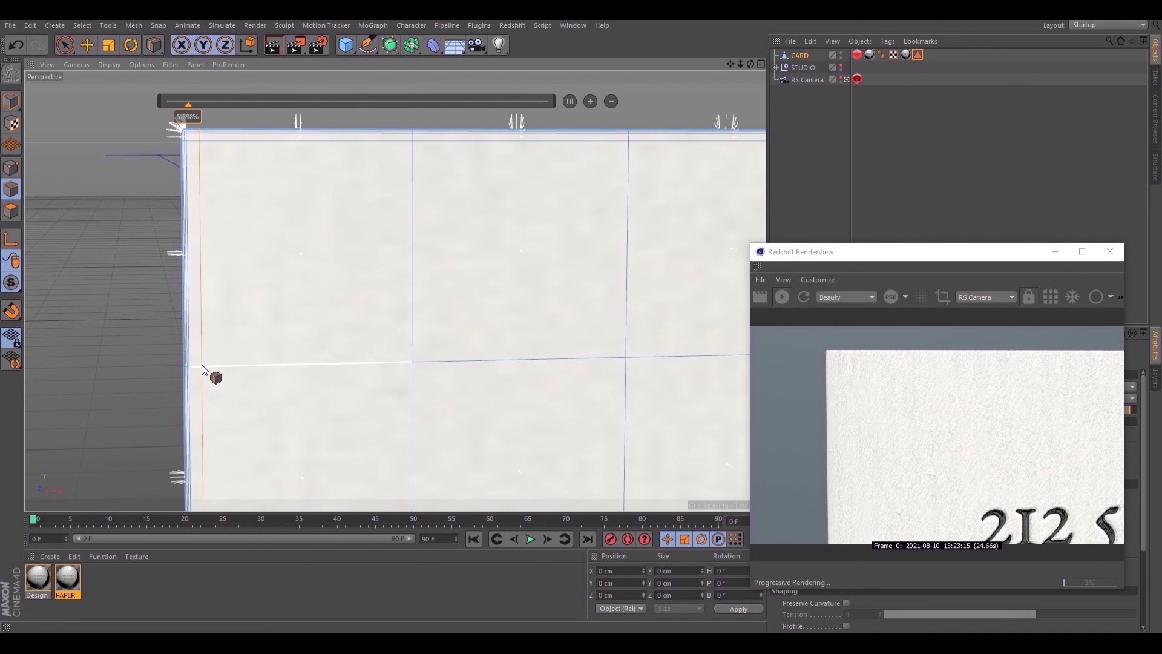
pyautogui.moveTo(201, 364); pyautogui.dragTo(195, 365)
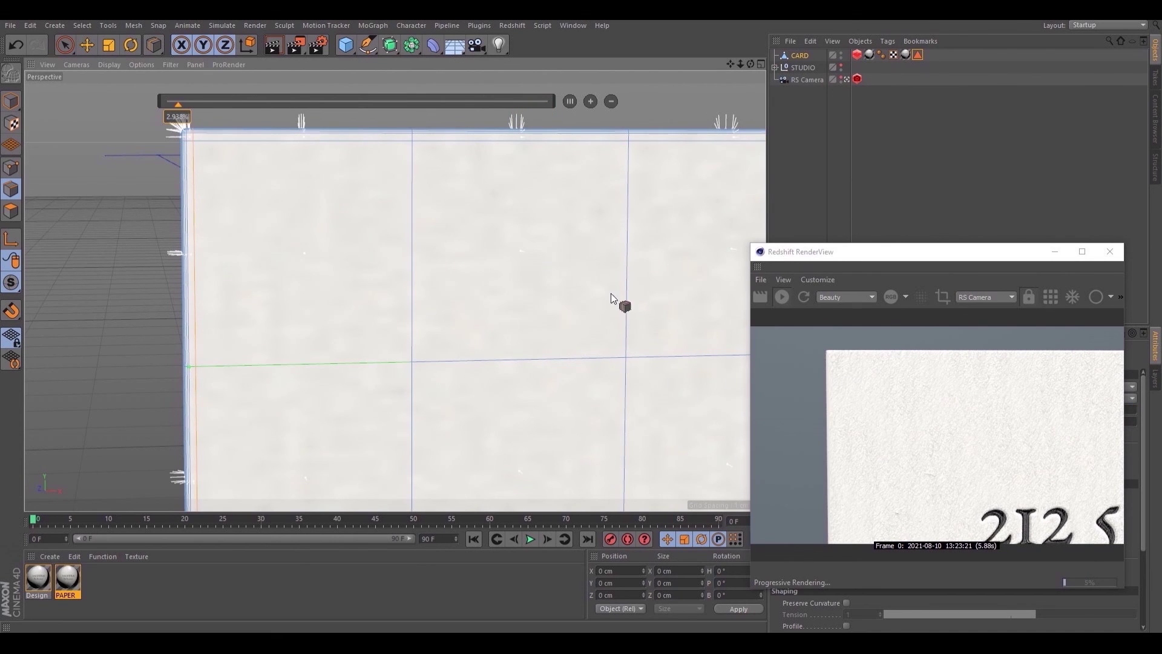
# Add loop cuts near the right and bottom edges, then return to the Move tool
pyautogui.scroll(-6, 415, 252)
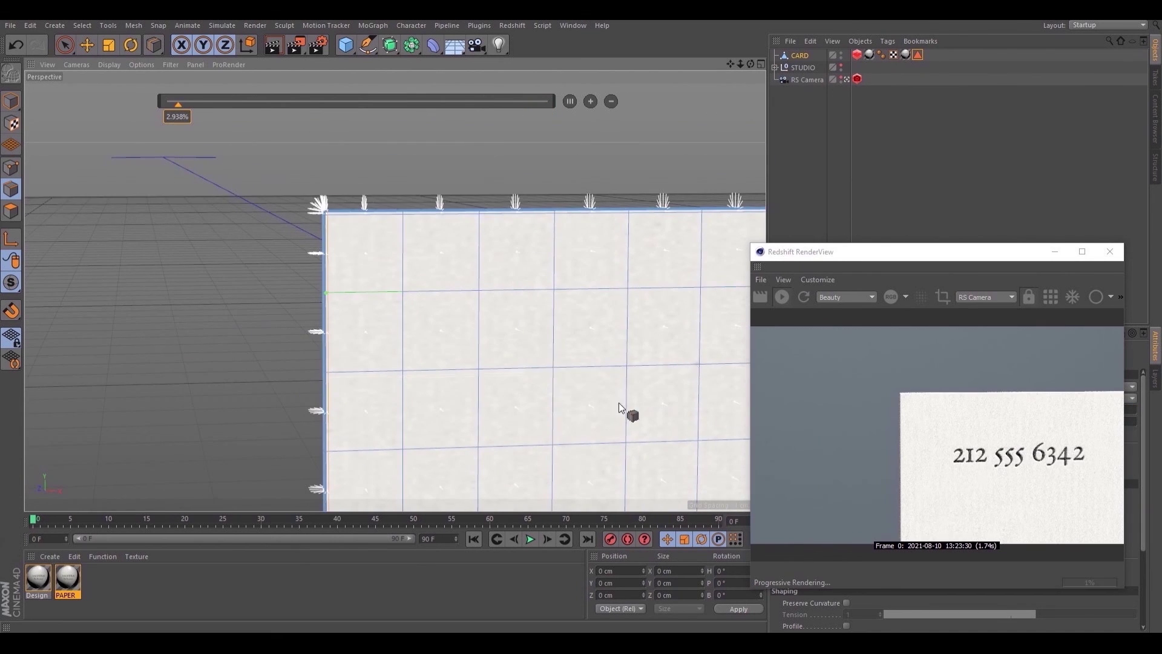
pyautogui.keyDown('alt'); pyautogui.moveTo(619, 402); pyautogui.dragTo(579, 398); pyautogui.keyUp('alt')
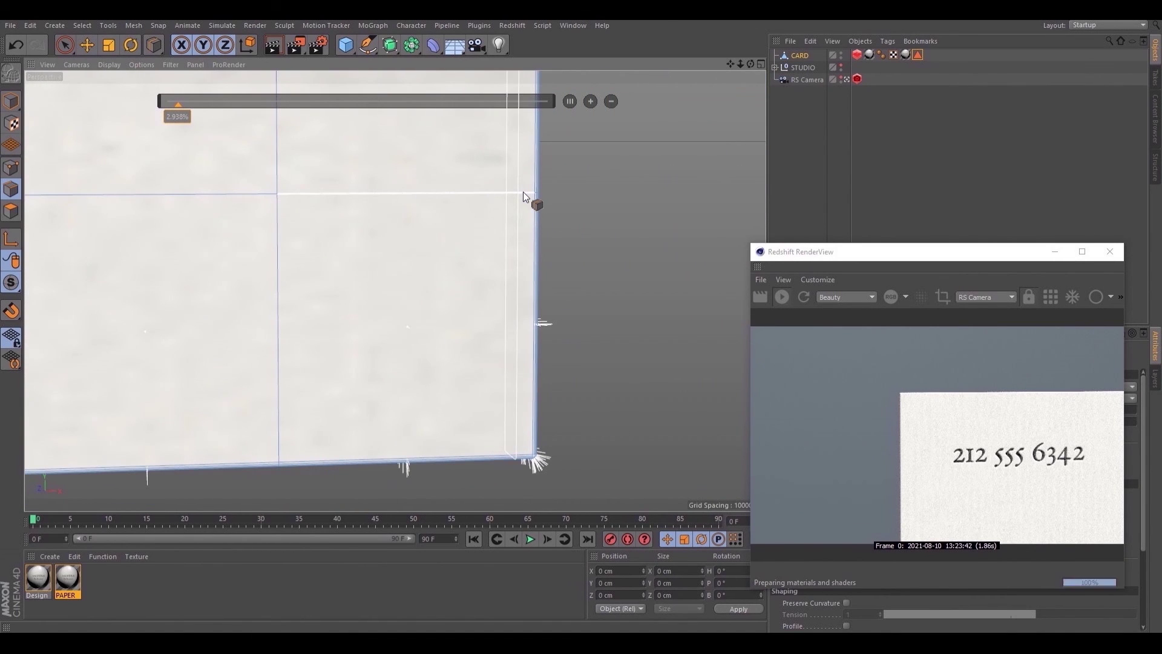
pyautogui.moveTo(523, 191); pyautogui.dragTo(529, 193)
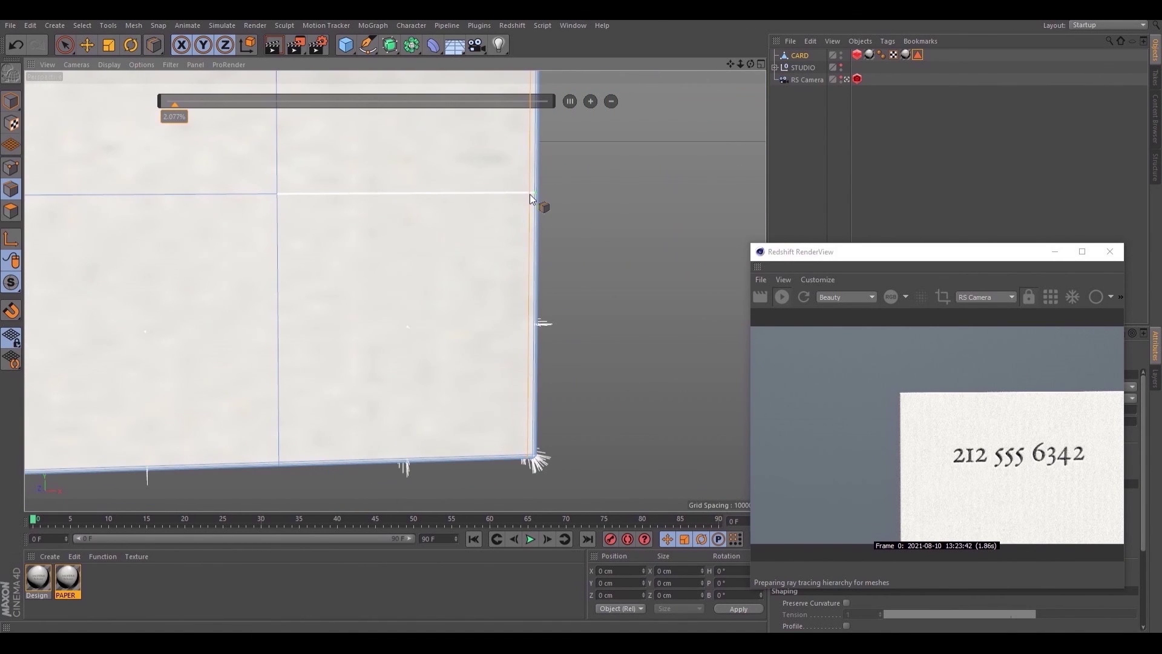
pyautogui.click(278, 457)
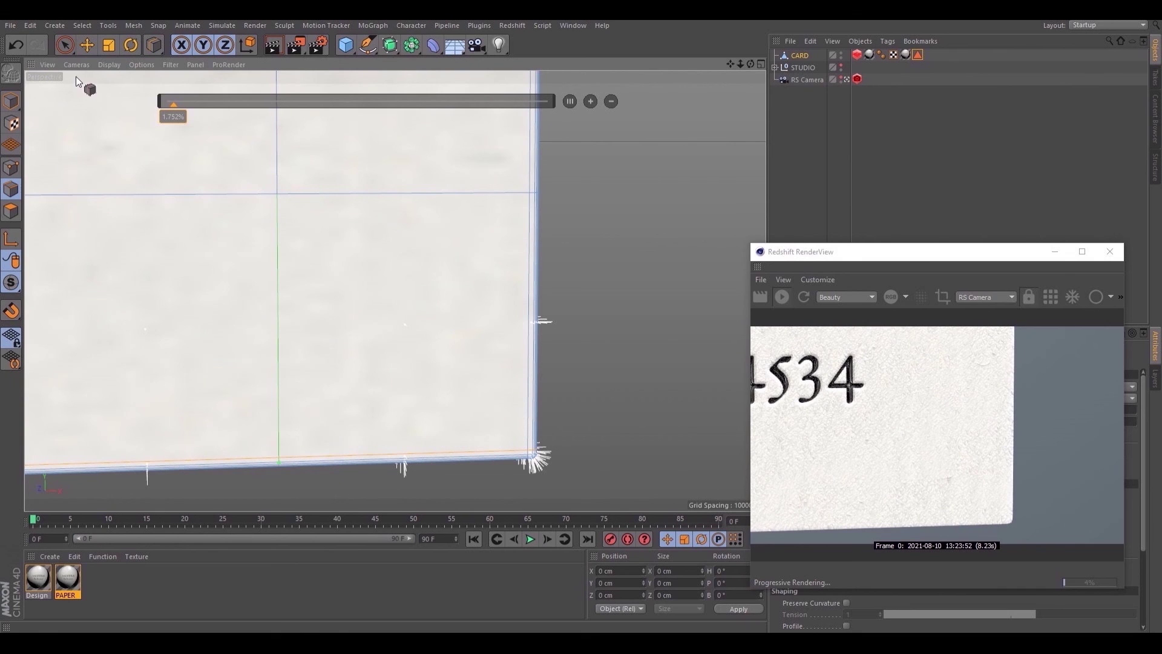
pyautogui.click(86, 45)
# Return to Model mode and zoom and orbit in close on the pressed name lettering
pyautogui.click(11, 101)
pyautogui.scroll(-5, 480, 298)
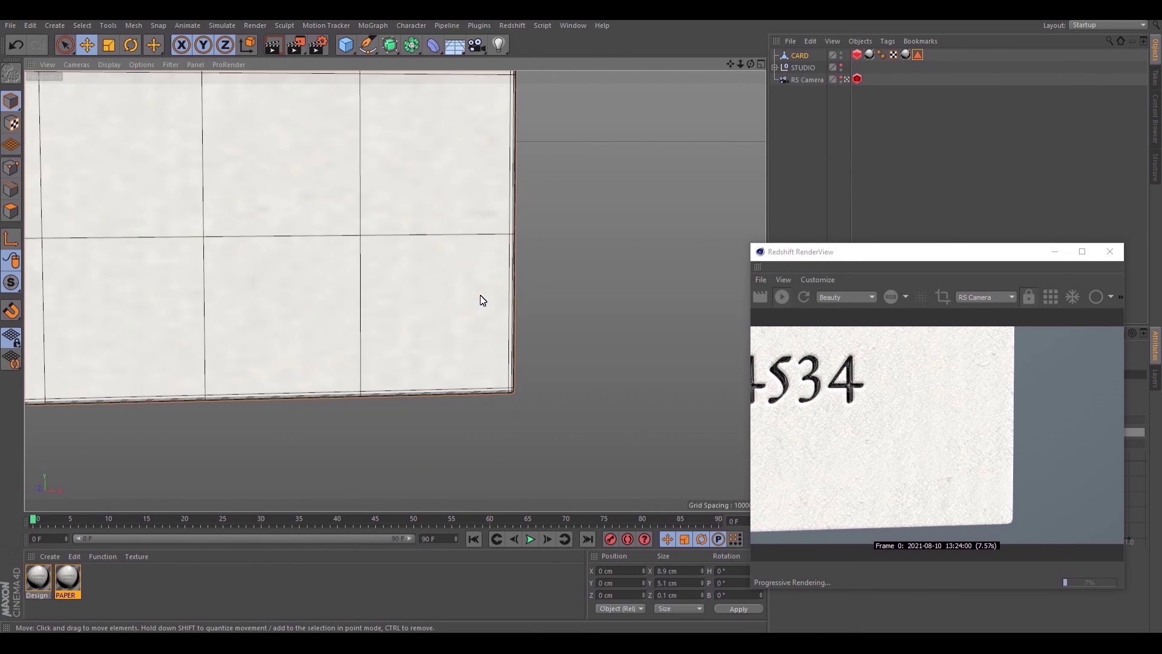
pyautogui.scroll(-5, 482, 300)
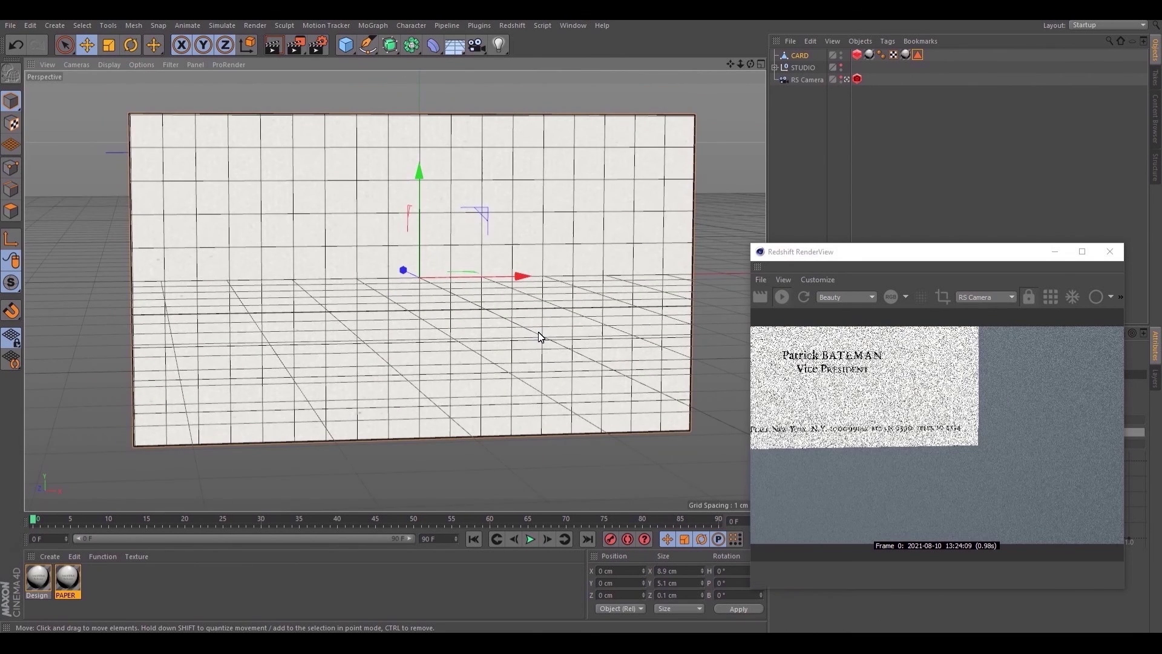
pyautogui.scroll(10, 541, 336)
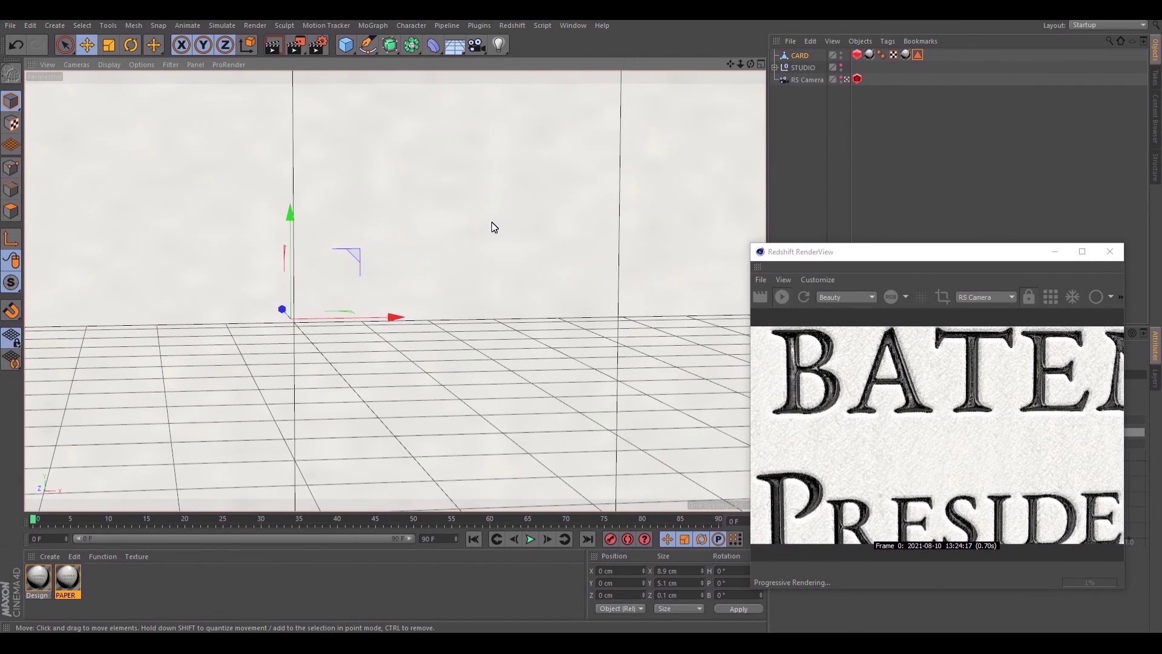
pyautogui.keyDown('alt'); pyautogui.moveTo(492, 222); pyautogui.dragTo(421, 280); pyautogui.keyUp('alt')
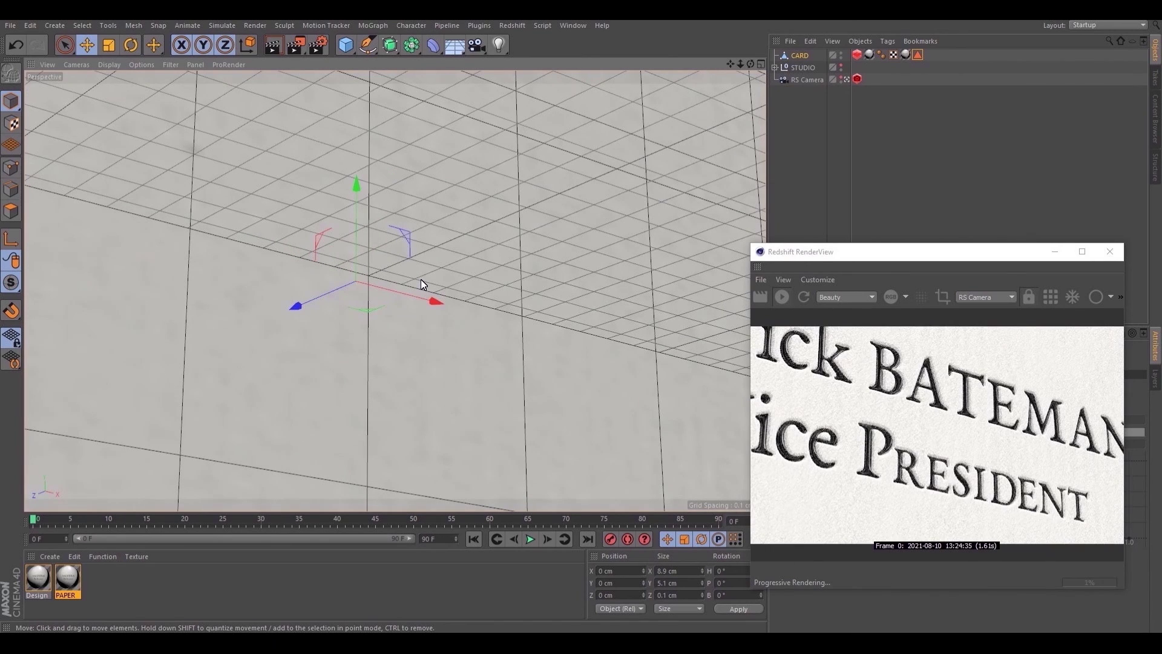
pyautogui.keyDown('alt'); pyautogui.moveTo(420, 278); pyautogui.dragTo(580, 244); pyautogui.keyUp('alt')
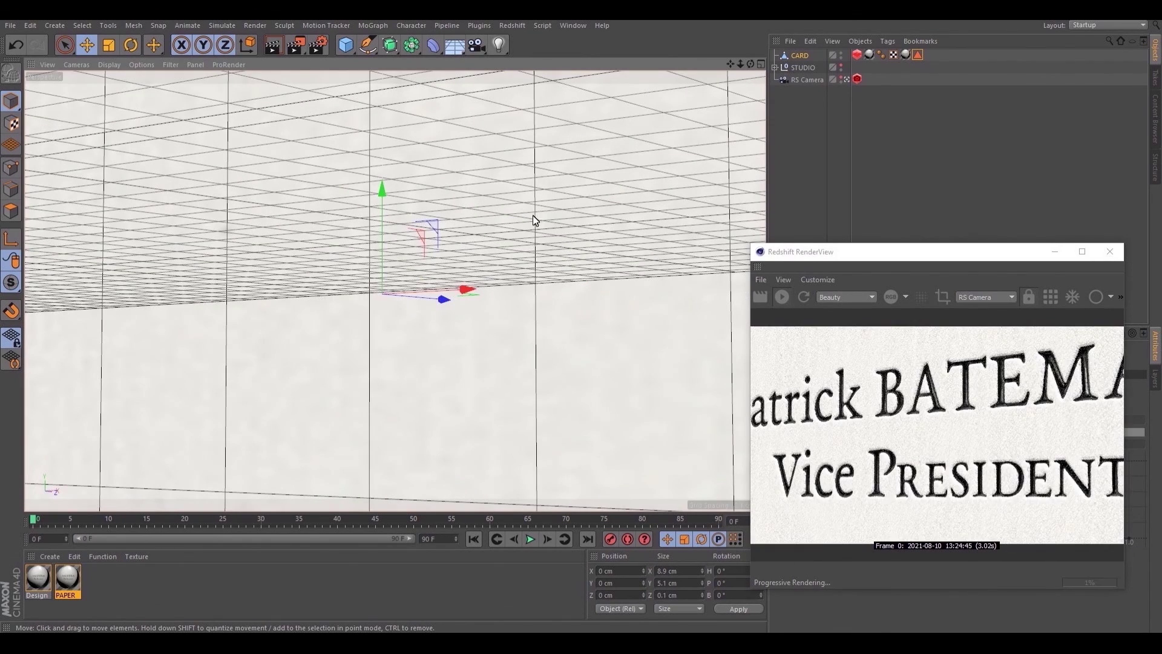
pyautogui.scroll(8, 537, 222)
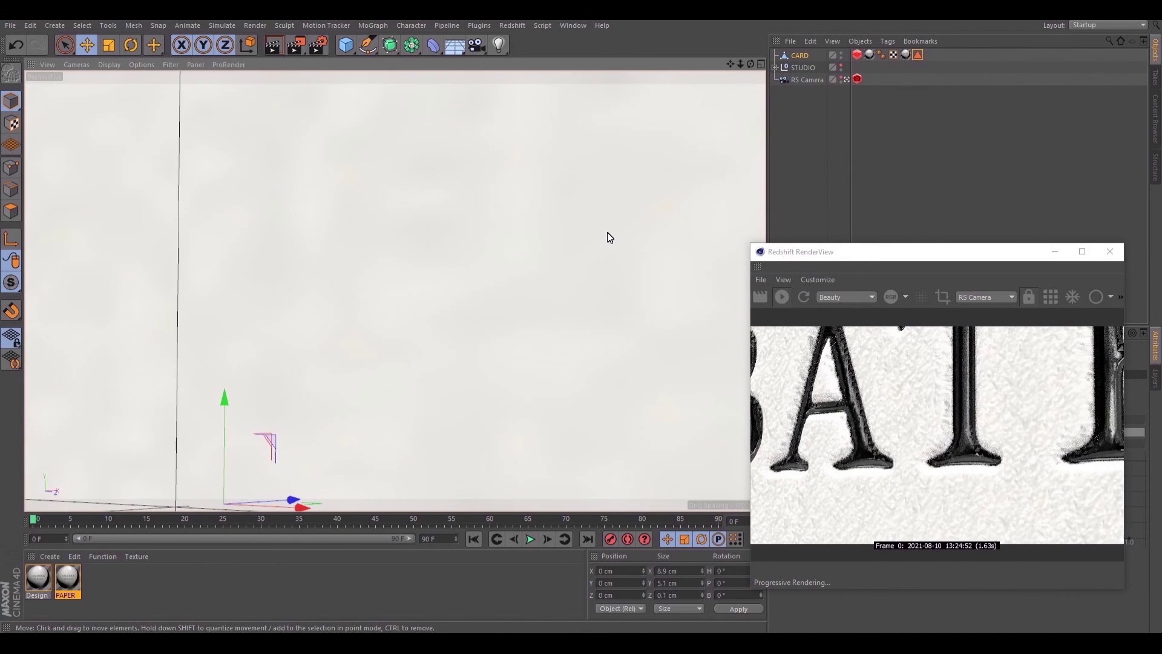
pyautogui.scroll(-3, 509, 311)
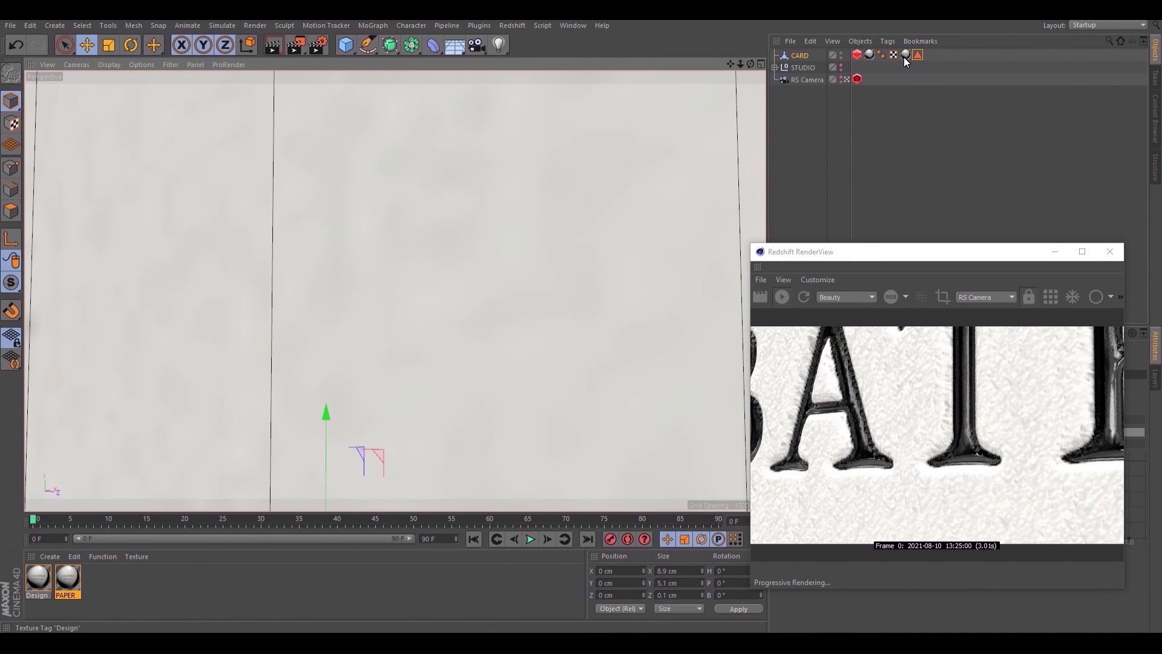
# In the Design material's Shader Graph, set the RS Displacement node's Scale from 1 to 0.7
pyautogui.doubleClick(39, 590)
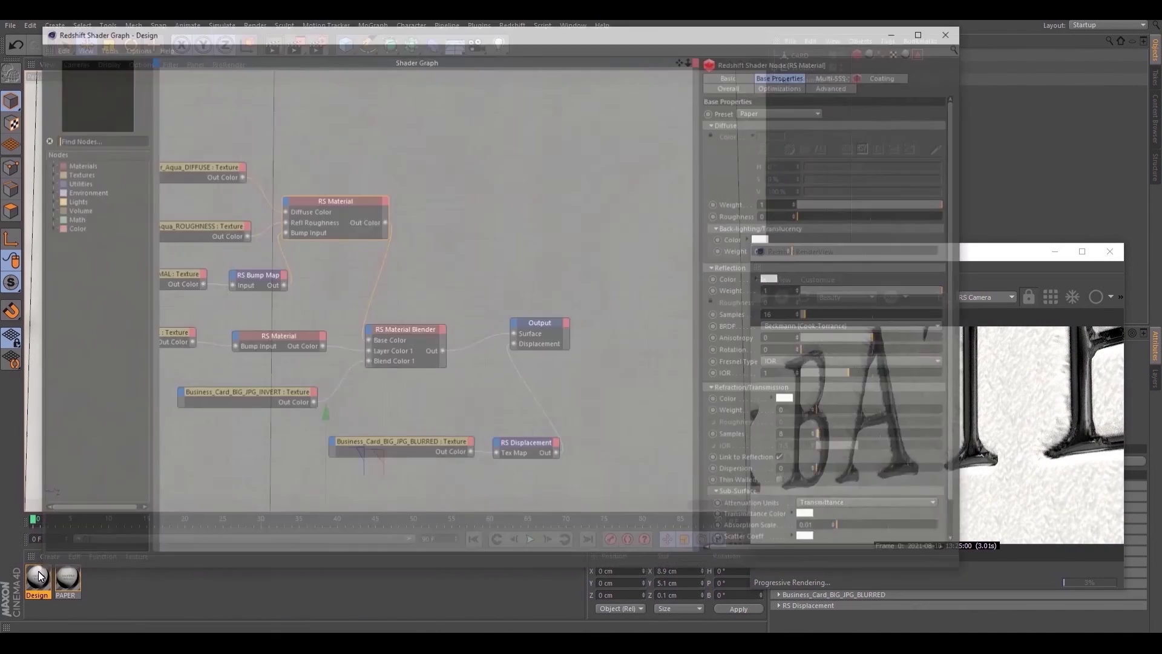
pyautogui.moveTo(936, 259); pyautogui.dragTo(944, 260)
pyautogui.click(451, 447)
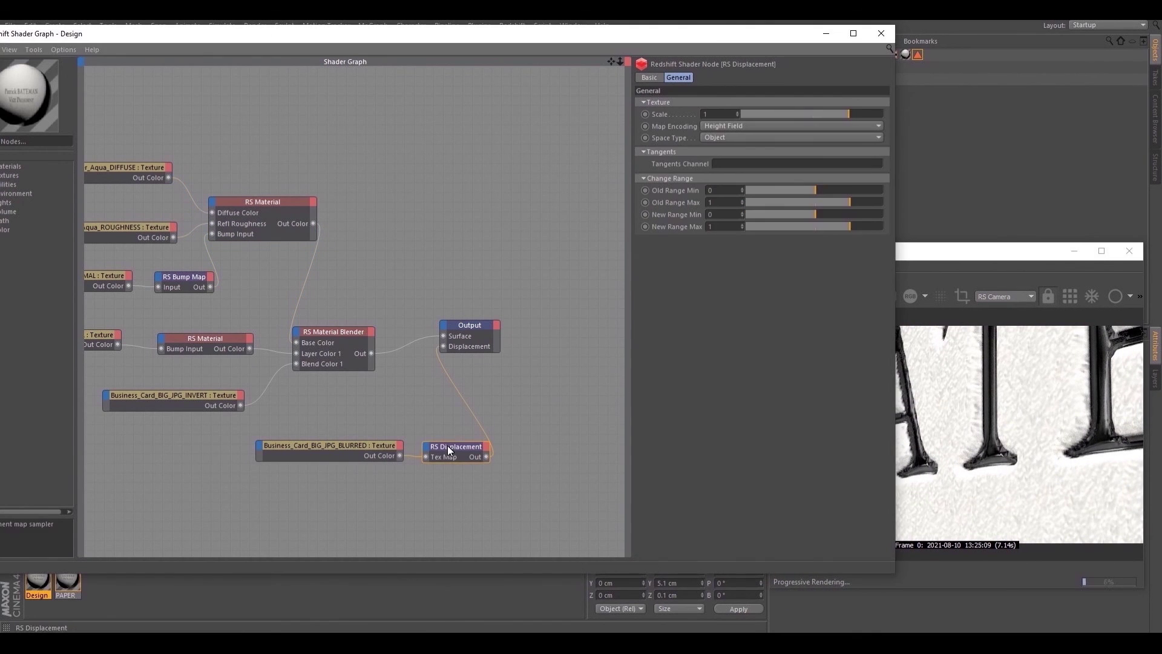
pyautogui.moveTo(714, 33); pyautogui.dragTo(599, 43)
pyautogui.moveTo(741, 119)
pyautogui.mouseDown()
pyautogui.moveTo(751, 123)
pyautogui.moveTo(721, 122)
pyautogui.mouseUp()
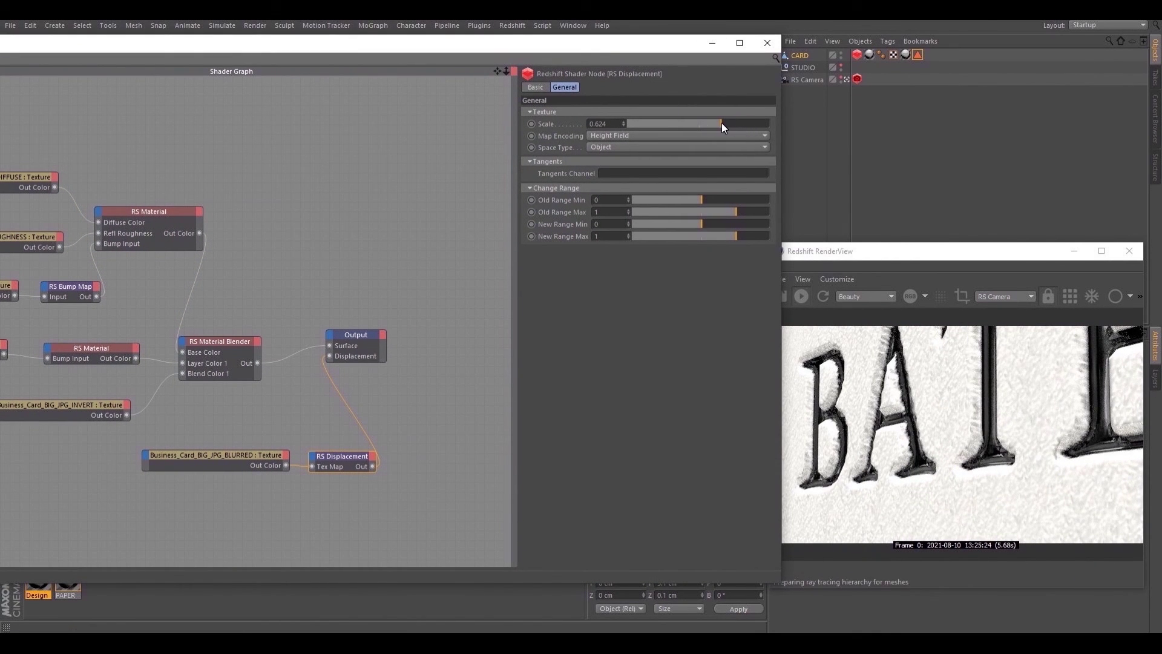
pyautogui.moveTo(599, 123); pyautogui.dragTo(616, 124)
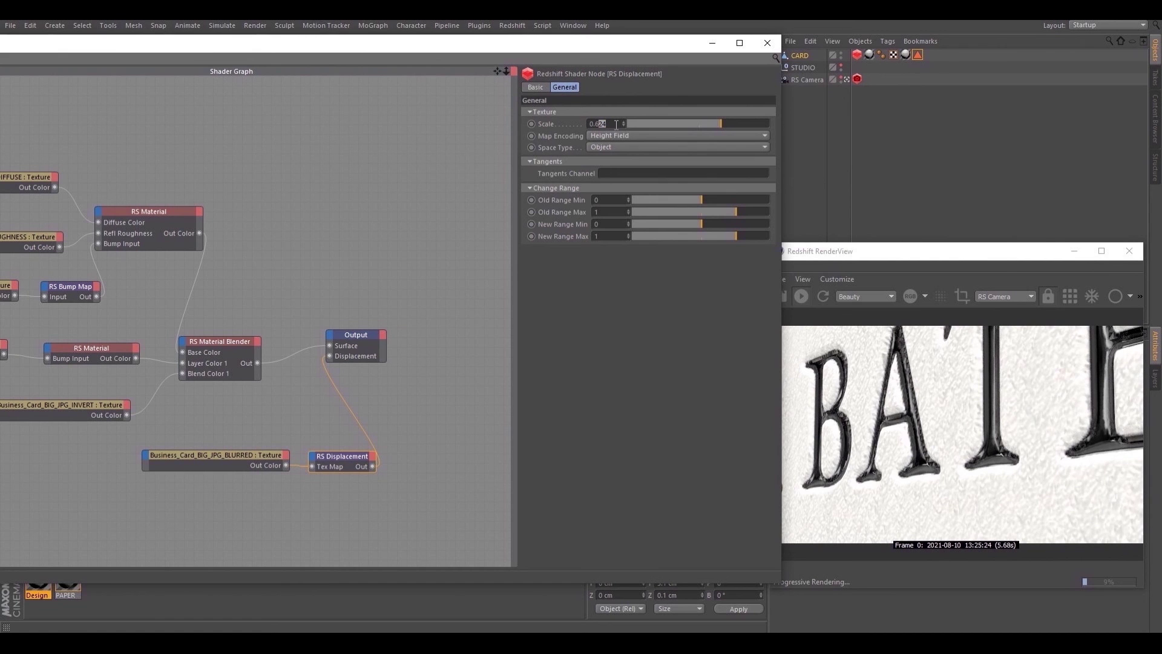
pyautogui.press('Return')
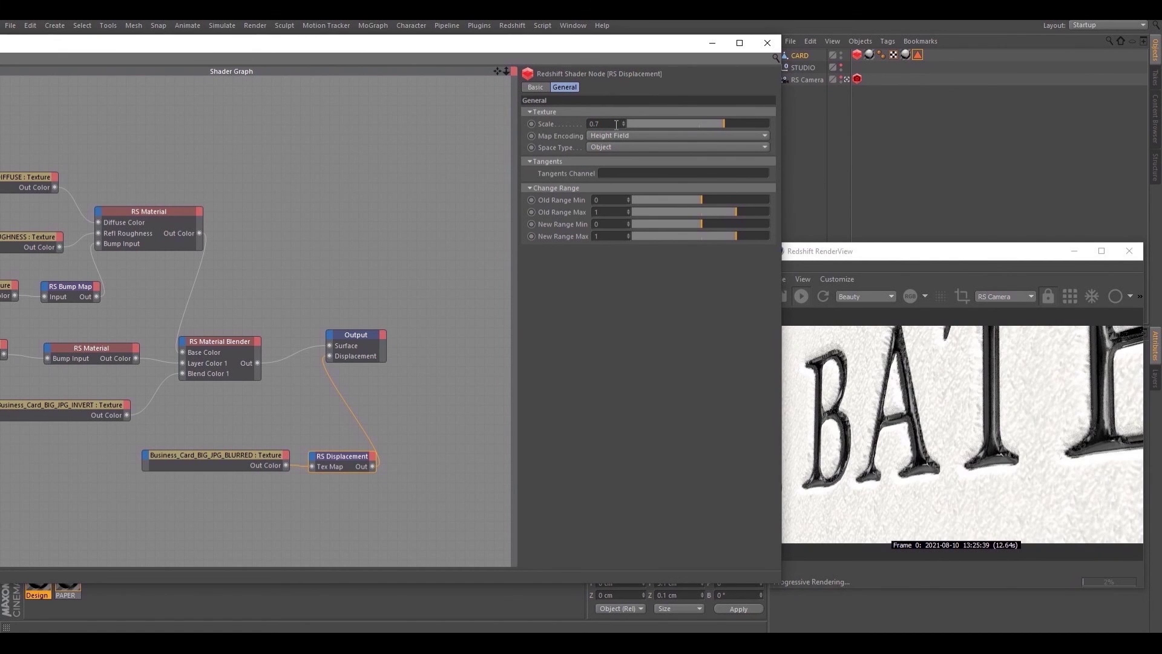
pyautogui.click(766, 43)
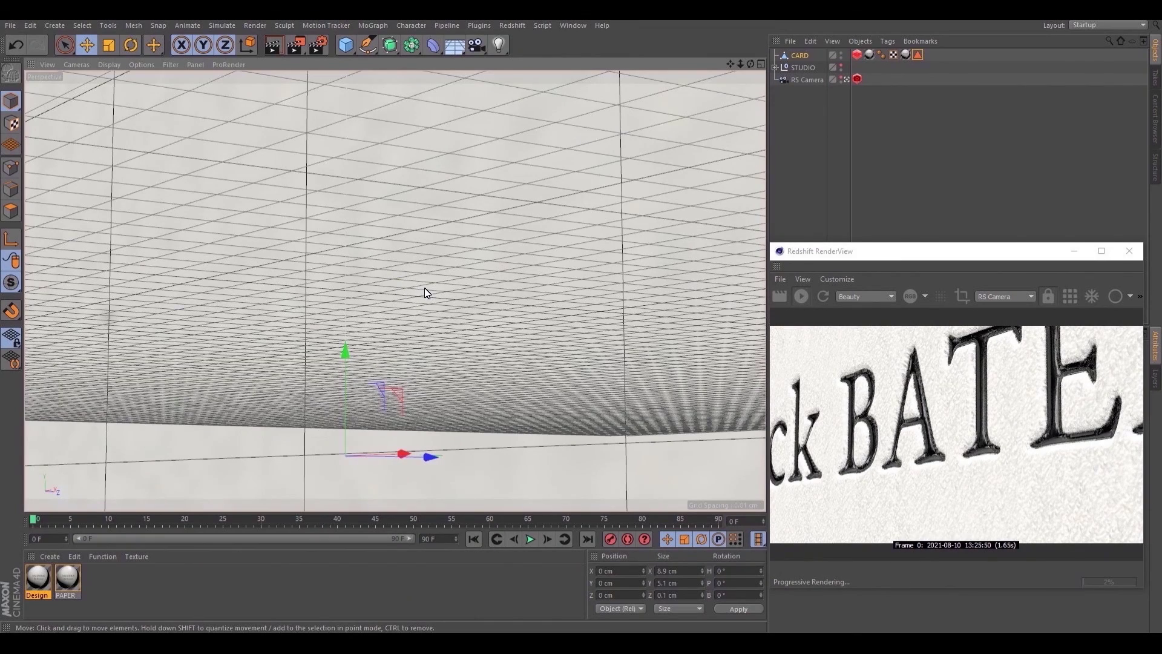
pyautogui.keyDown('alt'); pyautogui.moveTo(425, 293); pyautogui.dragTo(229, 275); pyautogui.keyUp('alt')
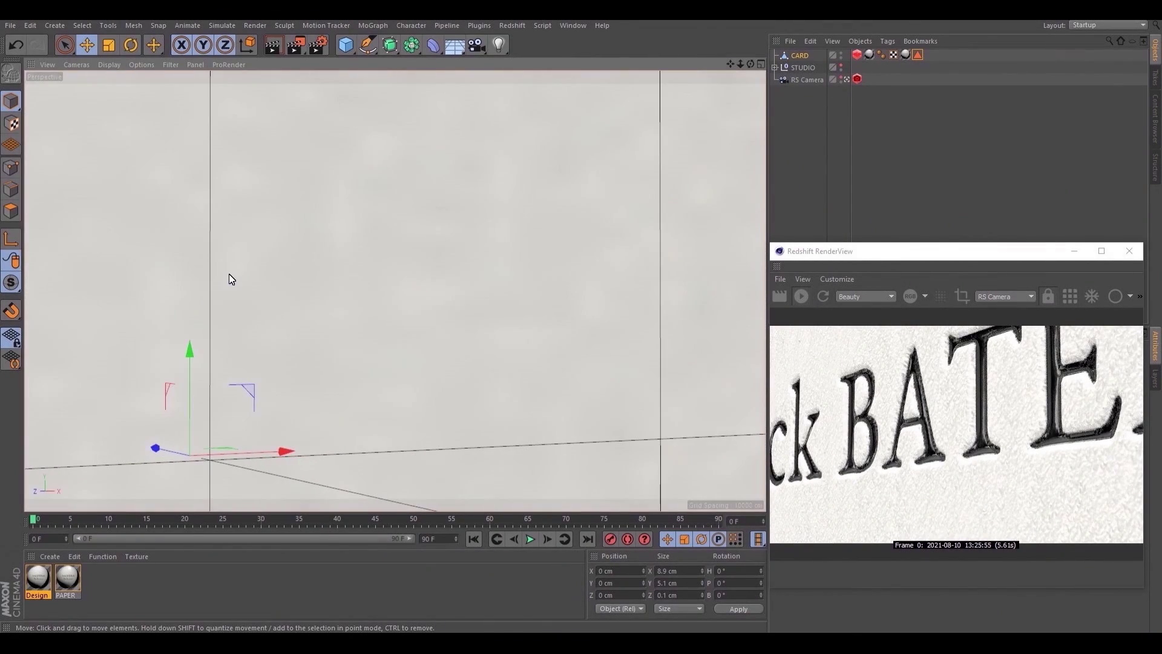